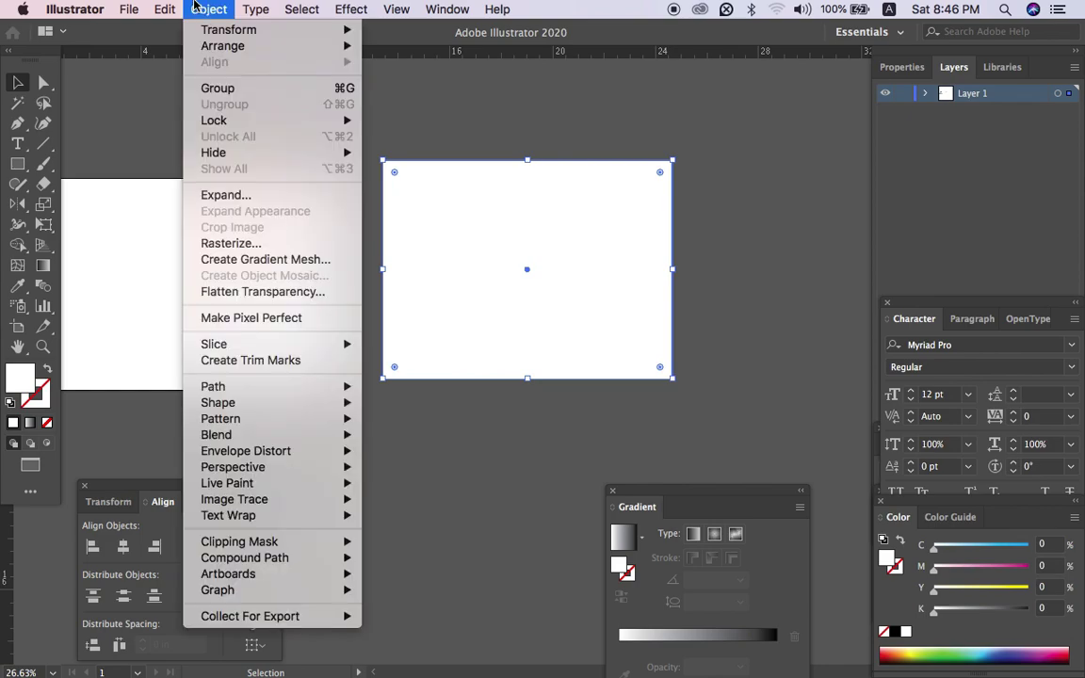
Split the selected white rectangle into a grid of one row and two columns with a 0 in gutter.
mouse_move(264, 386)
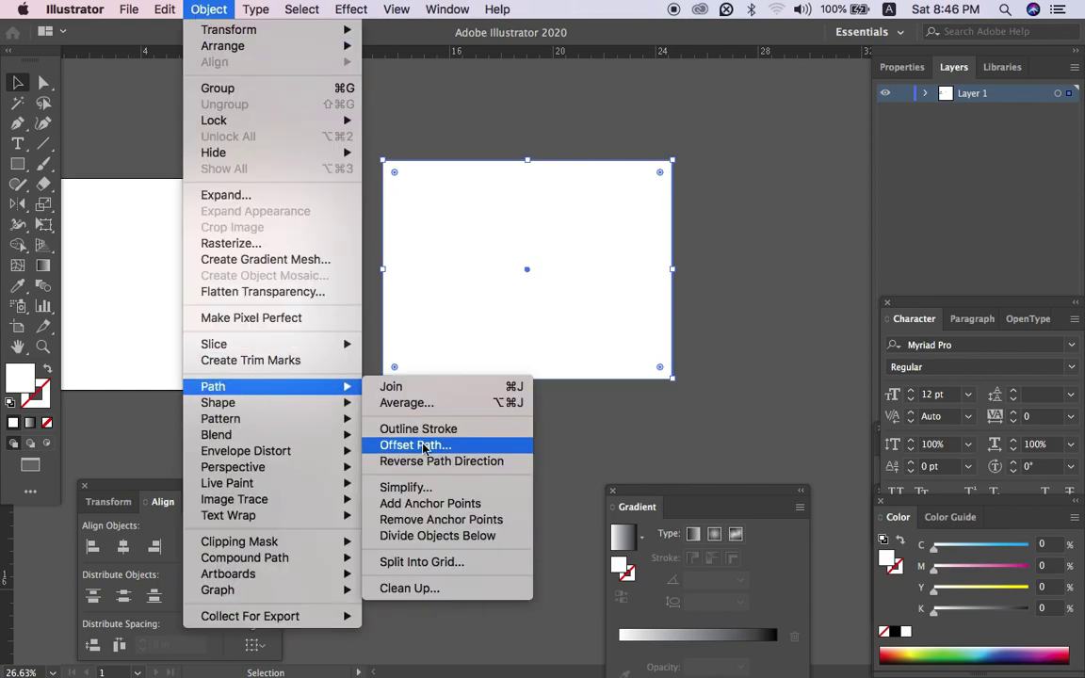
left_click(445, 562)
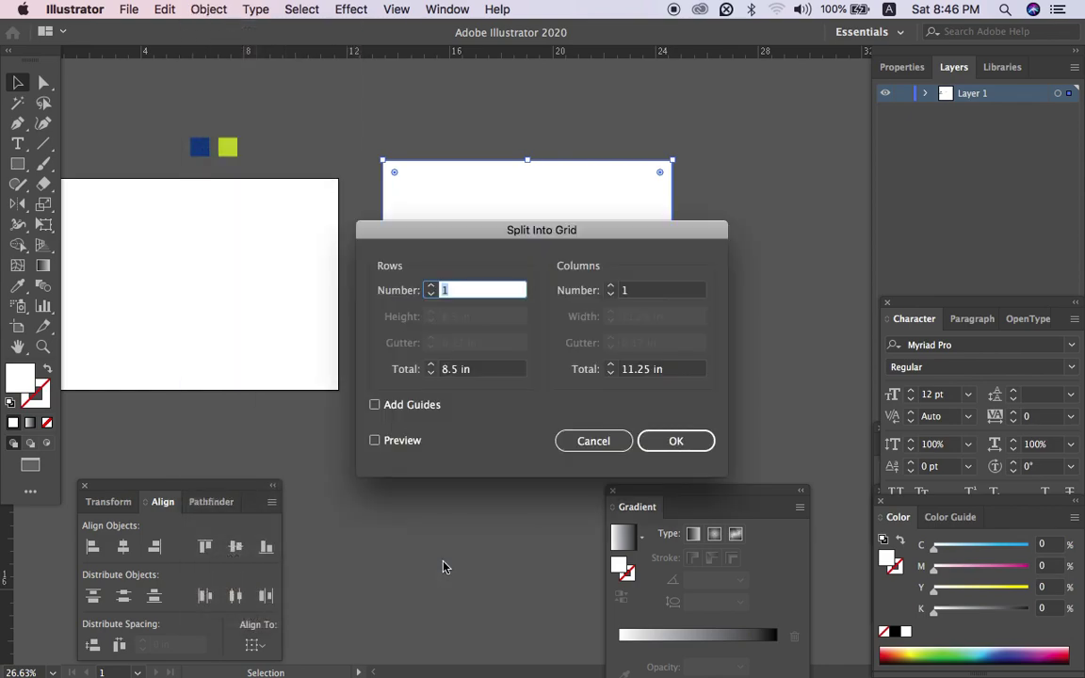
left_click(610, 288)
left_click(375, 440)
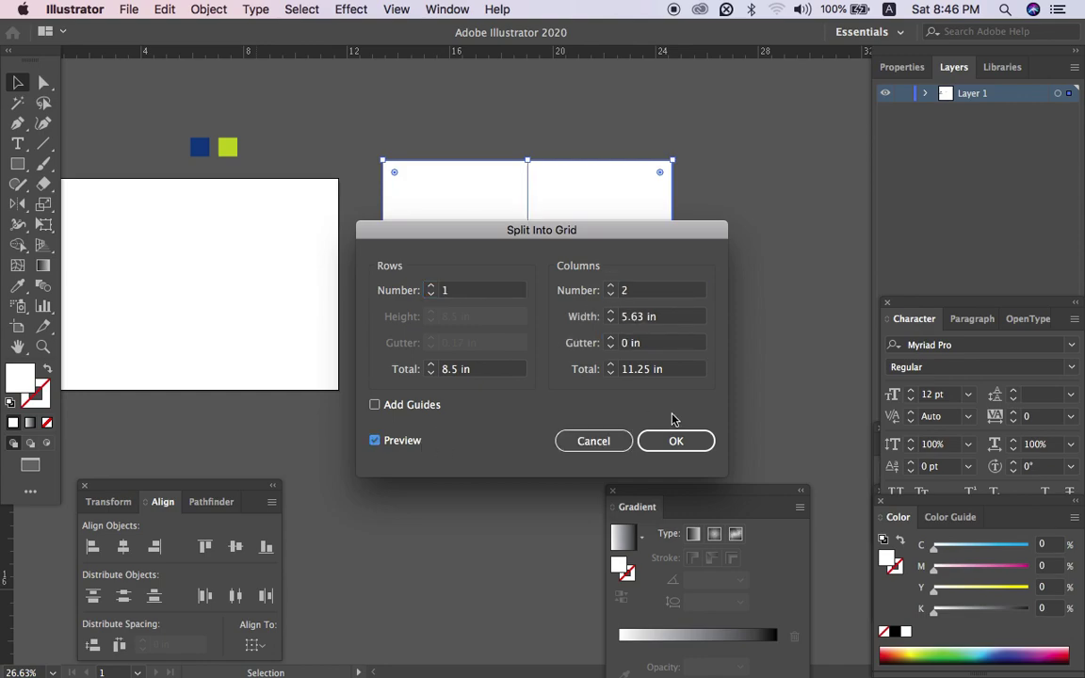
left_click(664, 441)
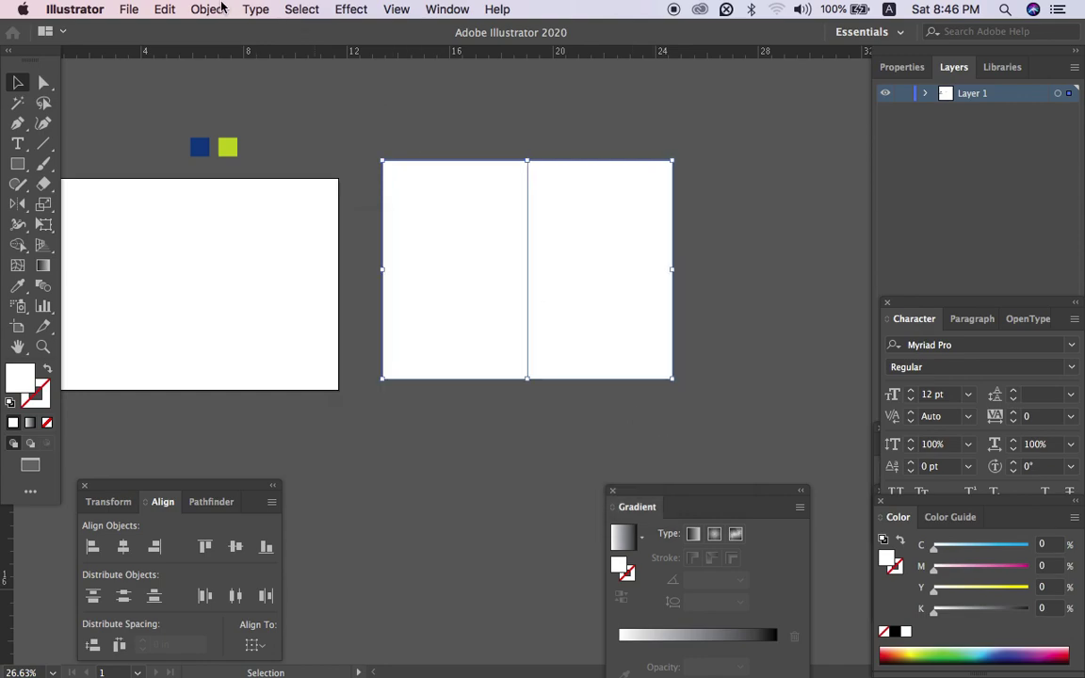
Offset the paths of both panels inward and convert the resulting inner rectangles to margin guides.
left_click(209, 9)
mouse_move(282, 392)
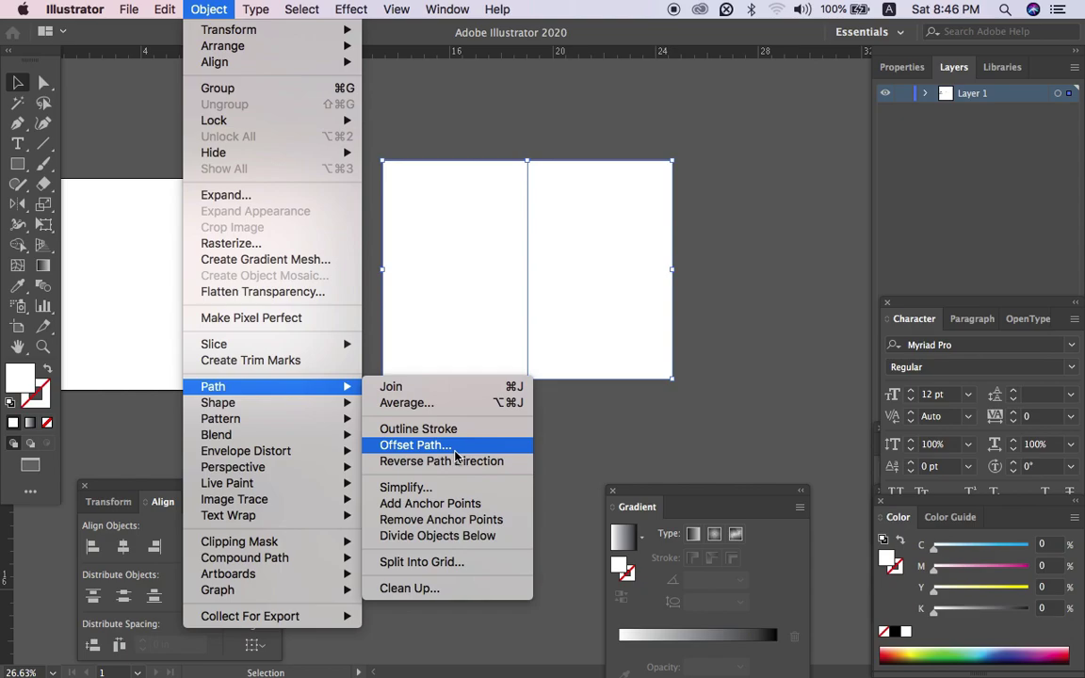
left_click(415, 444)
key("Return")
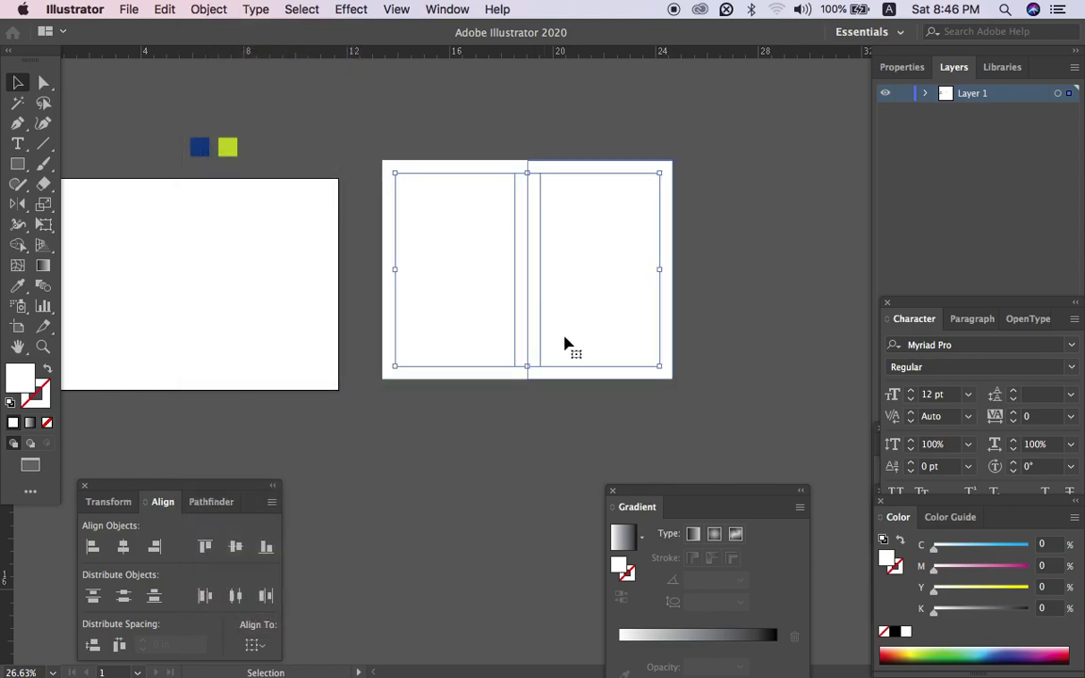
right_click(641, 220)
left_click(724, 432)
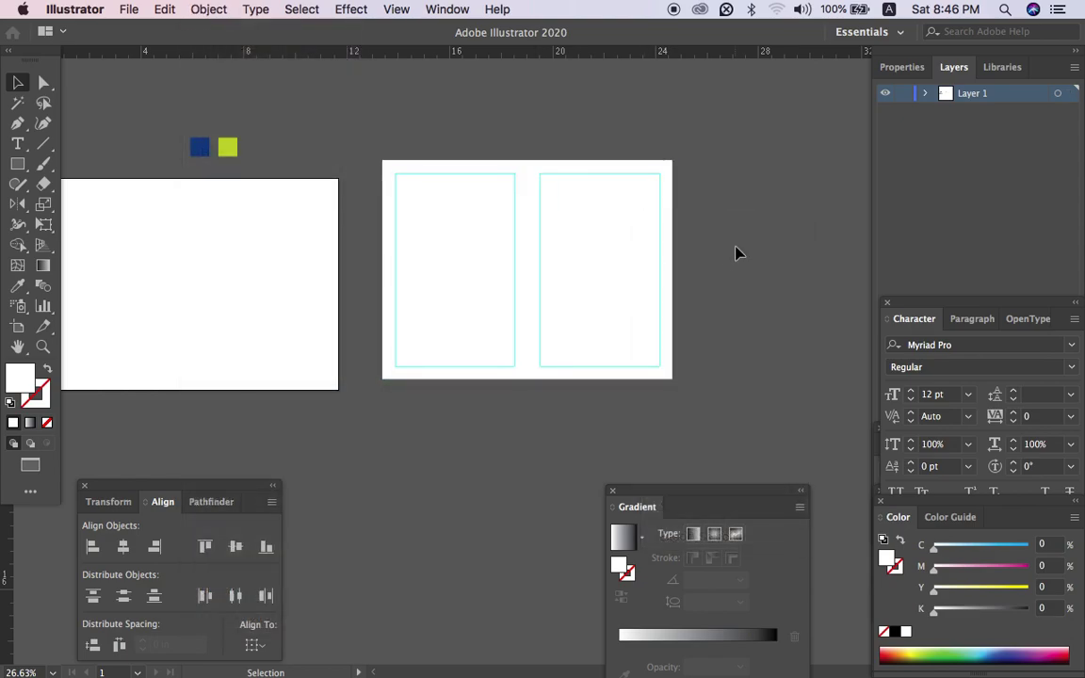
Give both white panels a black stroke.
left_click(664, 213)
left_click(510, 166, "shift")
left_click(895, 570)
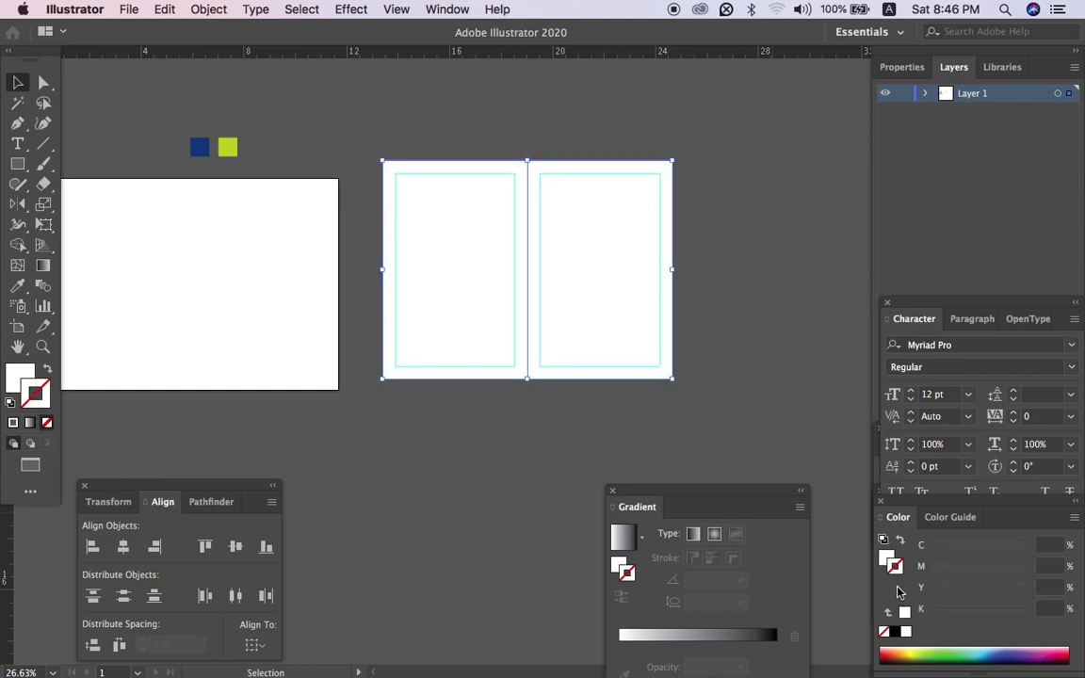
left_click(894, 631)
left_click(776, 465)
Preview the office photos and place Design_Studio_MG_5109_1.jpg as a linked image at the right panel's upper-left corner.
key("Tab")
key("super+equal")
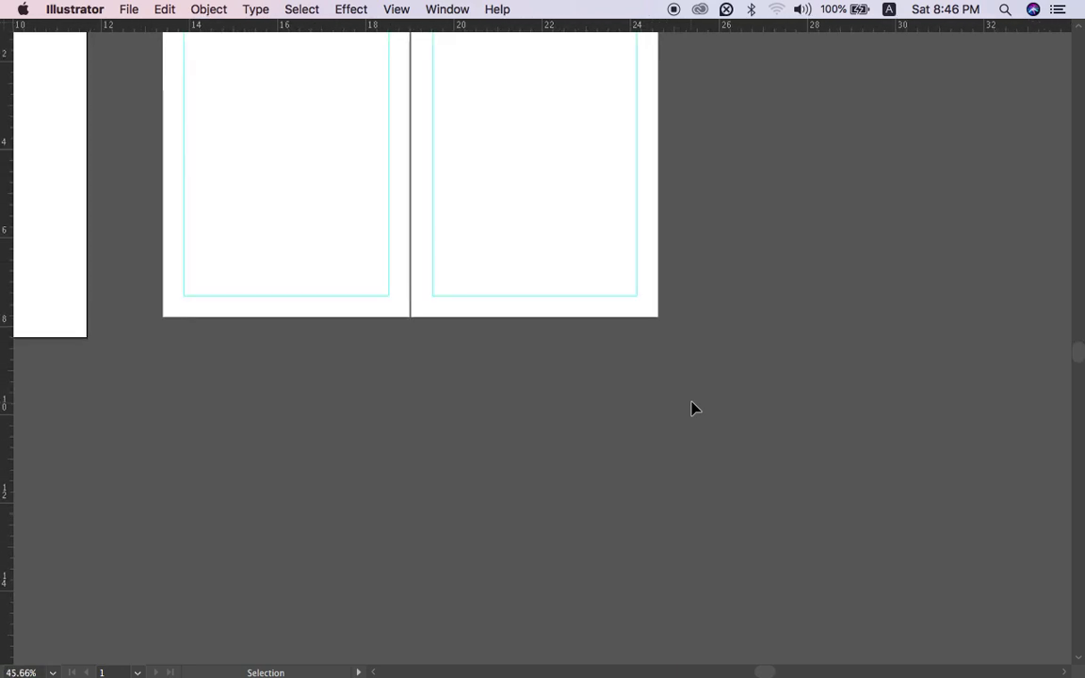
left_click(129, 10)
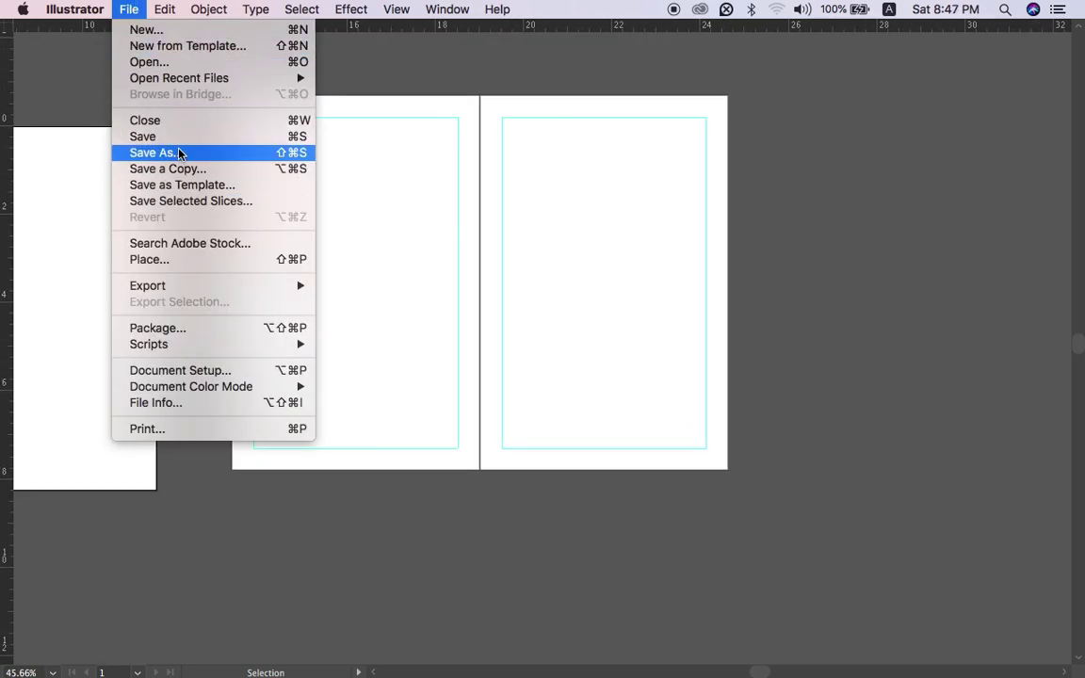
left_click(176, 260)
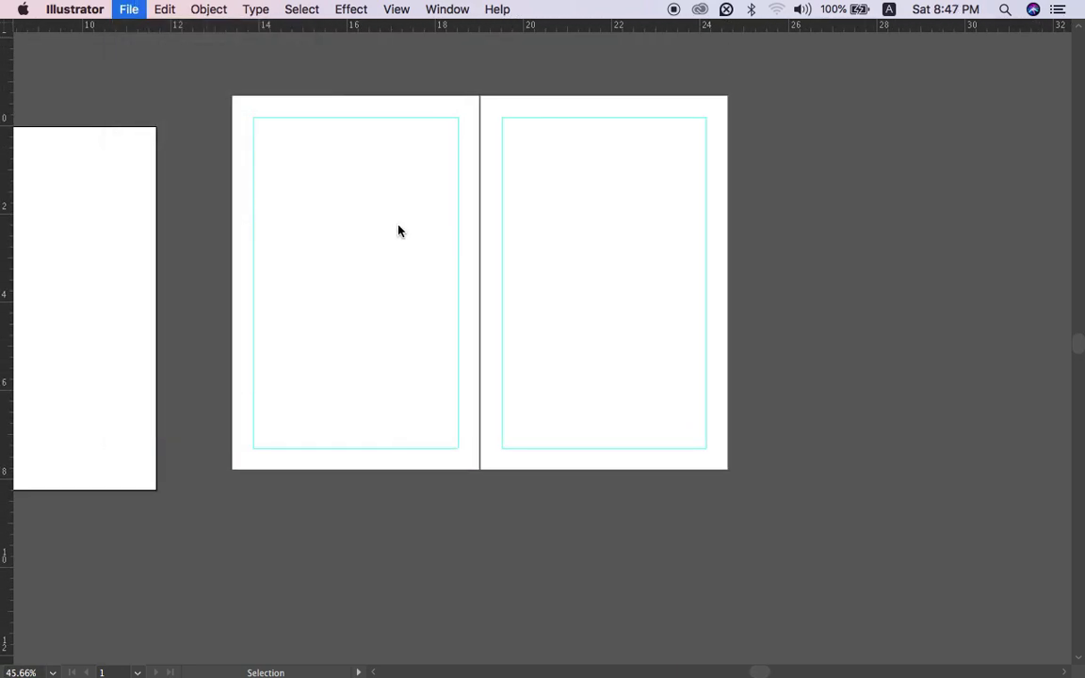
left_click(438, 173)
key("space")
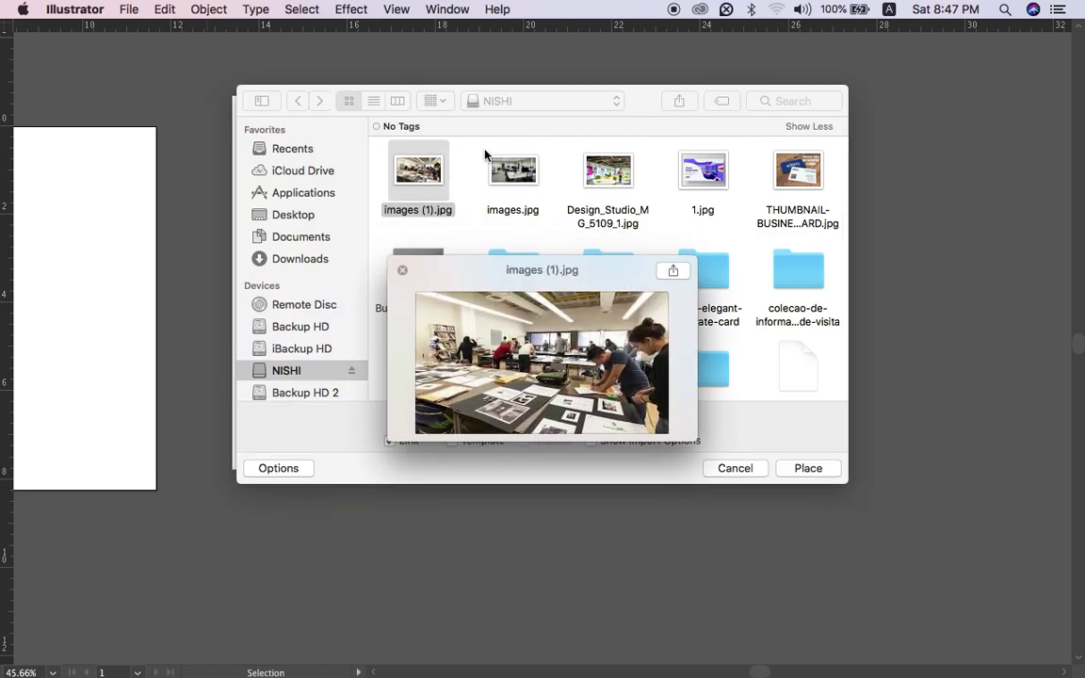
left_click(516, 172)
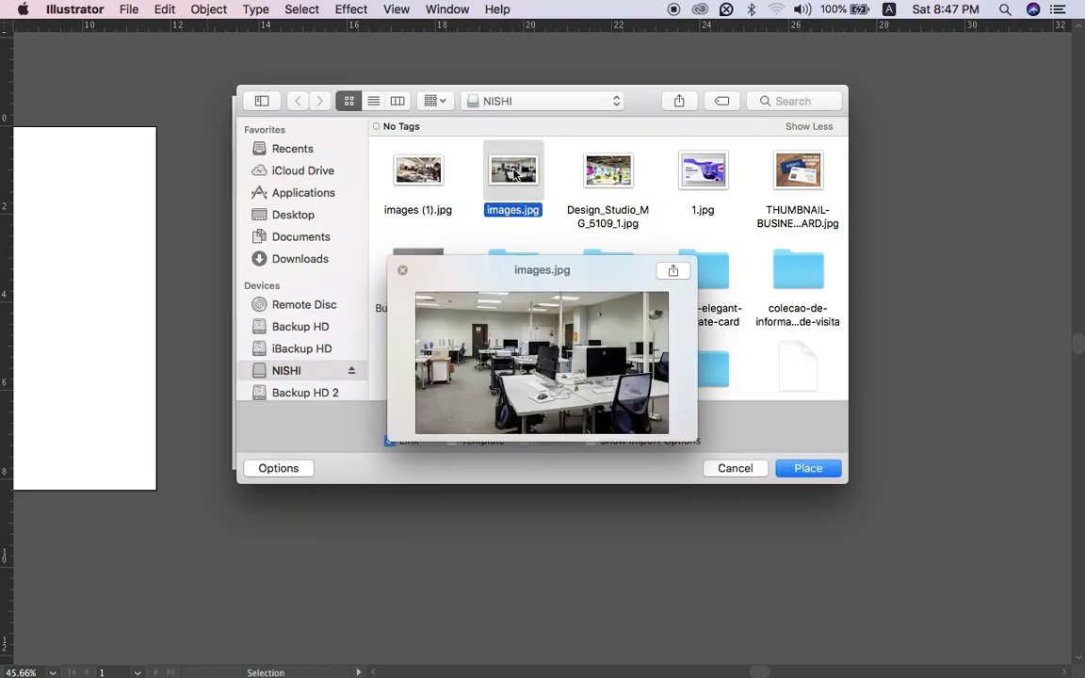
left_click(604, 179)
key("space")
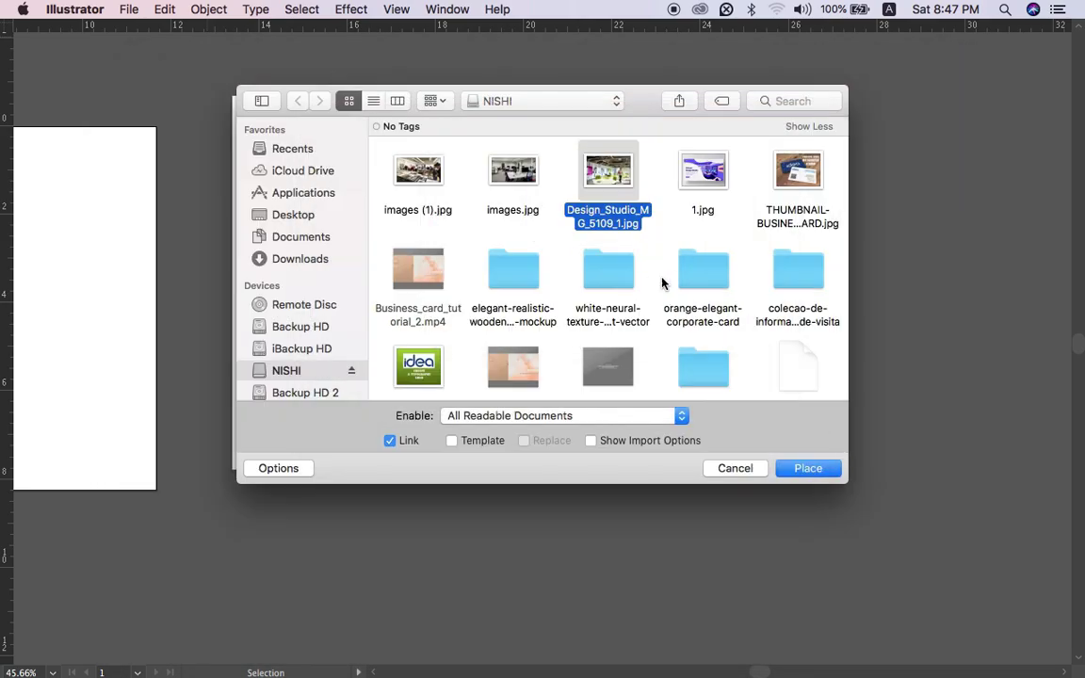
left_click(809, 468)
left_click(479, 95)
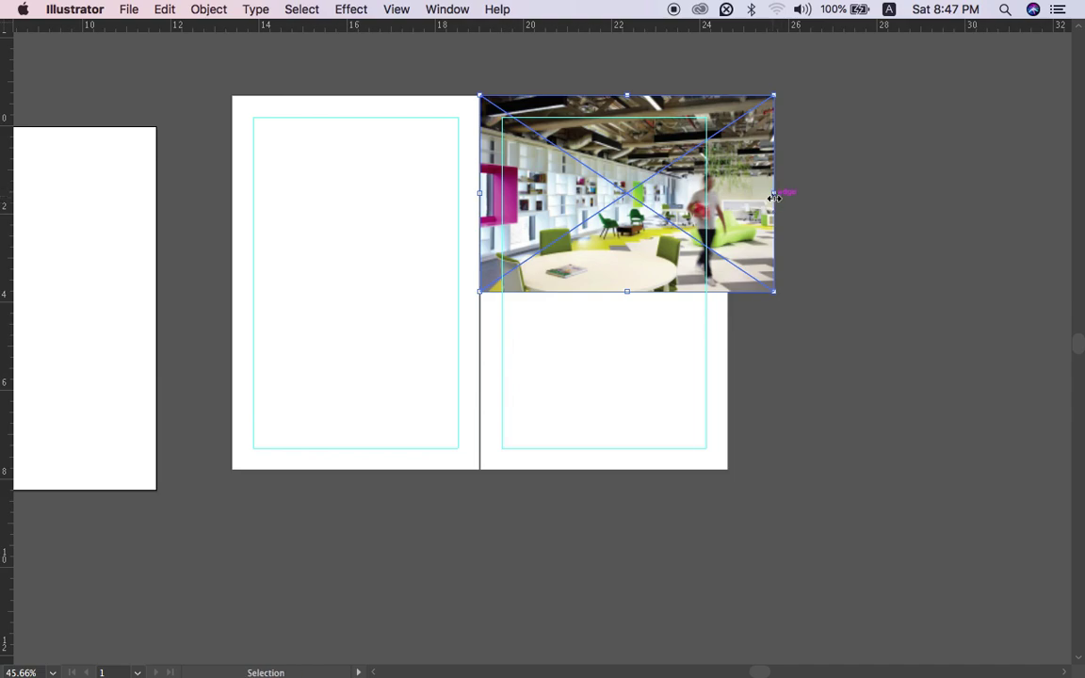
Move the photo to the right panel's lower-right corner and scale it proportionally to the panel's width.
left_click_drag(751, 211, 665, 416)
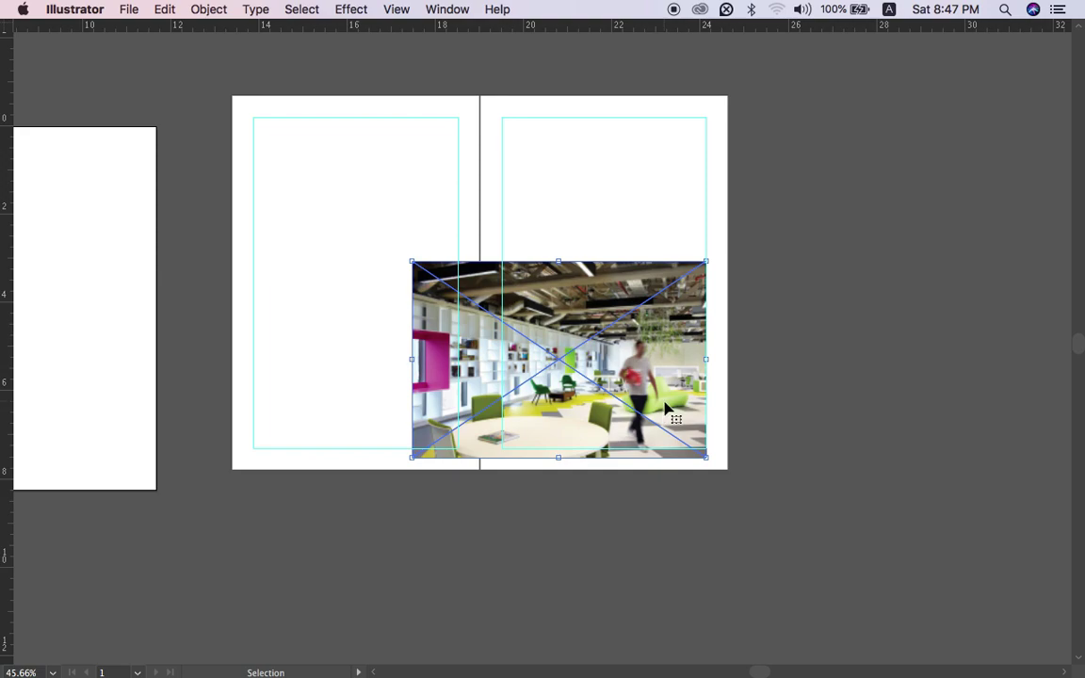
left_click_drag(669, 410, 686, 421)
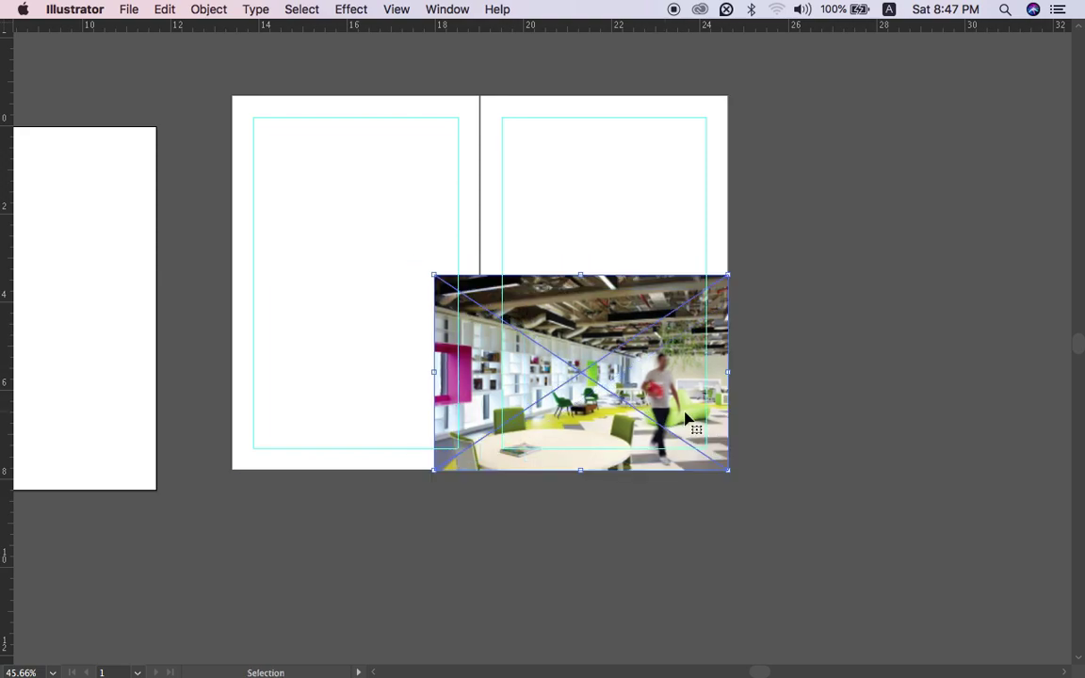
scroll(452, 373, "down", 2)
left_click_drag(434, 370, 477, 370)
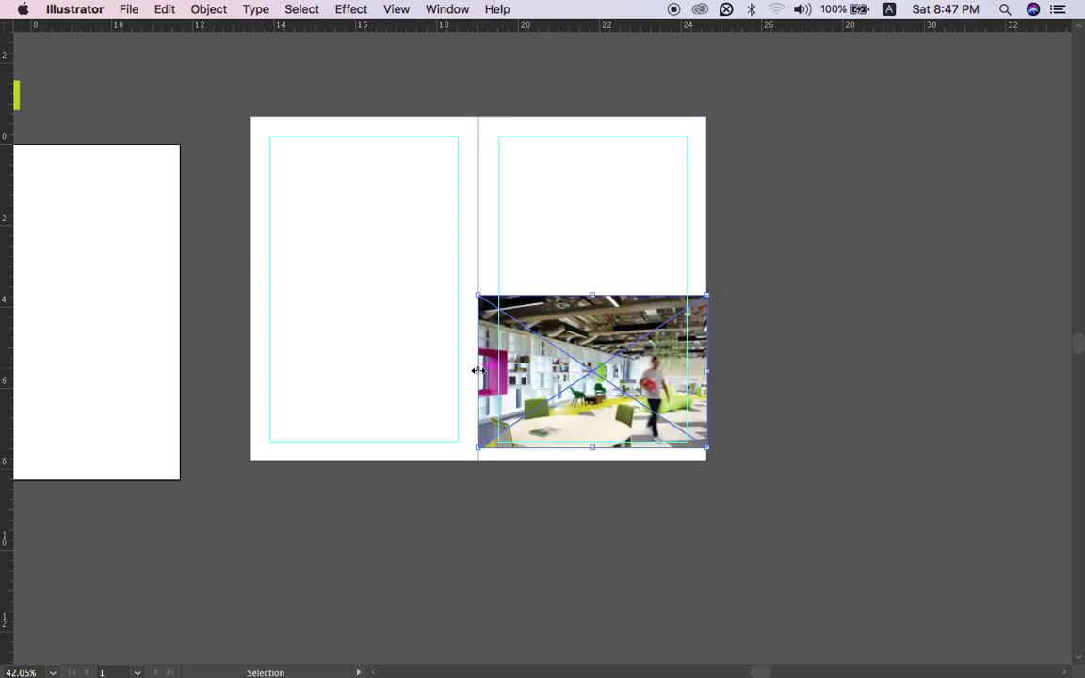
Reposition the photo vertically in the right panel's lower half, leaving a white strip beneath it.
key("shift+Down")
key("shift+Down")
key("Down")
key("Down")
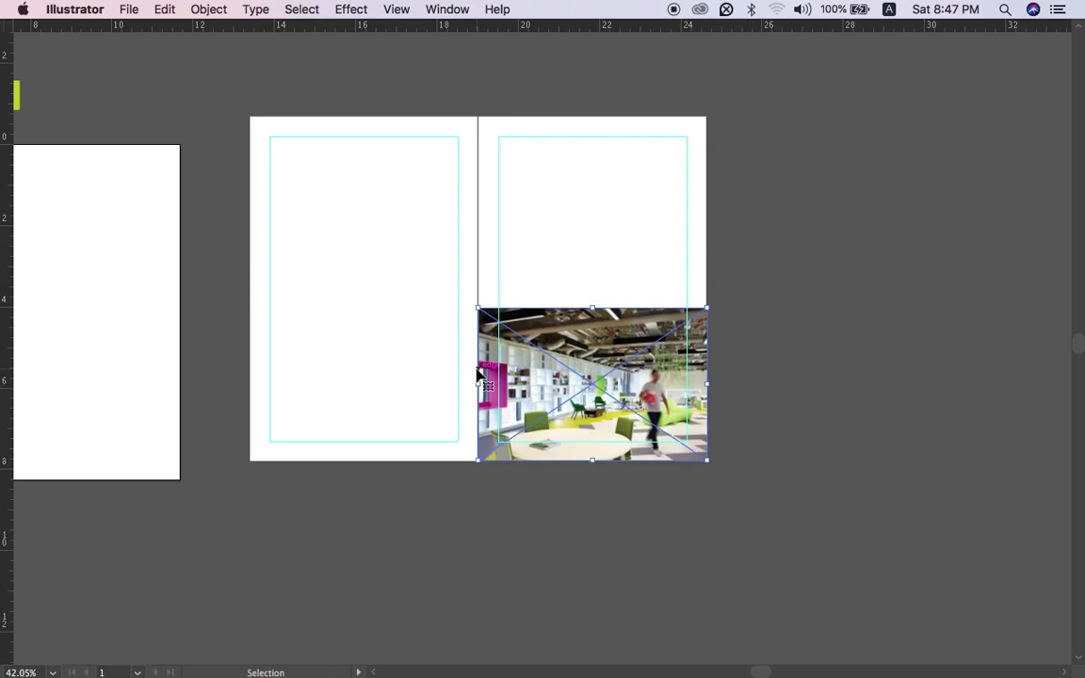
left_click_drag(596, 352, 645, 345)
left_click(796, 275)
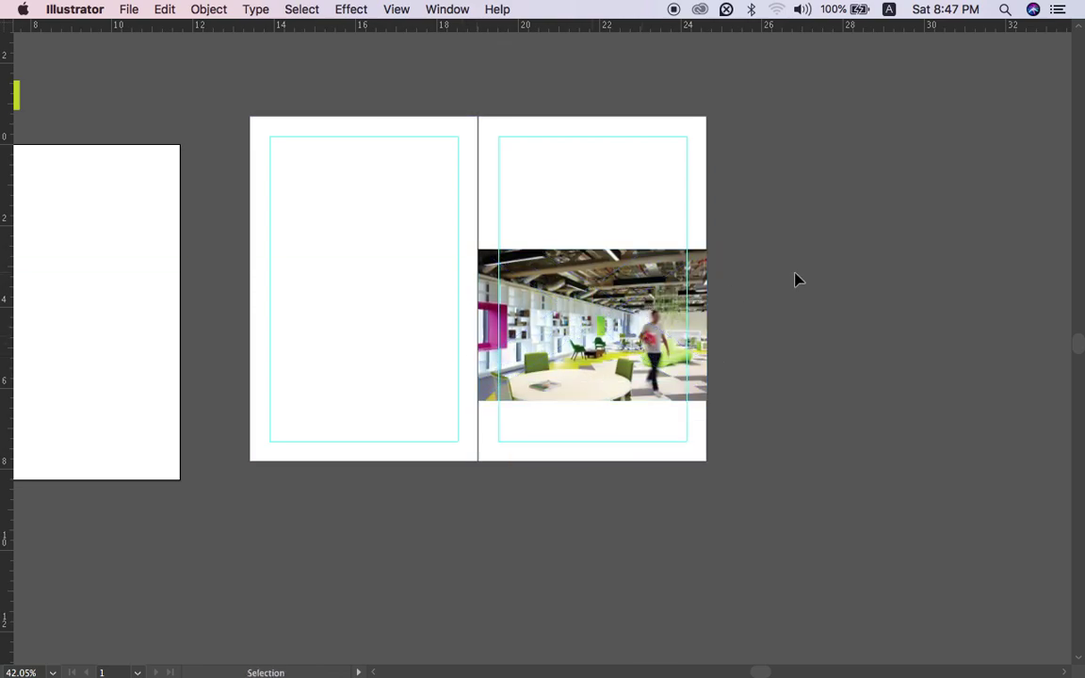
Trace the lower edge of the photo's ceiling with the Pen tool, from the right panel's right edge to its left edge.
scroll(796, 275, "up", 5)
key("Tab")
scroll(511, 299, "left", 2)
scroll(510, 300, "up", 1)
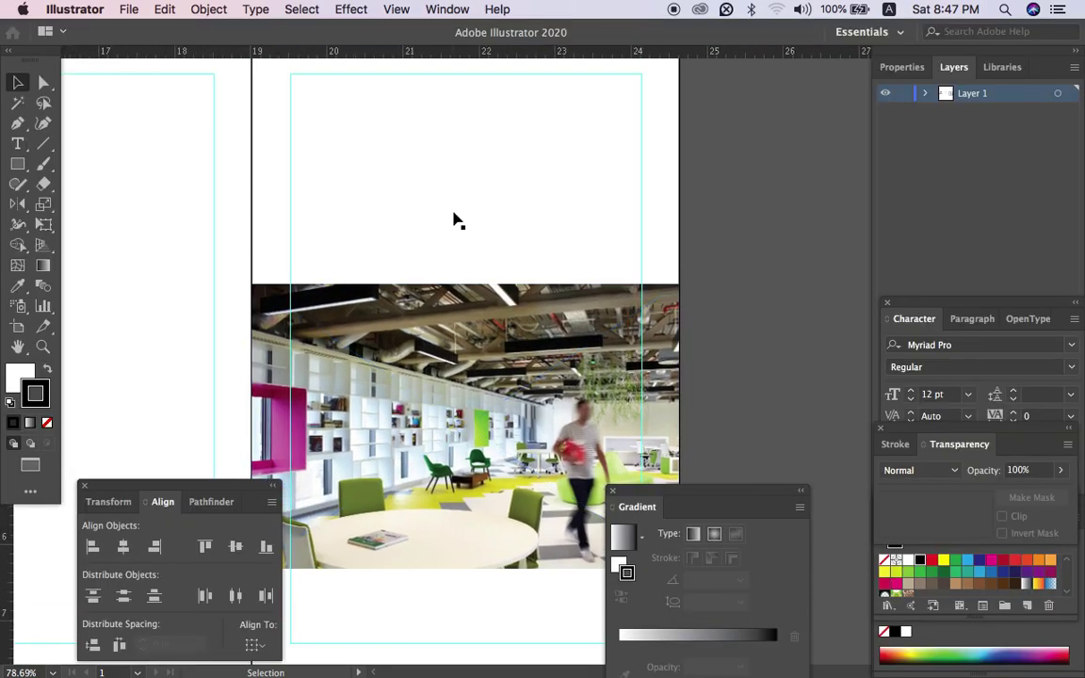
scroll(358, 226, "down", 3)
left_click(17, 127)
key("Tab")
scroll(638, 461, "up", 3)
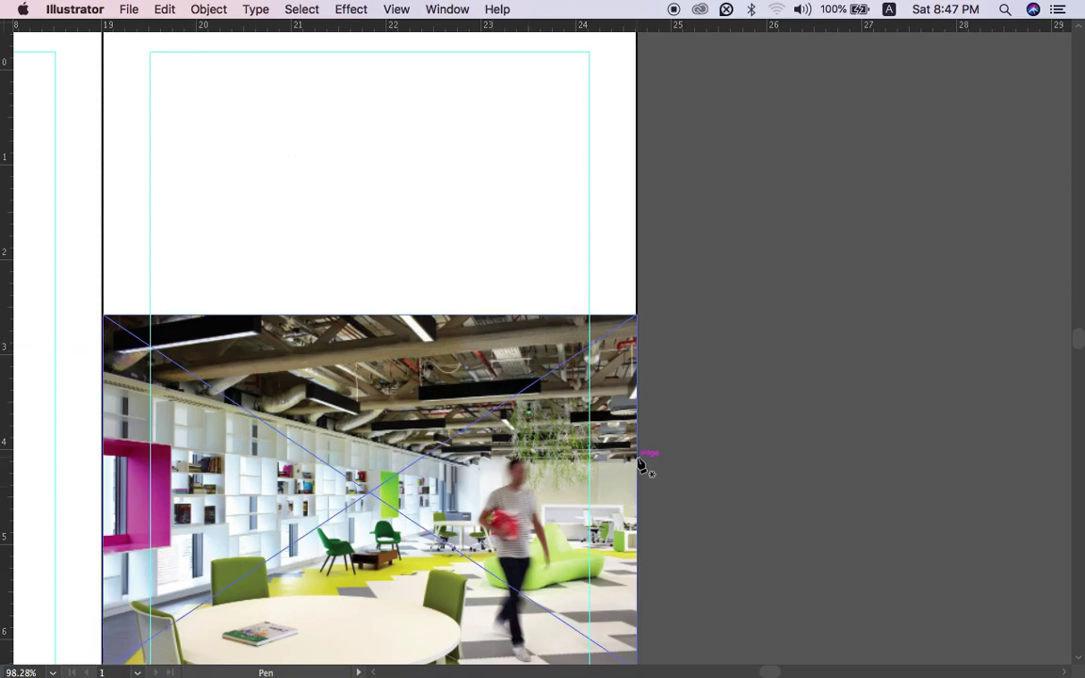
left_click(639, 460)
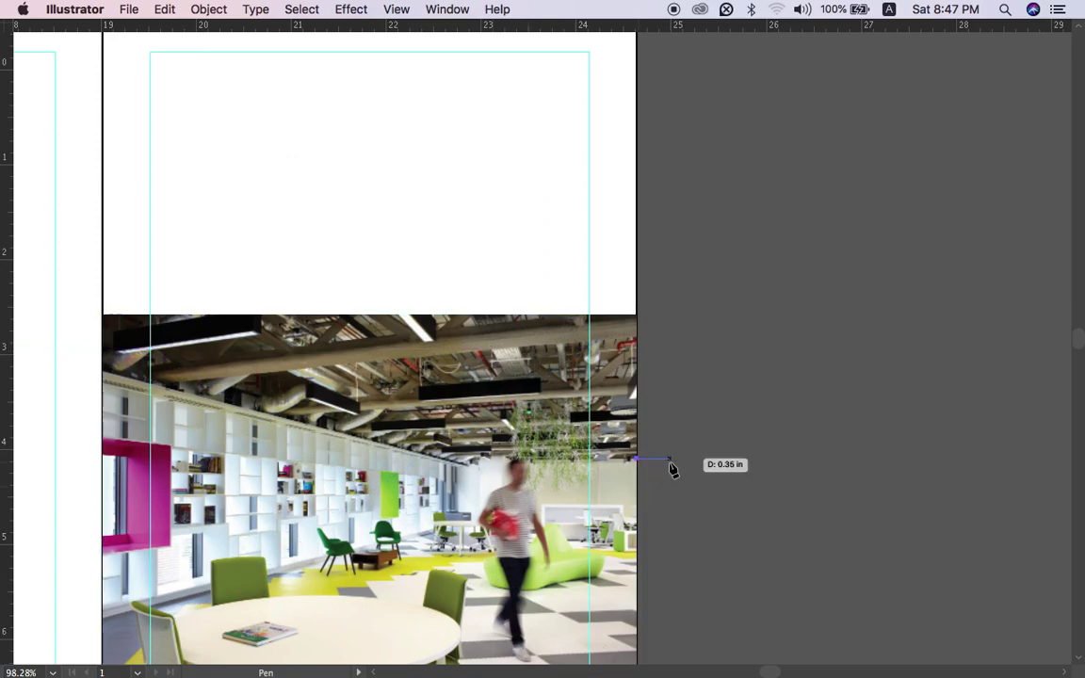
left_click(464, 464)
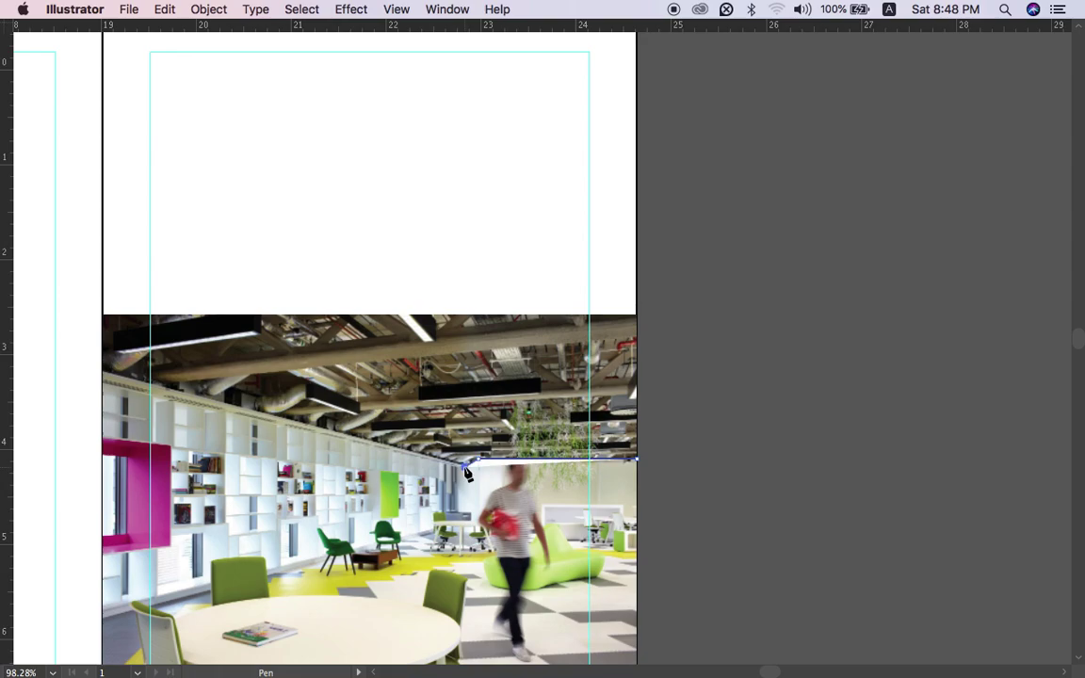
left_click(105, 376)
Close the traced path around the right panel's two upper corners so the shape covers the ceiling and the area above.
scroll(103, 378, "up", 4)
scroll(103, 378, "left", 1)
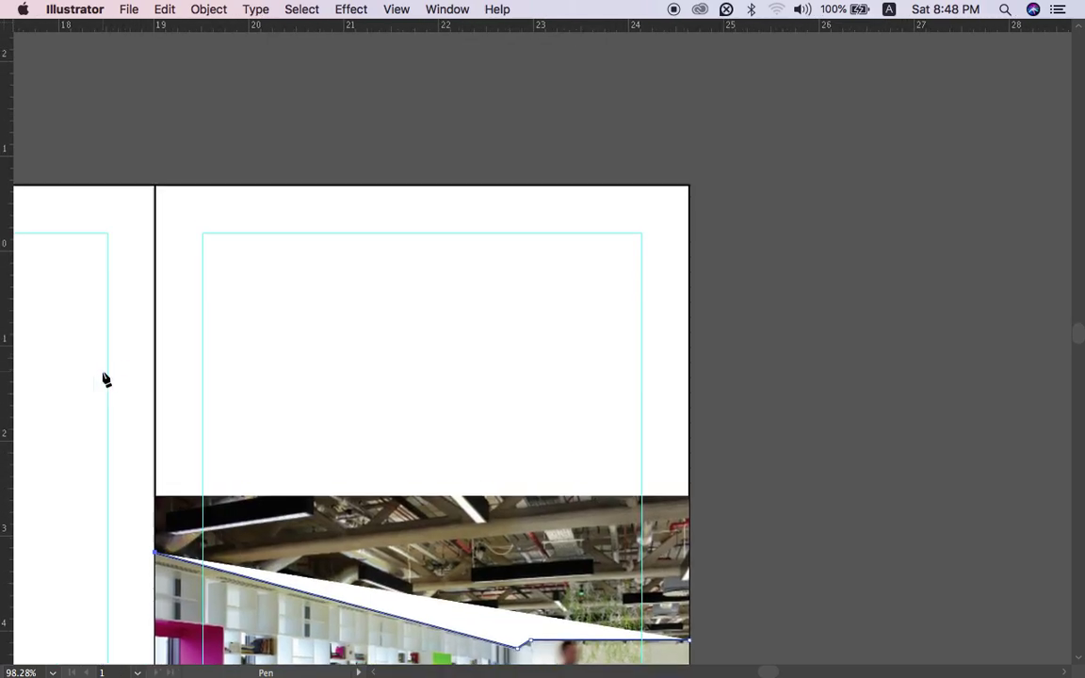
left_click(156, 186)
left_click(689, 187)
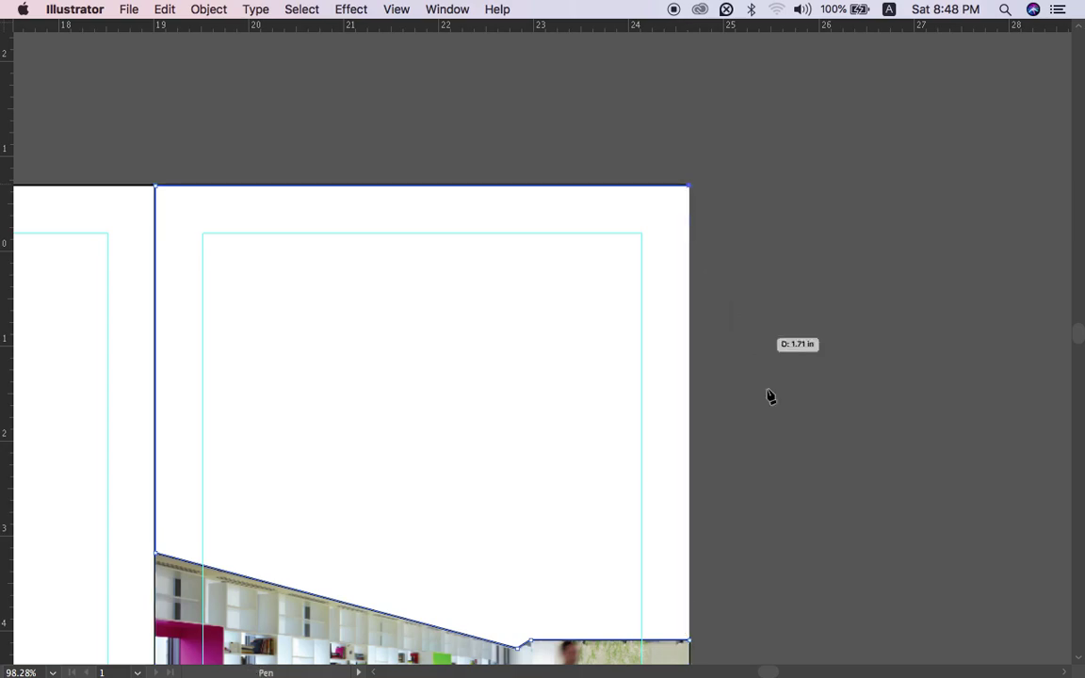
left_click(690, 642)
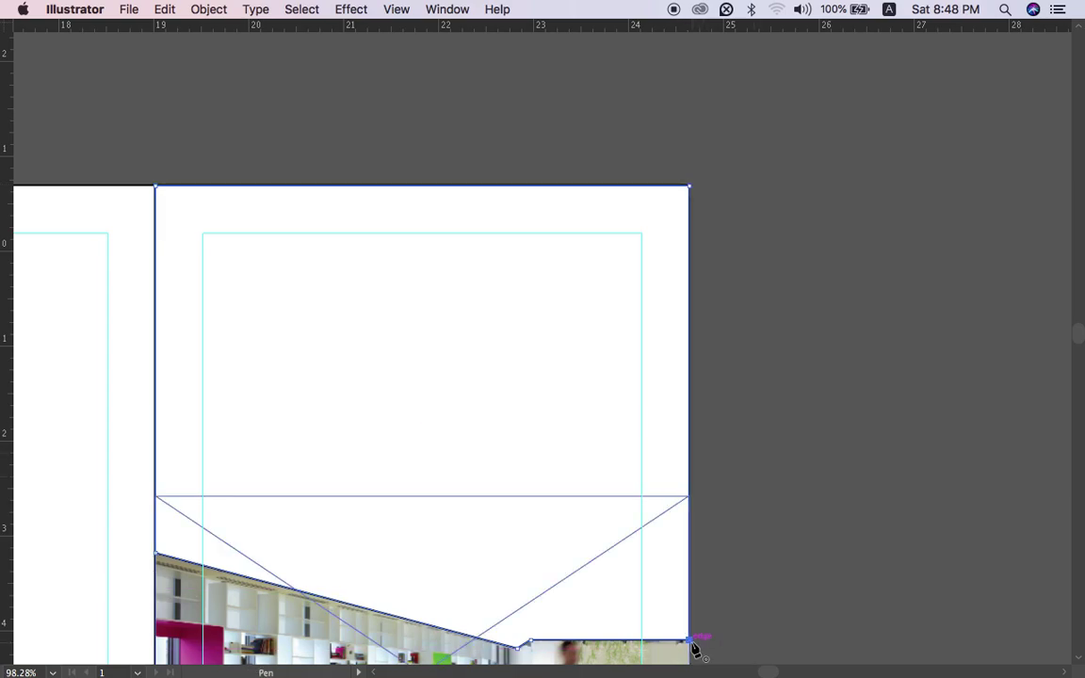
Fill the drawn shape with the dark blue of the sample square above the artboard, without a stroke.
key("v")
scroll(705, 456, "down", 5)
key("Tab")
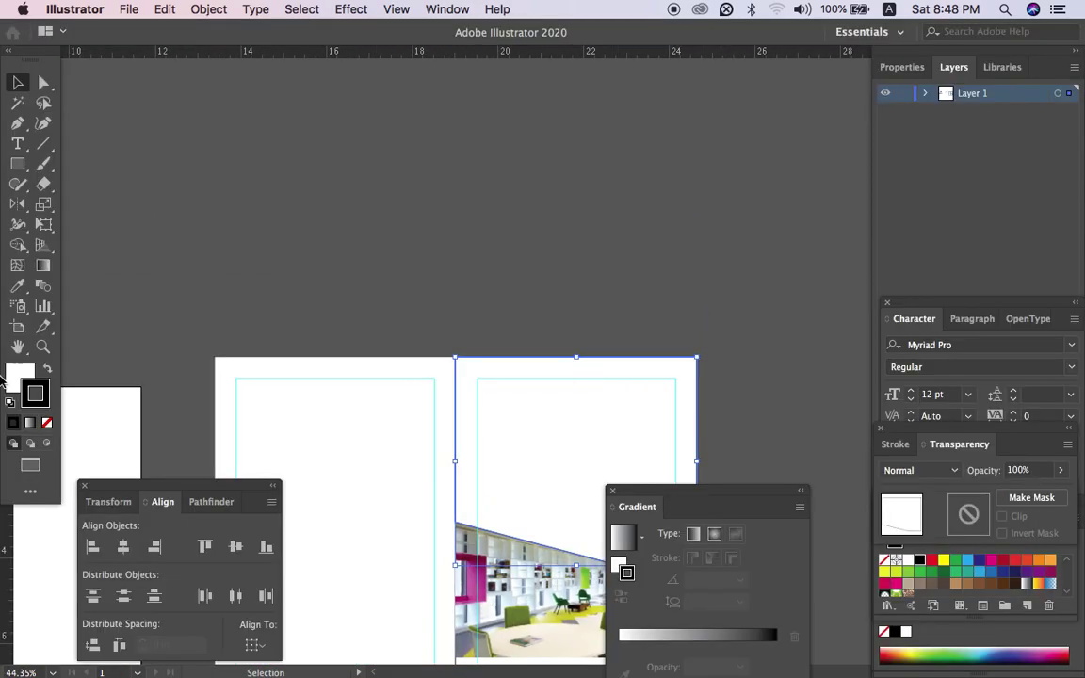
left_click(14, 284)
key("Tab")
scroll(168, 316, "down", 4)
scroll(171, 323, "left", 5)
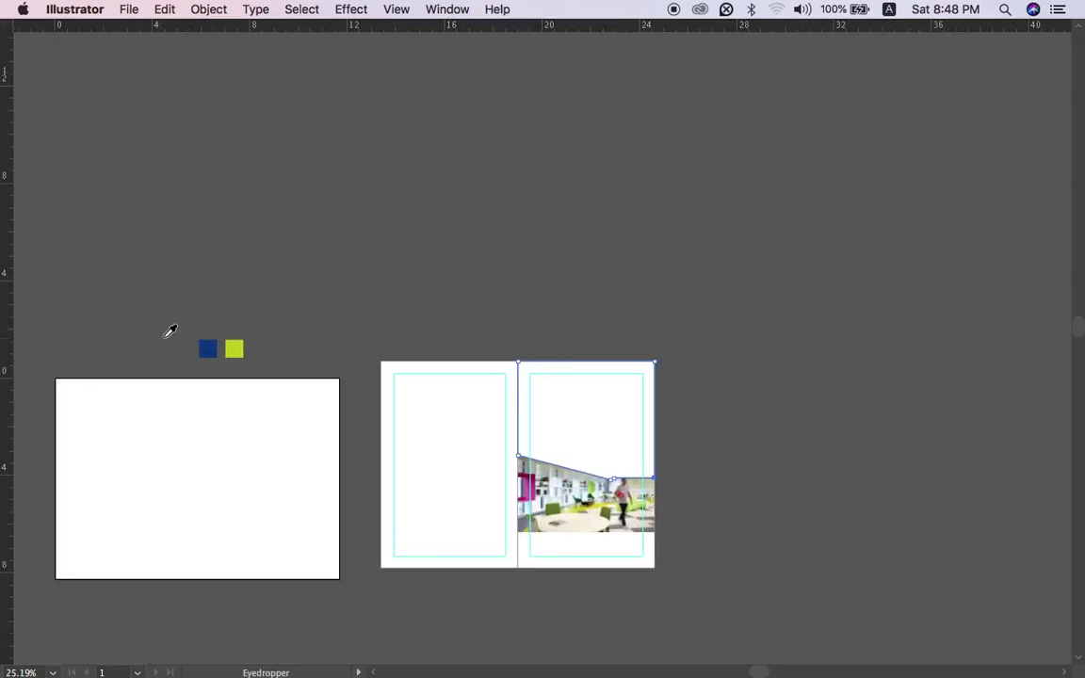
left_click(208, 348)
key("v")
Duplicate the blue shape behind itself and nudge the copy slightly down so a thin edge extends below the original.
scroll(562, 320, "up", 6)
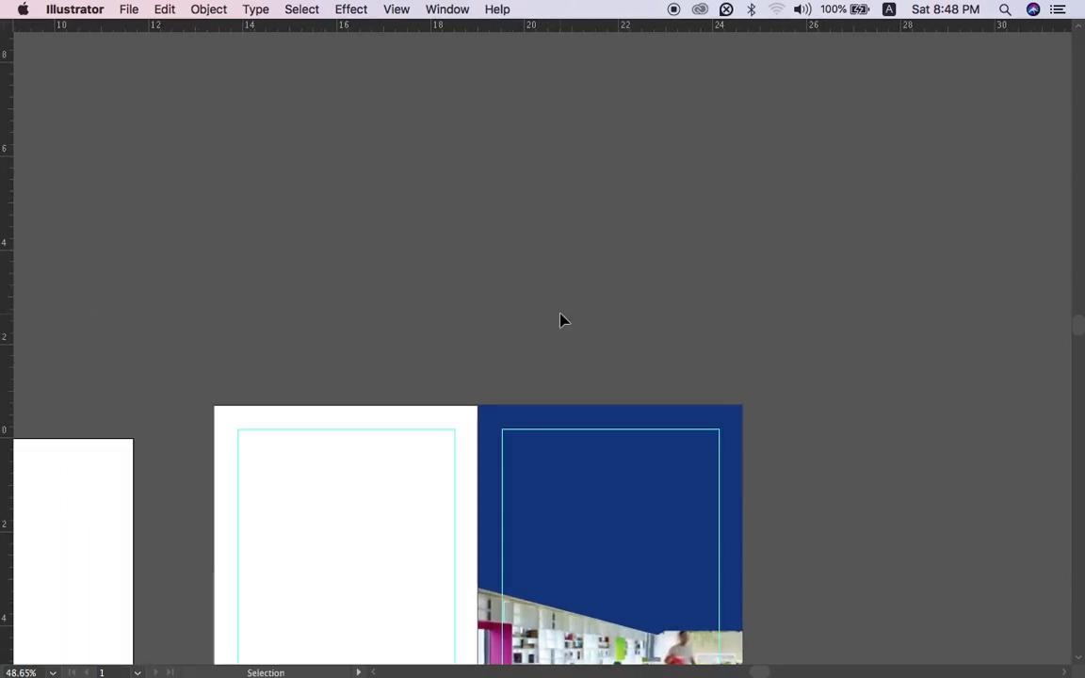
scroll(560, 320, "down", 10)
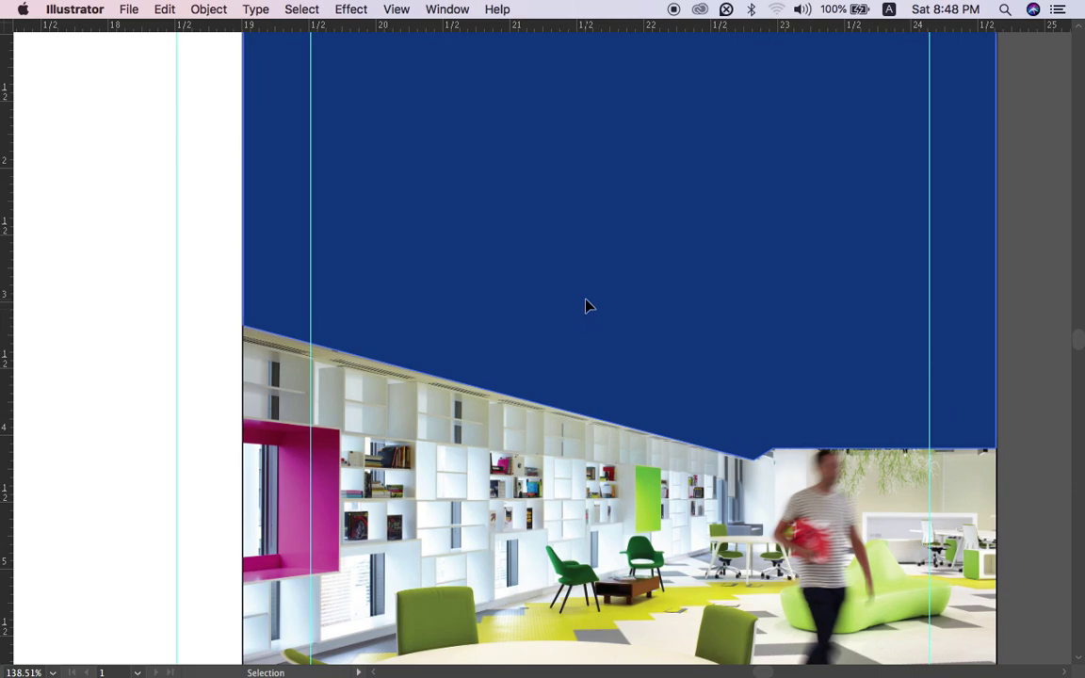
scroll(586, 306, "up", 1)
left_click(591, 295)
key("a")
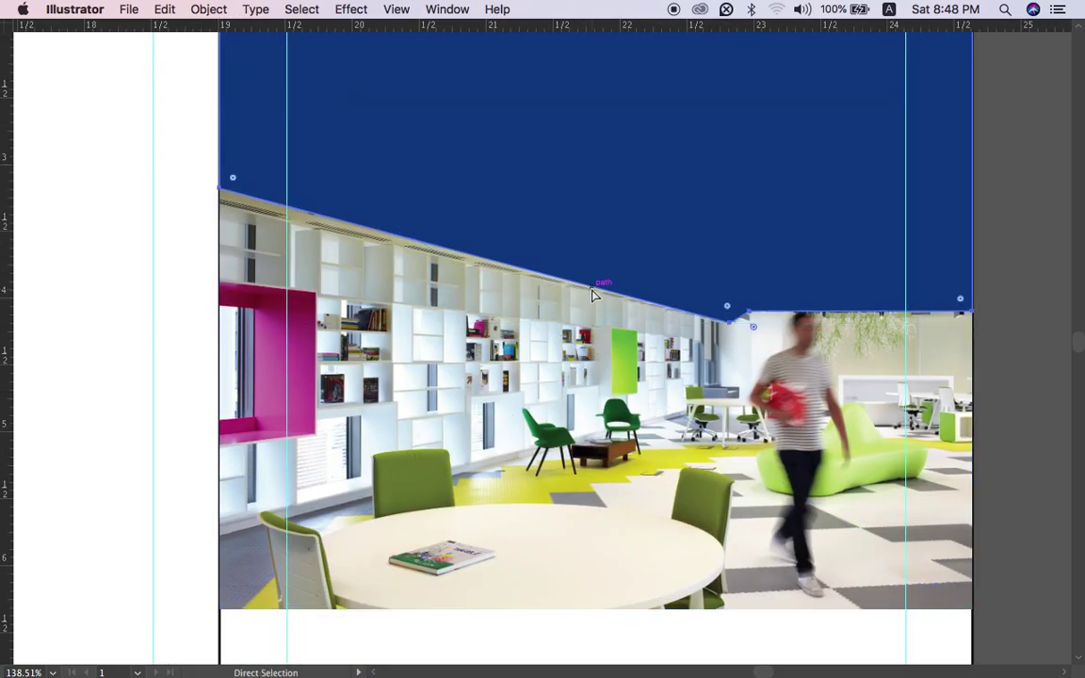
key("v")
key("shift+Down")
key("Up")
key("Up")
key("Up")
key("Down")
Fill the offset copy behind the blue shape with the lime green of the sample square above the artboard.
scroll(594, 290, "down", 5)
key("Tab")
scroll(436, 296, "up", 4)
scroll(155, 290, "down", 6)
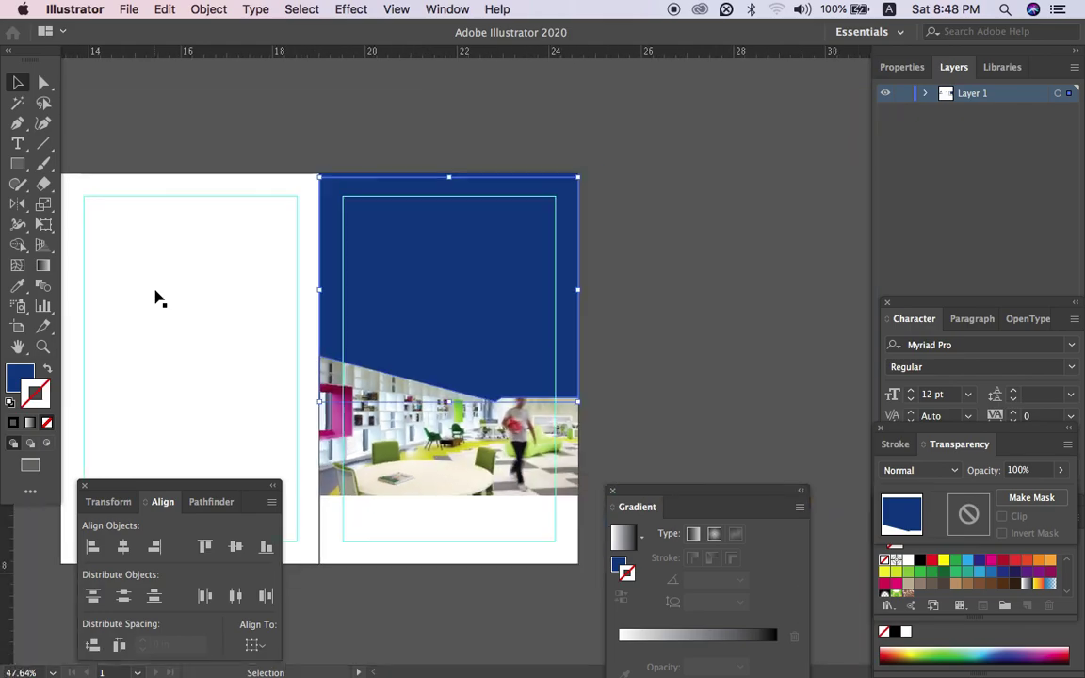
scroll(156, 295, "down", 3)
left_click(19, 285)
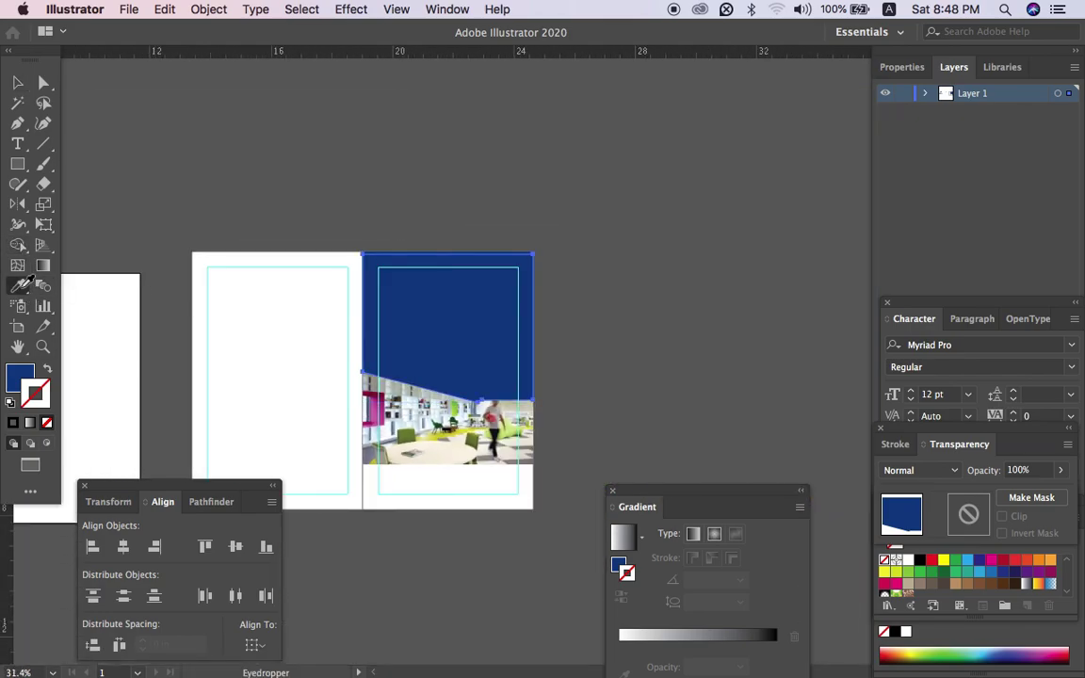
scroll(176, 184, "left", 5)
left_click(170, 225)
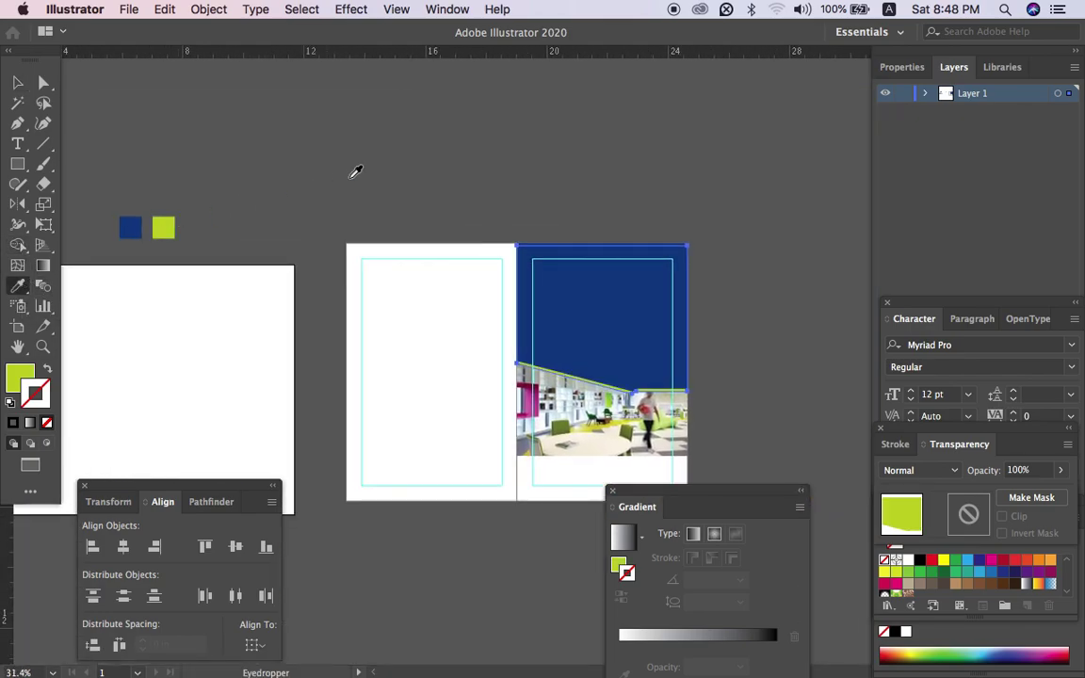
Raise the lime copy's anchor points right of the notch to thin the edge under the blue shape's level section.
key("v")
scroll(560, 190, "up", 3)
scroll(579, 256, "up", 5)
key("Tab")
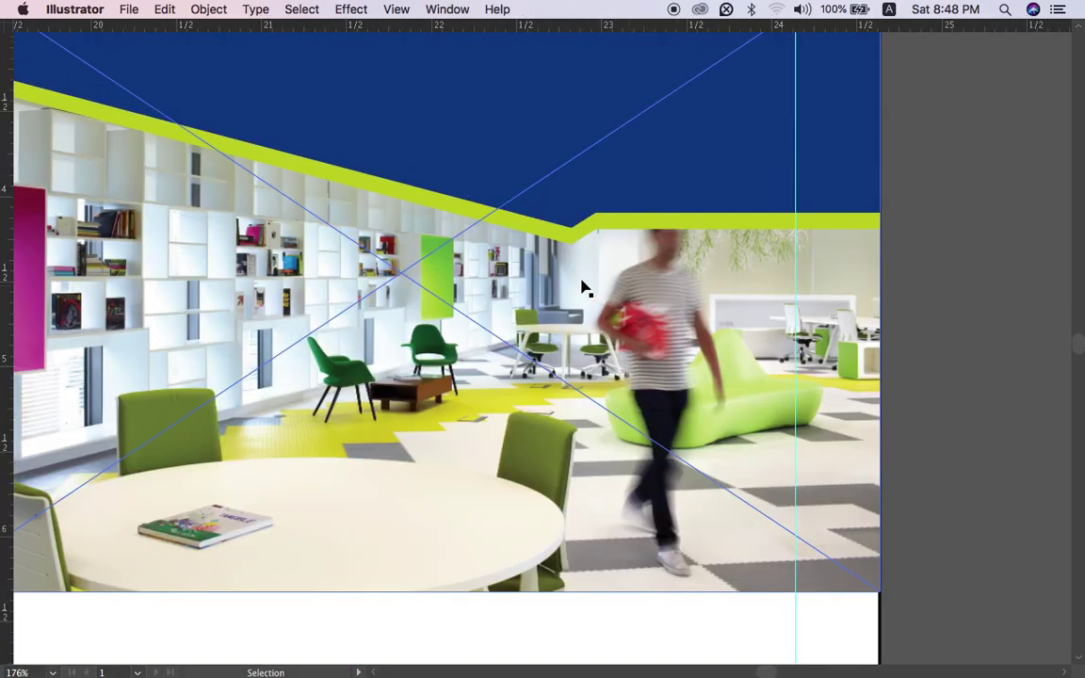
key("Tab")
key("a")
key("Tab")
mouse_move(591, 239)
left_mouse_down()
mouse_move(606, 234)
mouse_move(596, 217)
left_mouse_up()
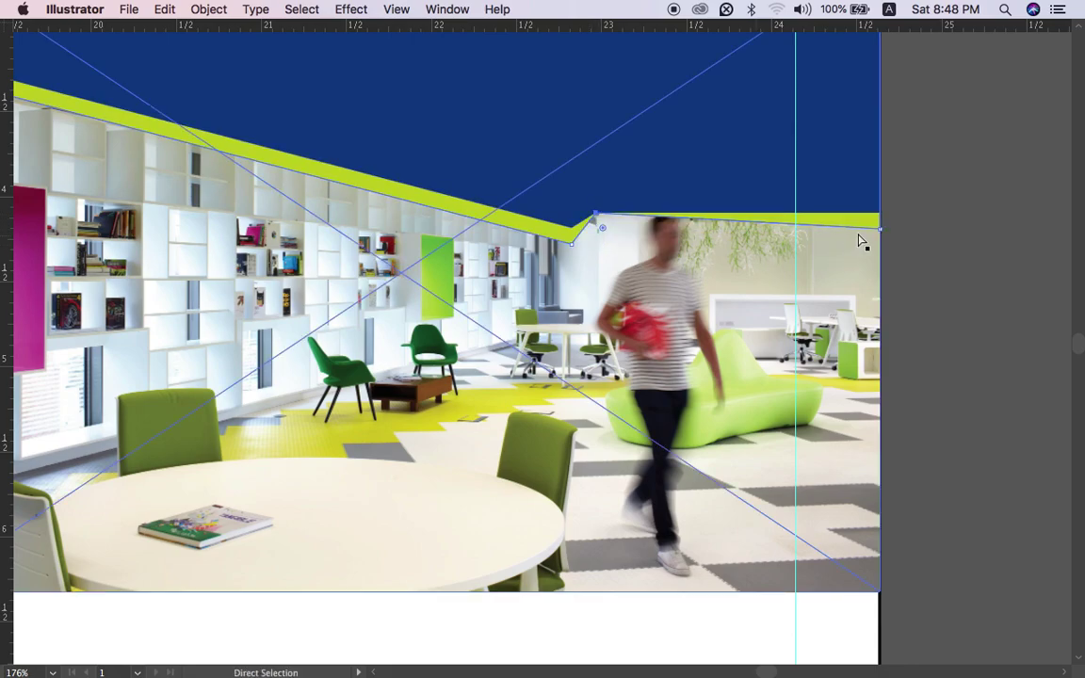
left_click_drag(881, 230, 883, 225)
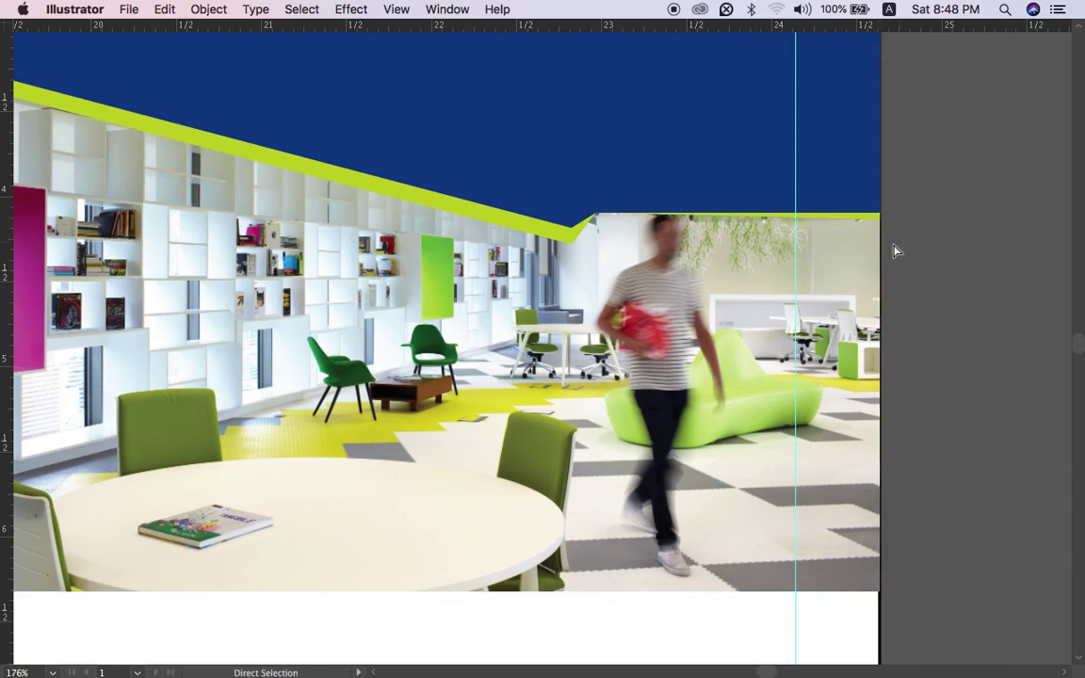
Raise the lime shape's notch point slightly and lower its left end so the sloped edge tapers towards the notch.
scroll(893, 245, "down", 3)
scroll(895, 254, "down", 2)
scroll(895, 255, "left", 1)
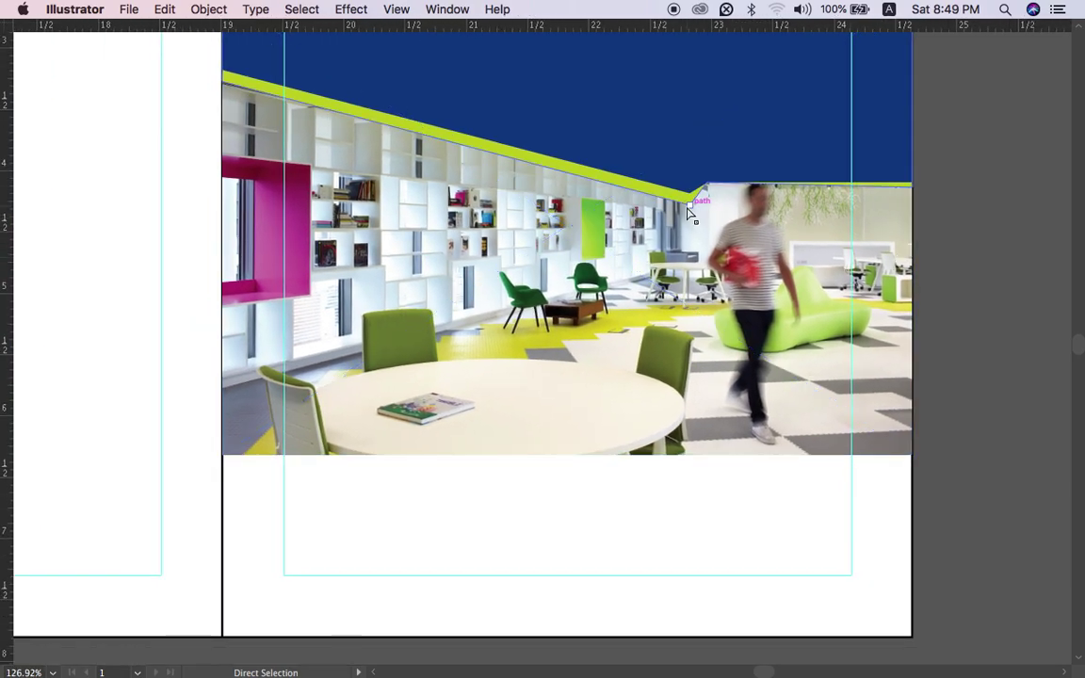
scroll(690, 213, "up", 3)
left_click_drag(694, 204, 693, 193)
scroll(628, 176, "left", 3)
scroll(629, 176, "up", 1)
scroll(630, 181, "down", 5)
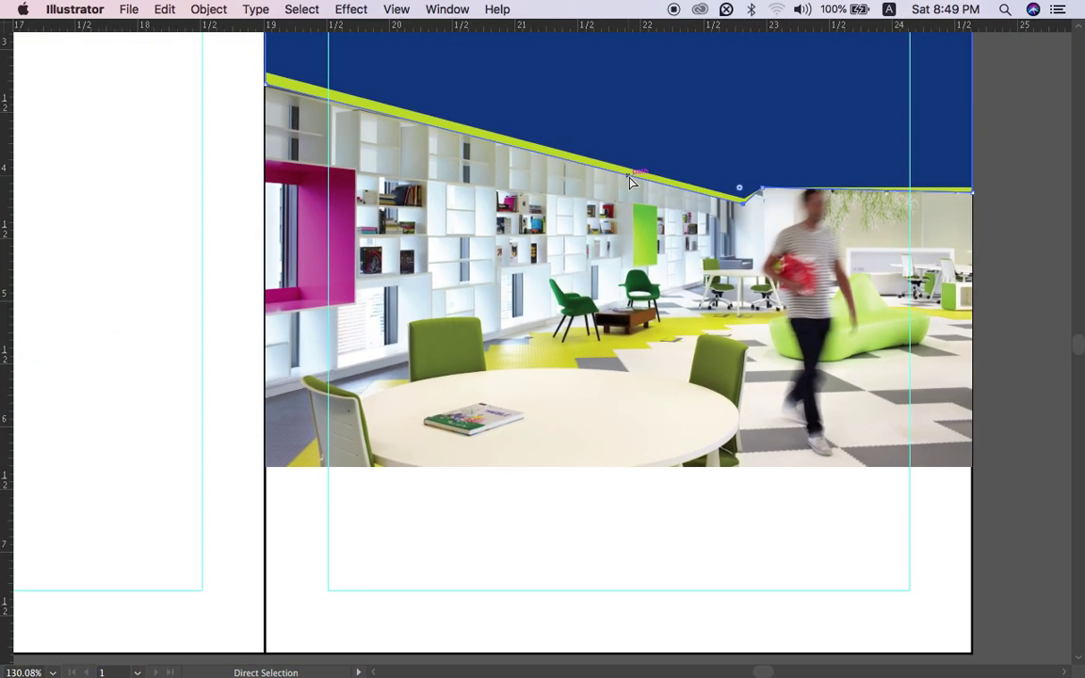
left_click_drag(386, 114, 387, 141)
scroll(468, 206, "down", 2)
left_click(691, 243)
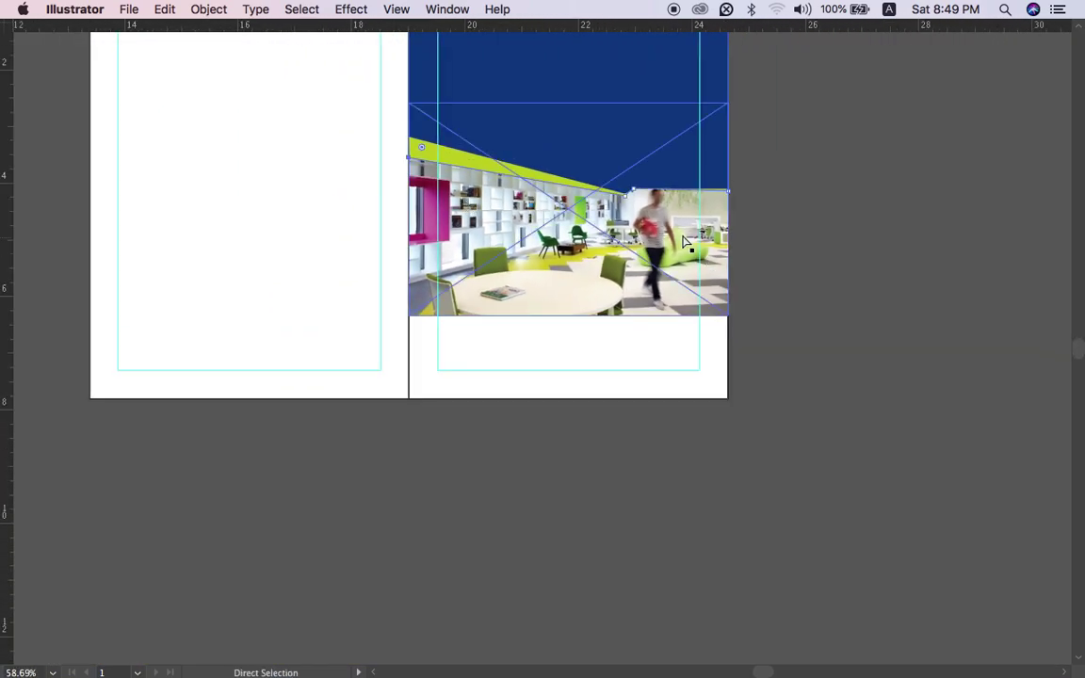
left_click(788, 259)
Fill the right panel's white background with the lime green of the sample square, without a stroke.
key("v")
scroll(787, 260, "down", 3)
left_click(727, 347)
key("Tab")
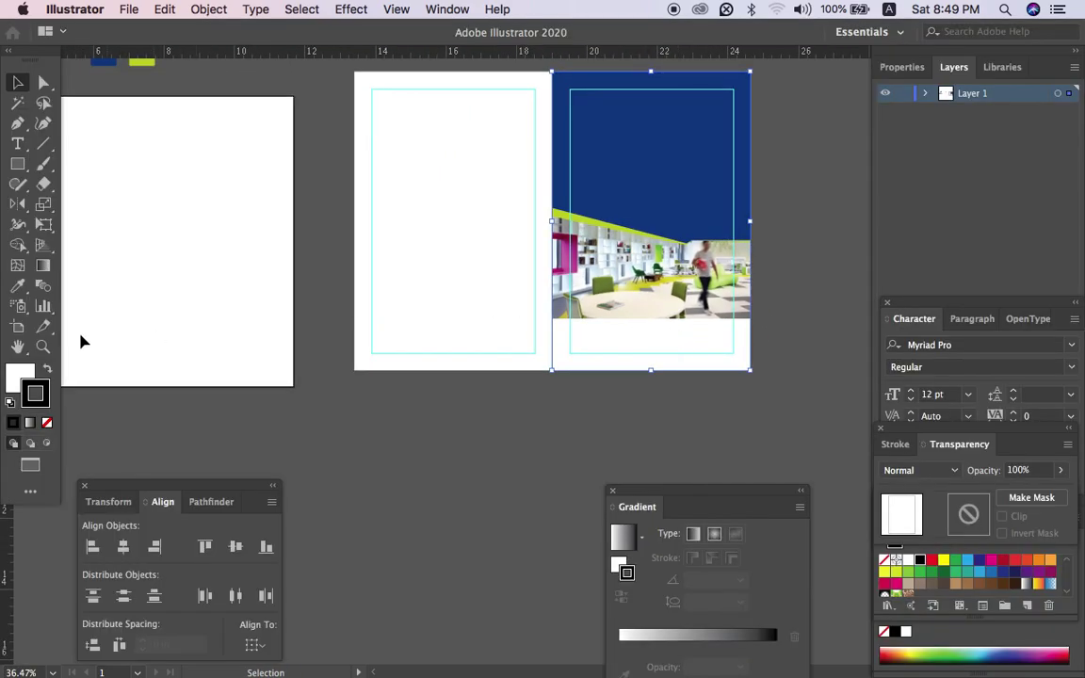
left_click(17, 286)
left_click(141, 61)
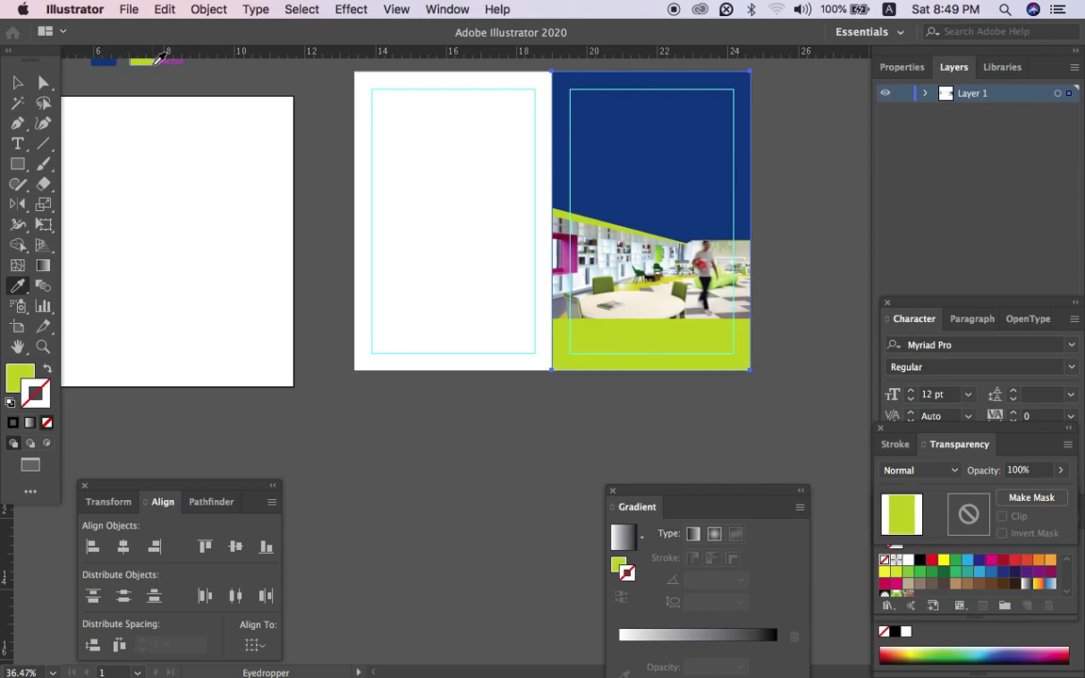
key("v")
left_click(530, 409)
Duplicate the lime panel in front and shorten the copy to a strip below the lower margin guide.
key("Tab")
scroll(531, 408, "up", 8)
scroll(531, 409, "right", 4)
left_click(692, 336)
scroll(693, 342, "up", 2)
scroll(693, 342, "right", 2)
scroll(692, 342, "down", 1)
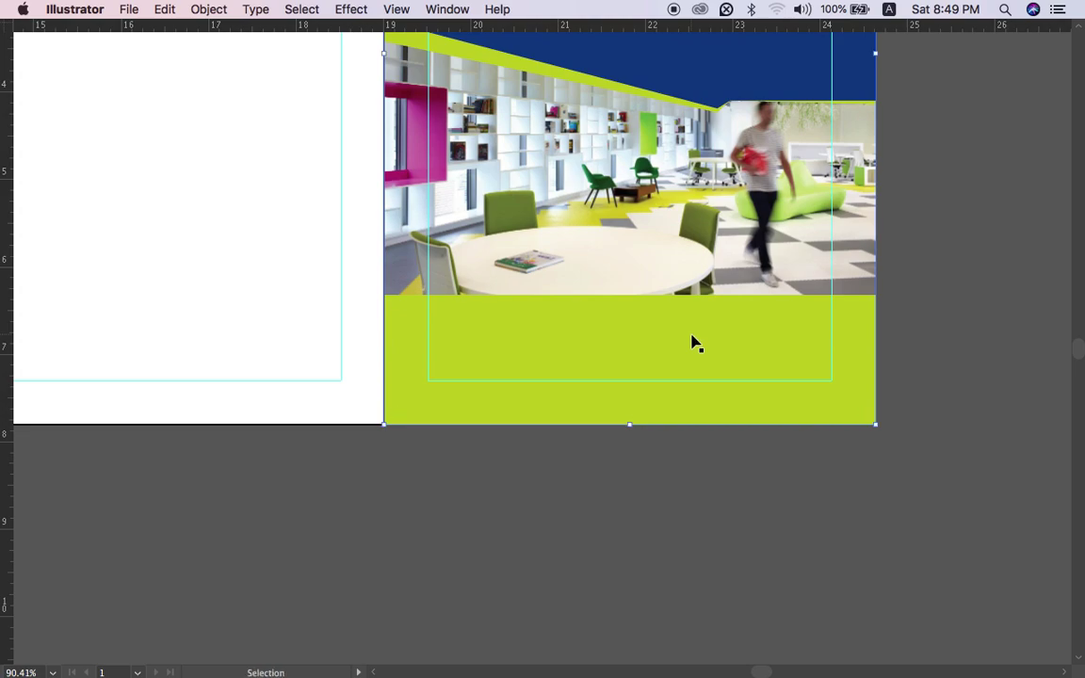
key("shift+super+]")
scroll(692, 341, "down", 9)
left_click_drag(660, 125, 658, 367)
scroll(659, 367, "up", 5)
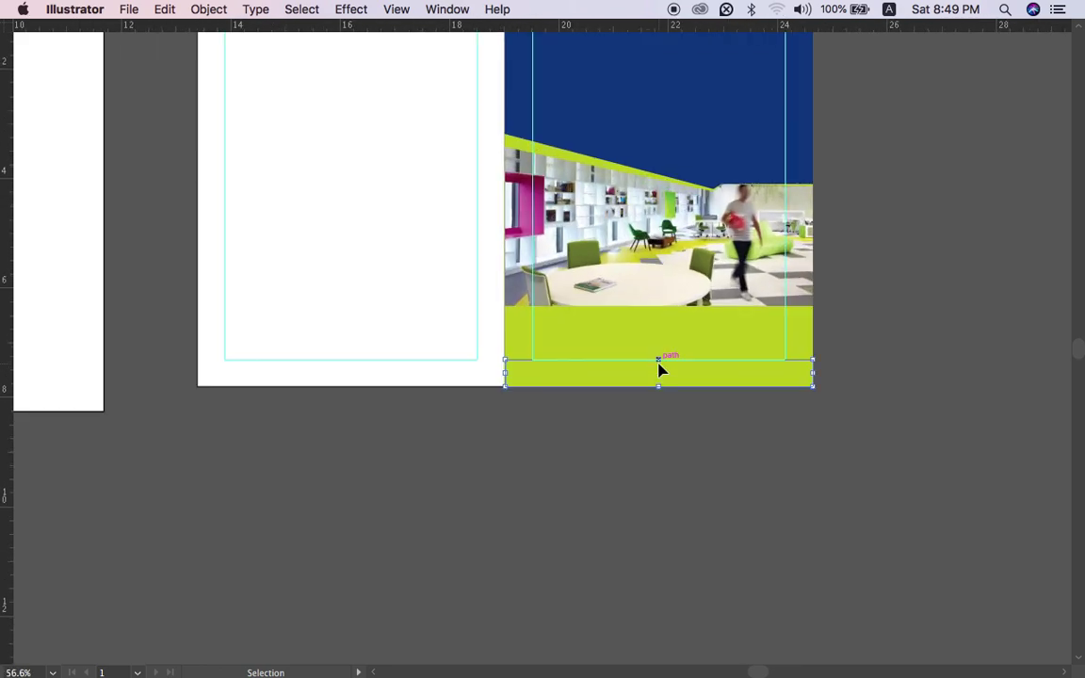
Fill the strip at the foot of the right panel with the dark blue of the large shape.
key("Tab")
left_click(17, 285)
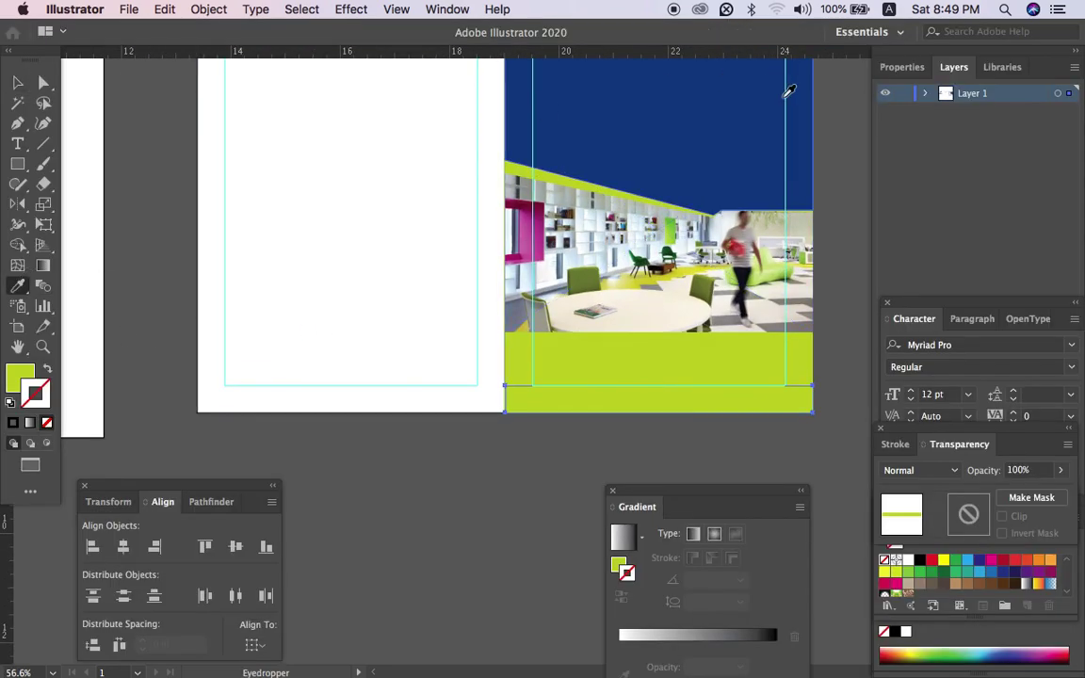
left_click(792, 88)
key("v")
key("Tab")
scroll(796, 471, "up", 5)
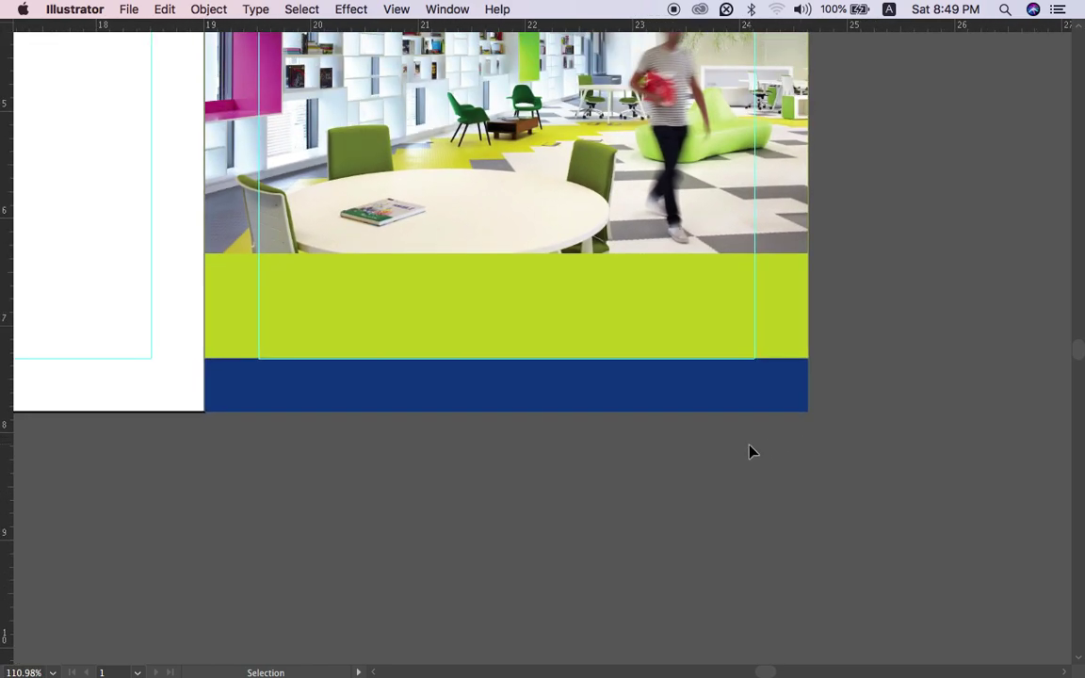
scroll(752, 415, "up", 3)
scroll(792, 296, "down", 1)
scroll(907, 263, "down", 3)
scroll(923, 240, "down", 3)
Move the clipped diagonal line pattern off the blue business card and release its clipping mask.
key("Tab")
scroll(740, 236, "down", 2)
scroll(739, 235, "down", 1)
key("Tab")
scroll(432, 285, "left", 10)
left_click(242, 213)
scroll(250, 218, "up", 3)
left_click_drag(262, 222, 752, 180)
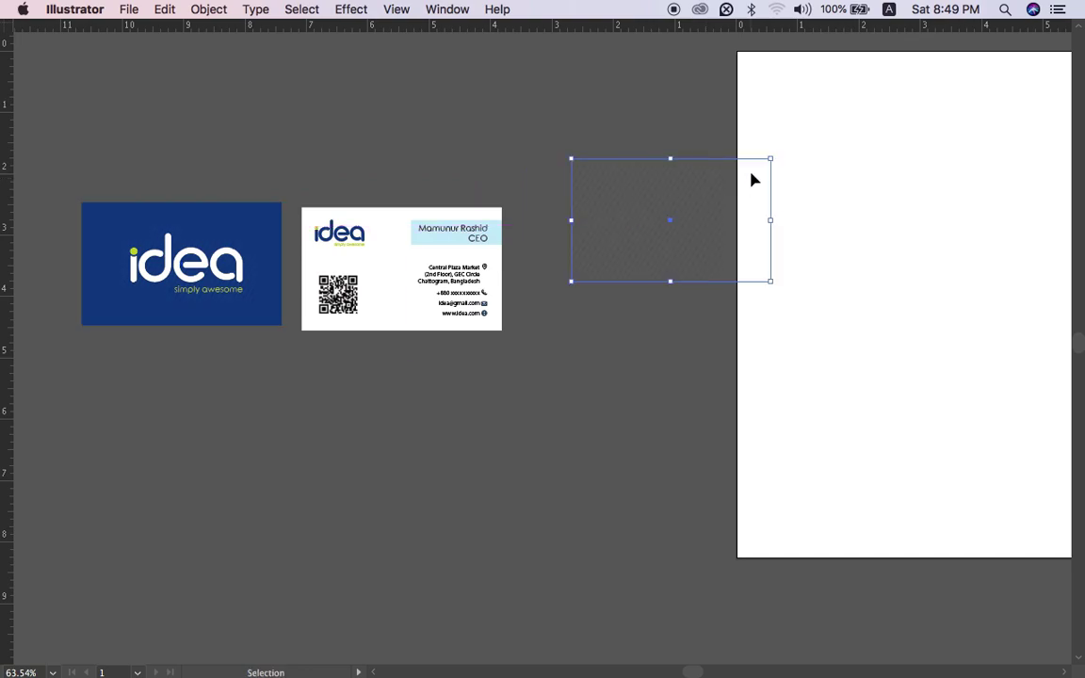
right_click(753, 179)
left_click(794, 313)
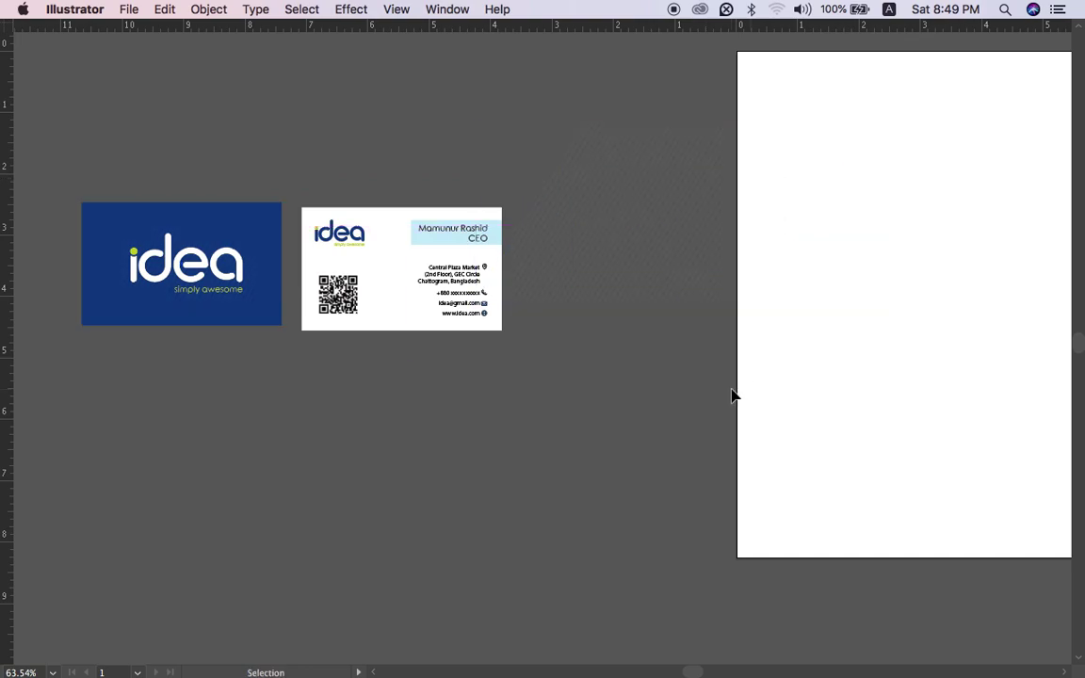
Move the released diagonal line pattern over to the upper part of the right brochure panel.
key("Tab")
left_click(689, 270)
key("Tab")
scroll(689, 270, "right", 3)
scroll(689, 270, "down", 3)
scroll(688, 270, "right", 5)
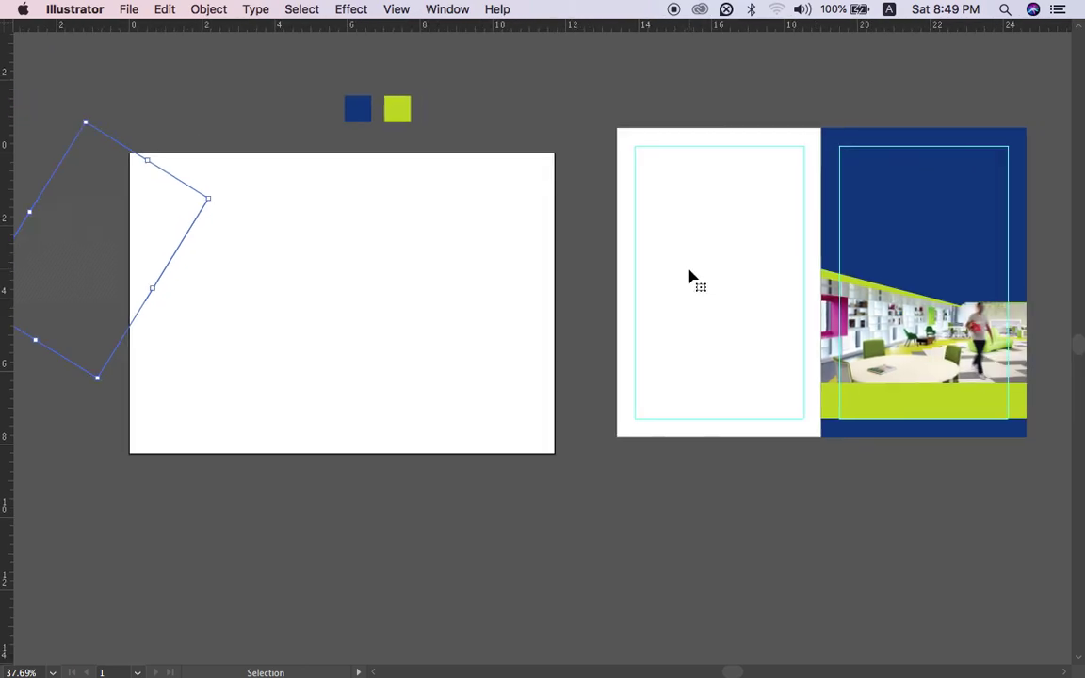
left_click_drag(173, 281, 941, 160)
scroll(941, 160, "right", 3)
scroll(941, 161, "up", 3)
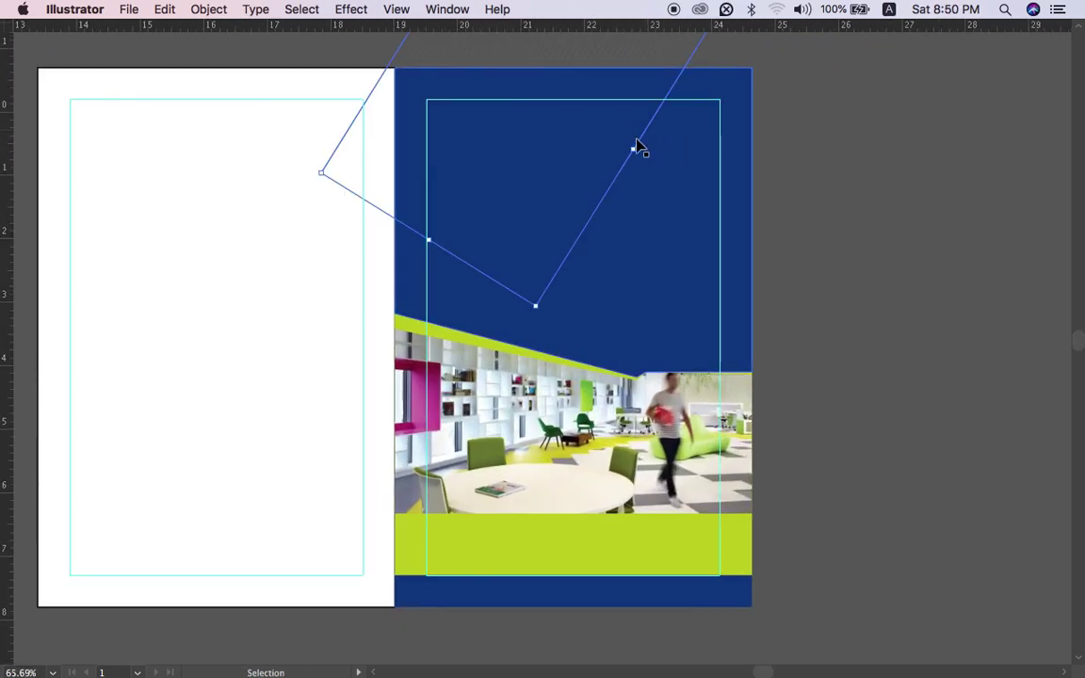
Bring the line pattern in front of the right panel and enlarge it to cover the whole blue area.
key("super")
left_click_drag(637, 148, 778, 330)
scroll(782, 320, "up", 5)
scroll(782, 317, "right", 2)
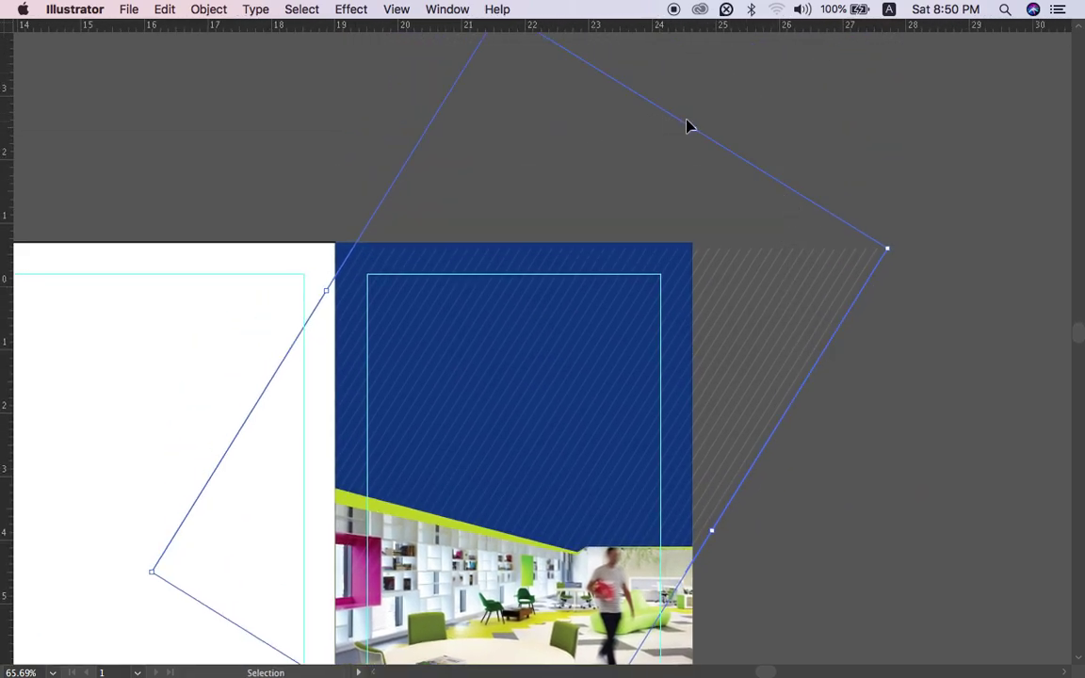
left_click_drag(694, 132, 724, 84)
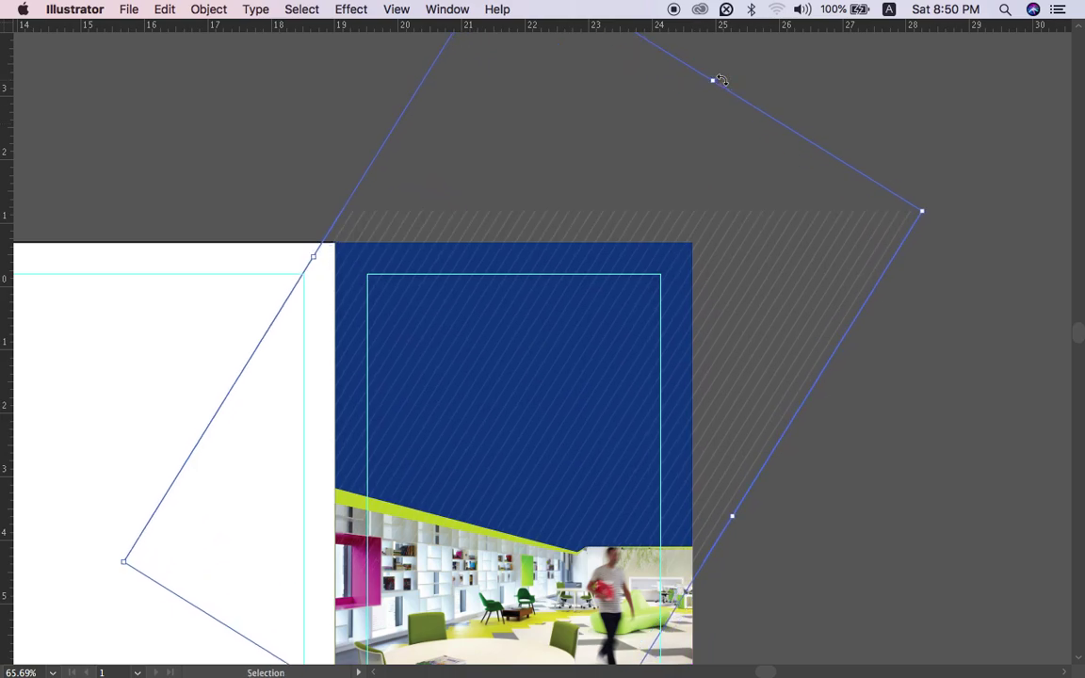
Set the stroke weight of the diagonal line pattern to 2 pt.
key("Tab")
scroll(771, 158, "down", 3)
scroll(770, 158, "right", 2)
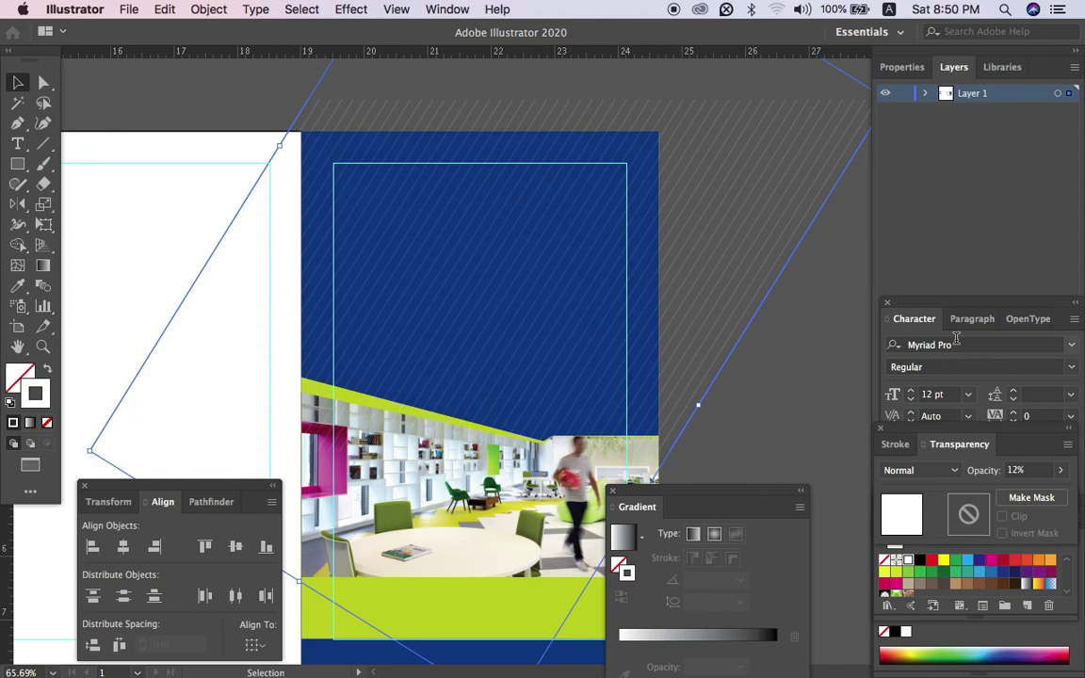
left_click(897, 445)
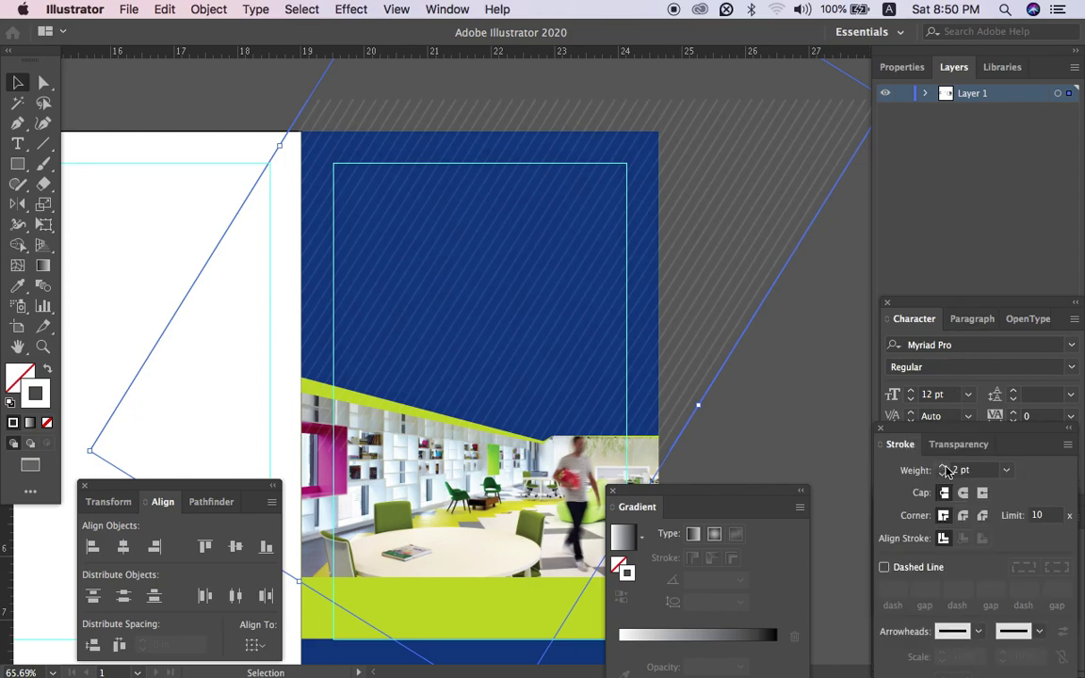
scroll(829, 424, "down", 5)
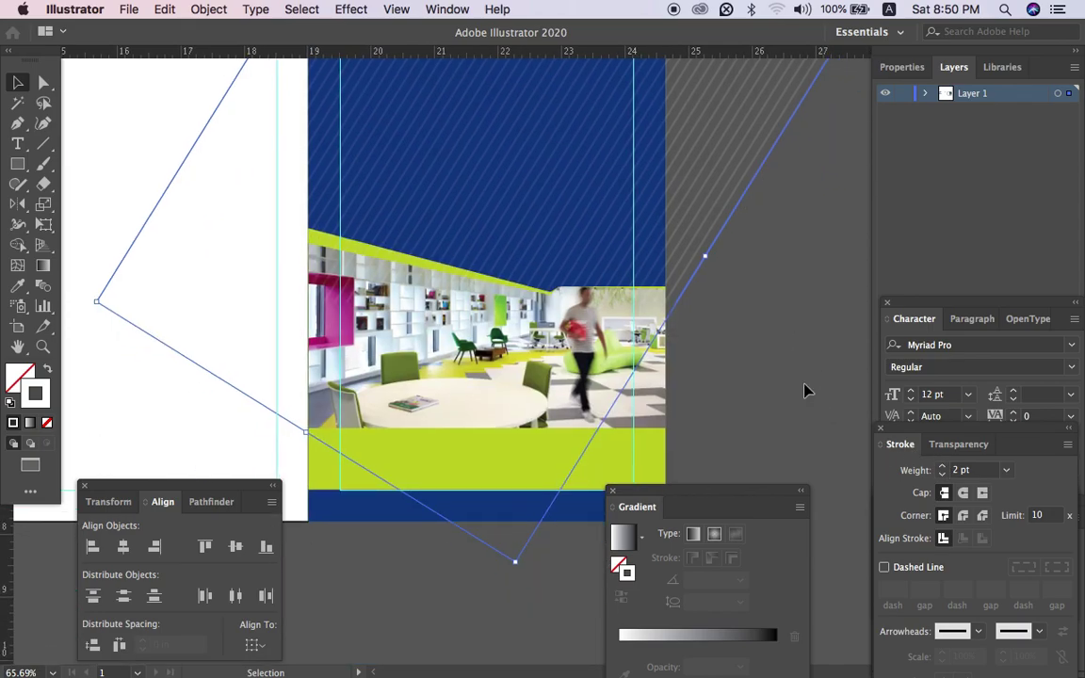
scroll(786, 358, "down", 1)
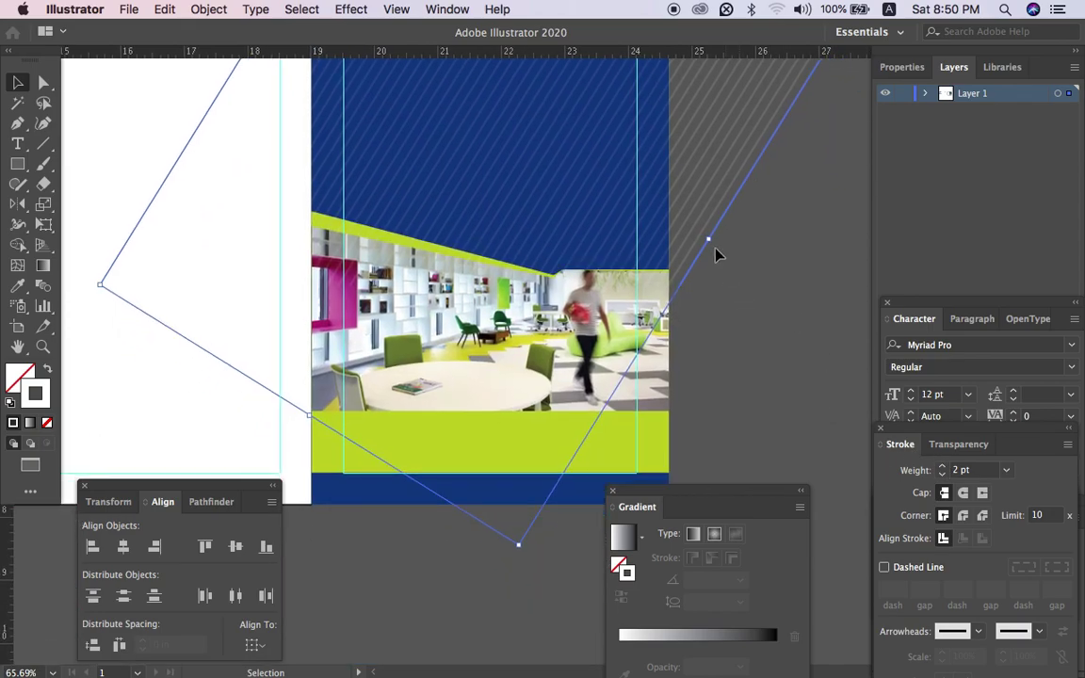
Isolate the line blend and move its right end line further outward to widen the pattern.
scroll(737, 228, "right", 1)
scroll(737, 228, "down", 3)
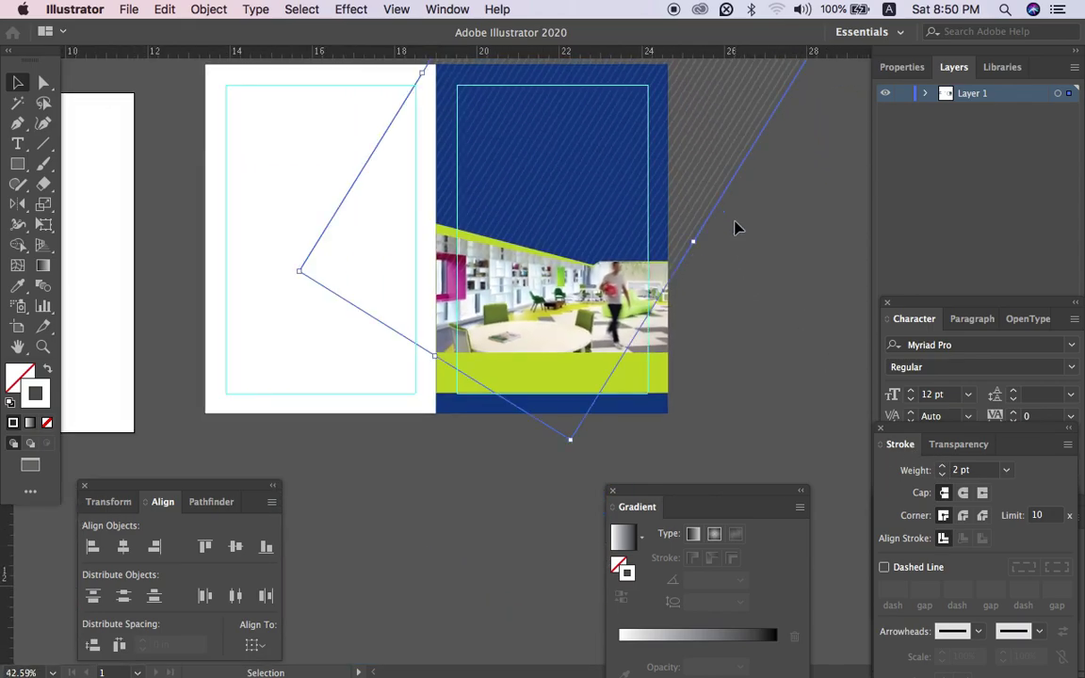
scroll(736, 227, "up", 2)
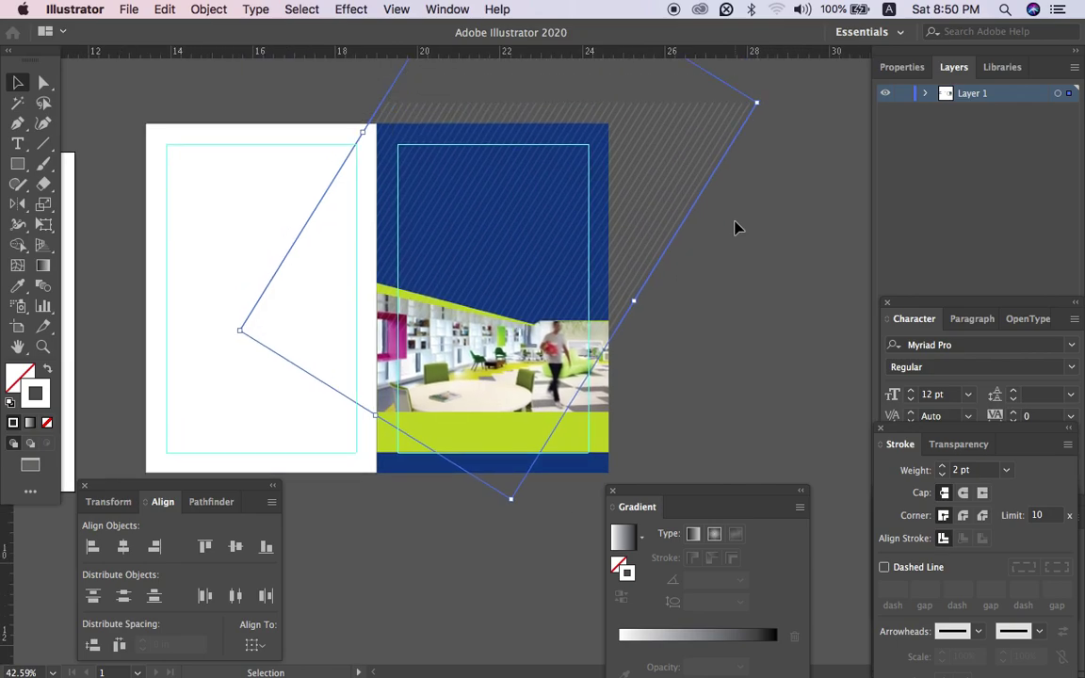
double_click(682, 241)
left_click_drag(686, 243, 768, 266)
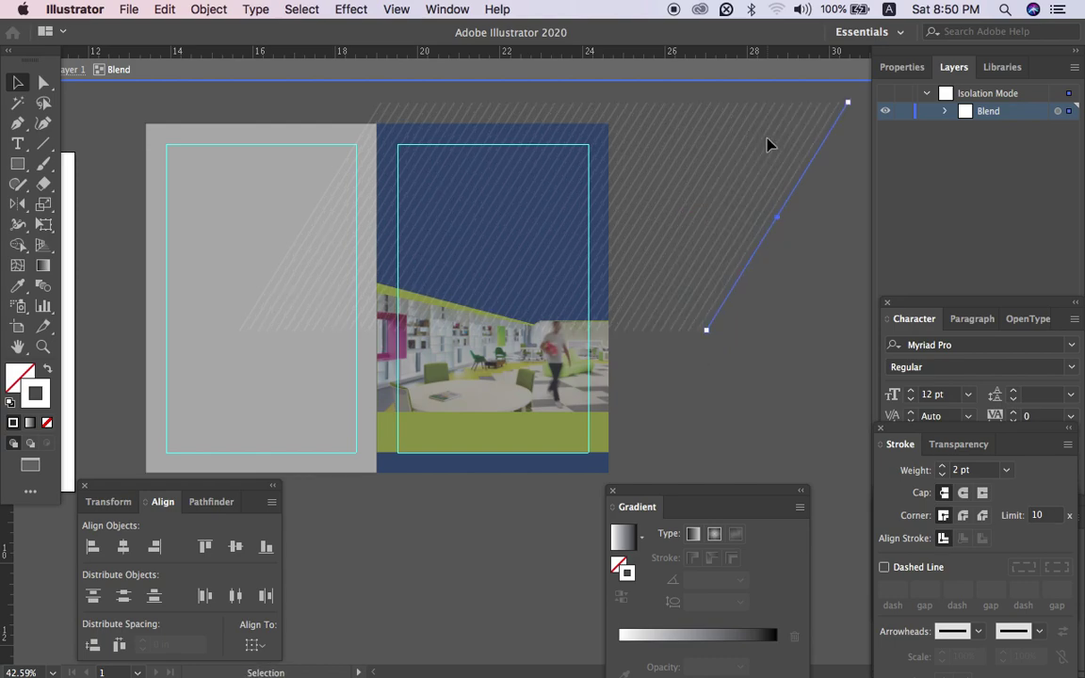
Extend the lower ends of the blend's two outer lines down past the panels and leave isolation mode.
left_click(44, 80)
left_click(241, 330)
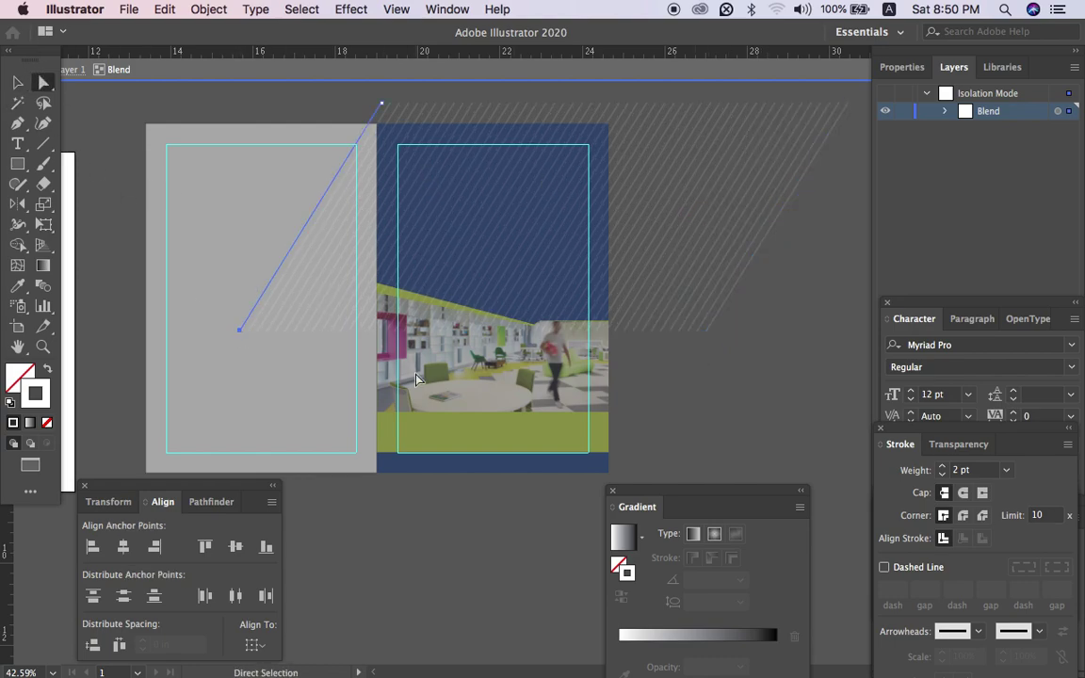
left_click_drag(707, 330, 589, 528)
key("v")
left_click(703, 429)
key("Tab")
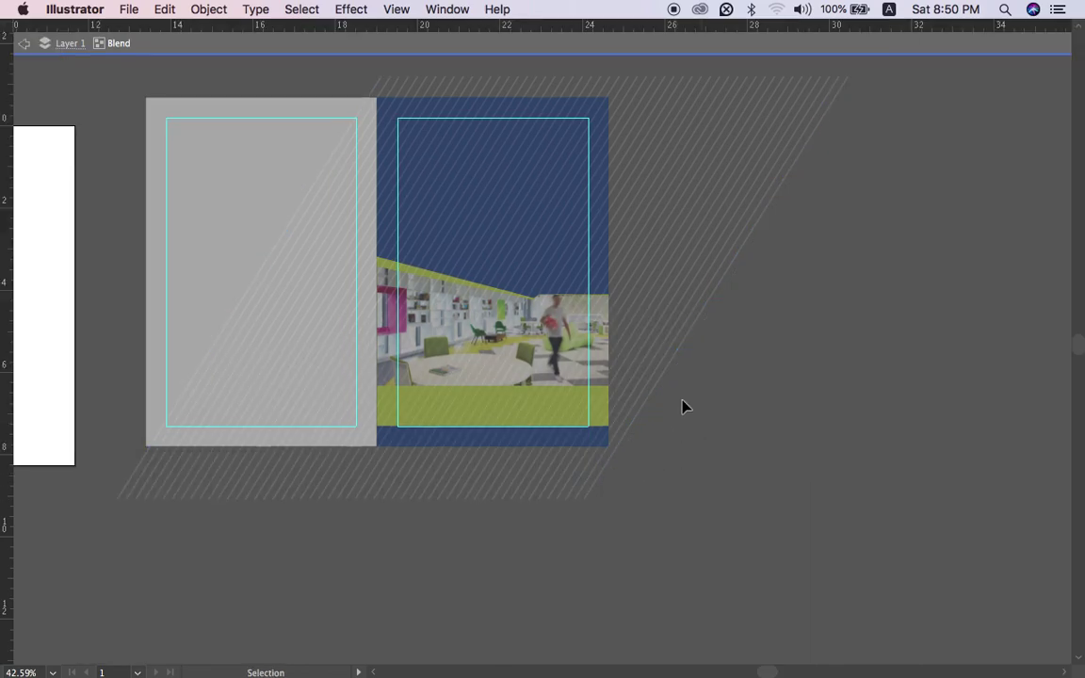
double_click(751, 394)
Cut the line pattern and paste it directly behind the right panel's large blue shape.
left_click(700, 312)
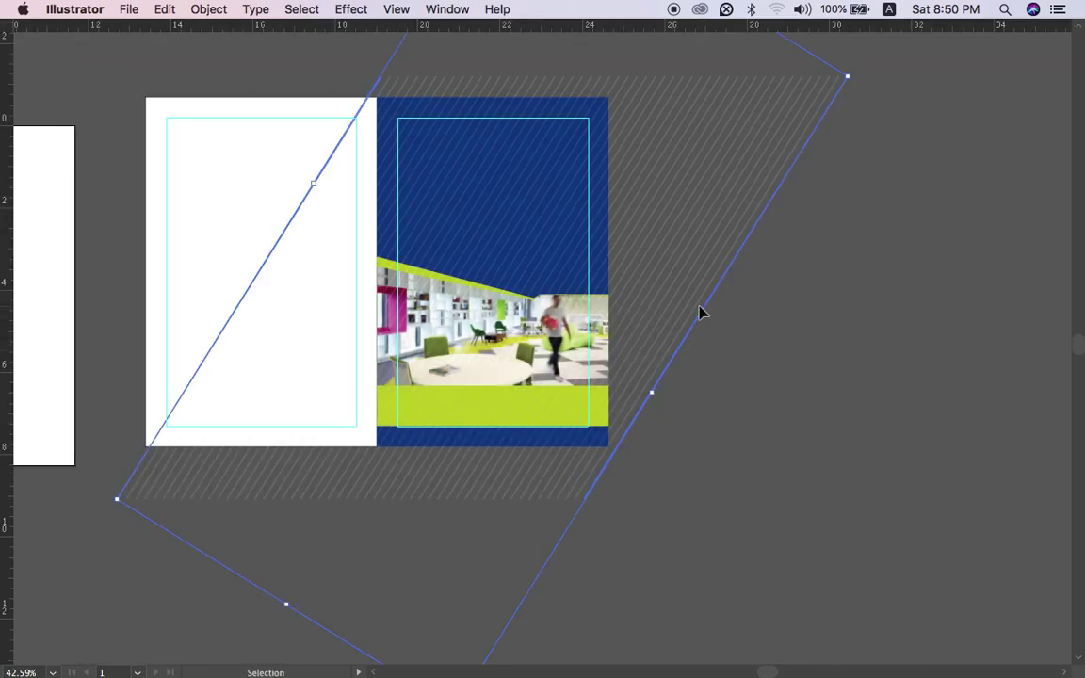
key("super+x")
left_click(593, 207)
key("a")
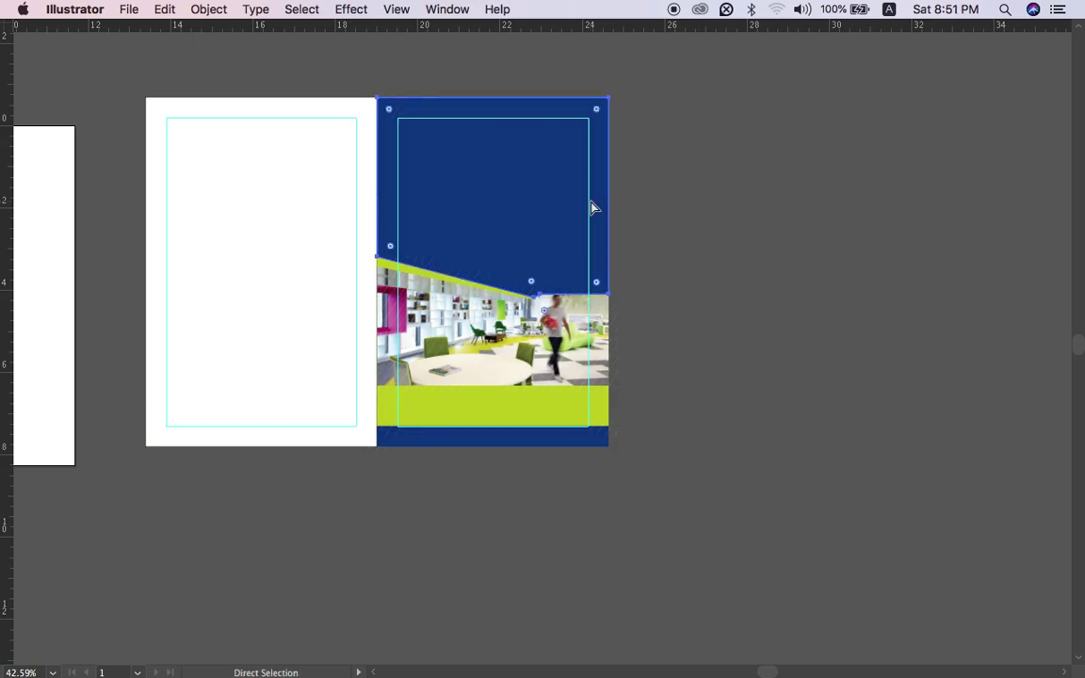
key("super+b")
Clip the line pattern to the outline of the large blue shape with a clipping mask.
left_click(804, 427, "super")
left_click(701, 282, "super")
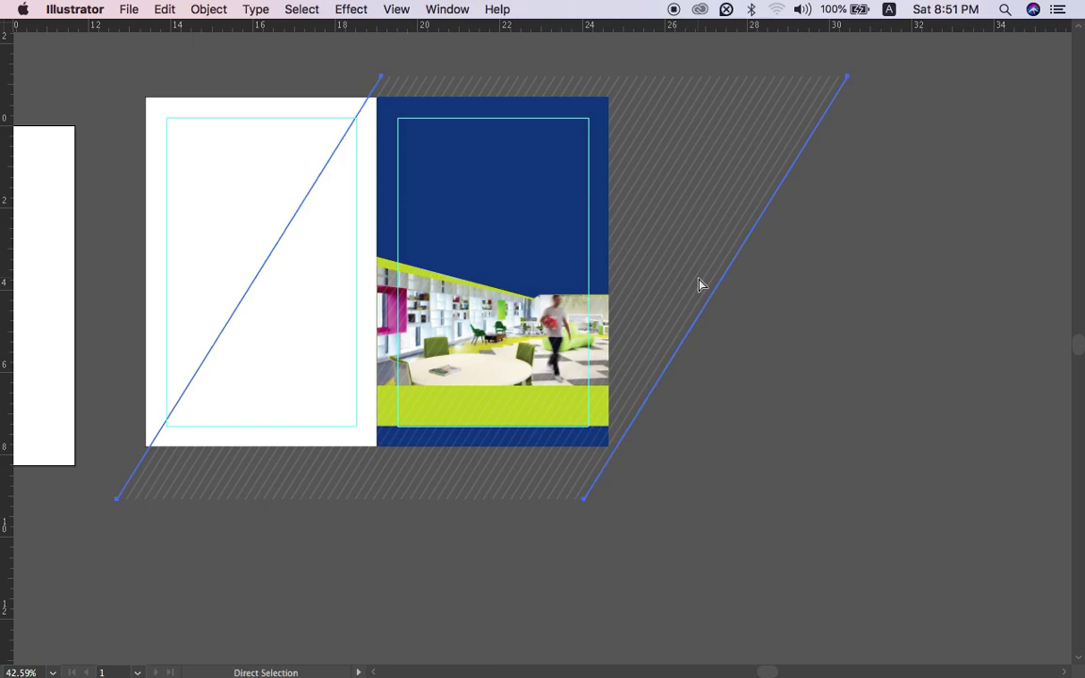
left_click(539, 199, "shift")
right_click(540, 201)
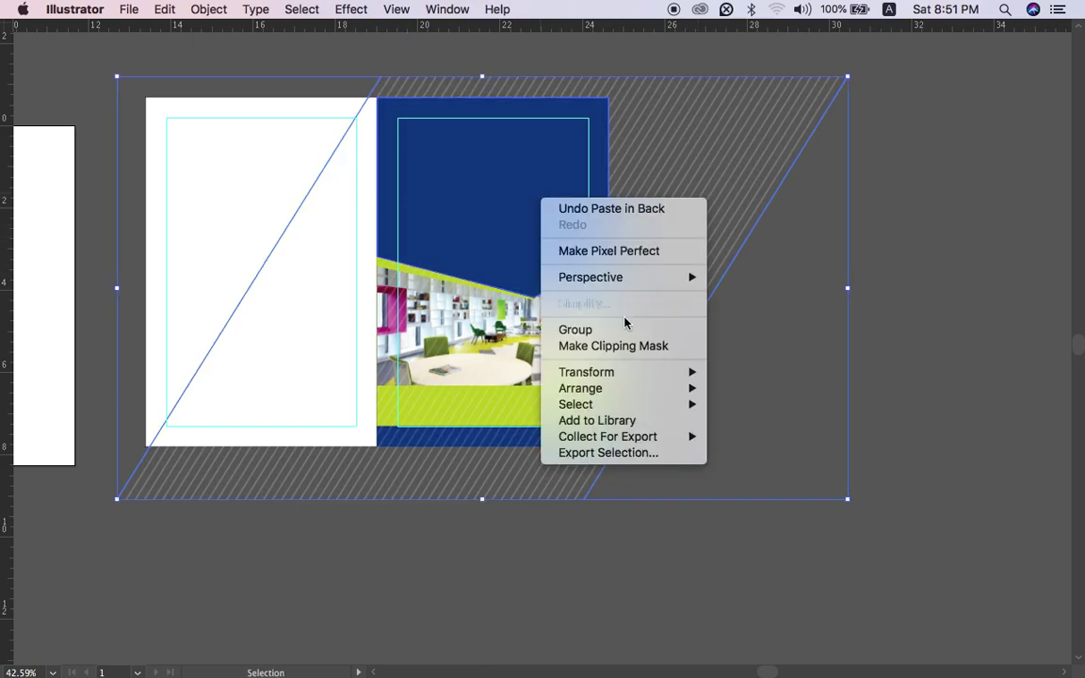
left_click(629, 351)
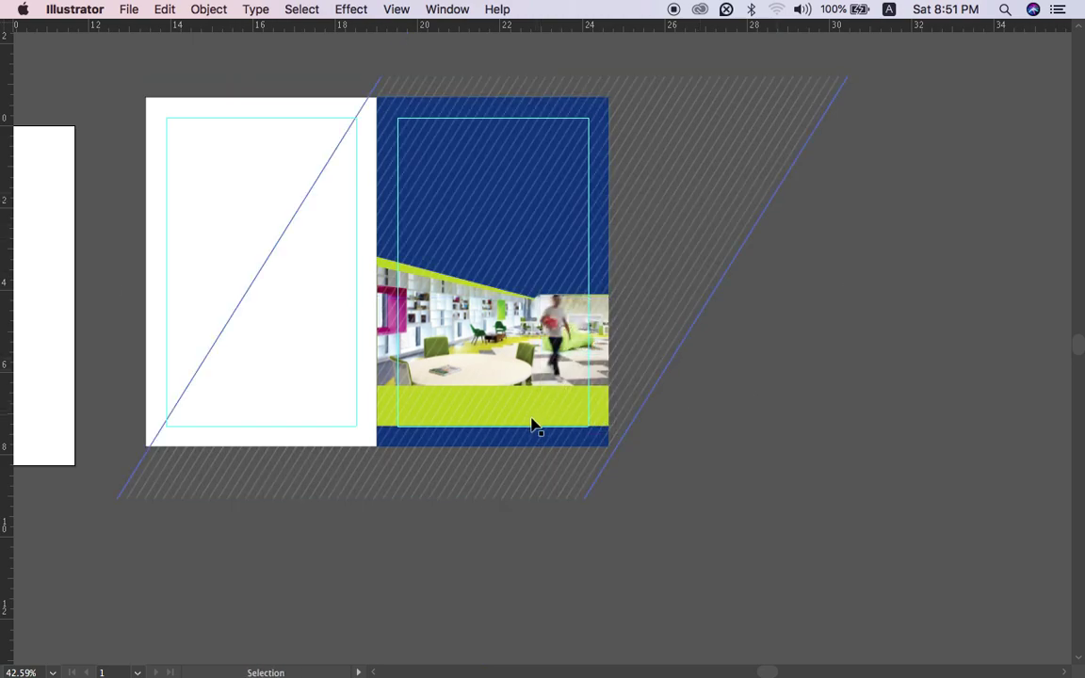
Place the remaining unclipped line pattern behind the blue strip at the foot of the right panel.
left_click(533, 442, "super")
key("Delete")
left_click(532, 442, "super")
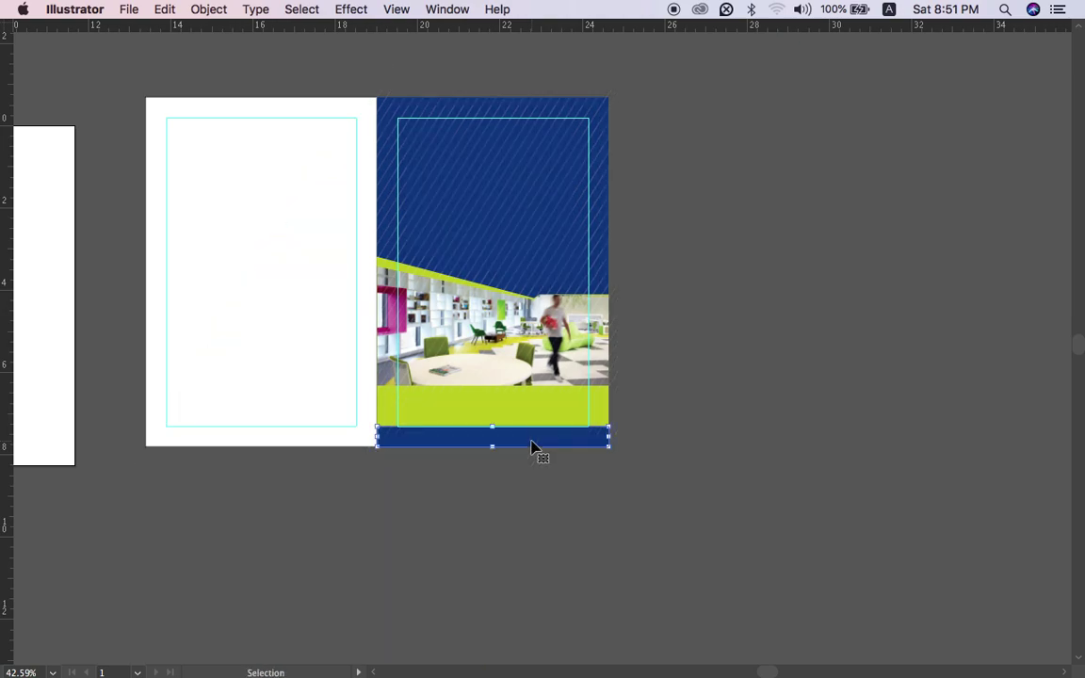
key("super+z")
key("super+z")
Clip the remaining line pattern to the blue strip at the foot of the panel with a clipping mask.
left_click(778, 420)
left_click(571, 440)
left_click(666, 315, "shift")
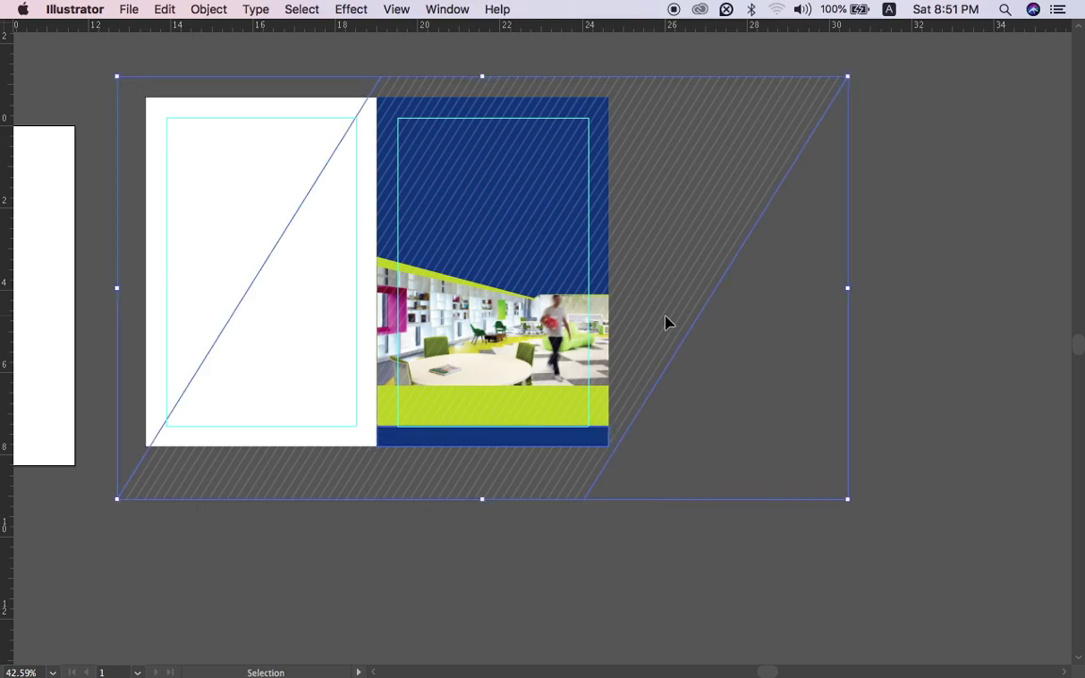
right_click(665, 324)
left_click(800, 468)
Examine the clipped line pattern on the right panel's blue shape and bottom strip.
scroll(739, 390, "up", 1)
scroll(738, 390, "up", 5)
scroll(704, 365, "down", 3)
scroll(704, 365, "left", 2)
scroll(707, 331, "left", 2)
scroll(808, 325, "up", 4)
scroll(808, 325, "left", 2)
scroll(808, 325, "down", 5)
key("Tab")
key("Tab")
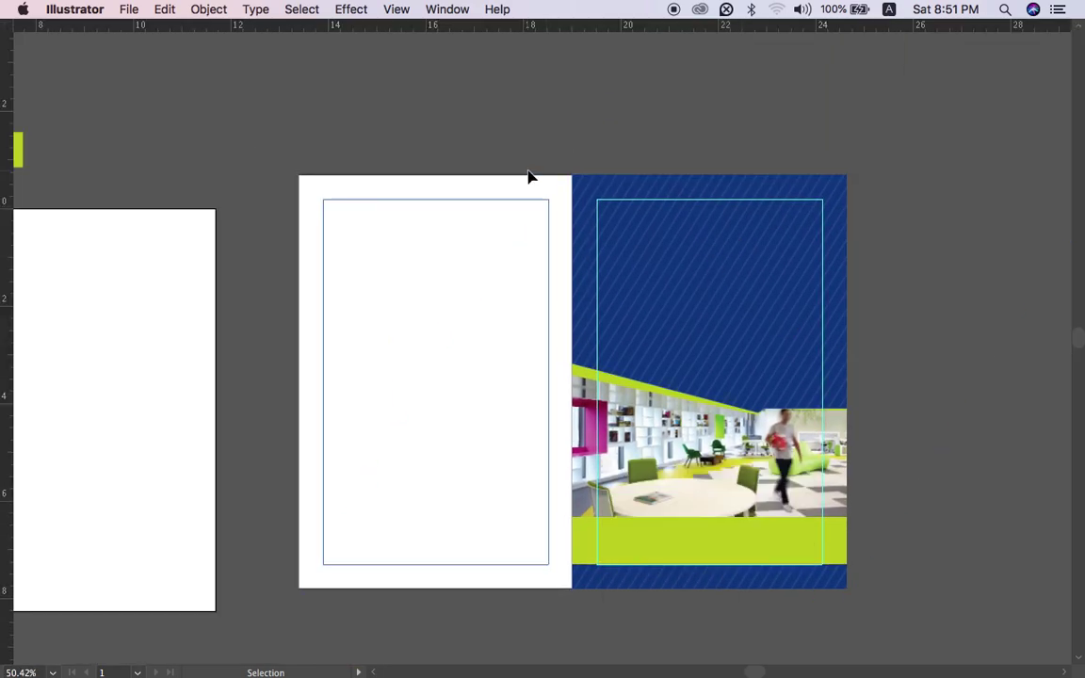
left_click(552, 183)
scroll(552, 184, "down", 2)
scroll(553, 184, "left", 2)
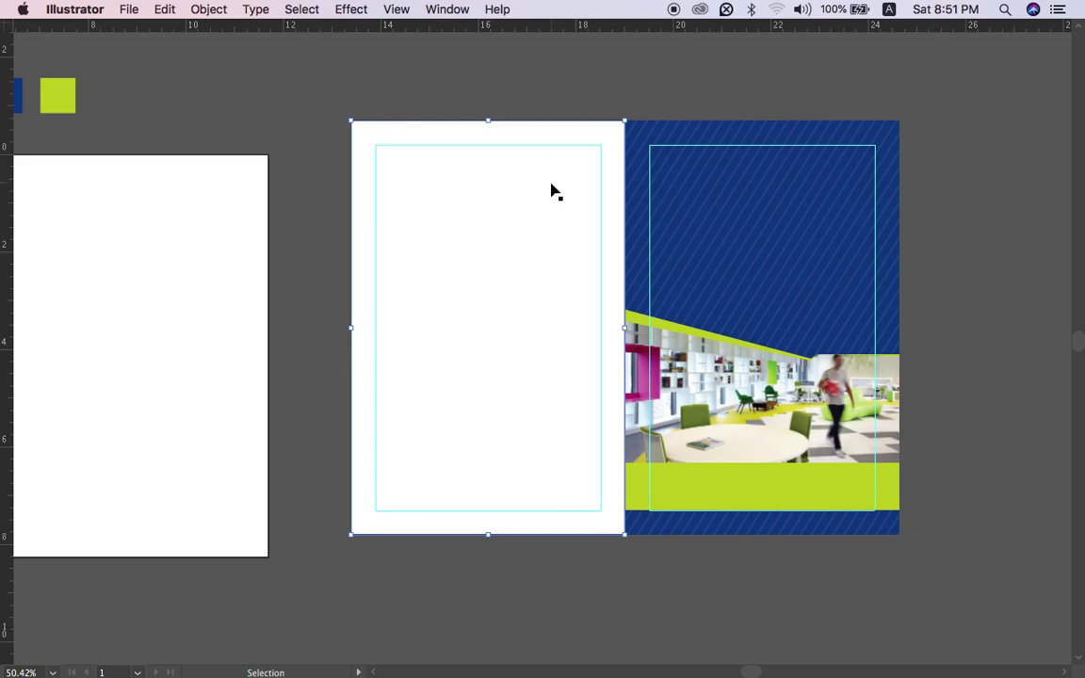
left_click(753, 489)
left_click(725, 512)
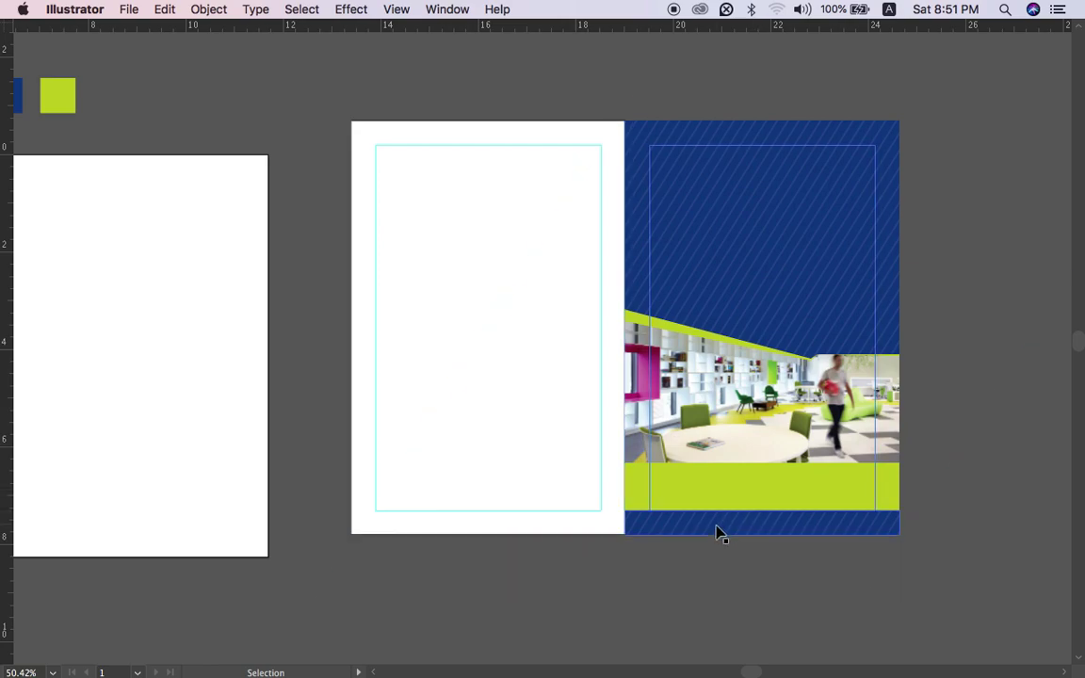
left_click(716, 535)
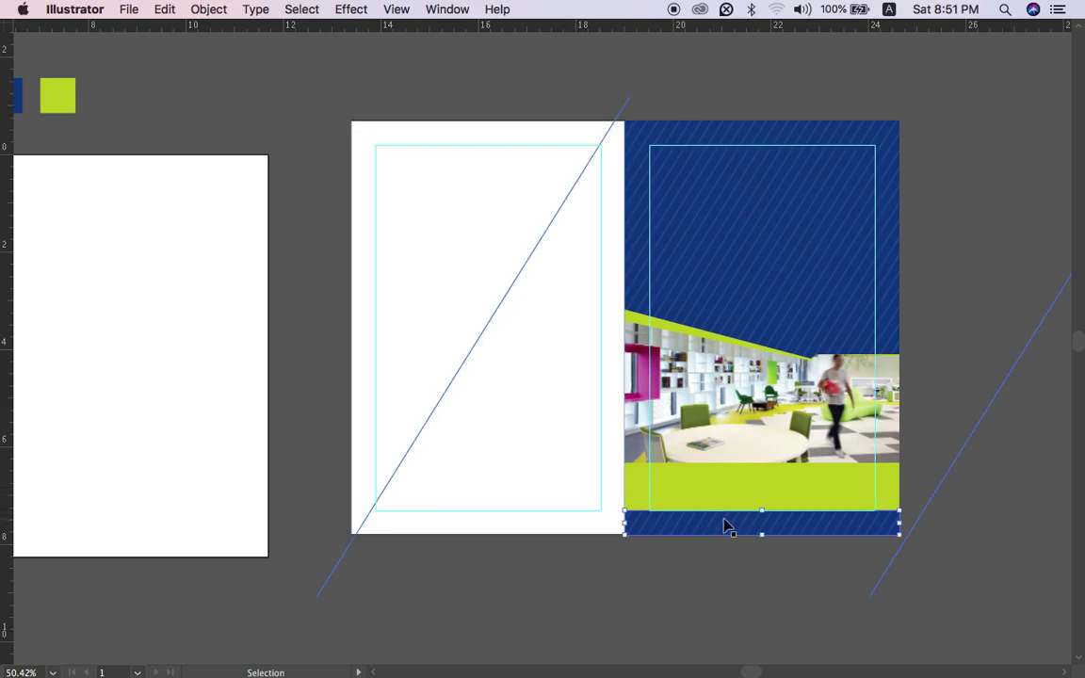
left_click_drag(728, 526, 632, 548)
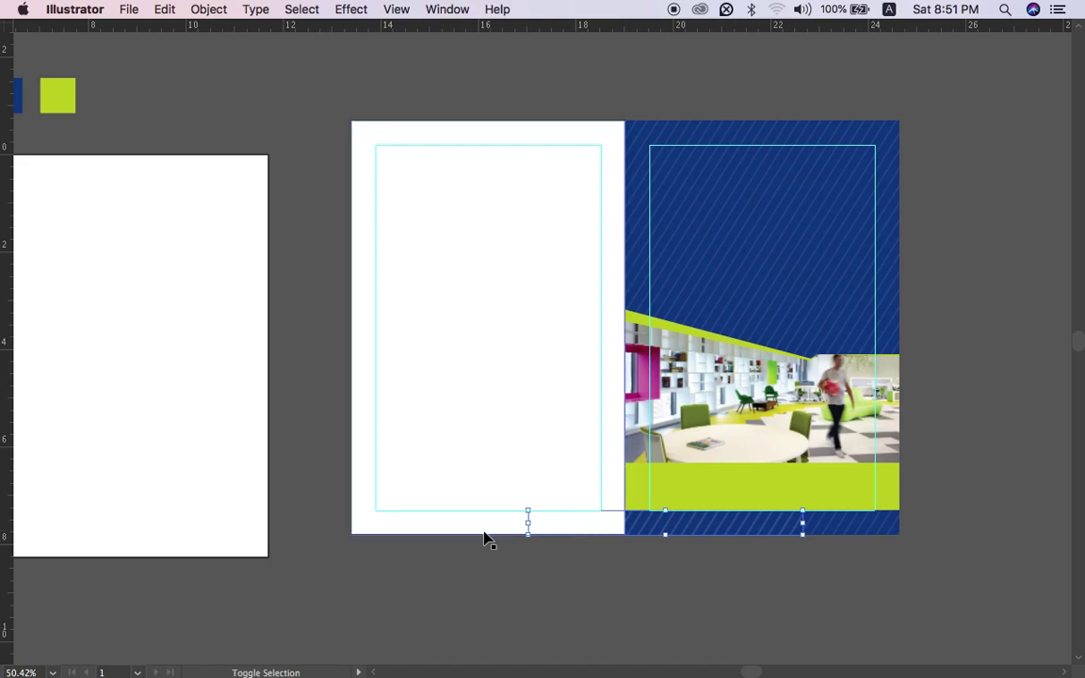
key("super+z")
key("super+x")
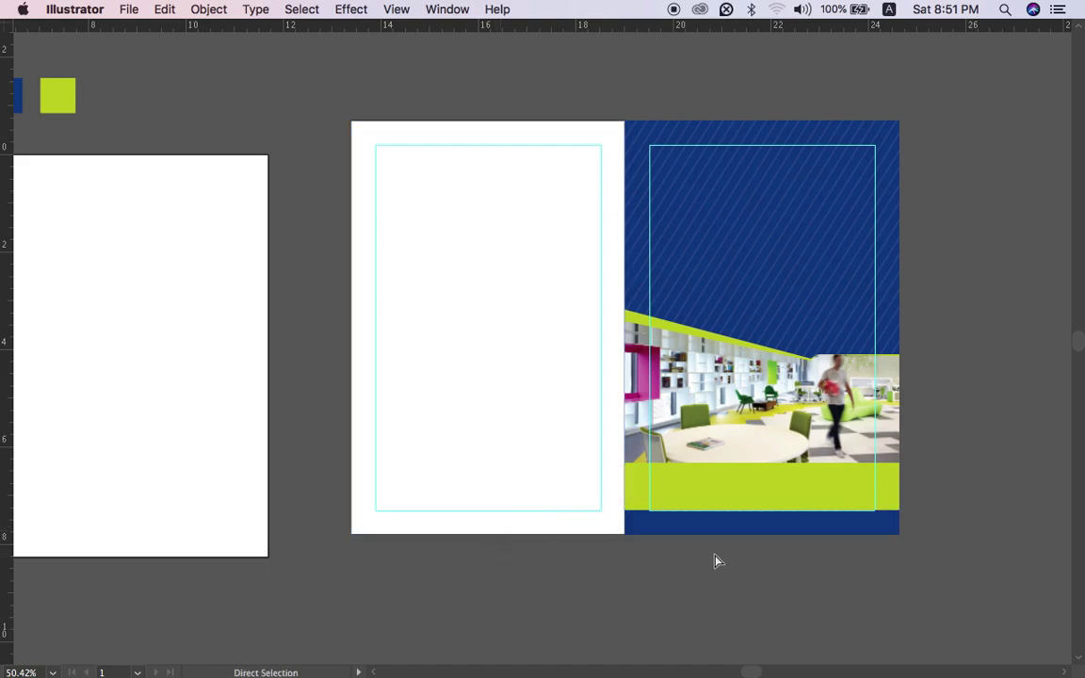
Place a copy of the line-patterned blue strip along the foot of the white left panel, directly beside the original.
left_click(725, 531)
key("super+3")
key("alt+super+3")
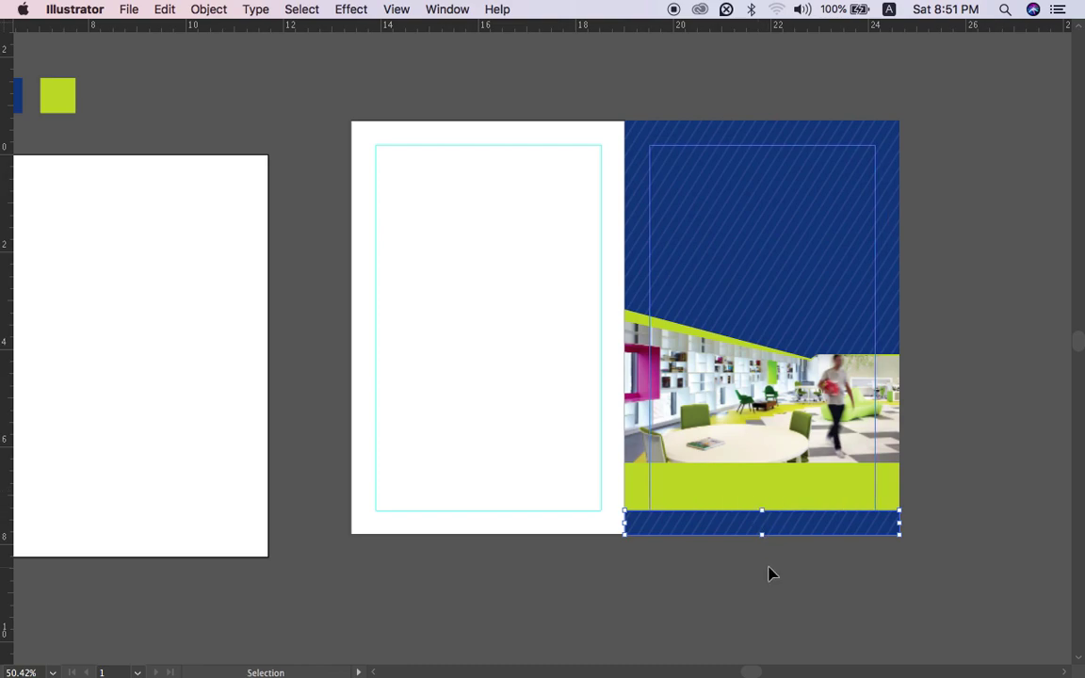
left_click_drag(771, 534, 499, 519)
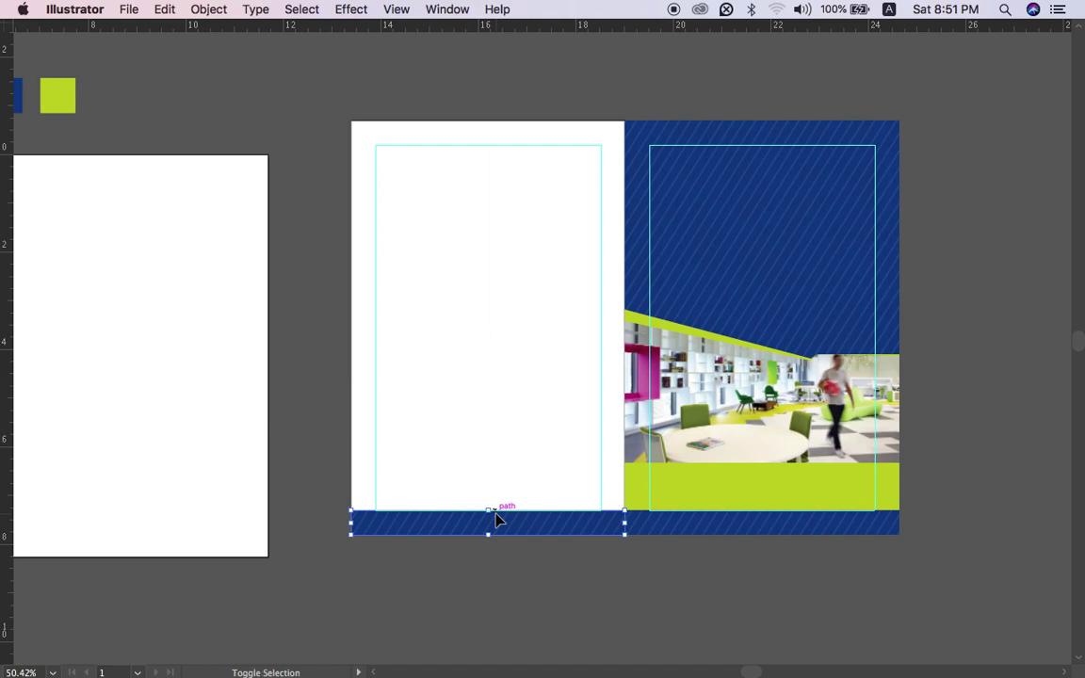
scroll(540, 559, "up", 6)
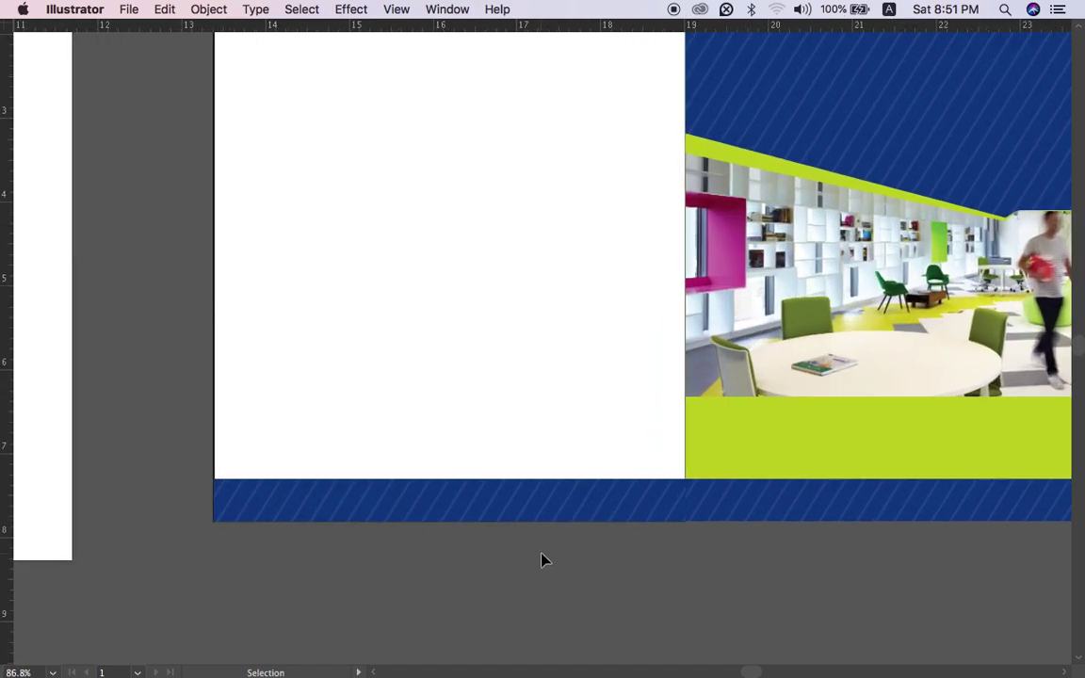
key("o")
key("v")
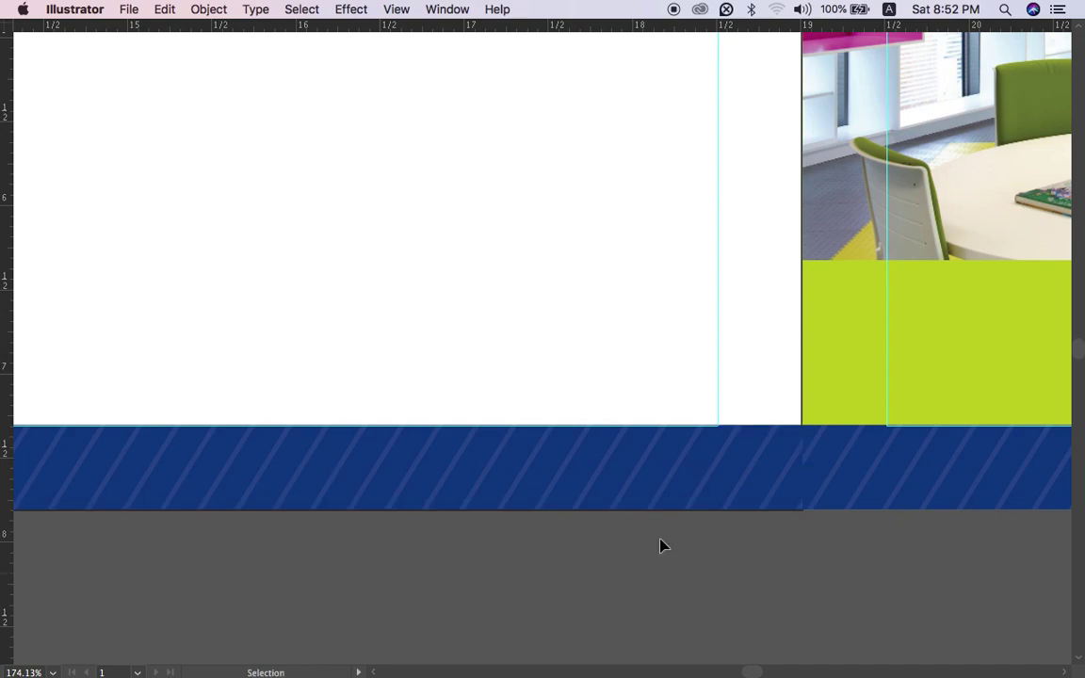
left_click_drag(676, 477, 689, 570)
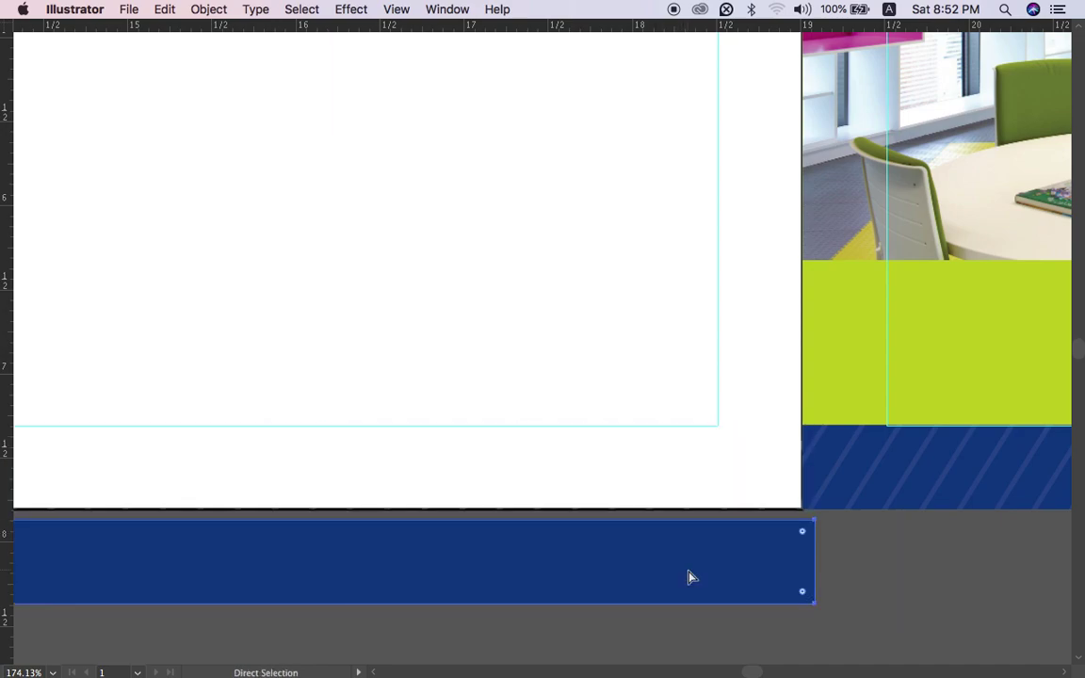
key("super+z")
key("super+2")
left_click(694, 490)
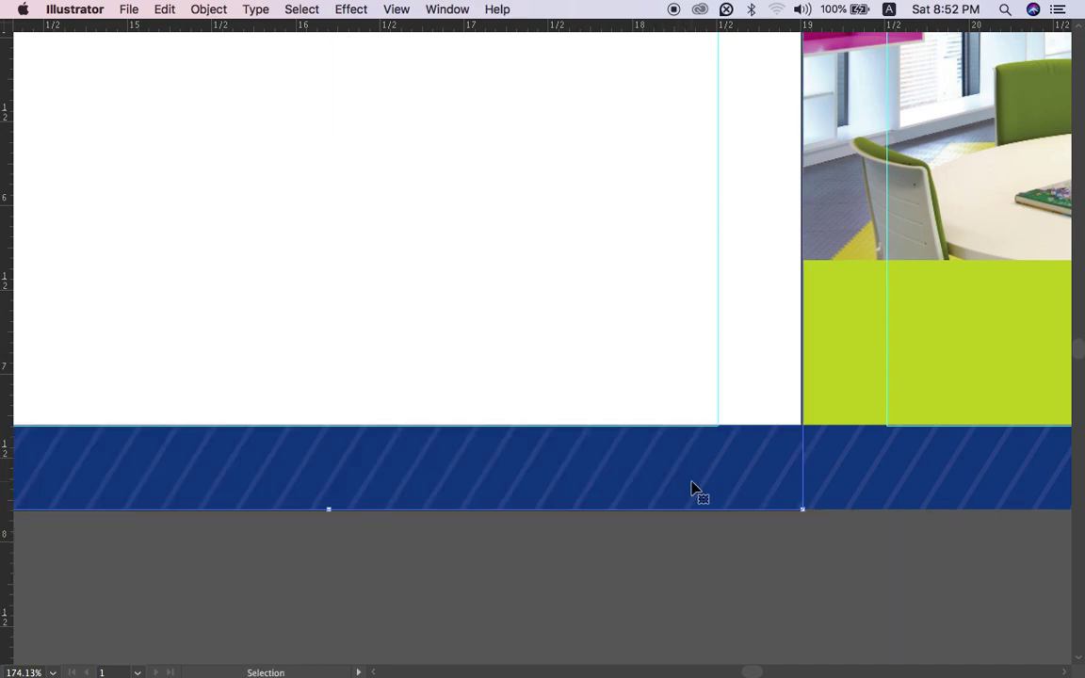
scroll(693, 490, "up", 5)
scroll(692, 490, "down", 10)
key("Delete")
key("super+z")
Reflect the left panel's blue strip across a vertical axis so its diagonal lines mirror those of the right strip.
key("Tab")
key("super+2")
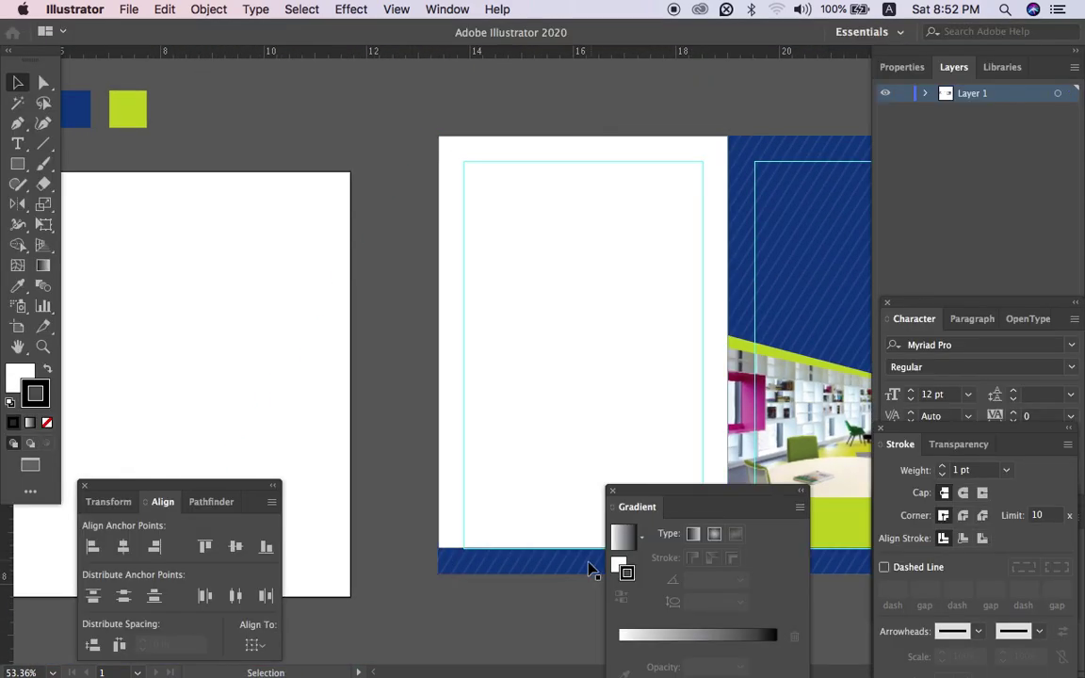
left_click(591, 566)
key("o")
key("Return")
key("Return")
key("Tab")
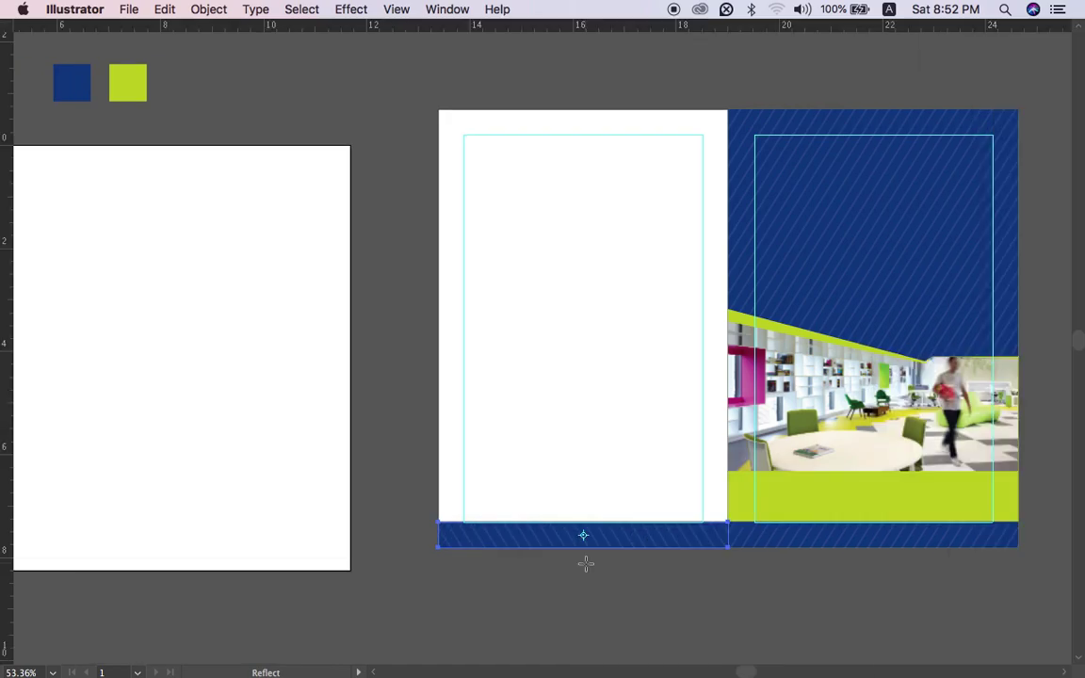
left_click(662, 618)
scroll(661, 618, "up", 2)
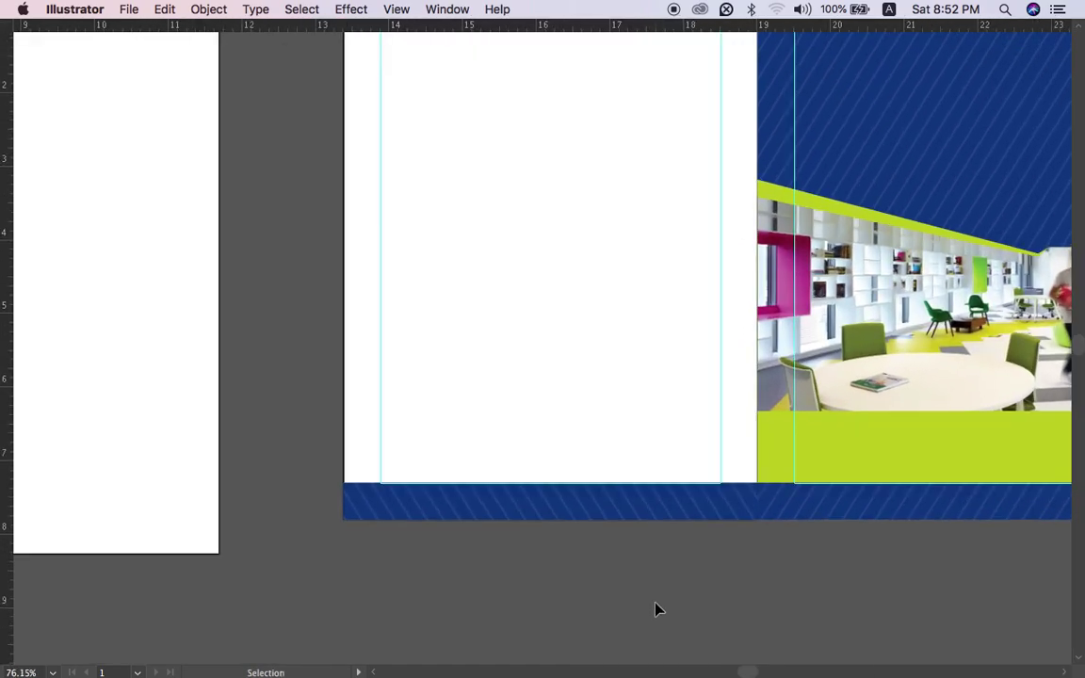
scroll(657, 608, "up", 2)
scroll(322, 450, "down", 2)
scroll(323, 451, "down", 1)
key("super+semicolon")
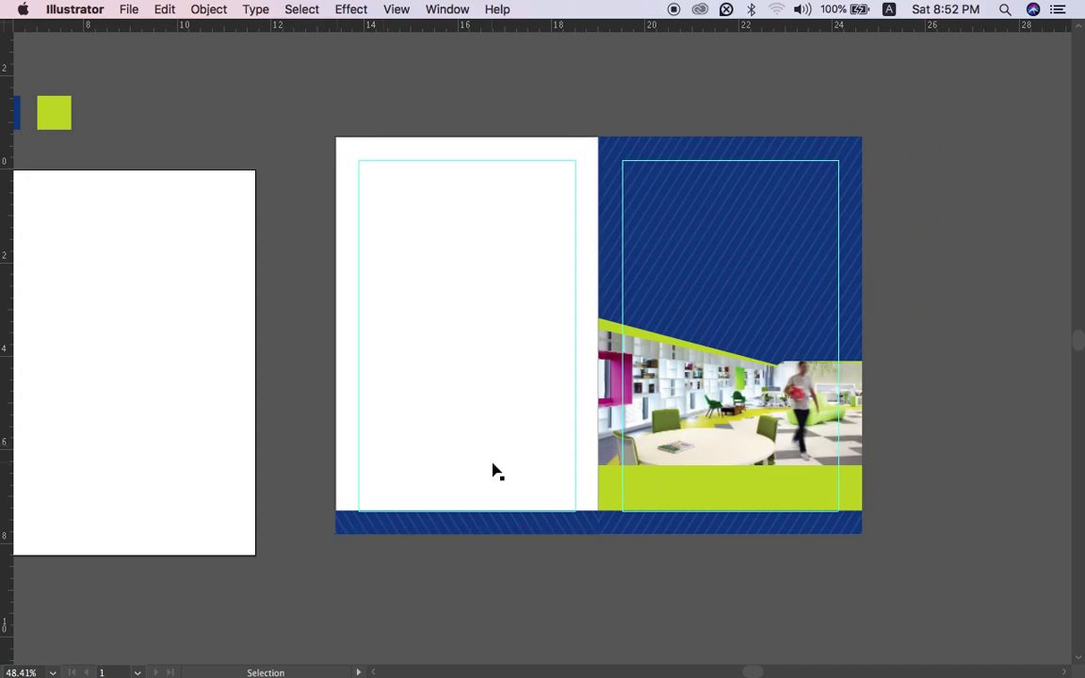
Place the linked office photo images.jpg with its upper-left corner on the upper-left corner of the left panel.
scroll(498, 472, "left", 5)
scroll(499, 471, "down", 1)
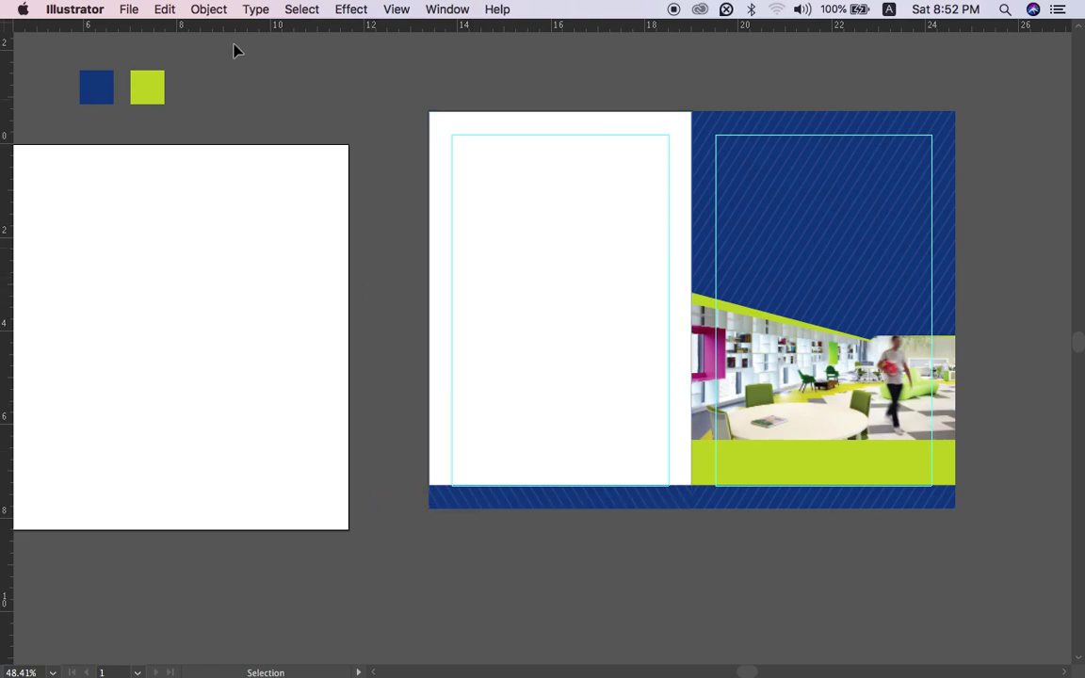
left_click(128, 7)
left_click(139, 259)
left_click(396, 168)
left_click(500, 180)
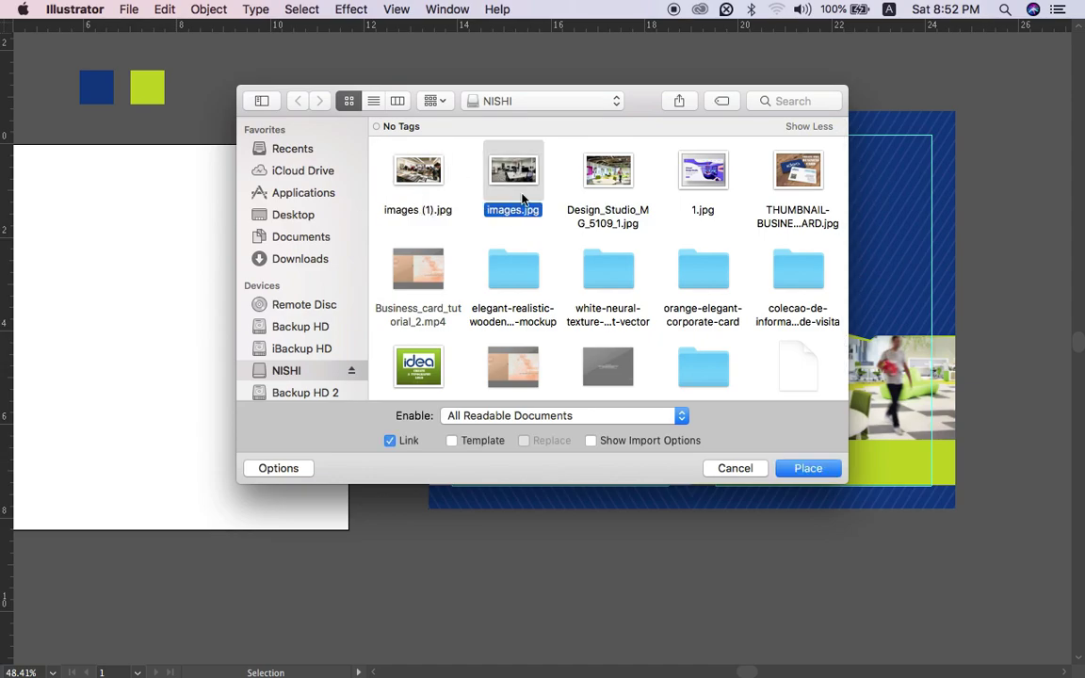
left_click(802, 468)
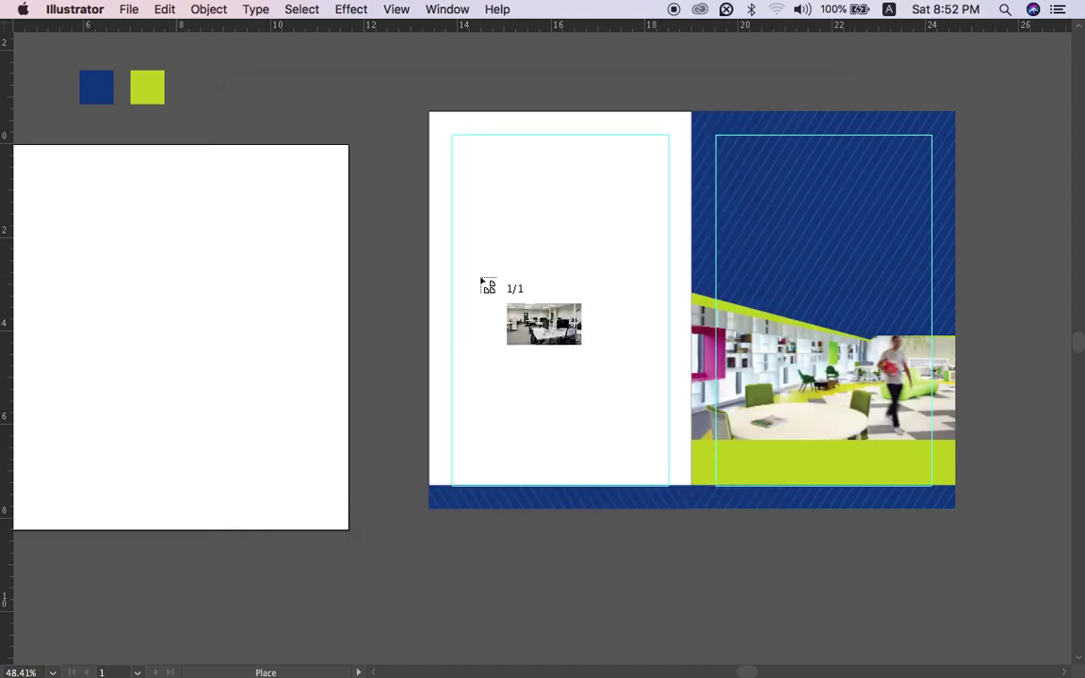
left_click(431, 113)
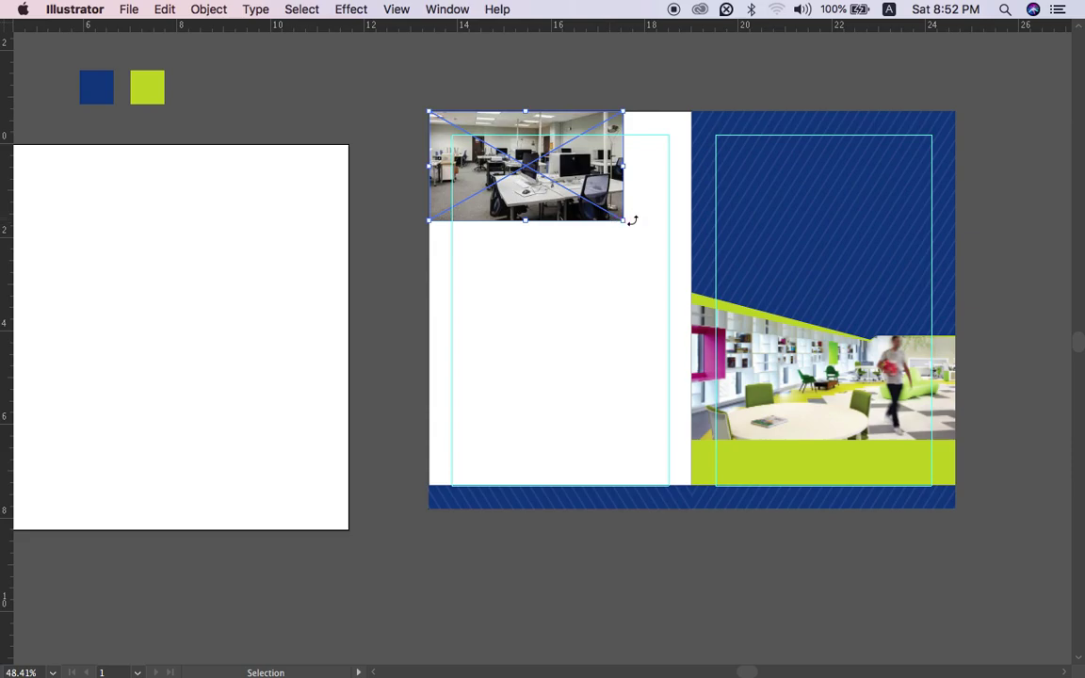
Enlarge the office photo proportionally past both sides of the left panel, with its lower edge level with the start of the lime stripe.
left_click_drag(628, 223, 691, 260)
scroll(591, 262, "up", 3)
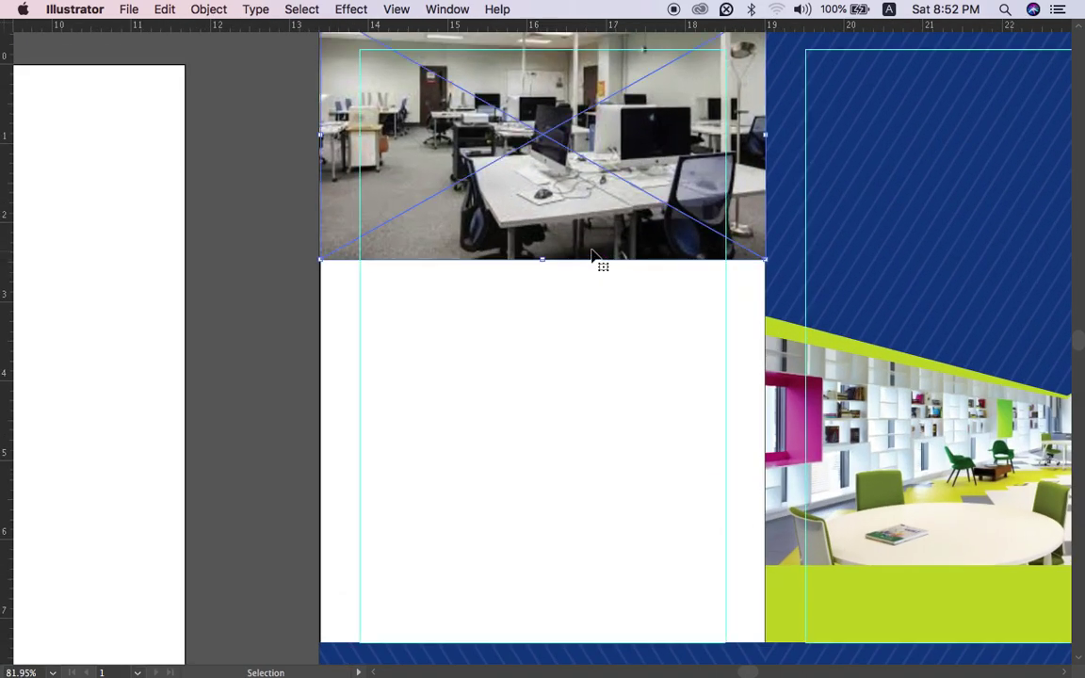
left_click(543, 261)
left_click_drag(545, 263, 543, 322)
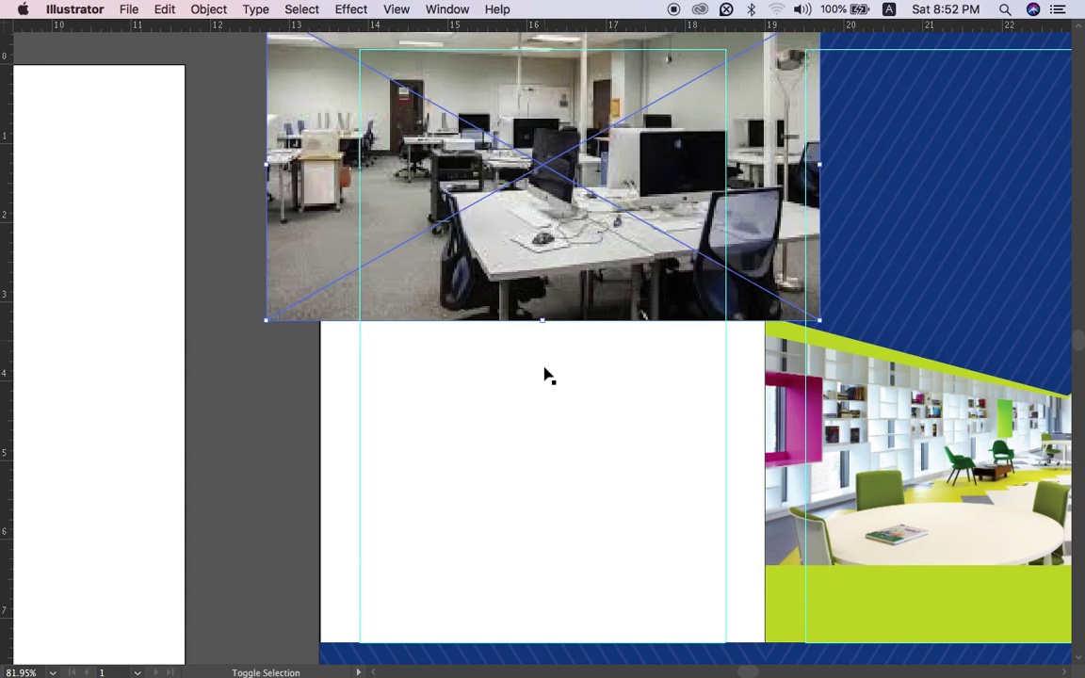
left_click(239, 430)
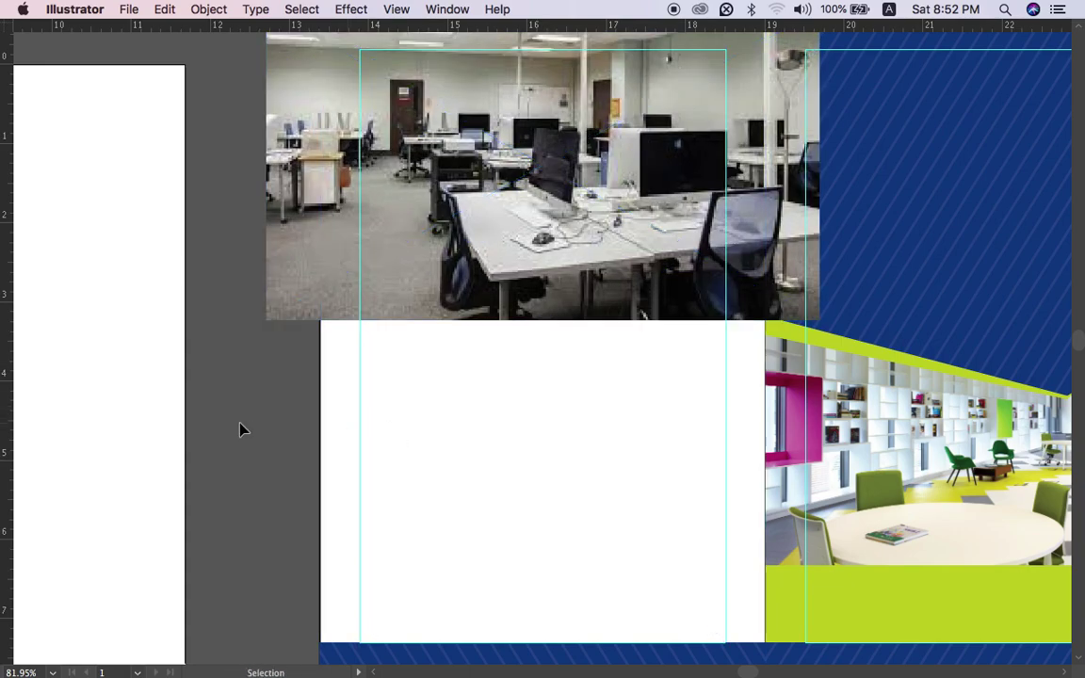
Hide the office photo to clear the left panel for drawing.
key("Tab")
key("Tab")
left_click(633, 269)
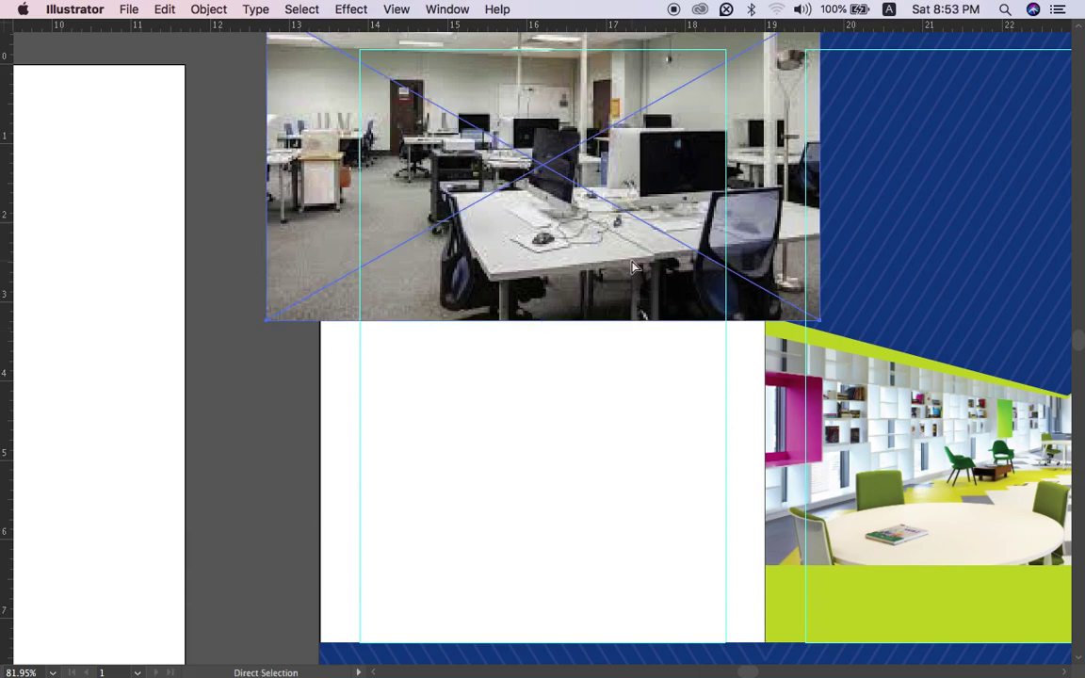
key("Delete")
key("Tab")
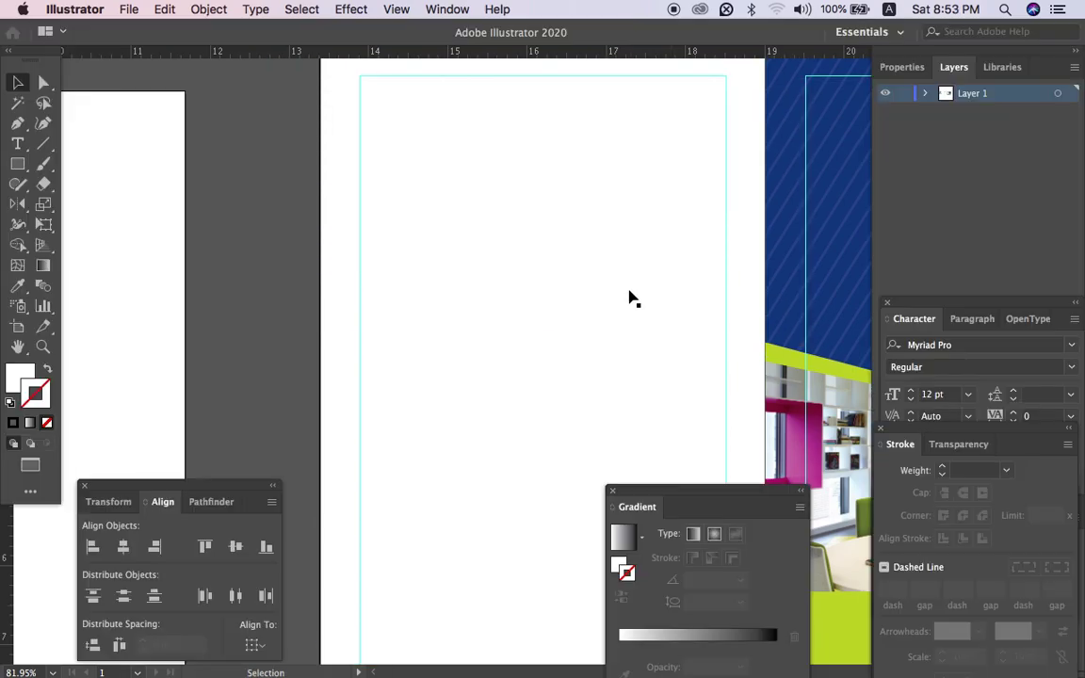
Draw a closed four-point slanted band with the Pen tool across the left panel, meeting the end of the right panel's lime stripe.
left_click(16, 125)
key("Tab")
left_click(765, 317)
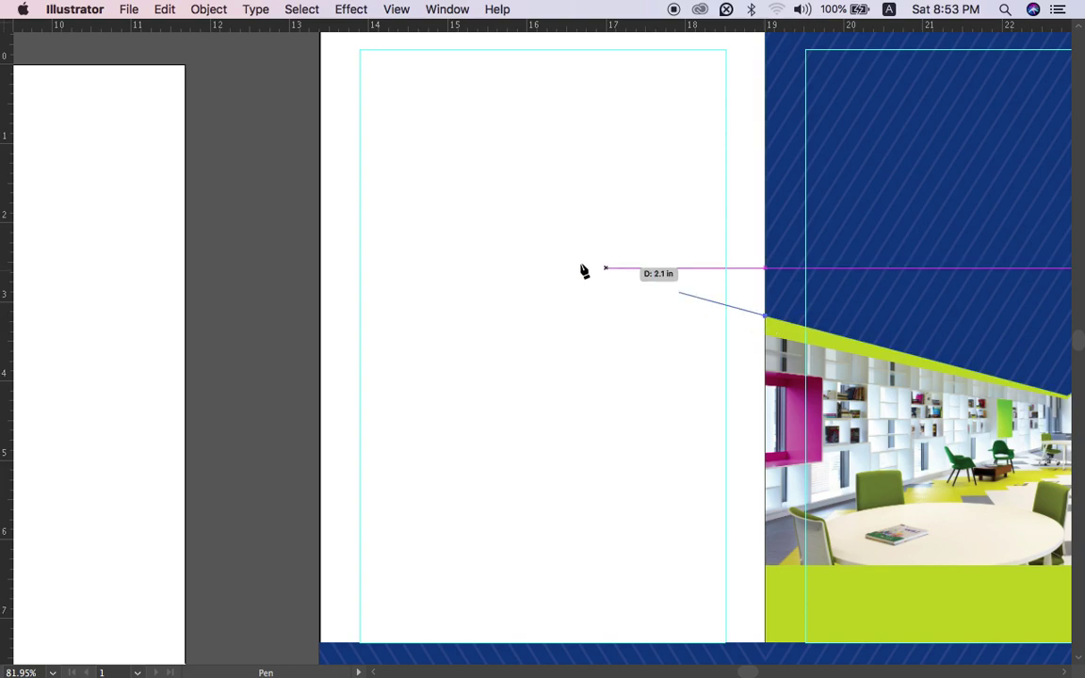
left_click(321, 185)
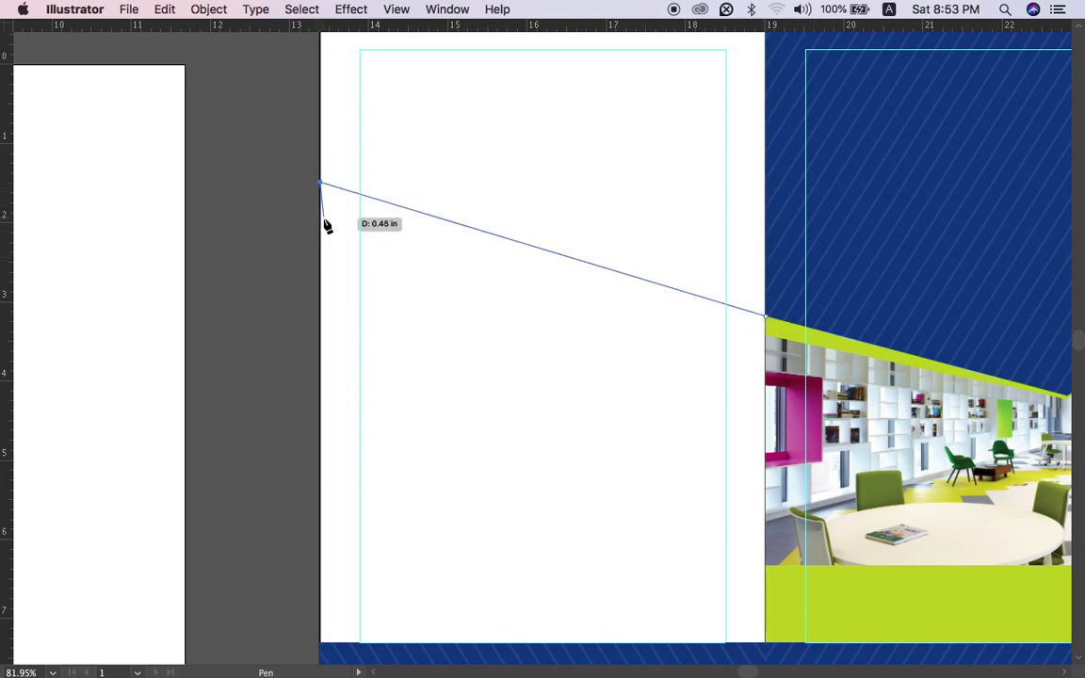
left_click(322, 223)
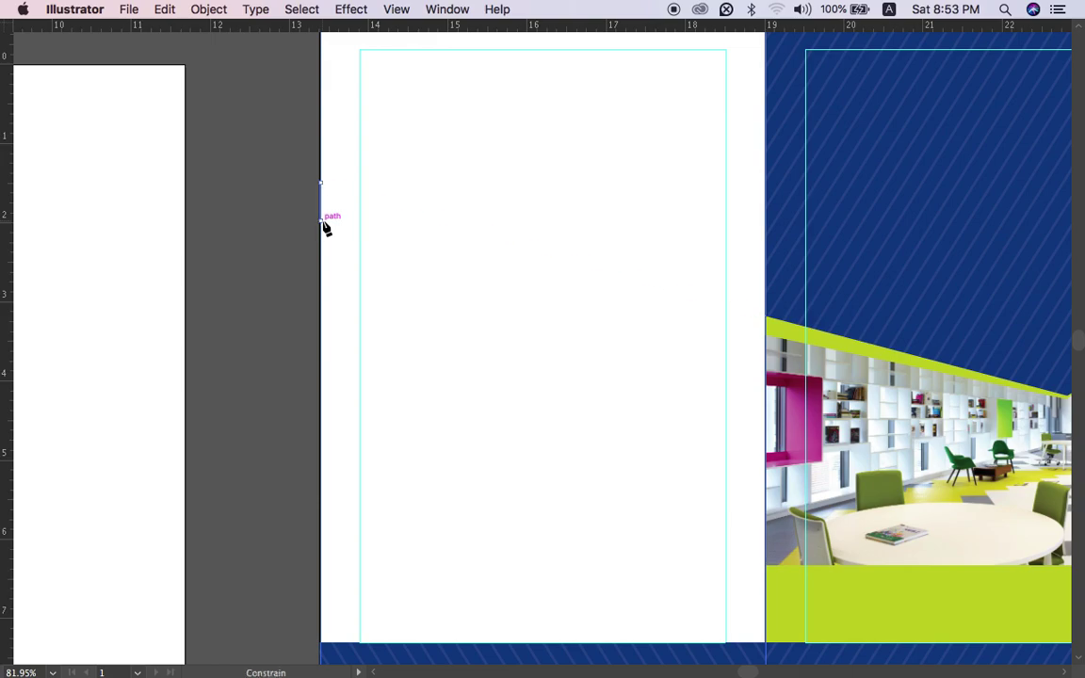
left_click(766, 335)
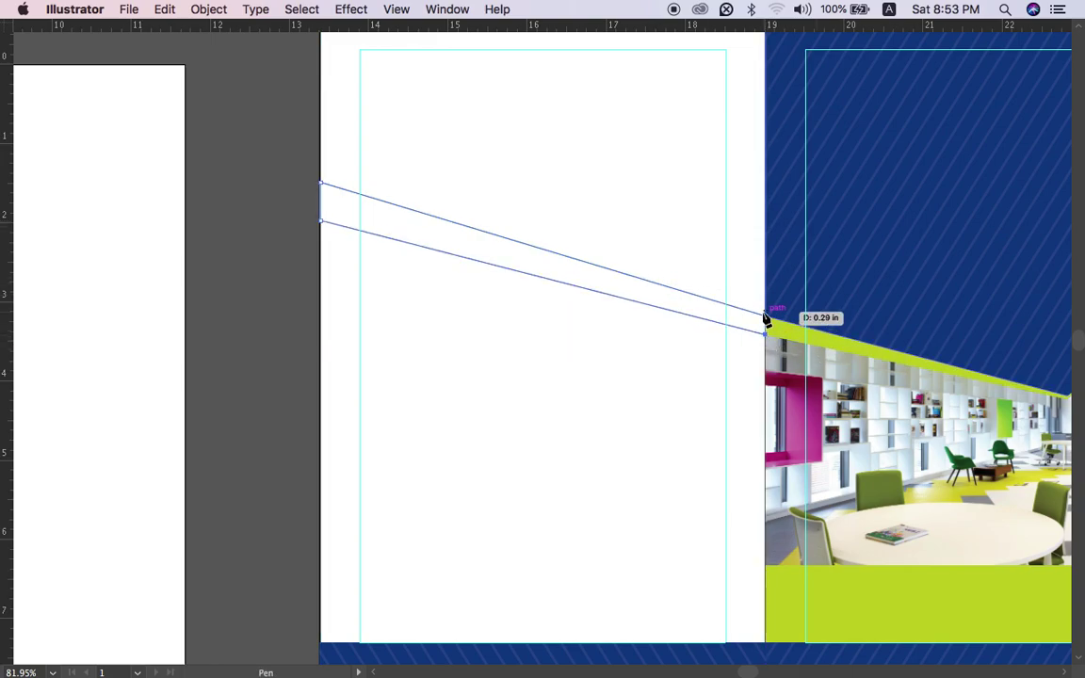
left_click(766, 316)
key("v")
Fill the slanted band with the lime green sampled from the right panel's stripe using the Eyedropper.
key("Tab")
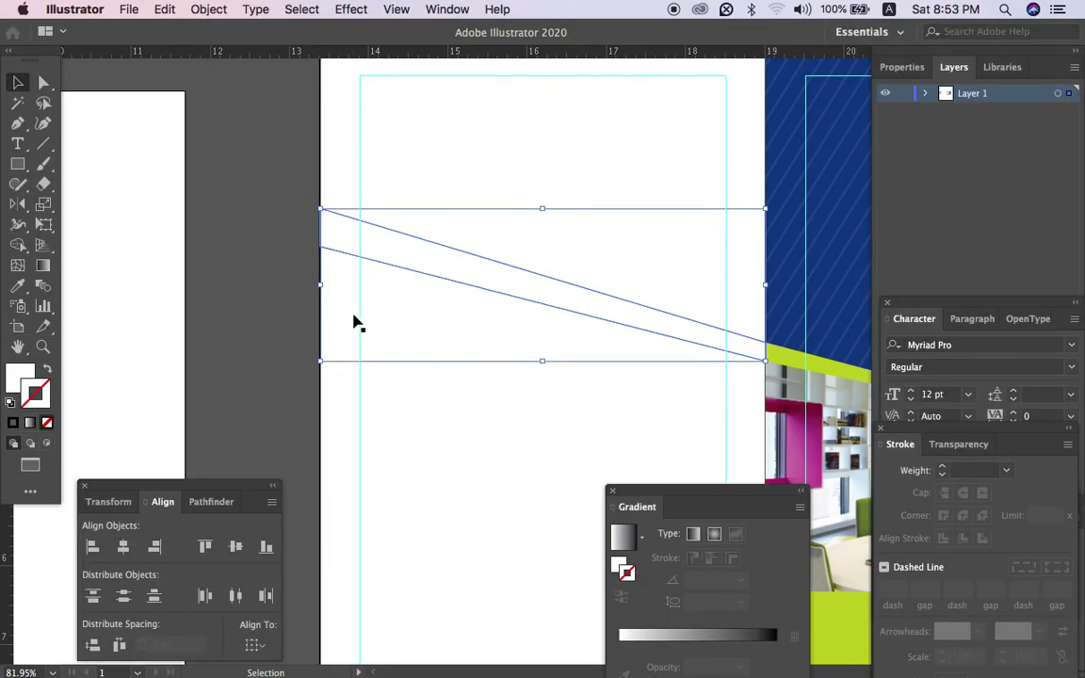
left_click(17, 285)
key("Tab")
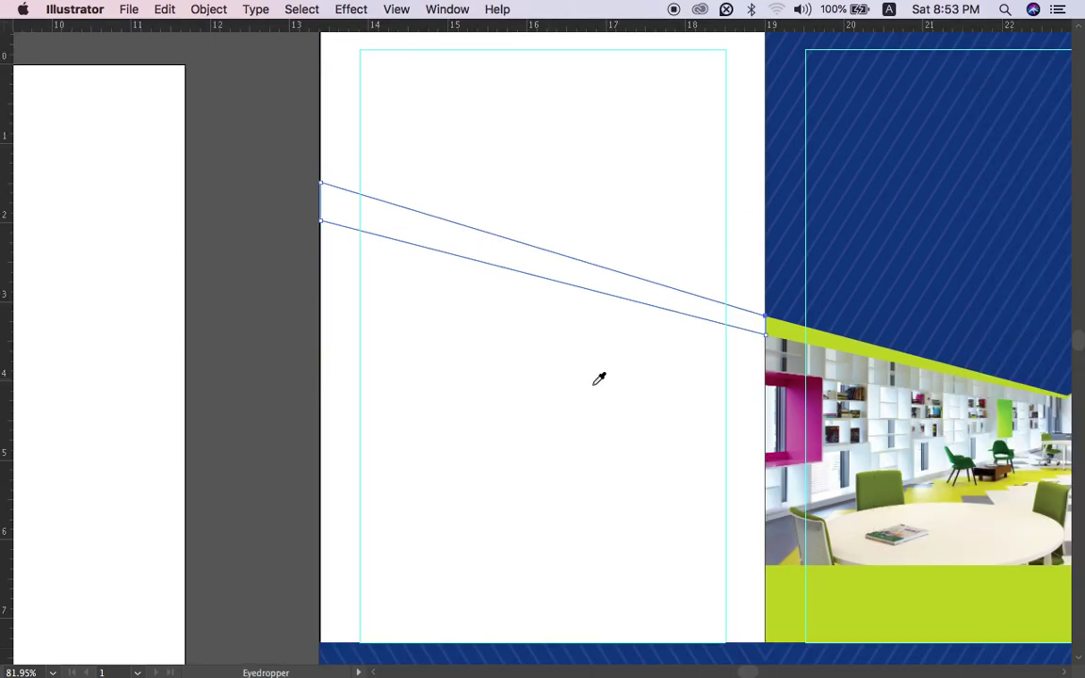
left_click(824, 338)
key("v")
left_click(298, 397)
Show the hidden office photo again on the left panel.
scroll(300, 397, "up", 2)
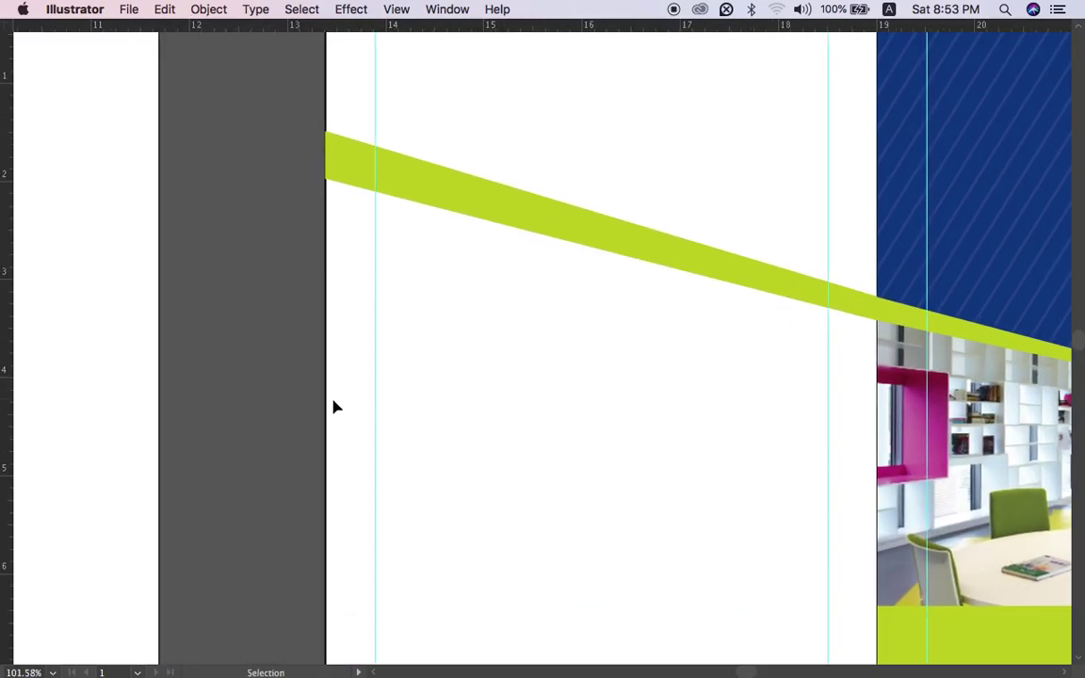
scroll(398, 401, "right", 1)
scroll(398, 407, "up", 6)
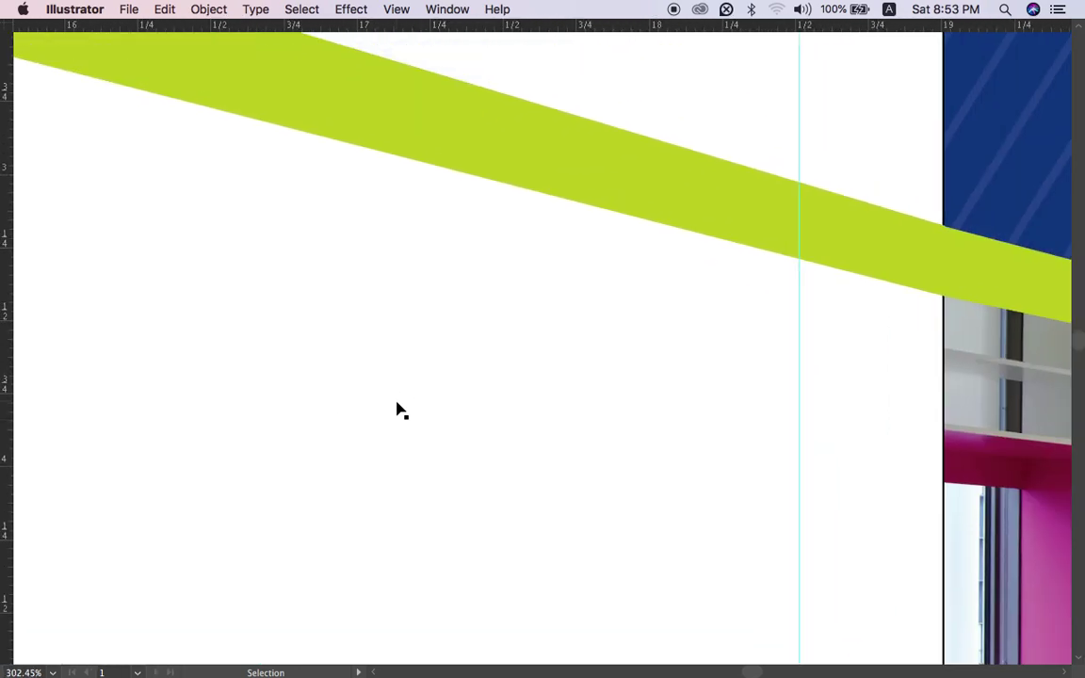
scroll(606, 347, "up", 10)
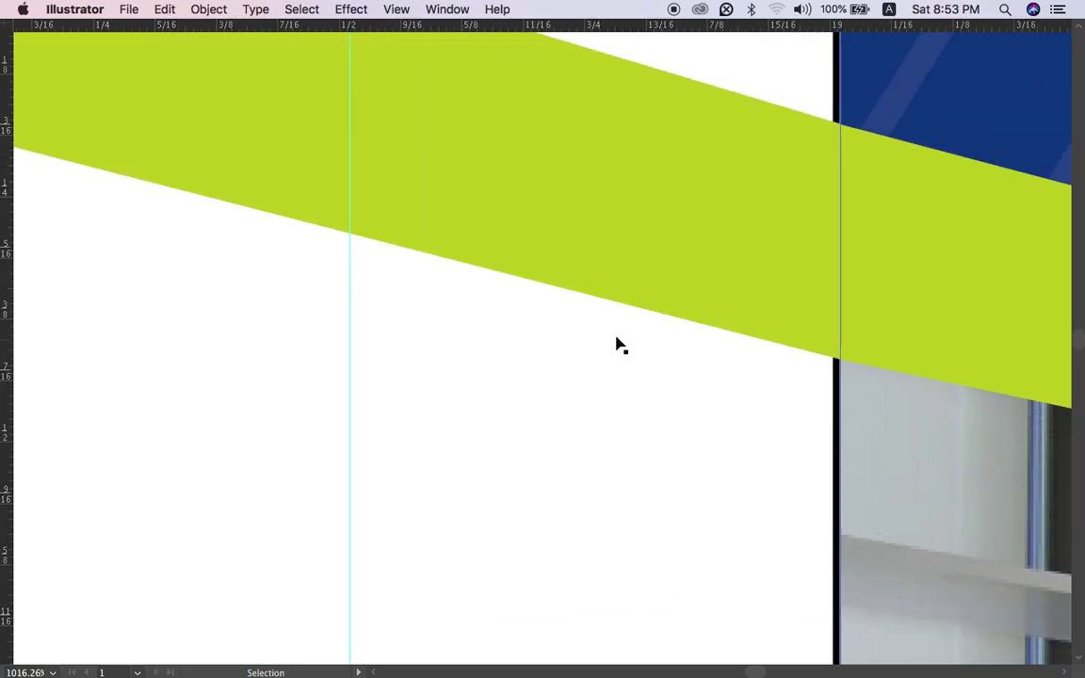
scroll(742, 479, "down", 8)
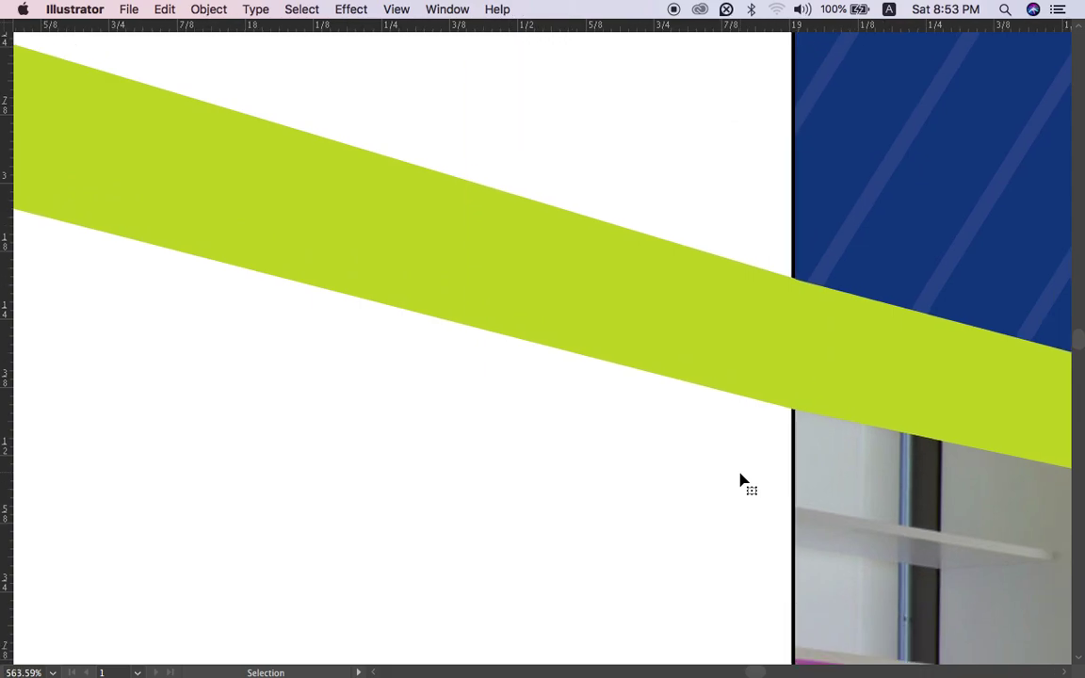
scroll(742, 480, "down", 3)
scroll(742, 480, "left", 5)
left_click(741, 480)
key("alt+super+3")
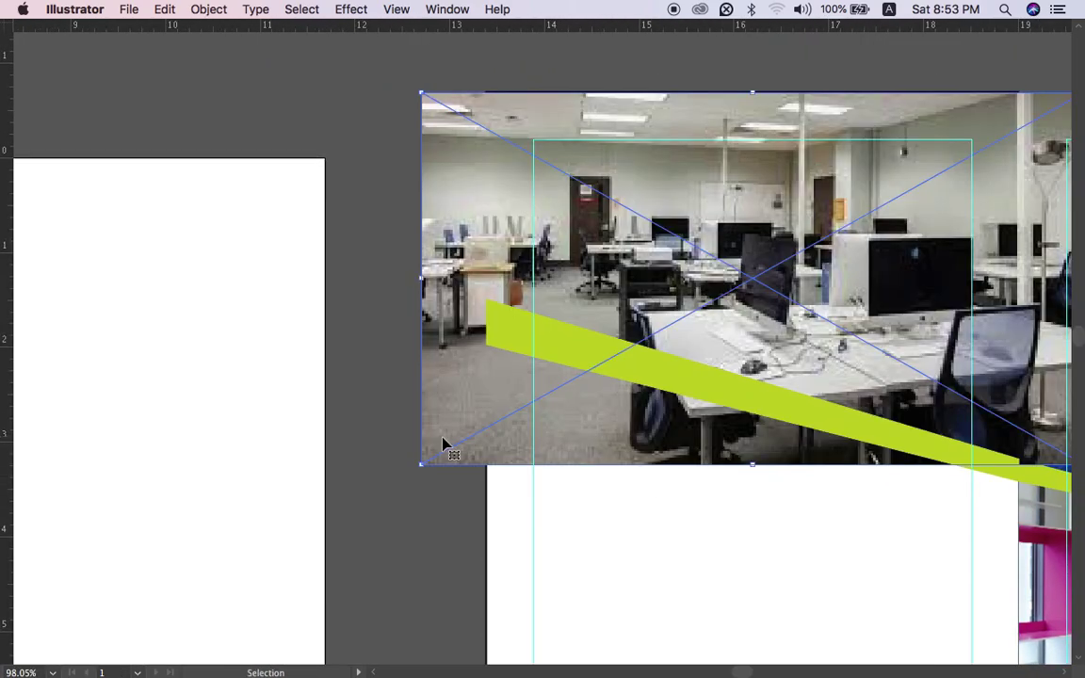
Hide the office photo on the left panel so that only the lime band remains there.
left_click(433, 569)
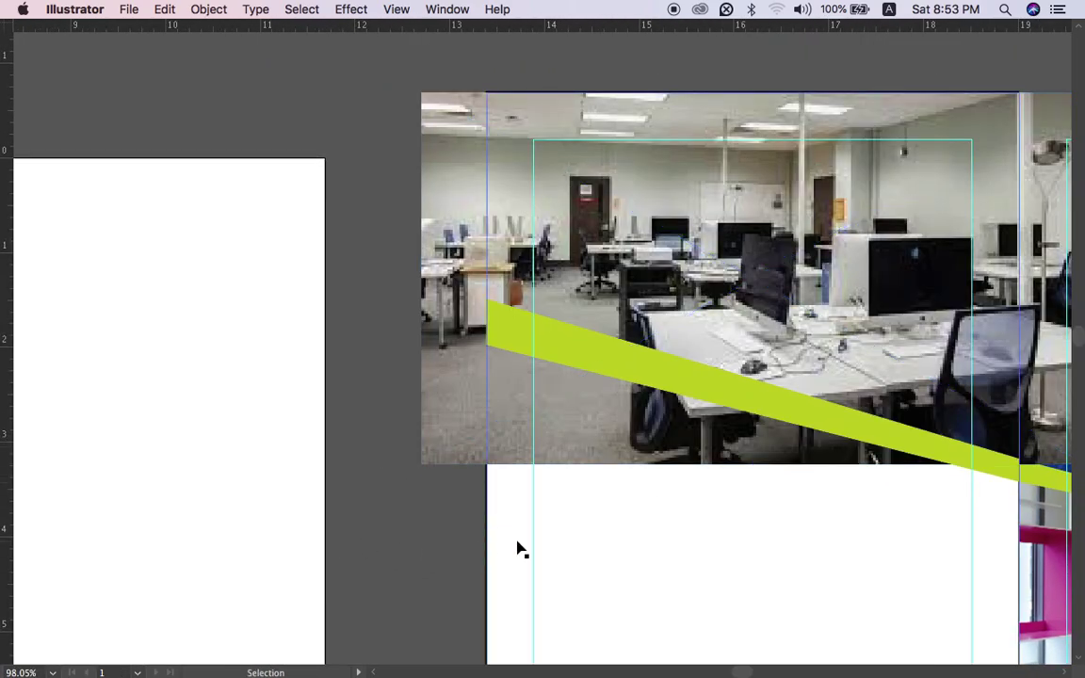
scroll(543, 542, "right", 3)
scroll(543, 542, "down", 1)
left_click(511, 385)
key("a")
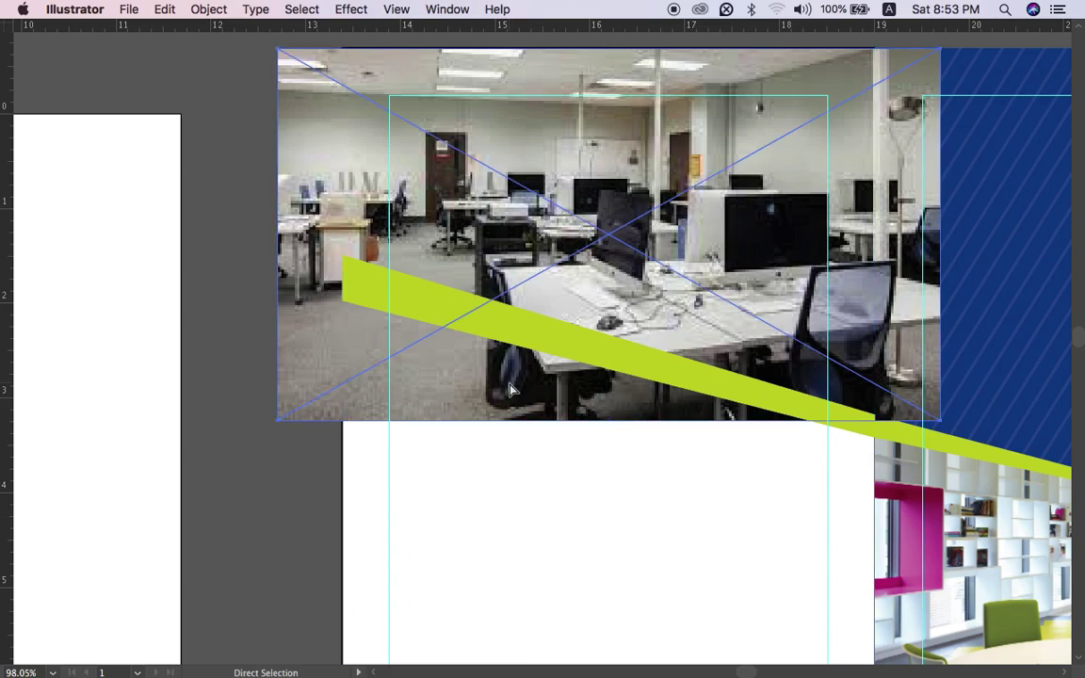
key("Delete")
Draw a closed four-point shape with the Pen tool from the left panel's top edge down to the middle of the lime band.
key("v")
key("Tab")
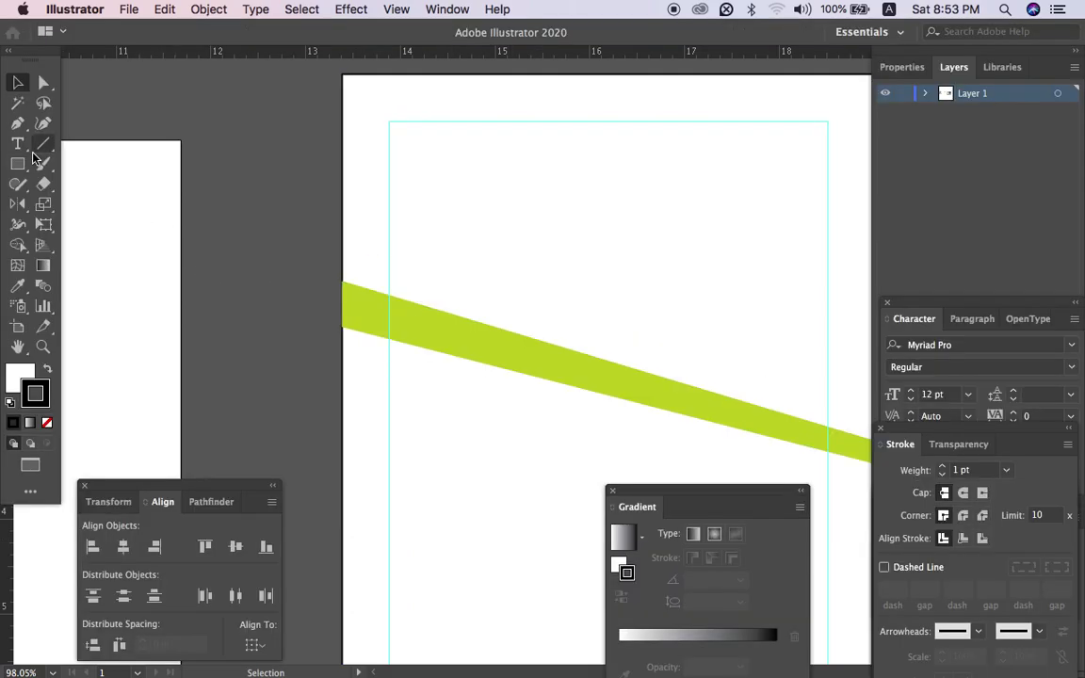
left_click(18, 122)
key("Tab")
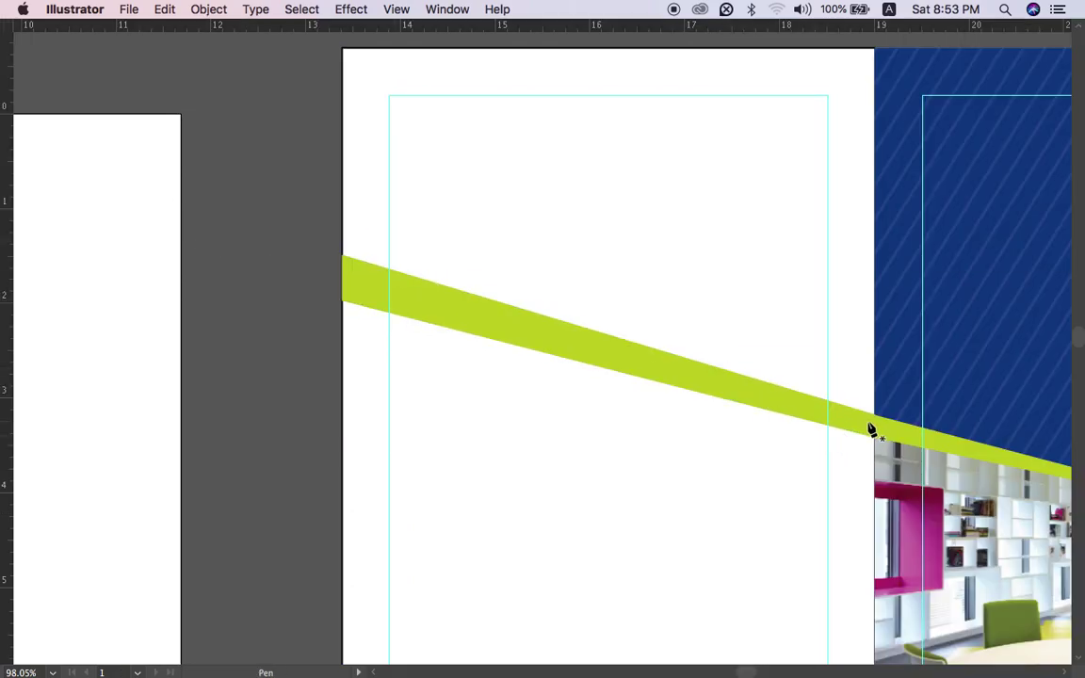
left_click(875, 425)
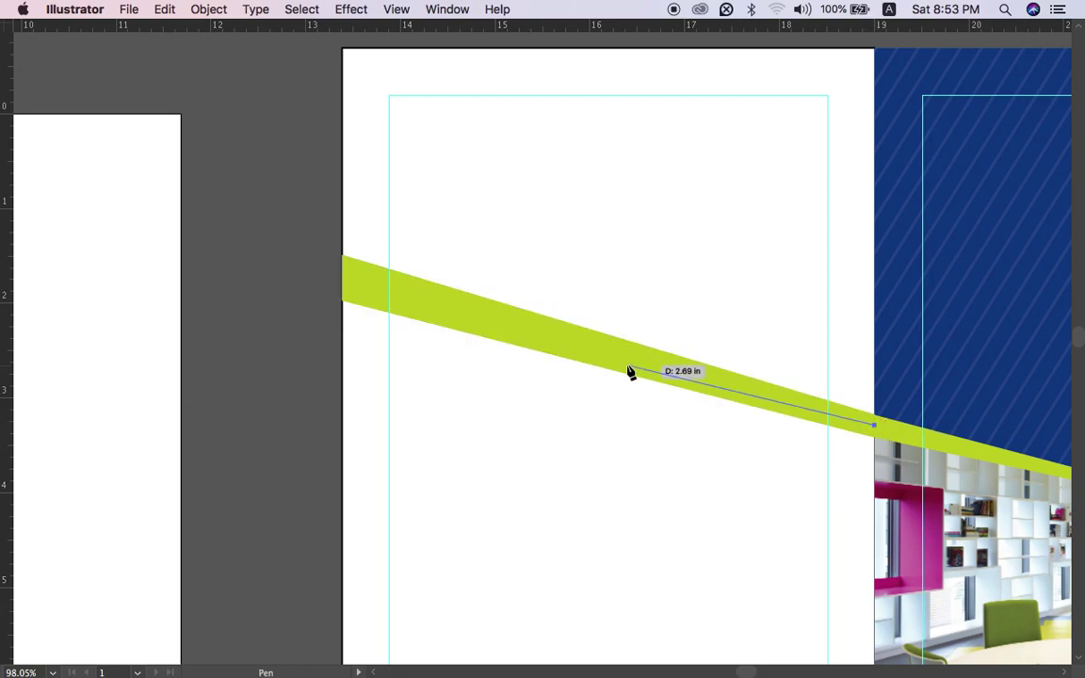
left_click(342, 280)
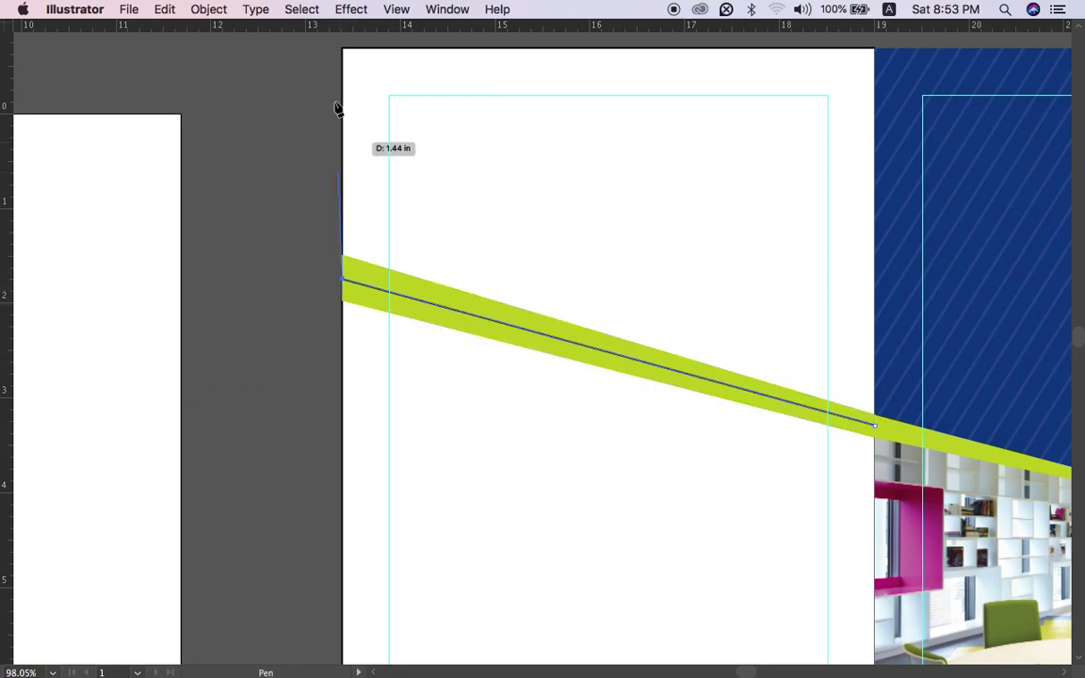
left_click(343, 49)
left_click(876, 49)
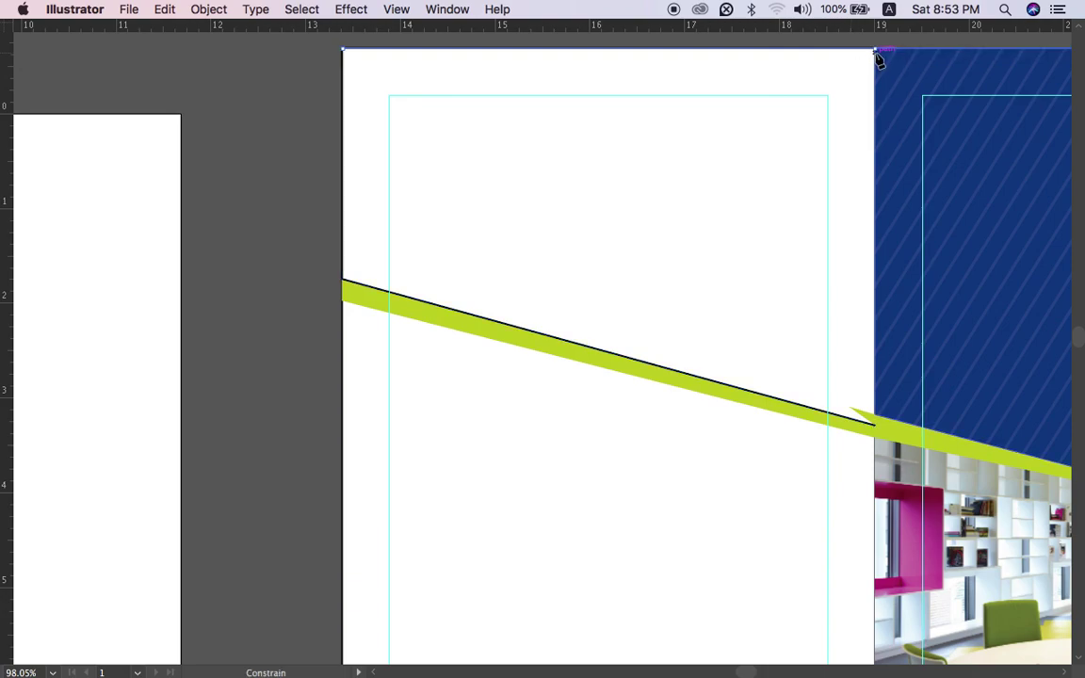
left_click(875, 426)
Show the hidden office photo again and clip it to the drawn four-point shape with a clipping mask.
key("v")
key("alt+super+3")
key("c")
key("v")
left_click(209, 383)
left_click(456, 246)
left_click(293, 368, "shift")
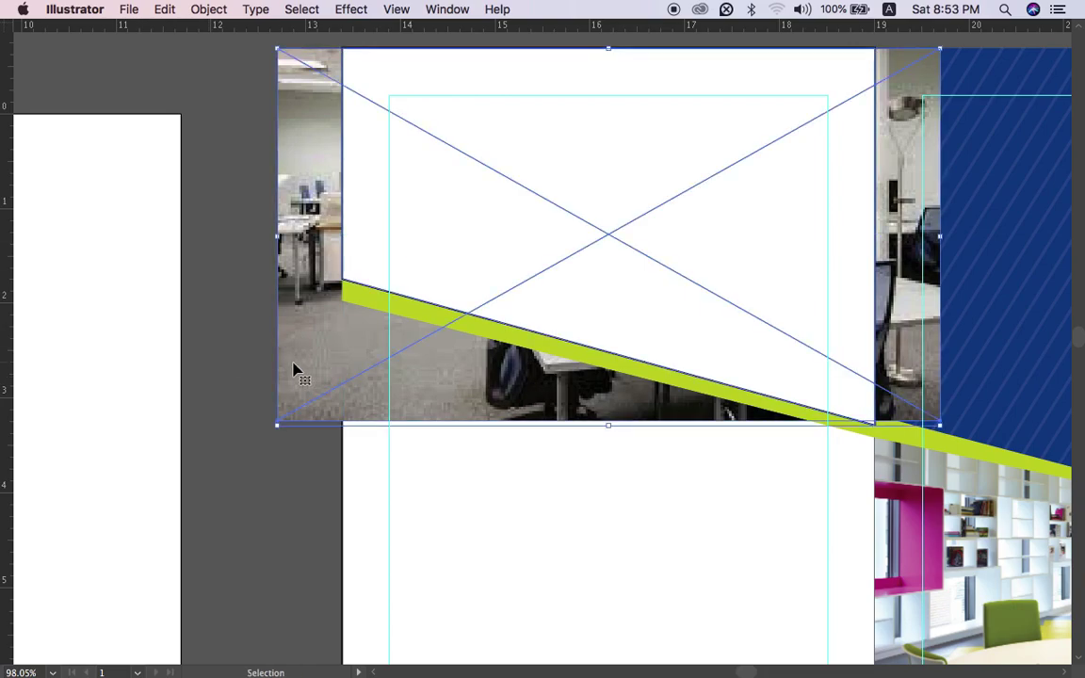
right_click(363, 281)
left_click(449, 426)
Bring the left panel's slanted lime band in front of the clipped office photo.
left_click(302, 443)
left_click(580, 364)
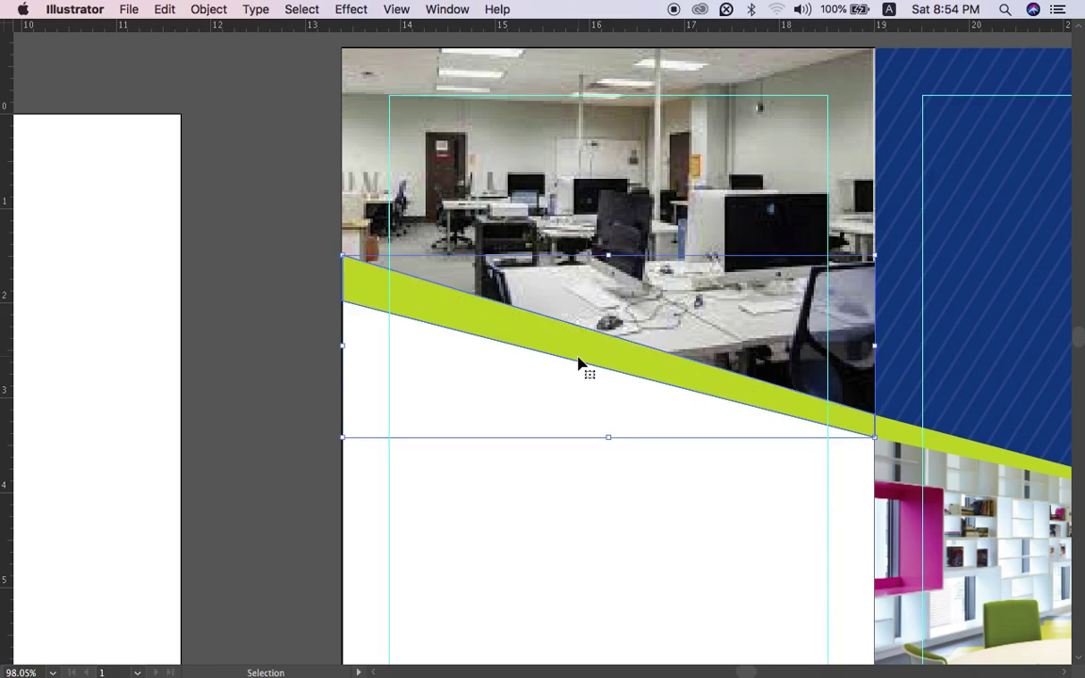
left_click(306, 350)
Examine the complete two-panel layout together with its margin guides.
scroll(306, 349, "down", 5)
scroll(306, 349, "down", 2)
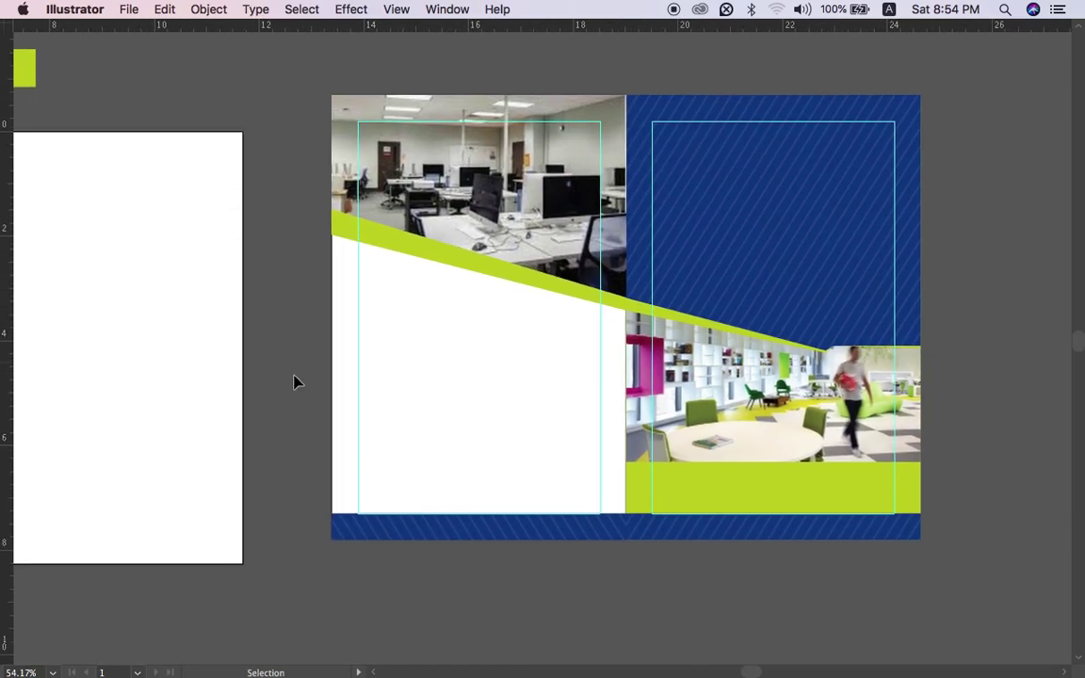
key("super+;")
scroll(294, 383, "up", 1)
scroll(297, 382, "up", 3)
scroll(300, 390, "down", 5)
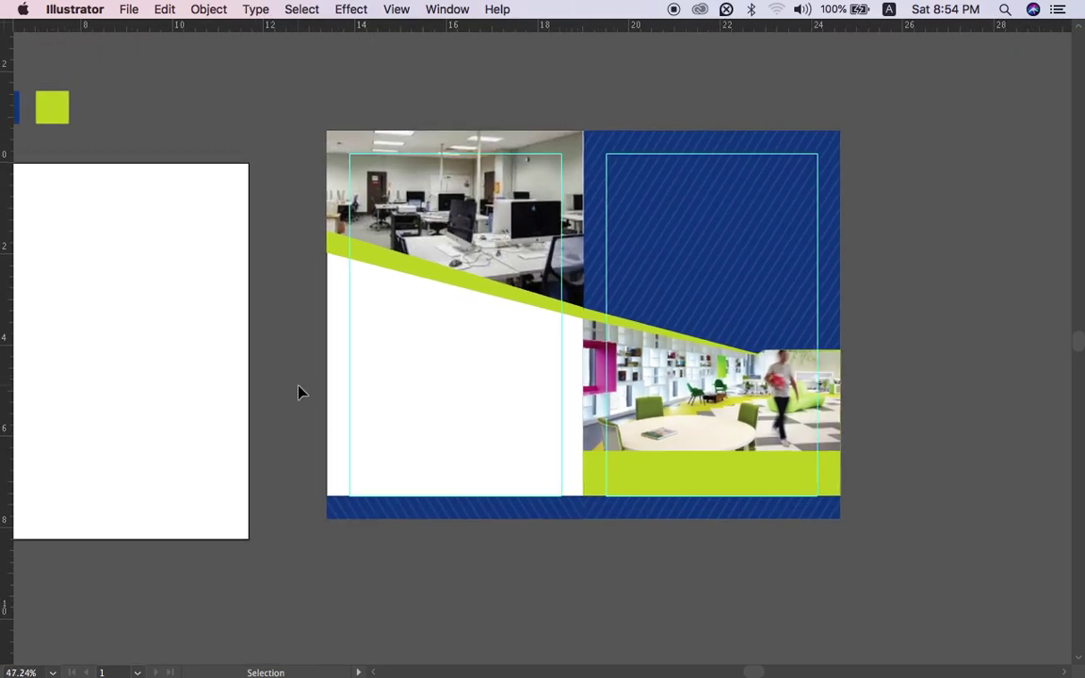
scroll(301, 391, "left", 3)
scroll(281, 316, "down", 2)
key("super+;")
scroll(381, 342, "left", 5)
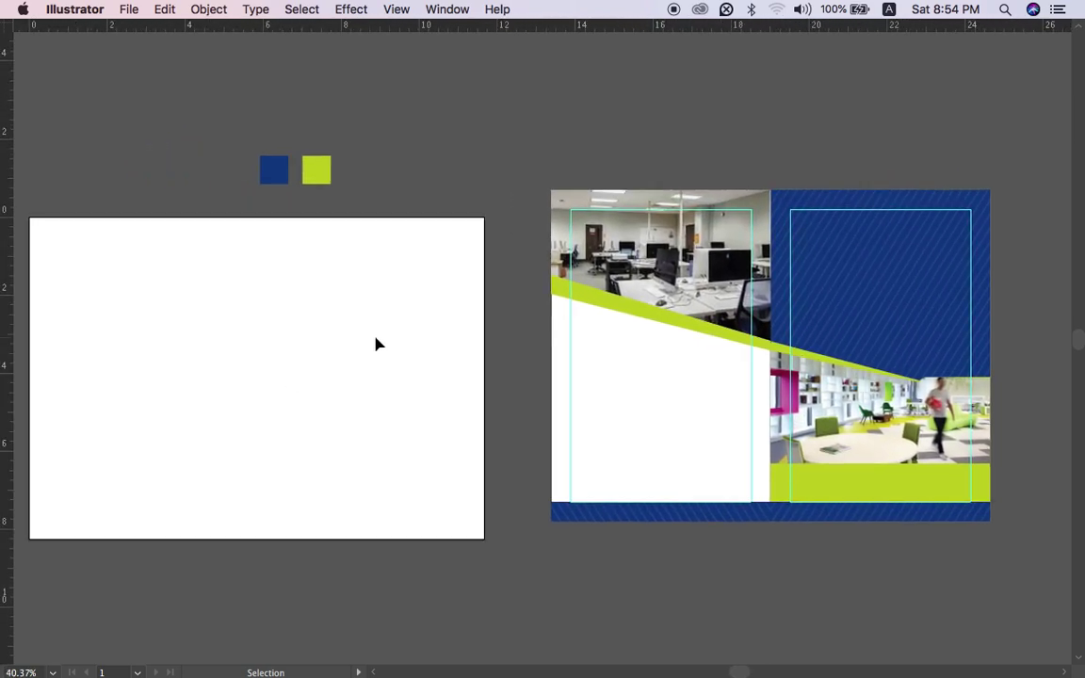
scroll(920, 480, "down", 2)
scroll(920, 480, "right", 3)
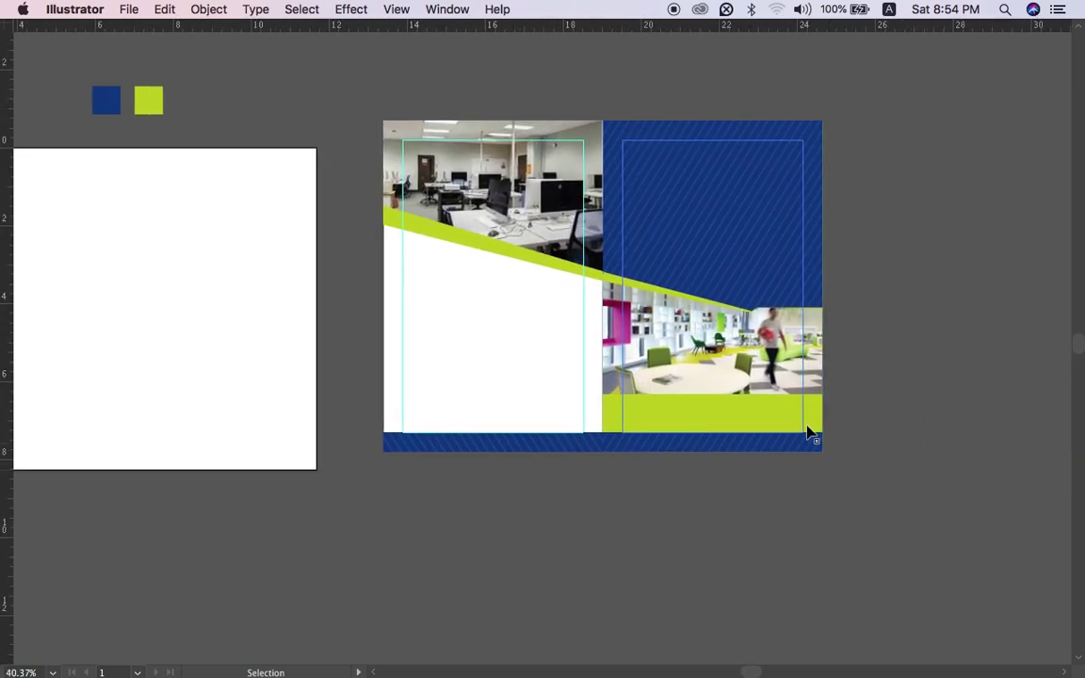
right_click(936, 370)
left_click(895, 512)
Try to extend the lime strip beneath the right panel's photo across the foot of the left panel.
left_click(736, 414)
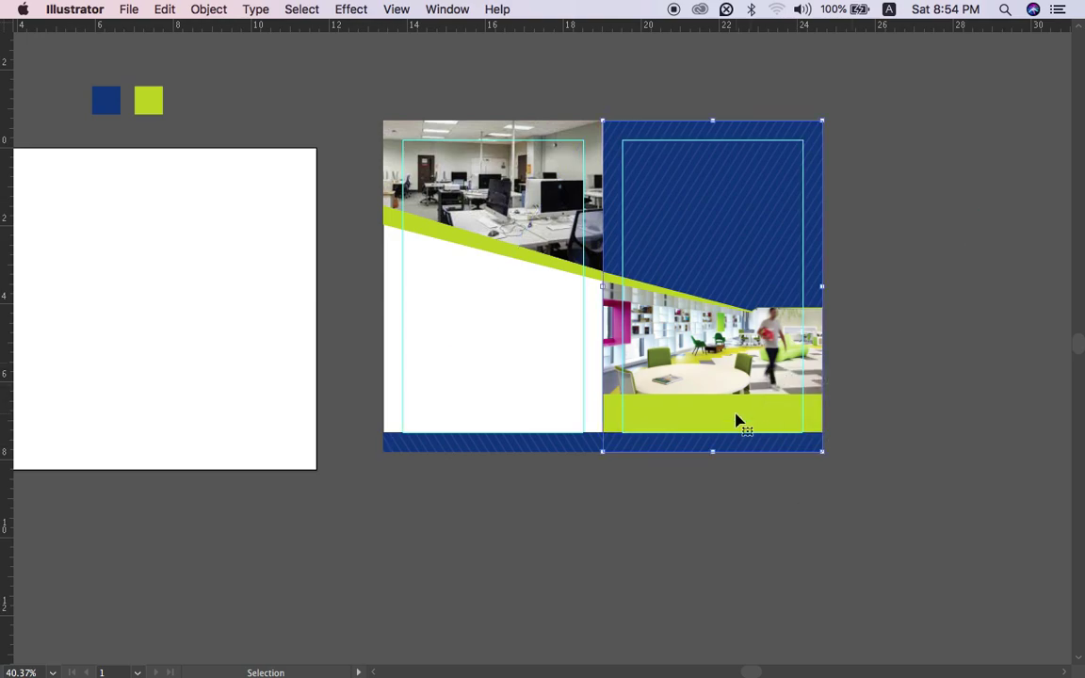
key("super+x")
key("super+z")
left_click(478, 388)
left_click(650, 403)
key("a")
key("v")
left_click_drag(712, 121, 711, 394)
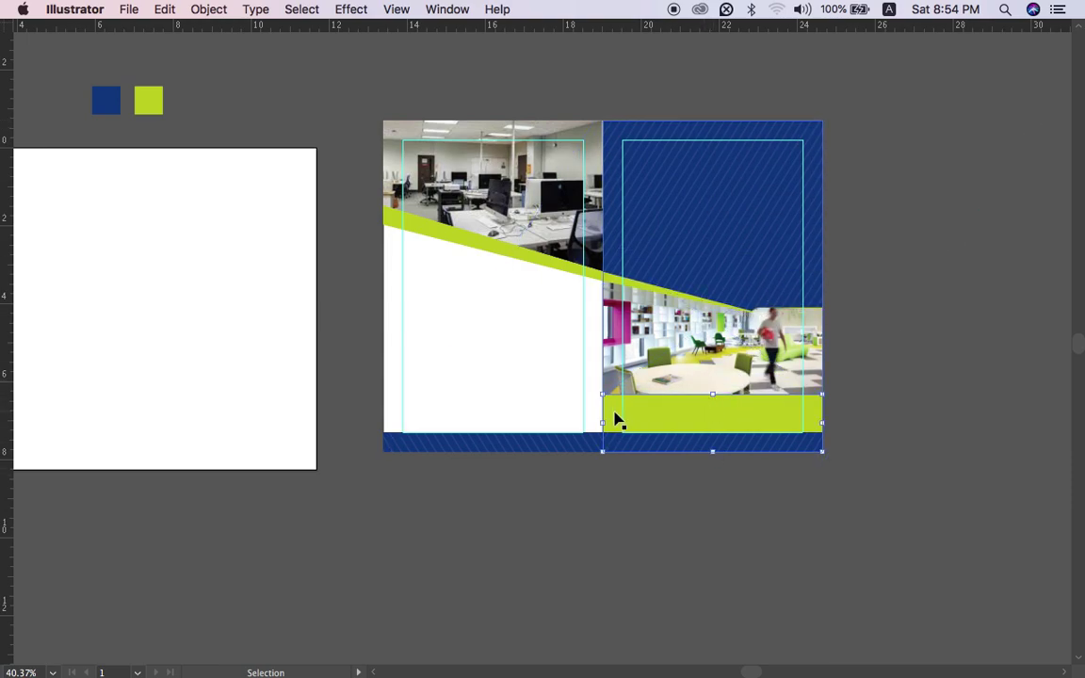
left_click_drag(602, 424, 384, 424)
left_click(400, 500)
scroll(532, 485, "up", 5)
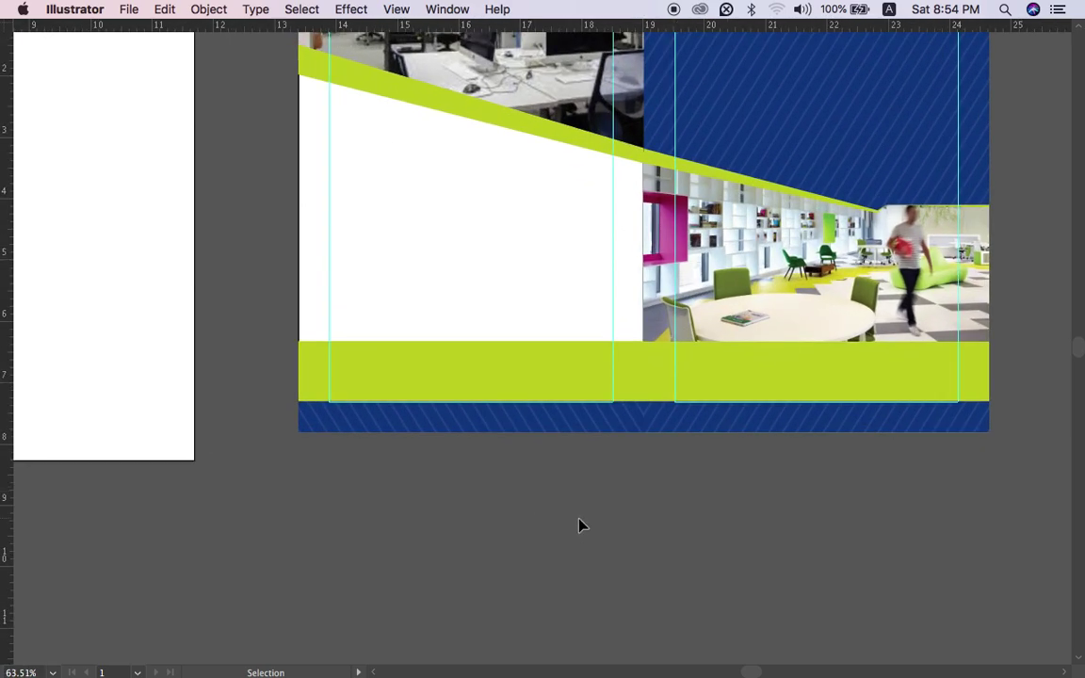
scroll(578, 519, "down", 3)
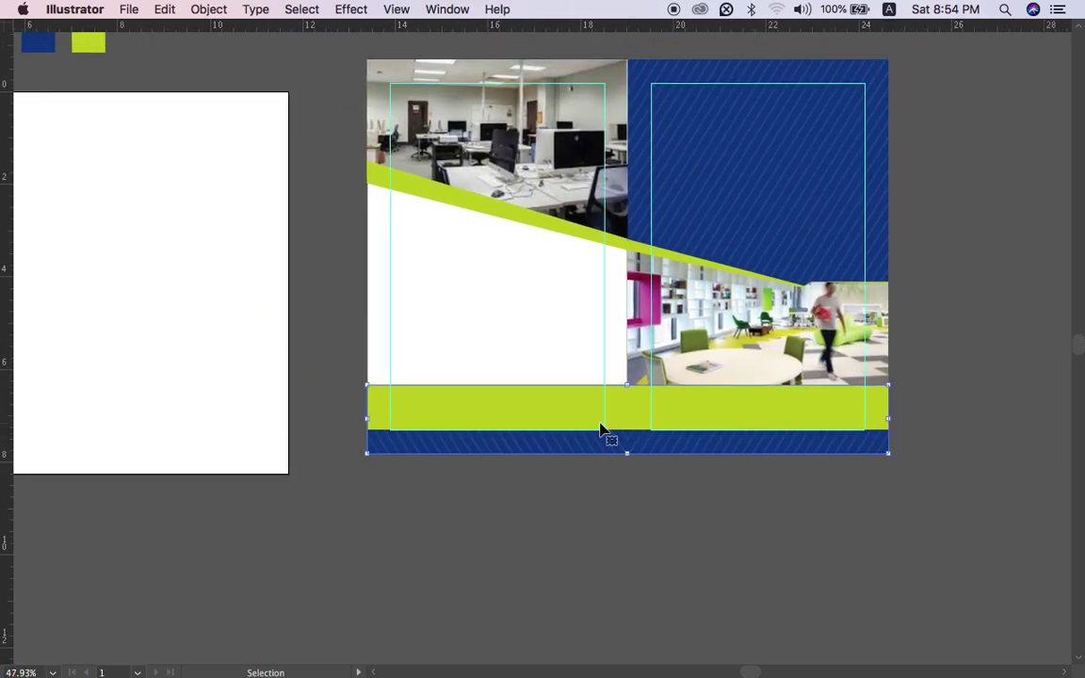
Undo the extension of the lime strip across the left panel.
key("super+z")
left_click(608, 508)
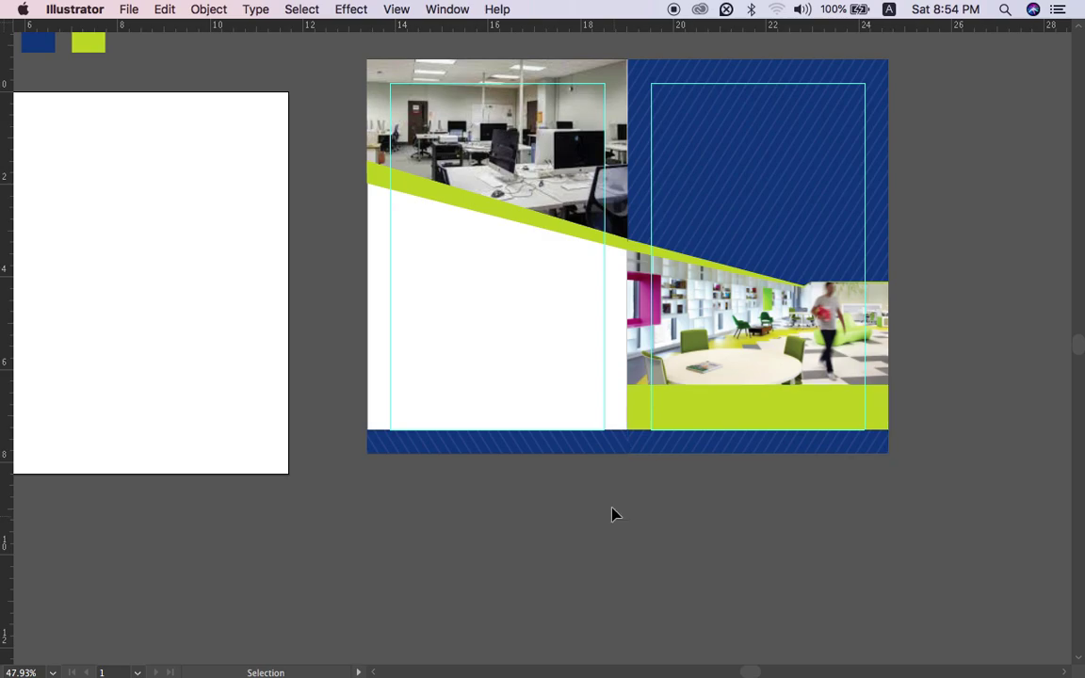
scroll(601, 471, "up", 4)
scroll(602, 548, "down", 4)
scroll(579, 563, "down", 2)
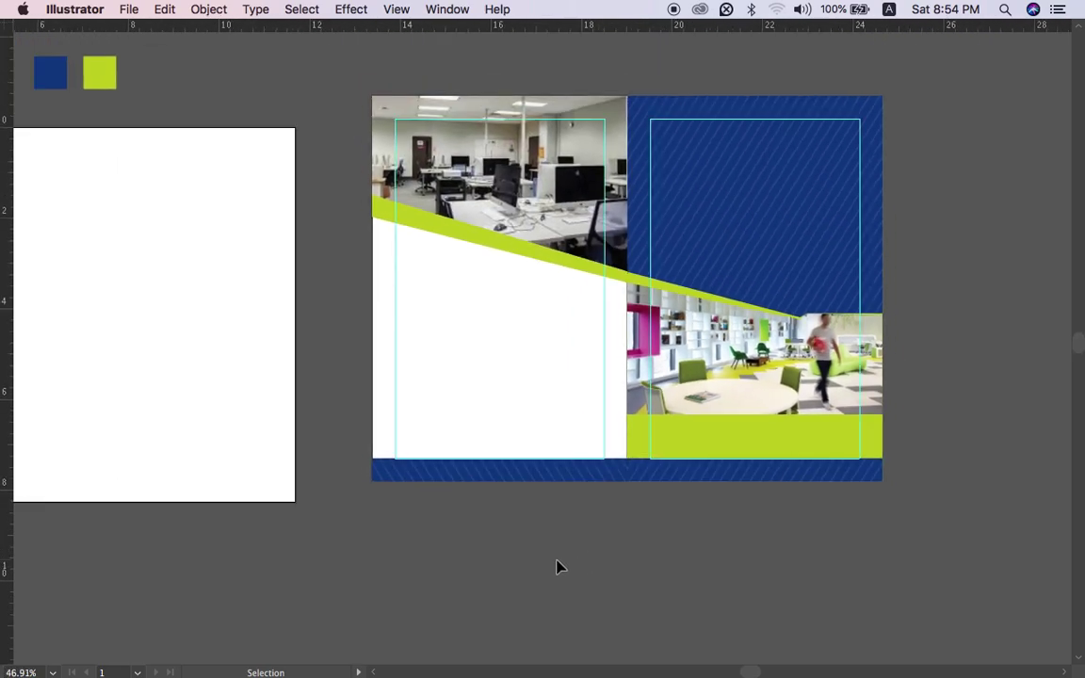
Copy the white idea logo with its "simply awesome" tagline from the blue business card onto the right panel's blue area.
scroll(557, 570, "down", 3)
scroll(386, 385, "left", 4)
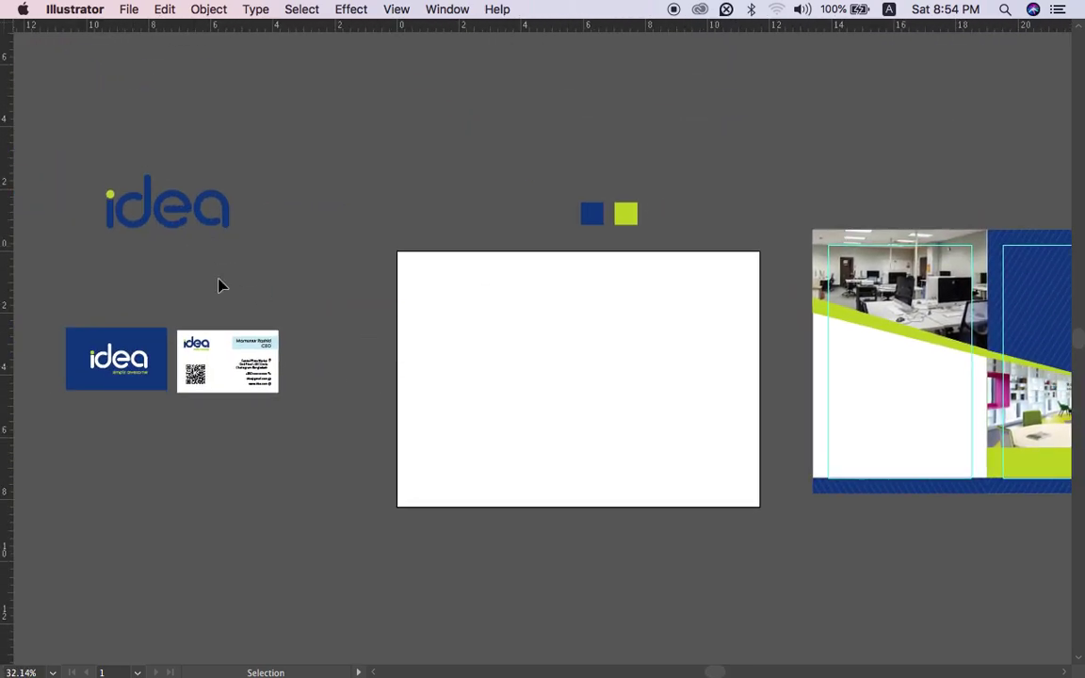
left_click(134, 359)
scroll(134, 359, "up", 2)
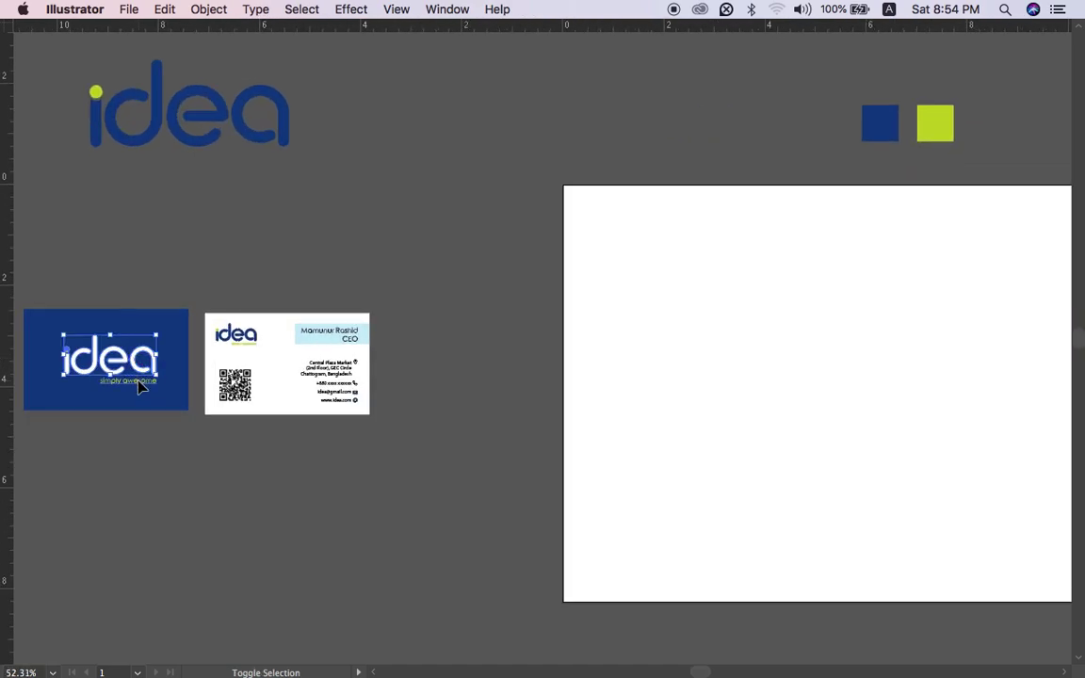
scroll(785, 390, "right", 10)
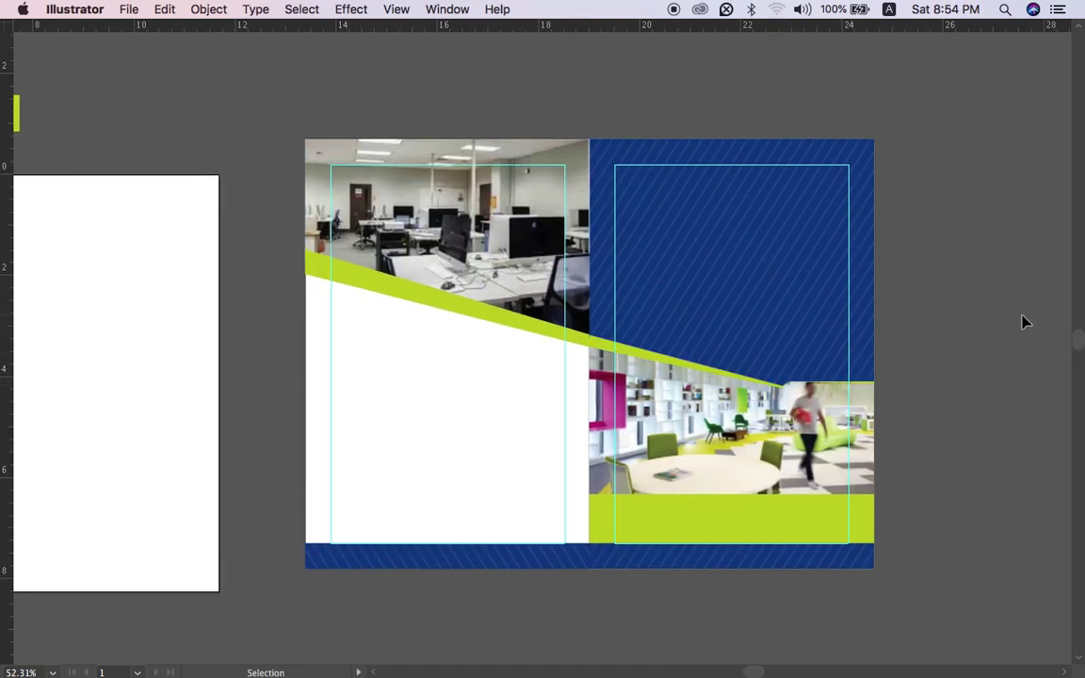
scroll(1025, 320, "up", 2)
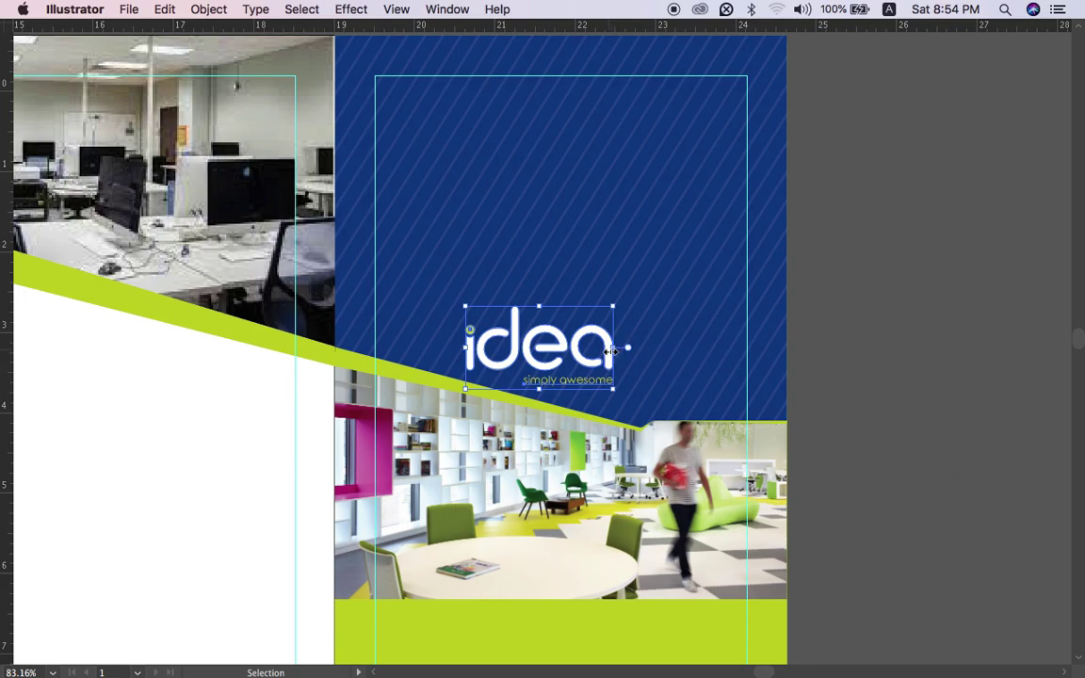
left_click_drag(608, 350, 642, 329)
key("super+z")
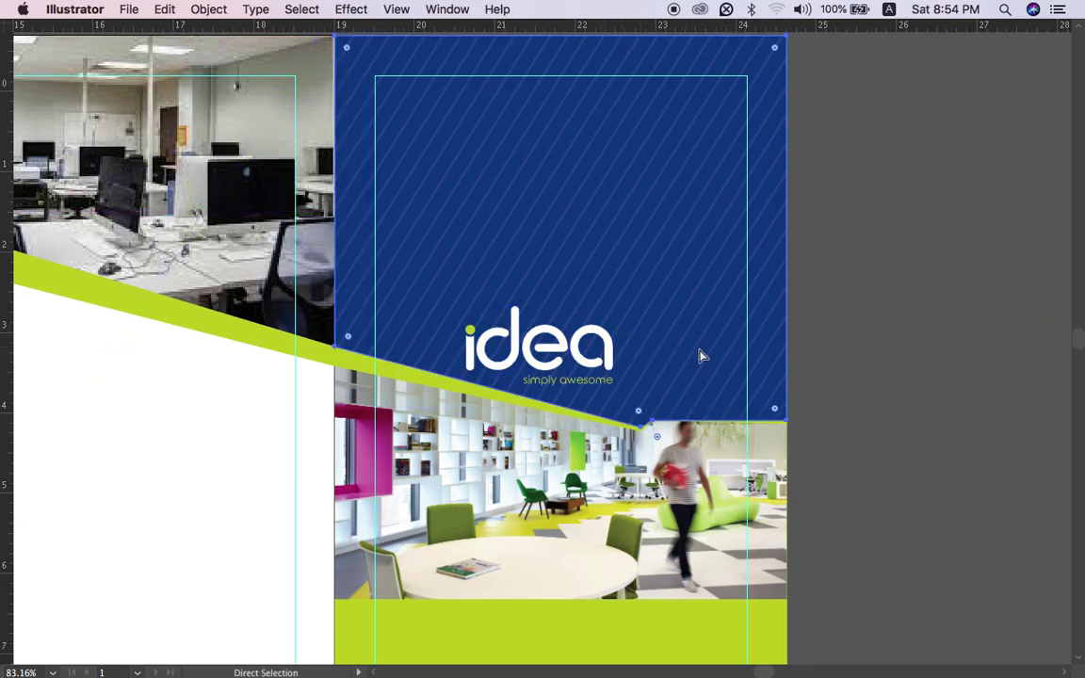
key("super+z")
key("super+shift+z")
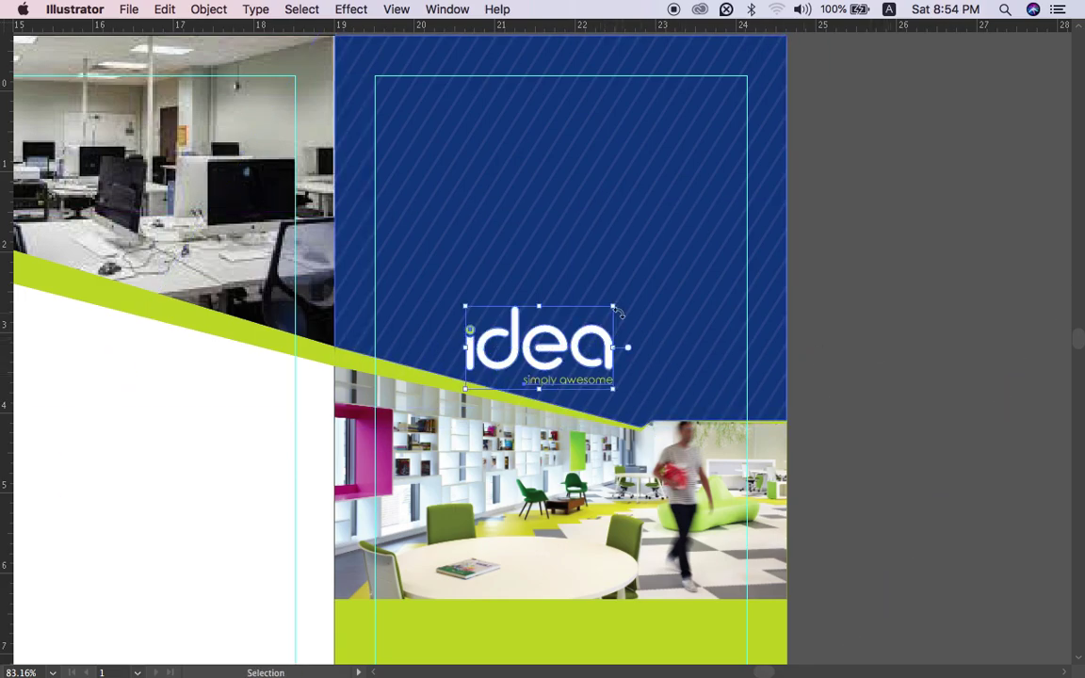
Enlarge the logo and tagline to about 2.9 in wide and place them just inside the upper-right corner of the right panel's margin guide.
left_click_drag(623, 308, 719, 266)
key("shift+Up")
key("shift+Up")
key("shift+Up")
key("shift+Up")
key("shift+Up")
key("shift+Up")
key("shift+Up")
key("shift+Up")
key("shift+Right")
key("shift+Right")
key("shift+Up")
key("shift+Up")
key("shift+Up")
key("shift+Up")
key("shift+Up")
key("shift+Up")
key("shift+Up")
key("shift+Up")
key("shift+Up")
key("shift+Up")
key("shift+Up")
key("shift+Up")
key("shift+Up")
key("shift+Up")
key("shift+Up")
key("shift+Up")
key("shift+Up")
key("shift+Up")
key("shift+Right")
key("shift+Right")
key("shift+Down")
key("shift+Down")
key("shift+Right")
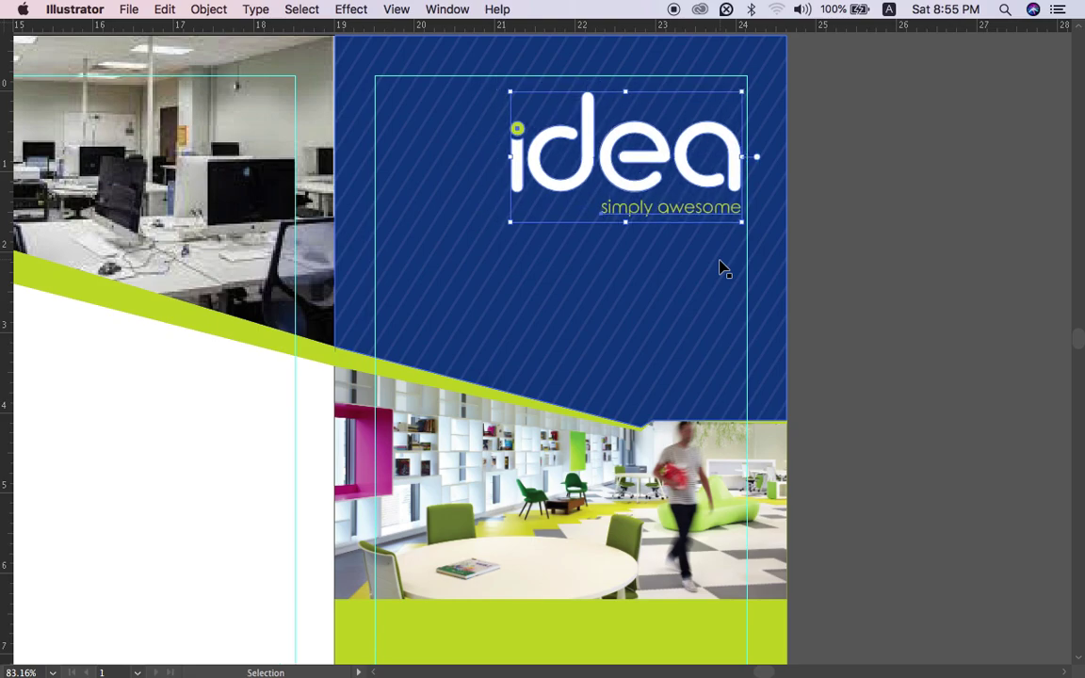
left_click(839, 292)
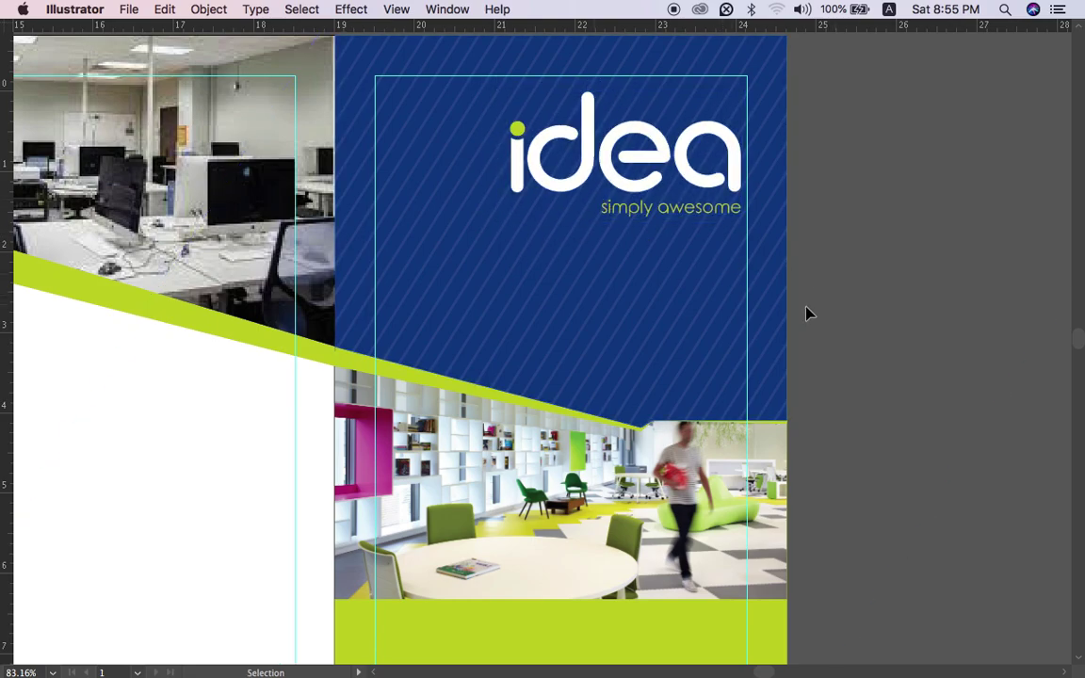
Create an area text frame of placeholder text, about 2.8 by 1.2 in, on the blue area below the tagline.
scroll(778, 314, "down", 3)
scroll(781, 316, "down", 1)
scroll(911, 353, "down", 3)
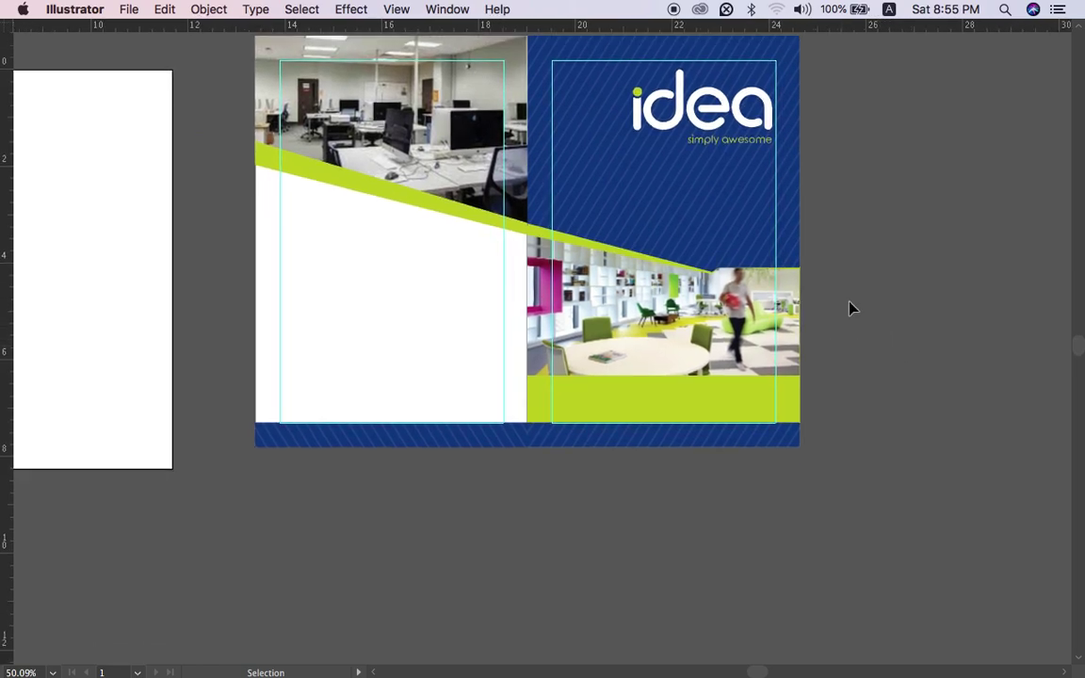
key("Tab")
left_click(17, 144)
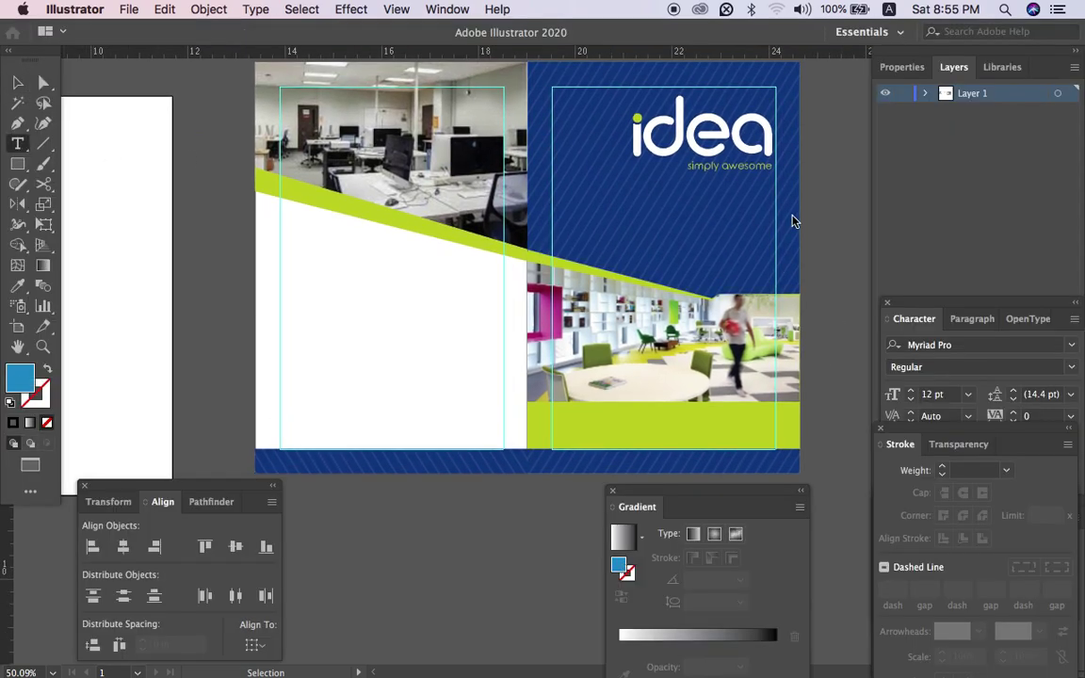
scroll(744, 214, "up", 3)
left_click_drag(470, 184, 745, 302)
left_click(17, 82)
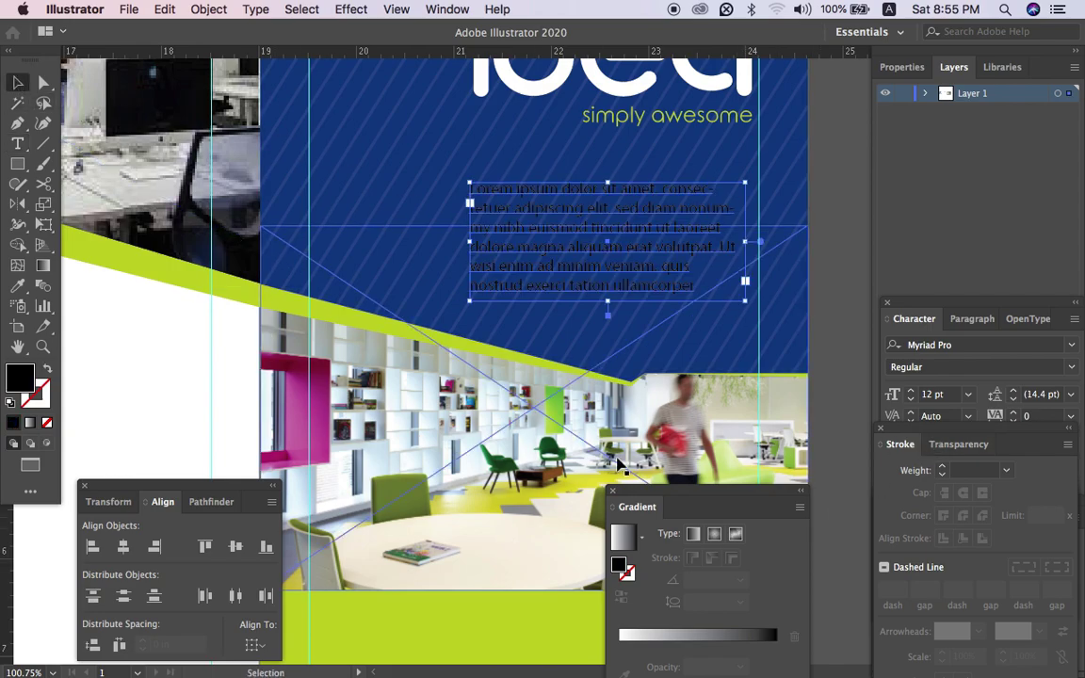
Color the placeholder paragraph white and justify it with the last line aligned left.
left_click(434, 9)
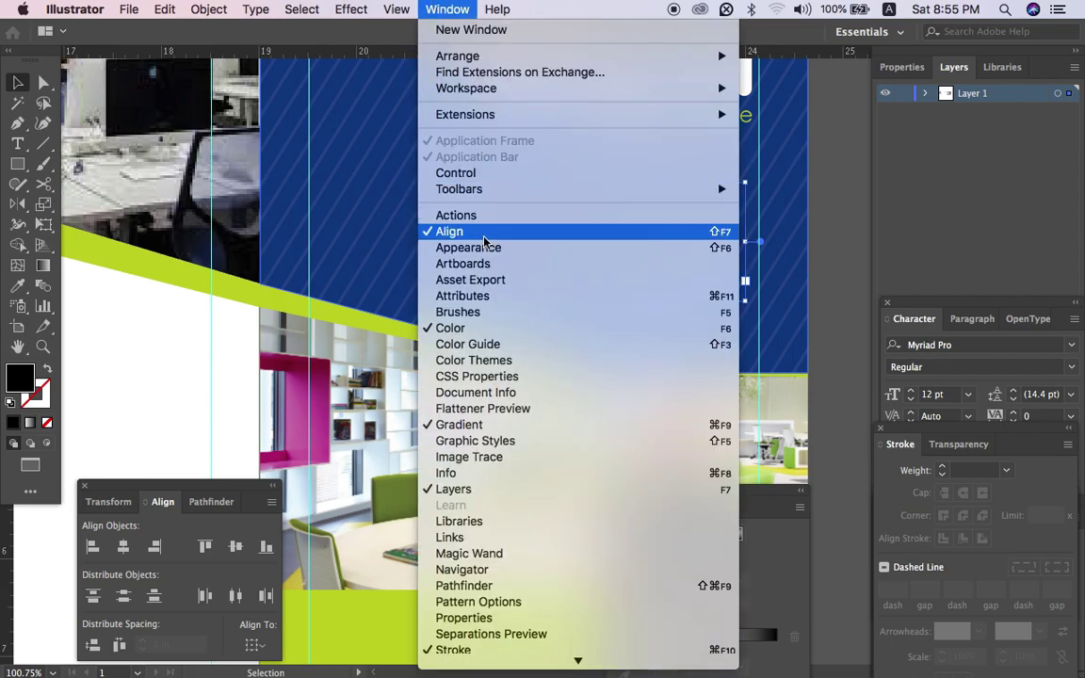
left_click(426, 322)
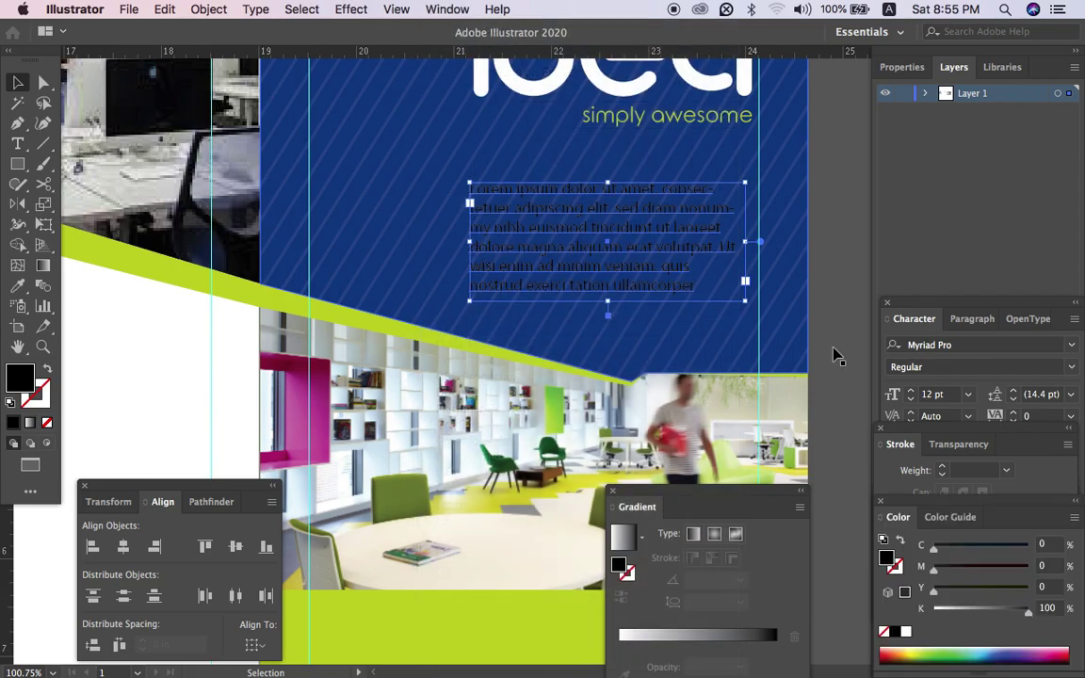
left_click(906, 633)
key("super+shift+j")
key("Tab")
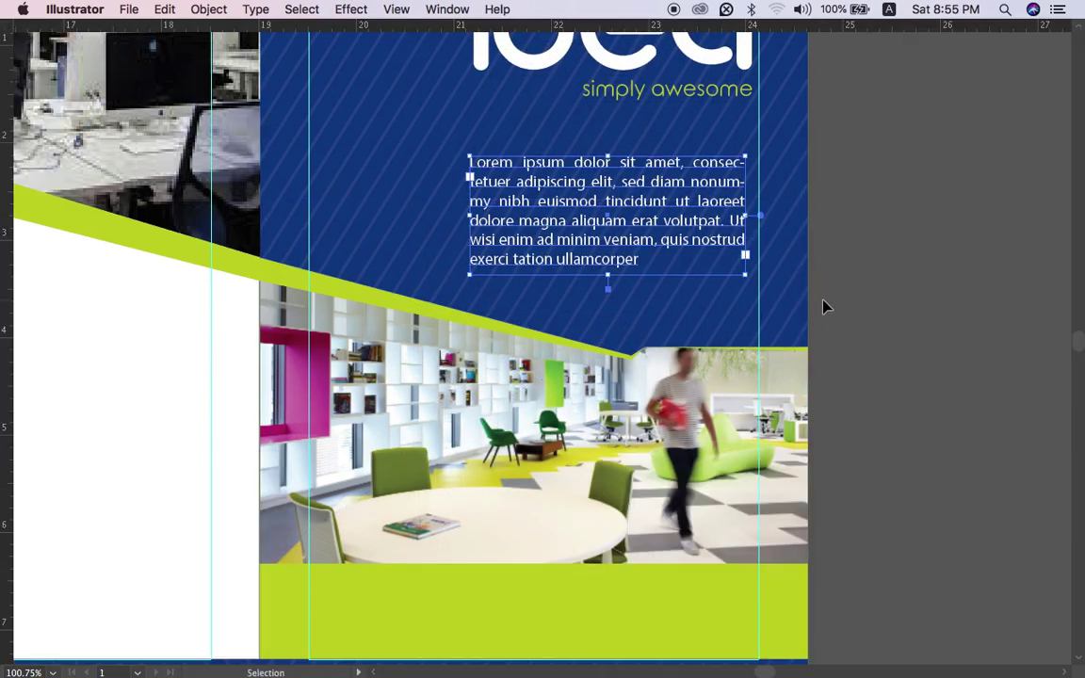
left_click(869, 300)
scroll(868, 293, "down", 3)
scroll(869, 295, "left", 4)
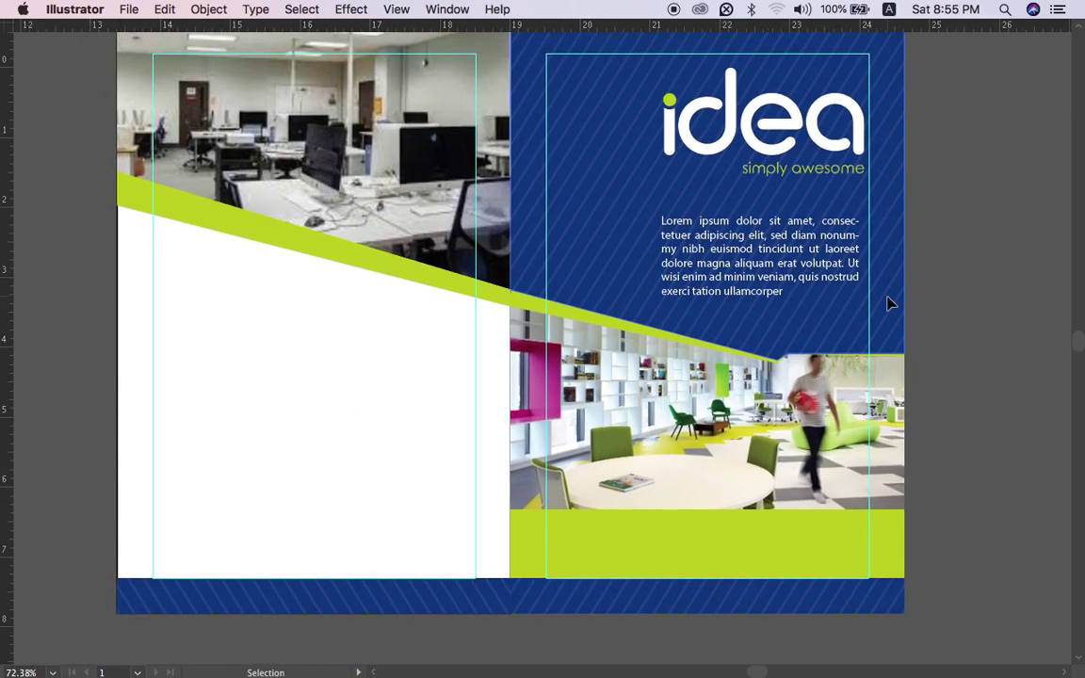
scroll(916, 305, "down", 3)
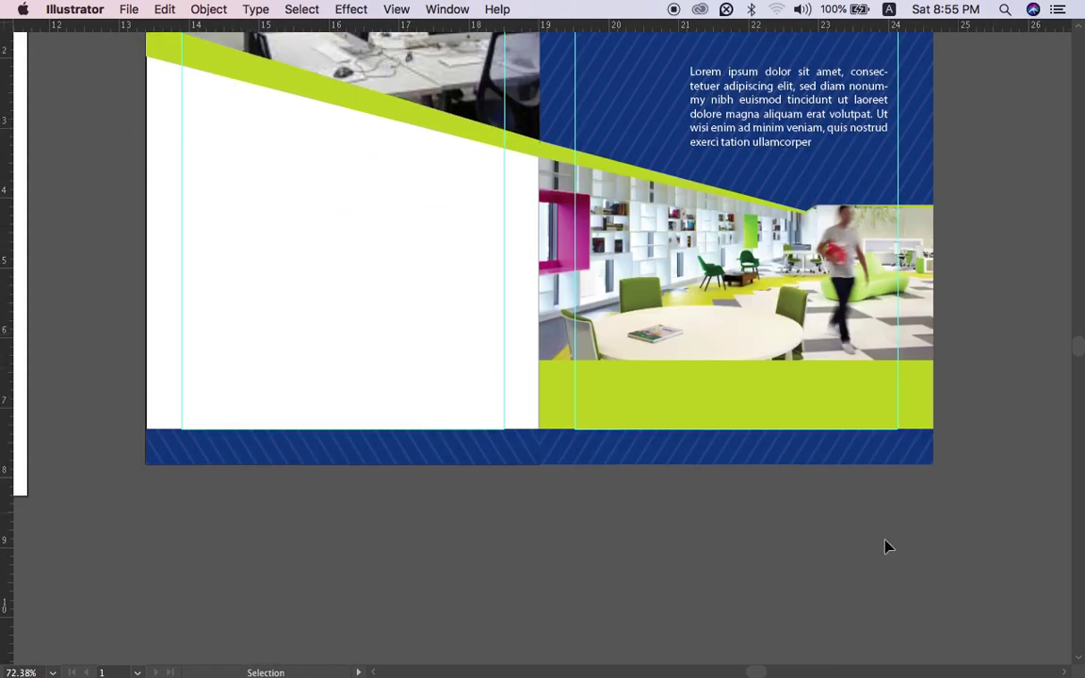
Bring the white business card with the contact details to the empty canvas below the brochure's right panel.
scroll(753, 530, "left", 1)
scroll(730, 583, "up", 2)
scroll(632, 570, "down", 2)
key("super+semicolon")
scroll(633, 570, "down", 1)
scroll(632, 571, "up", 3)
scroll(323, 409, "left", 4)
scroll(322, 409, "down", 1)
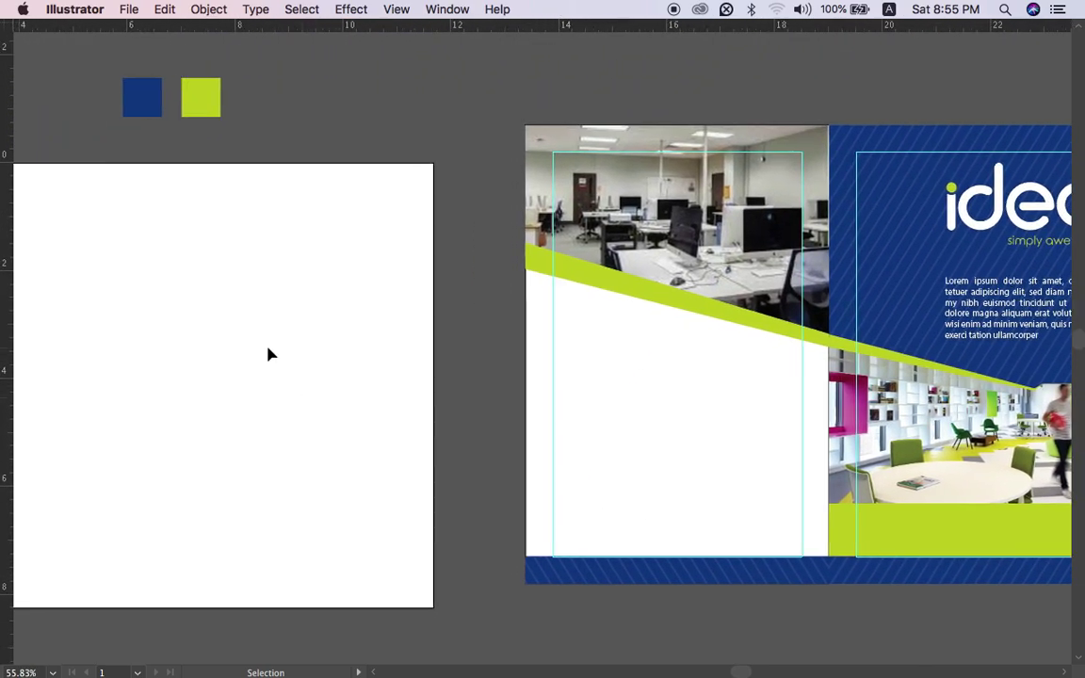
scroll(267, 353, "down", 3)
scroll(267, 353, "left", 6)
scroll(266, 353, "up", 2)
left_click(184, 396)
left_click_drag(349, 475, 349, 470)
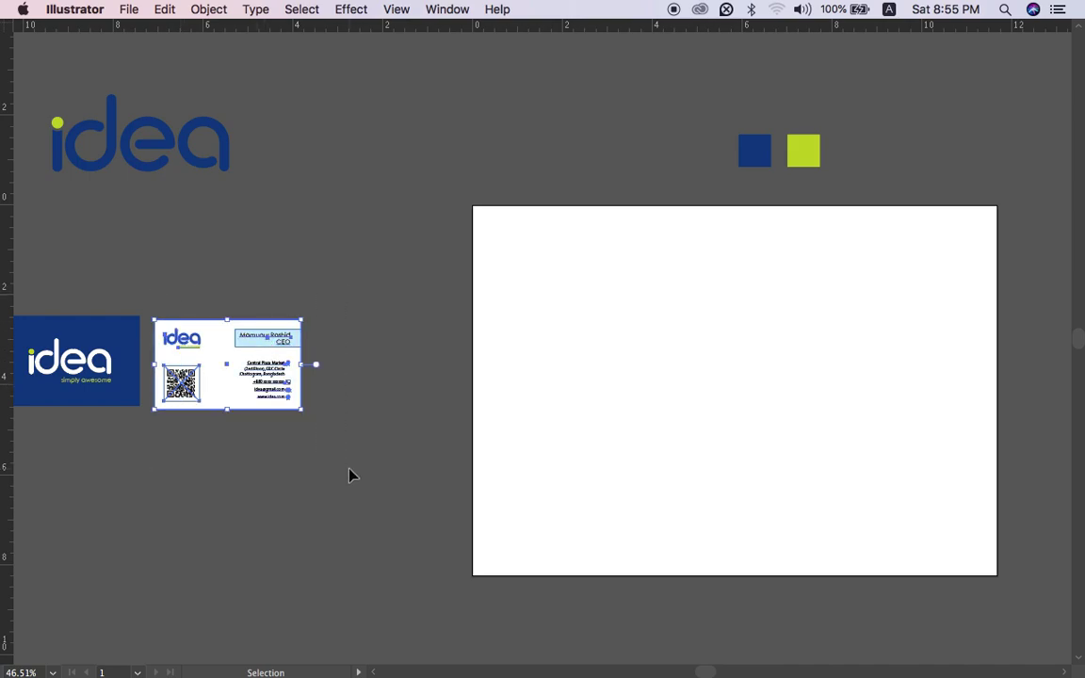
key("super+x")
scroll(430, 474, "right", 6)
scroll(431, 474, "down", 2)
scroll(598, 485, "up", 5)
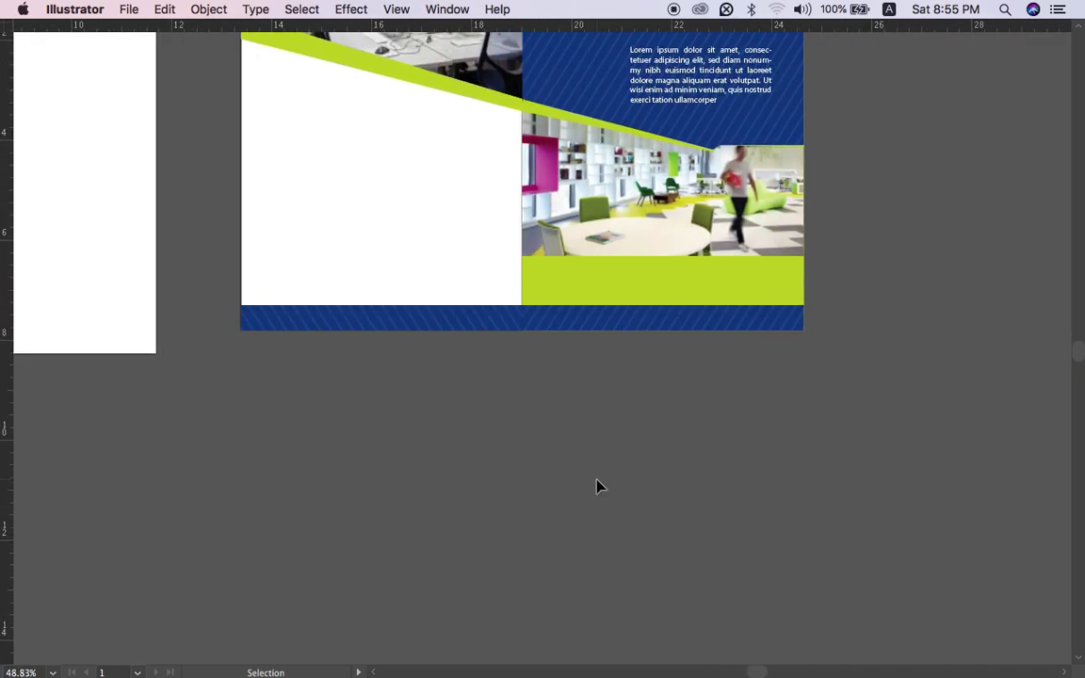
key("super+v")
left_click(799, 358)
scroll(800, 357, "up", 2)
scroll(799, 357, "right", 1)
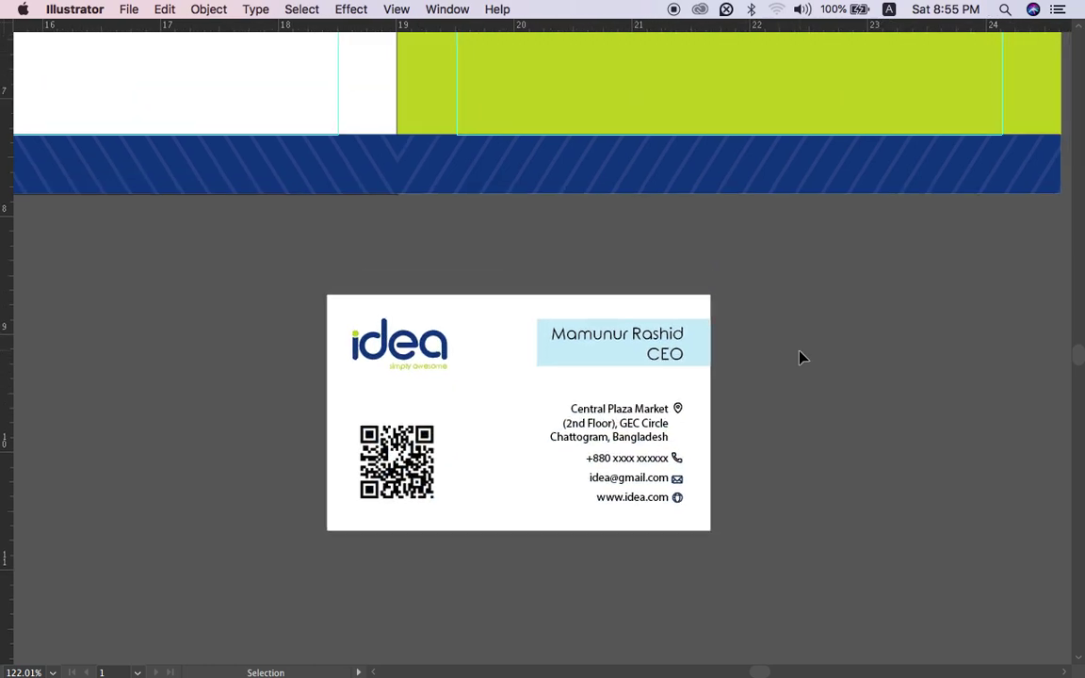
Move the card's address text and location icon onto the right end of the lime band under the office photo.
left_click(677, 408)
left_click(642, 410, "shift")
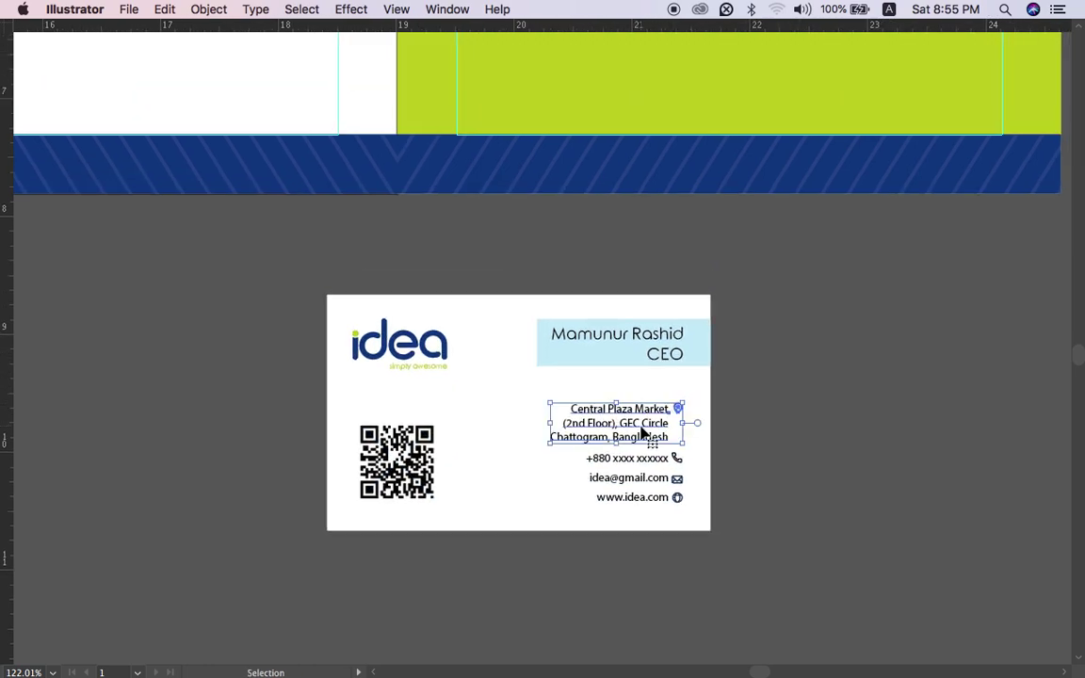
scroll(642, 431, "up", 2)
scroll(643, 431, "right", 1)
left_click_drag(586, 509, 896, 192)
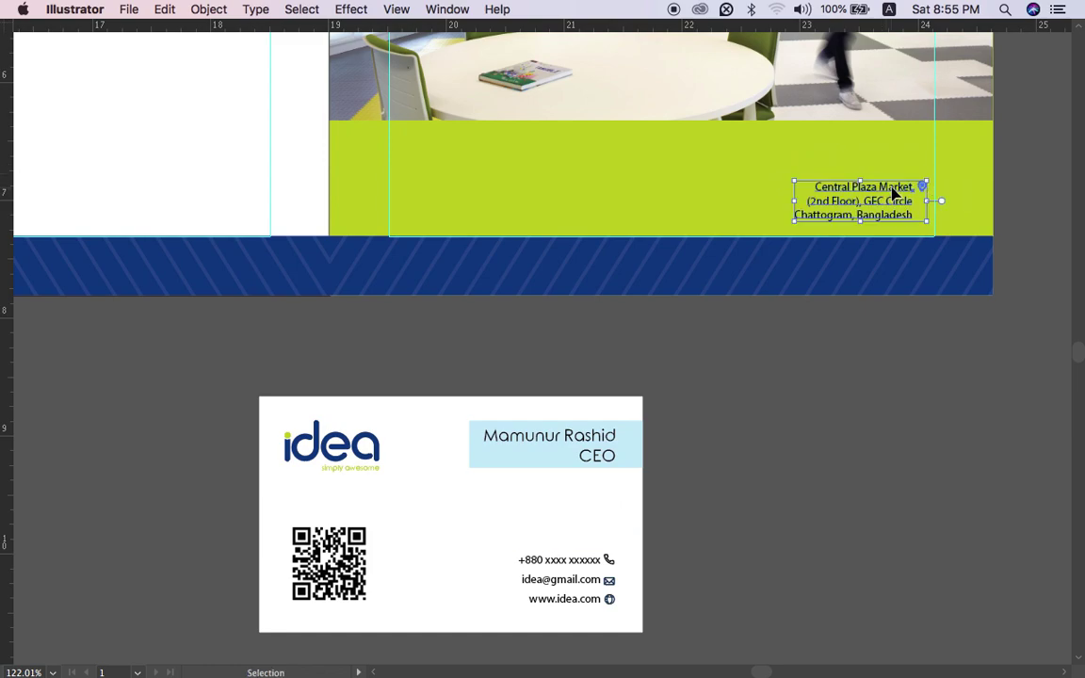
Delete the card's white background and move the phone, e-mail and website lines with their icons onto the lime band's left part.
left_click(601, 523)
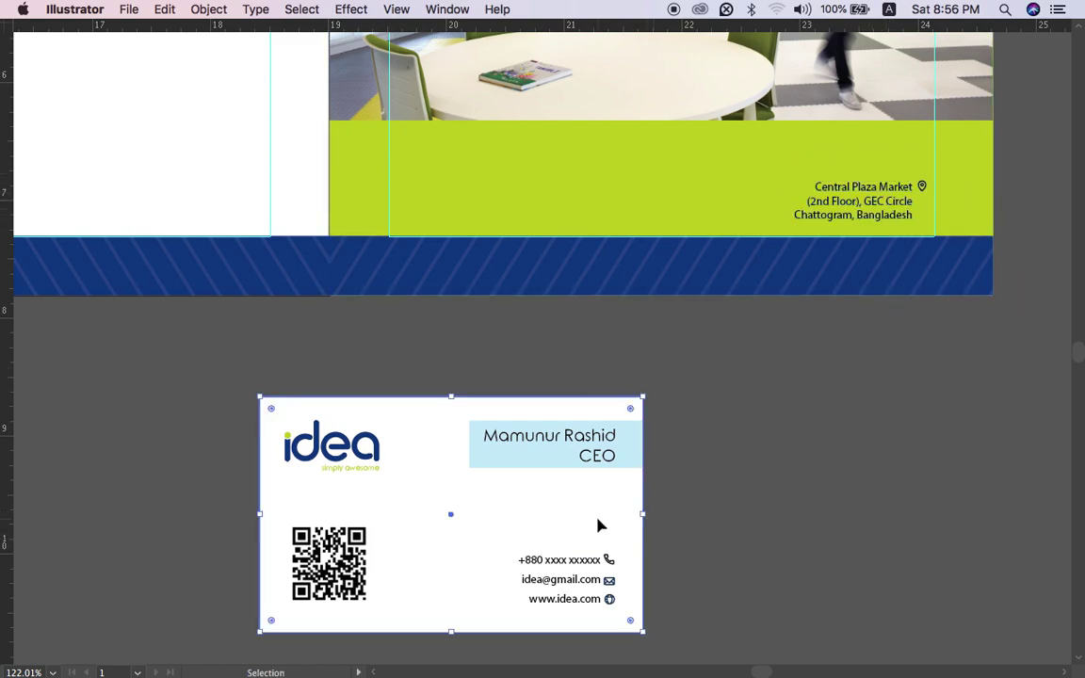
key("Delete")
left_click(603, 582)
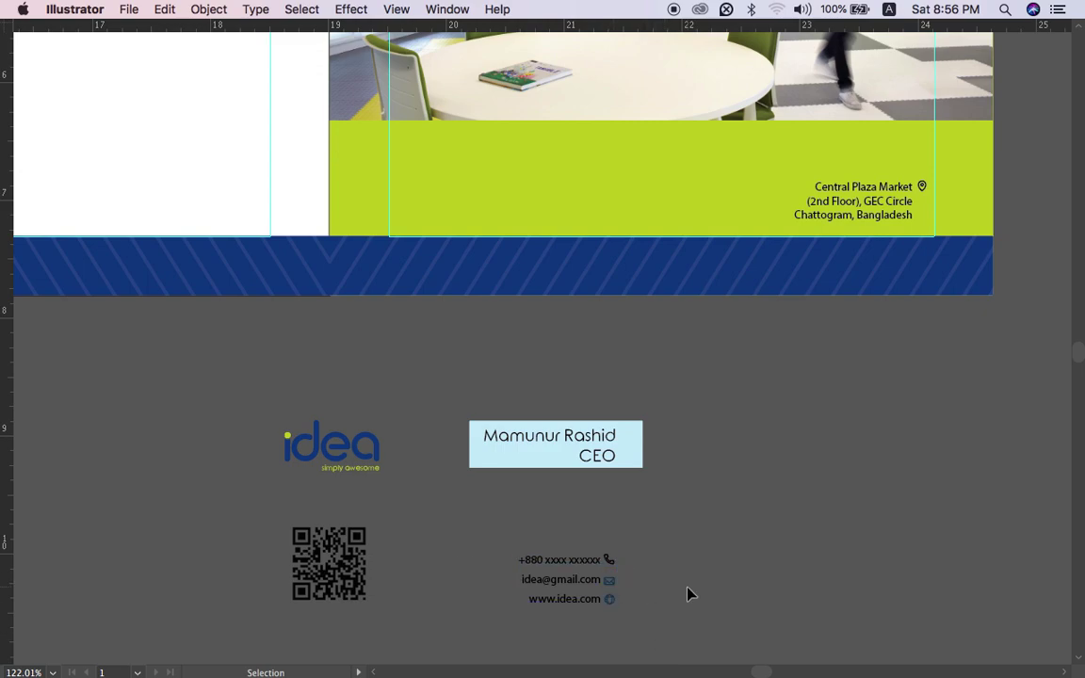
left_click_drag(584, 589, 481, 210)
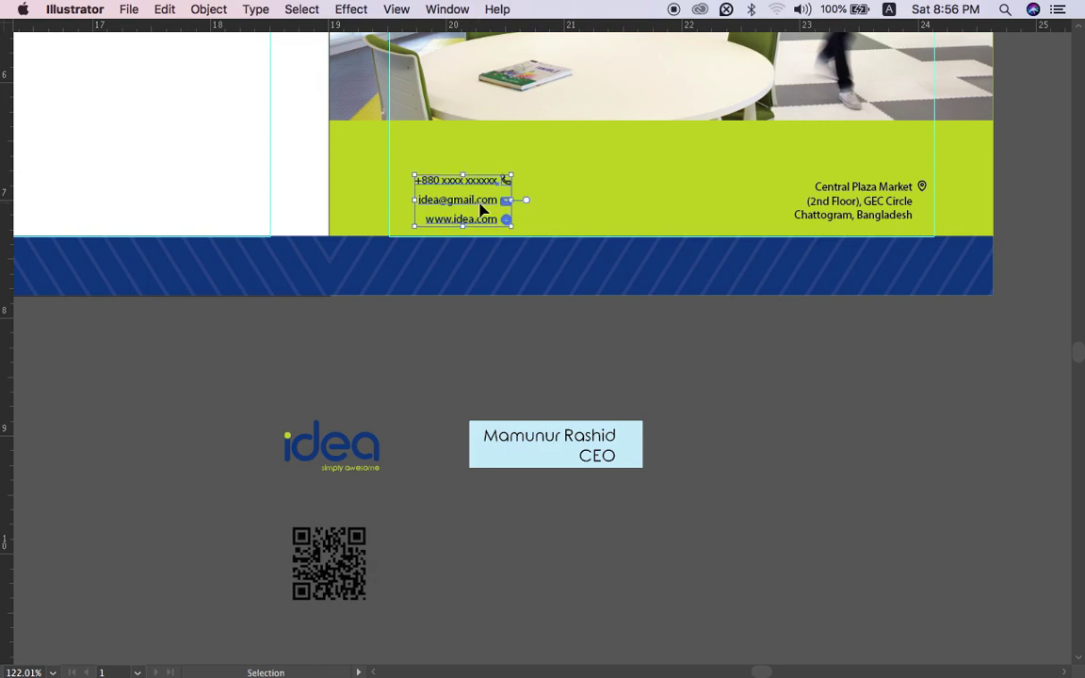
Scale both contact blocks on the lime band, including their icons, uniformly to 150%.
left_click(853, 201)
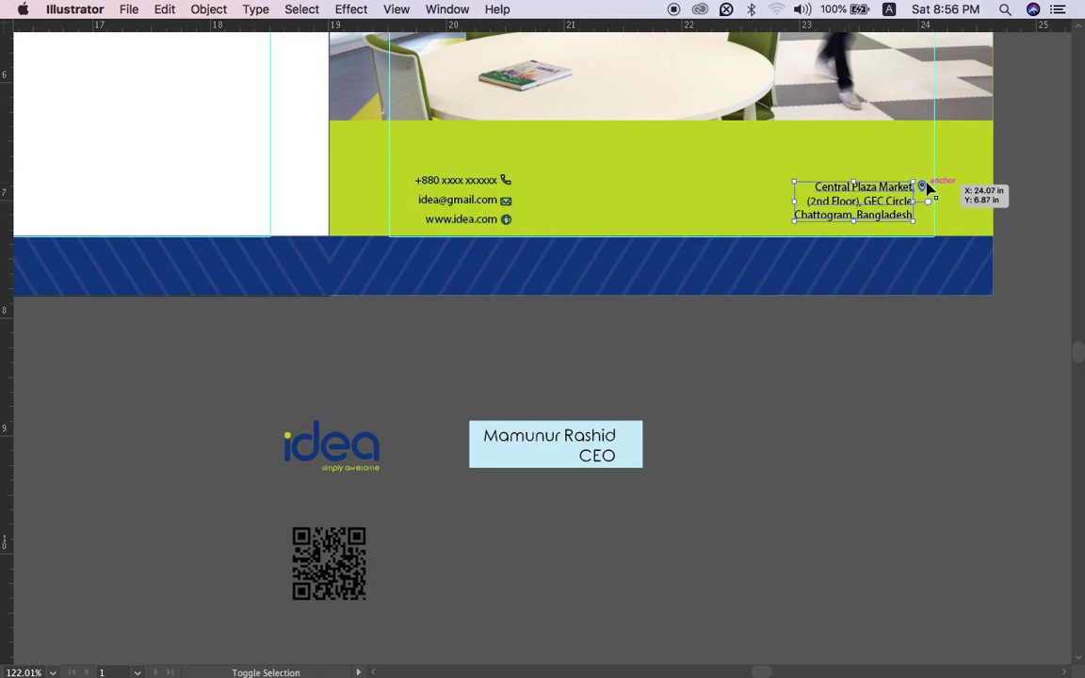
left_click_drag(928, 189, 929, 187)
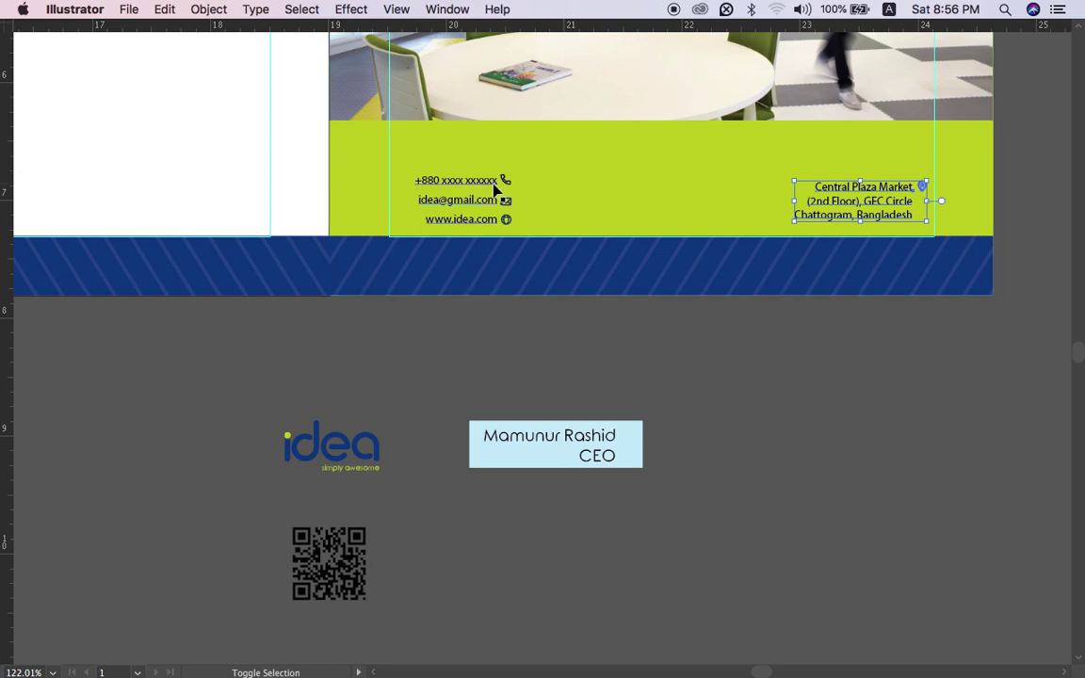
left_click(494, 189, "shift")
key("Tab")
left_click(206, 547)
key("Tab")
key("s")
key("Return")
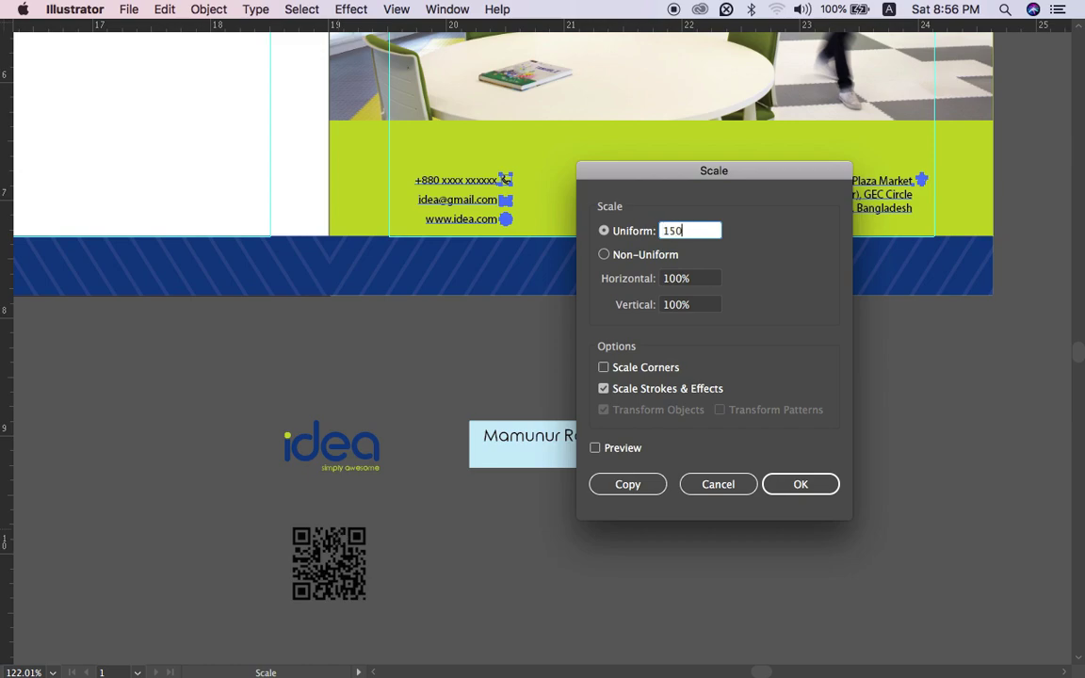
key("Return")
key("v")
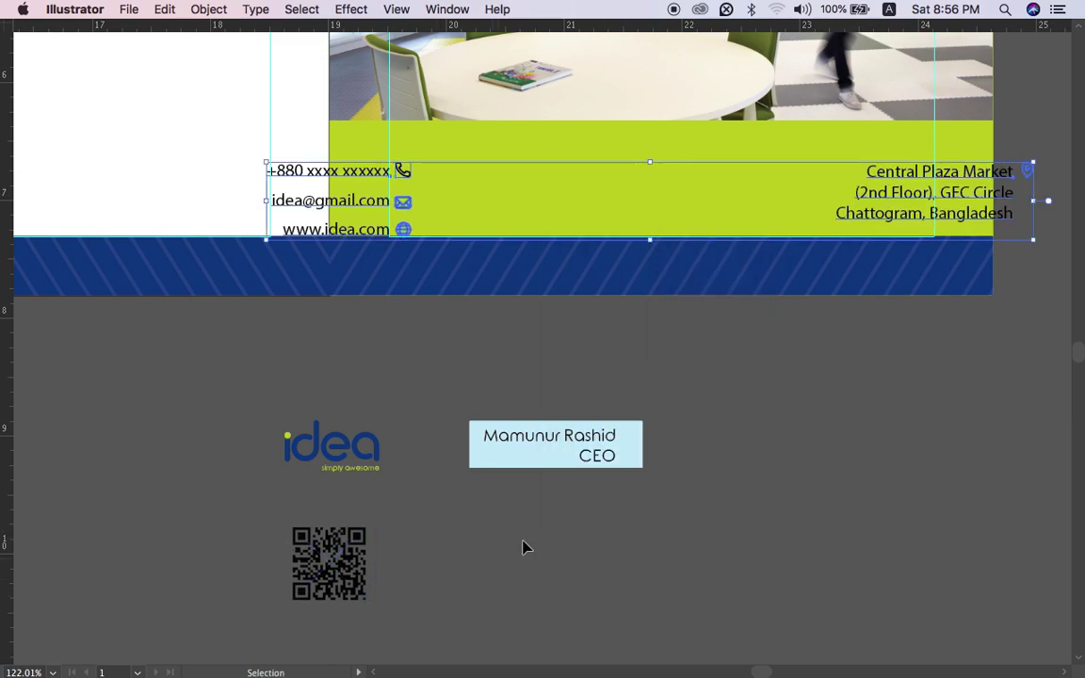
Reposition the phone, e-mail and website block on the lime band so its left edge meets the right panel's left margin guide.
left_click(741, 427)
left_click_drag(404, 222, 520, 194)
key("shift+Up")
key("shift+Right")
key("Left")
key("Left")
key("Left")
key("Left")
key("Left")
key("Left")
key("Left")
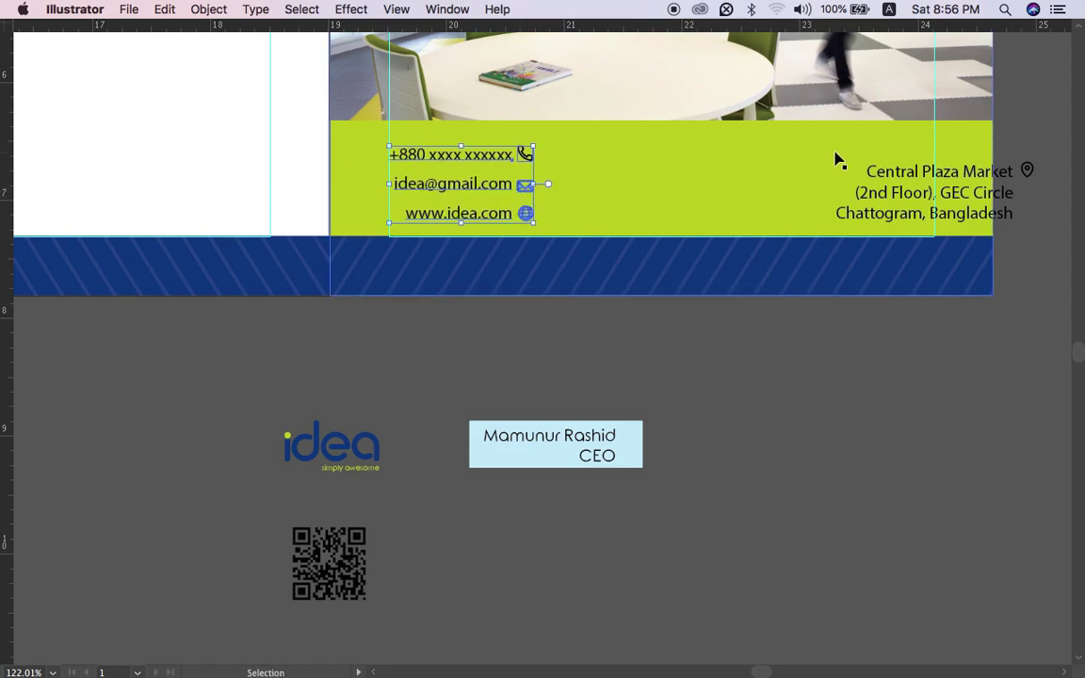
Shift the address block horizontally until its location icon meets the right panel's right margin guide.
left_click(891, 193)
key("shift+Left")
key("shift+Left")
key("shift+Left")
key("shift+Left")
key("shift+Left")
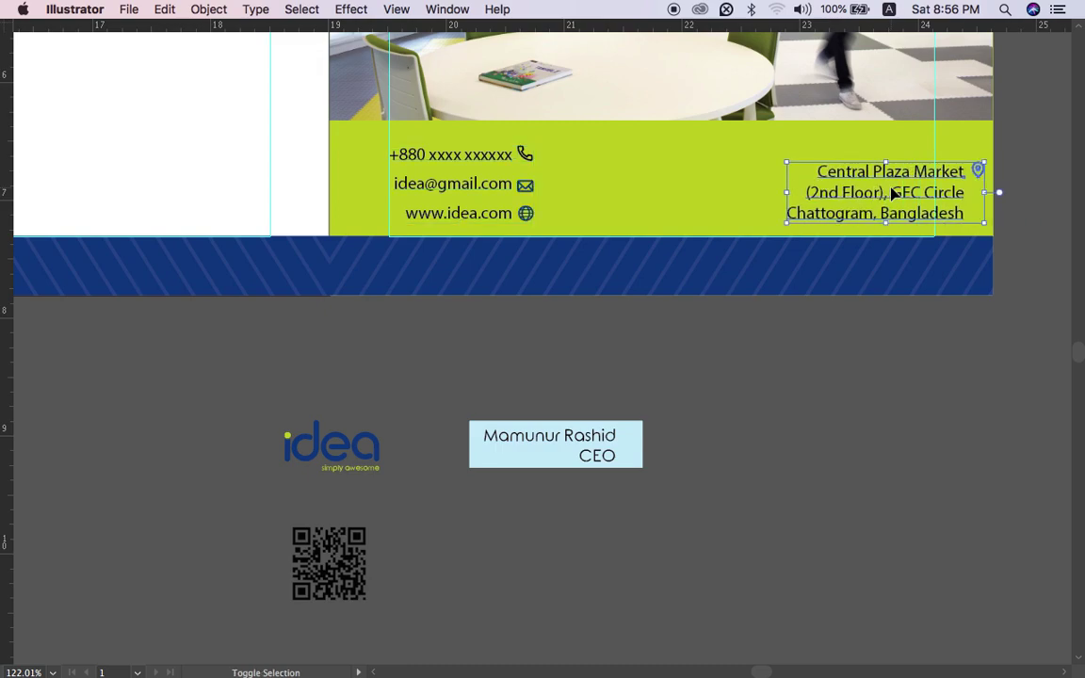
key("shift+Left")
key("Left")
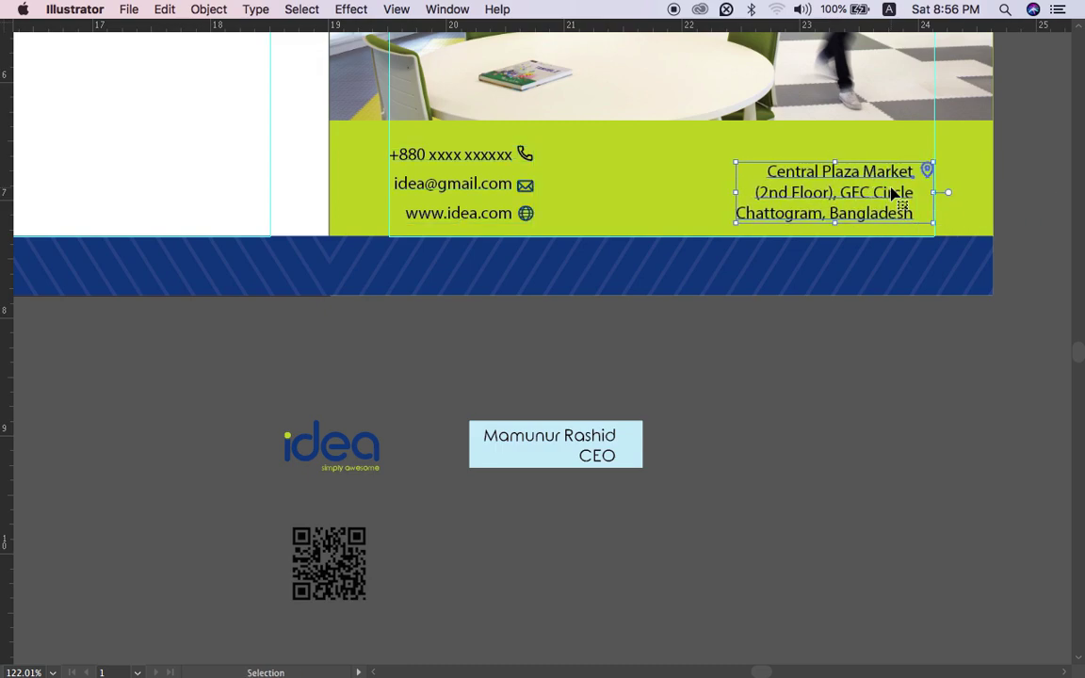
left_click(838, 385)
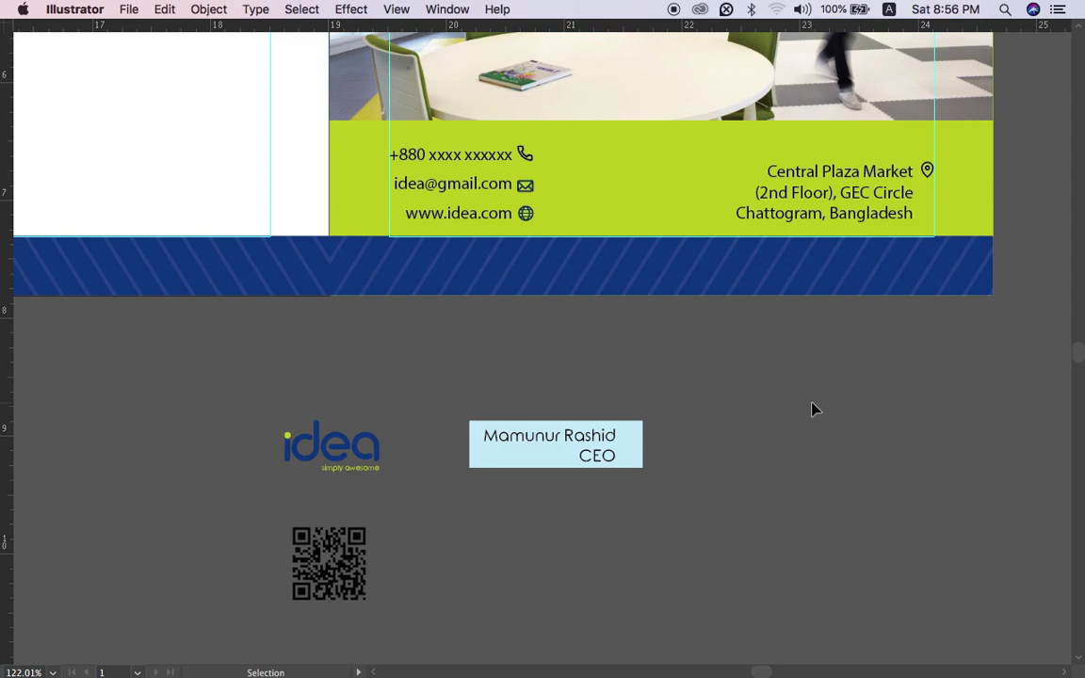
Move the QR code onto the left panel over the photo and slanted lime band near the left margin, enlarged to about 1.5 in.
scroll(744, 435, "down", 6)
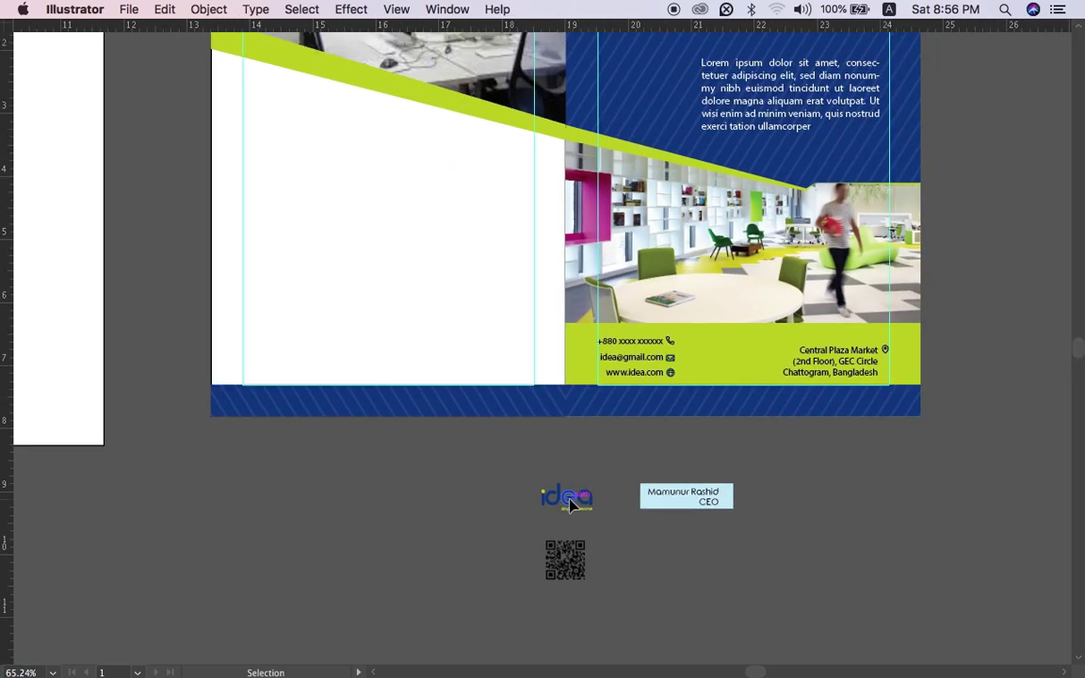
scroll(570, 506, "up", 3)
left_click(592, 629)
left_click_drag(589, 629, 364, 356)
left_click_drag(330, 407, 336, 106)
scroll(337, 105, "up", 5)
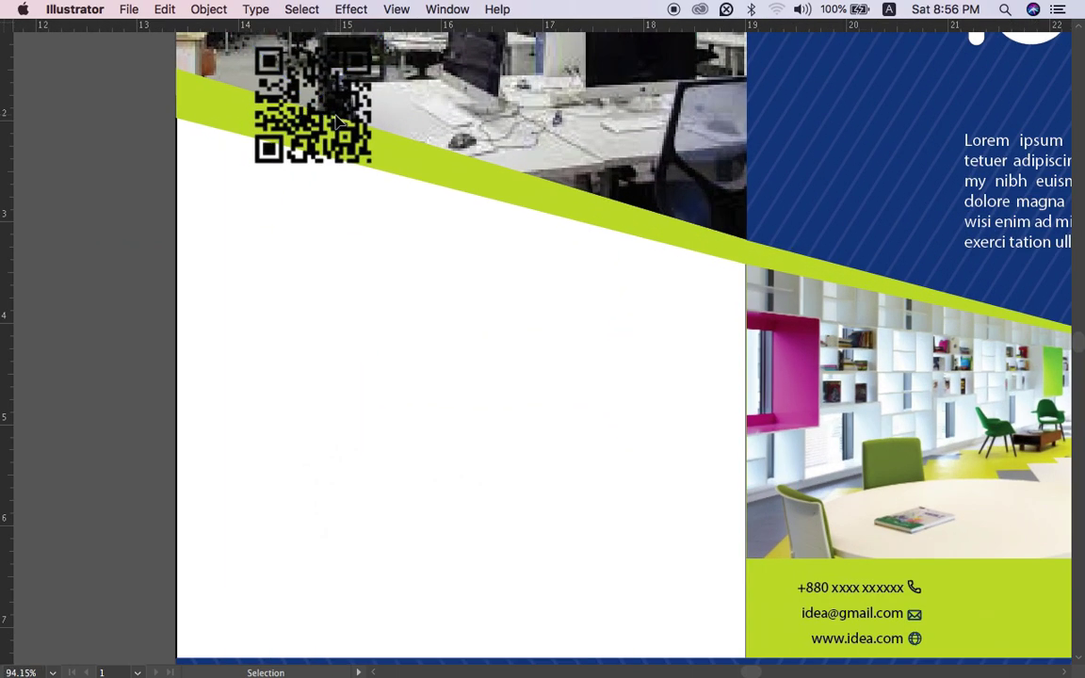
Decline updating the missing links and draw a rectangle about 1.5 by 1.6 in over the QR code.
key("Tab")
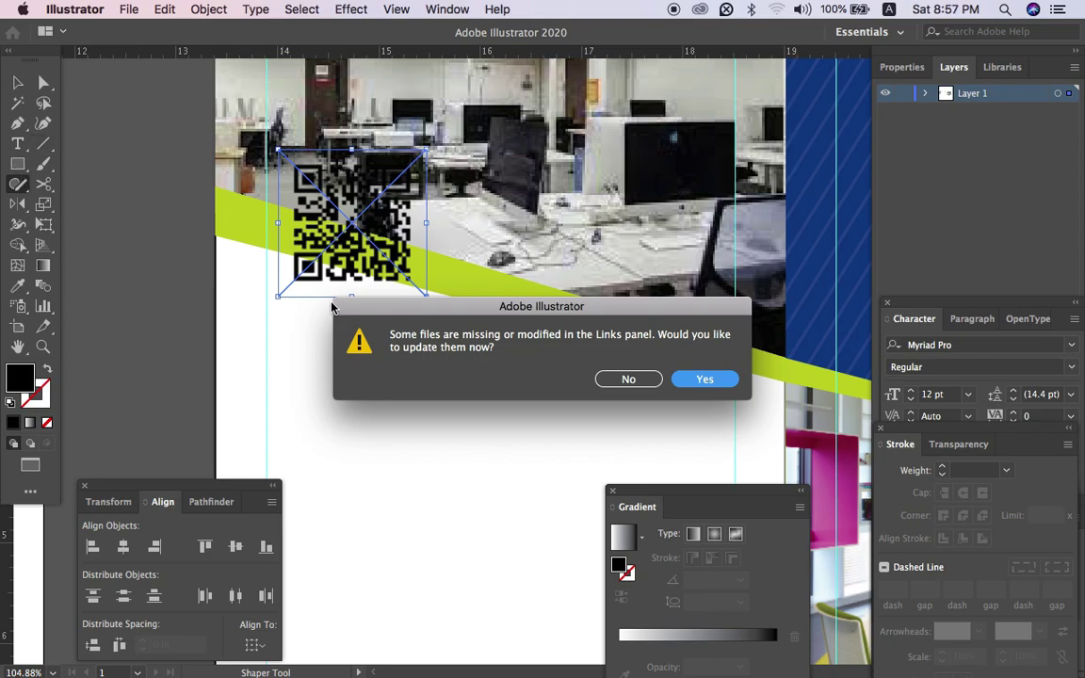
left_click(628, 379)
key("m")
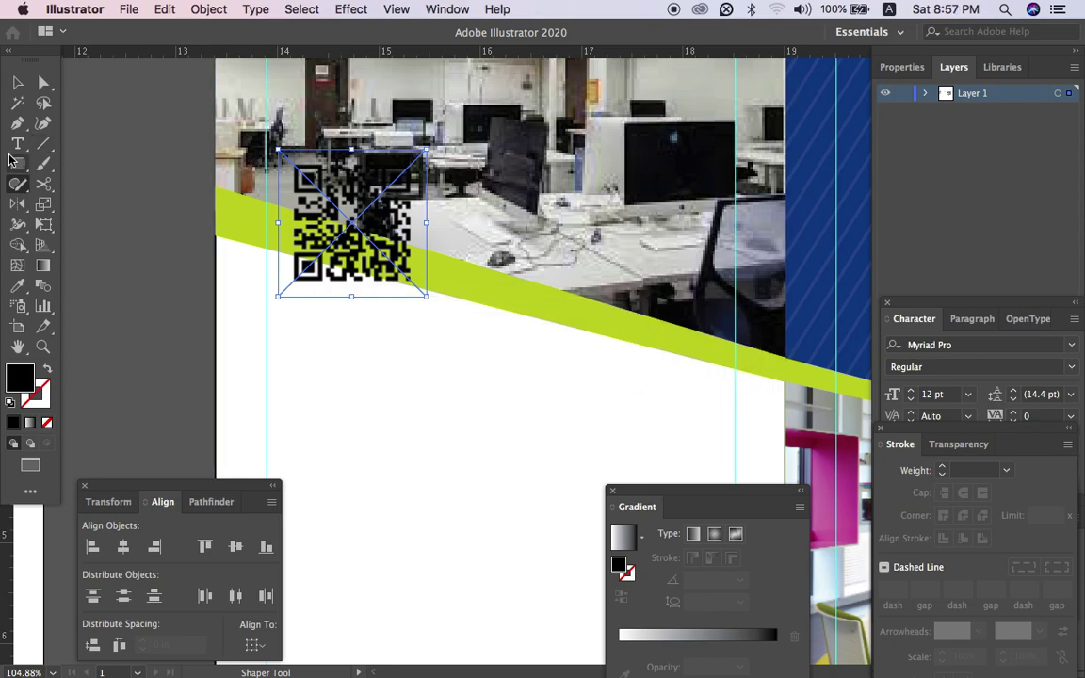
key("super+shift+a")
left_click_drag(280, 151, 430, 306)
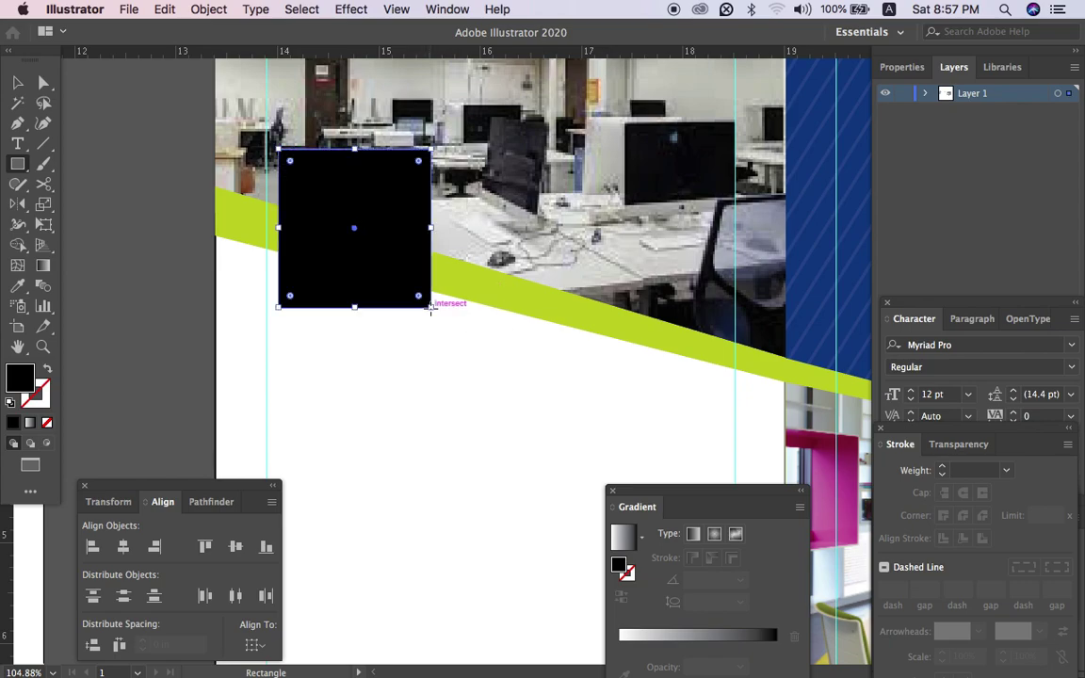
key("v")
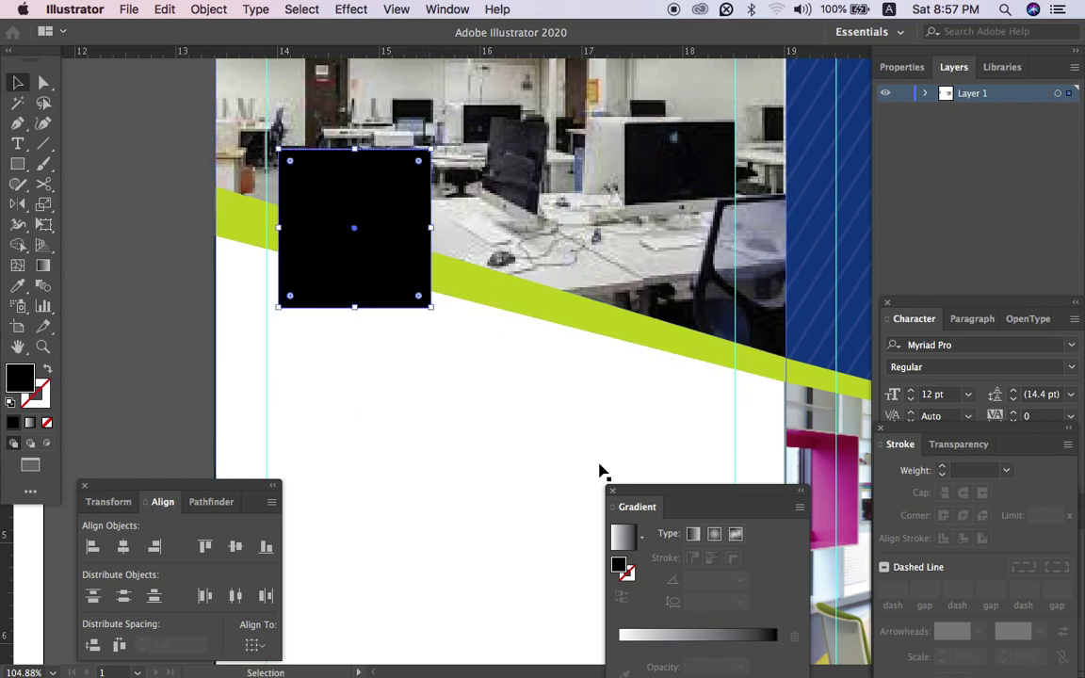
Fill the rectangle with white and place it behind the QR code as a background.
left_click(451, 8)
left_click(497, 325)
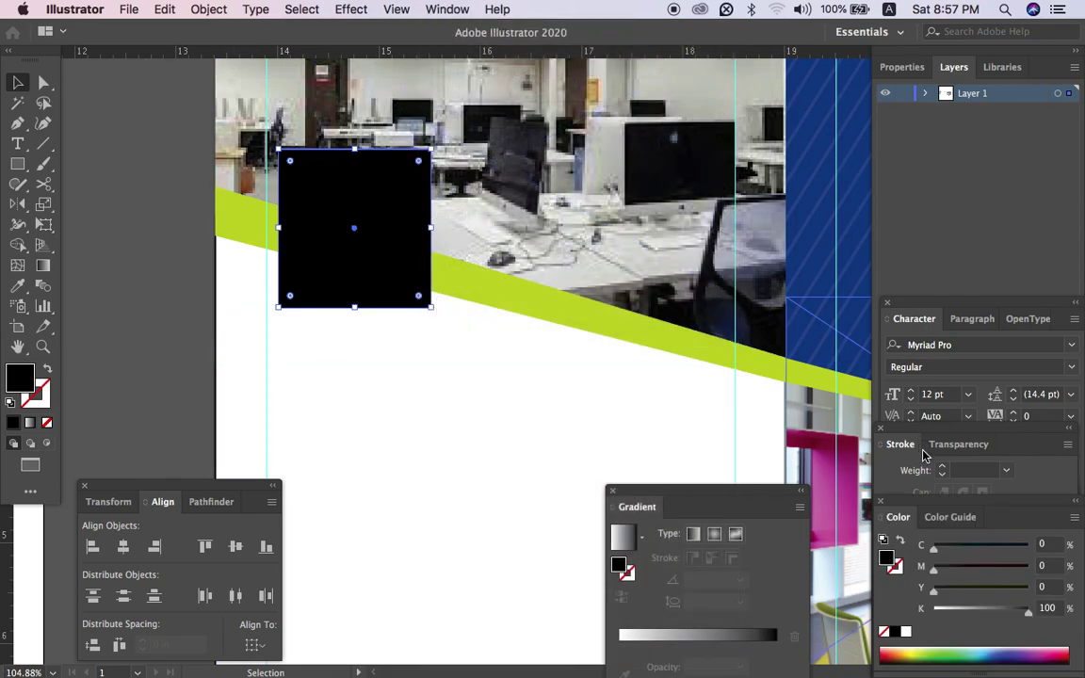
left_click(906, 631)
left_click(404, 385)
left_click(365, 231)
key("super+x")
left_click(375, 245)
key("super+z")
Resize the white background rectangle to match the edges of the QR code image, checking the fit in outline view.
left_click(184, 219)
scroll(288, 264, "up", 1)
scroll(287, 264, "up", 3)
left_click(337, 288)
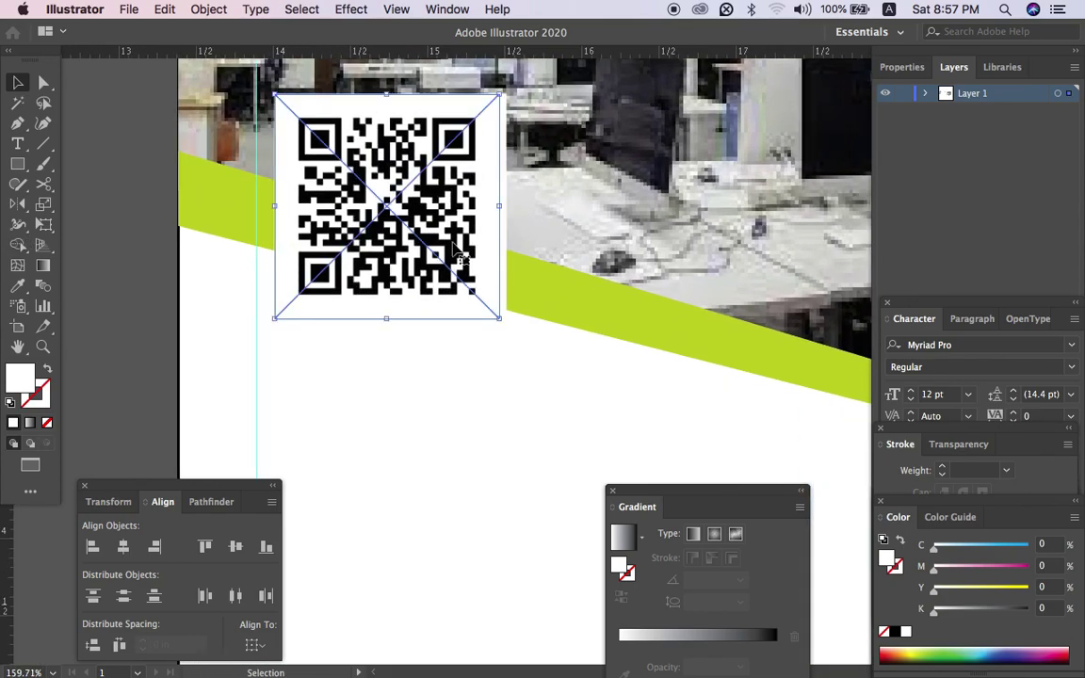
left_click(503, 251)
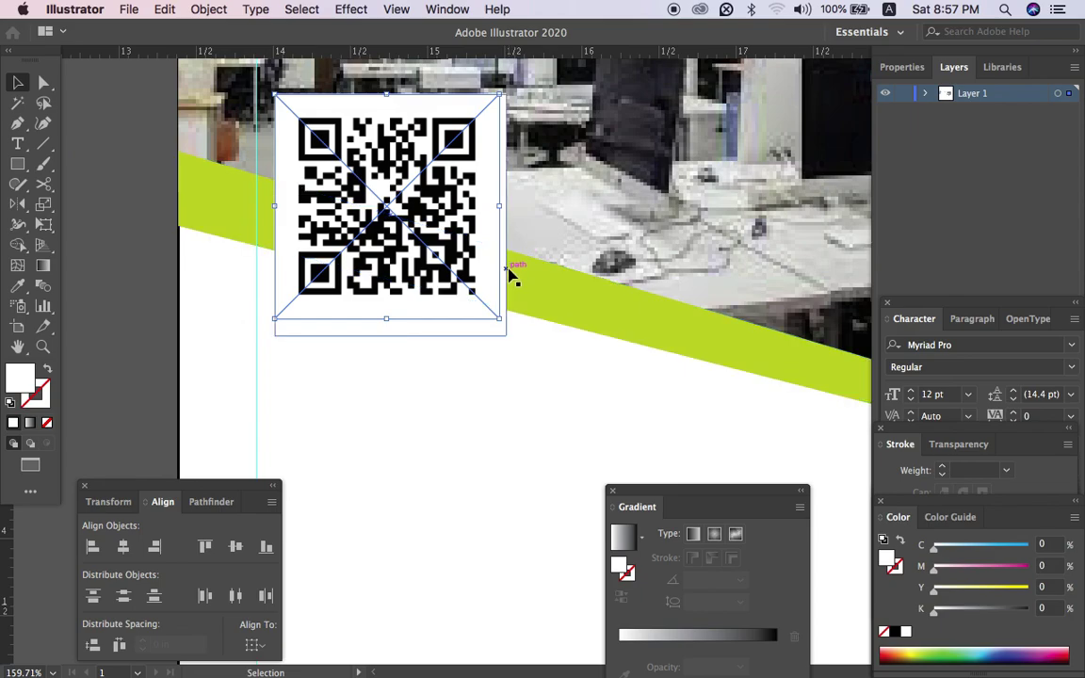
key("super+y")
mouse_move(506, 335)
left_mouse_down()
mouse_move(504, 308)
mouse_move(501, 318)
left_mouse_up()
scroll(449, 252, "up", 1)
scroll(443, 257, "up", 4)
key("super+y")
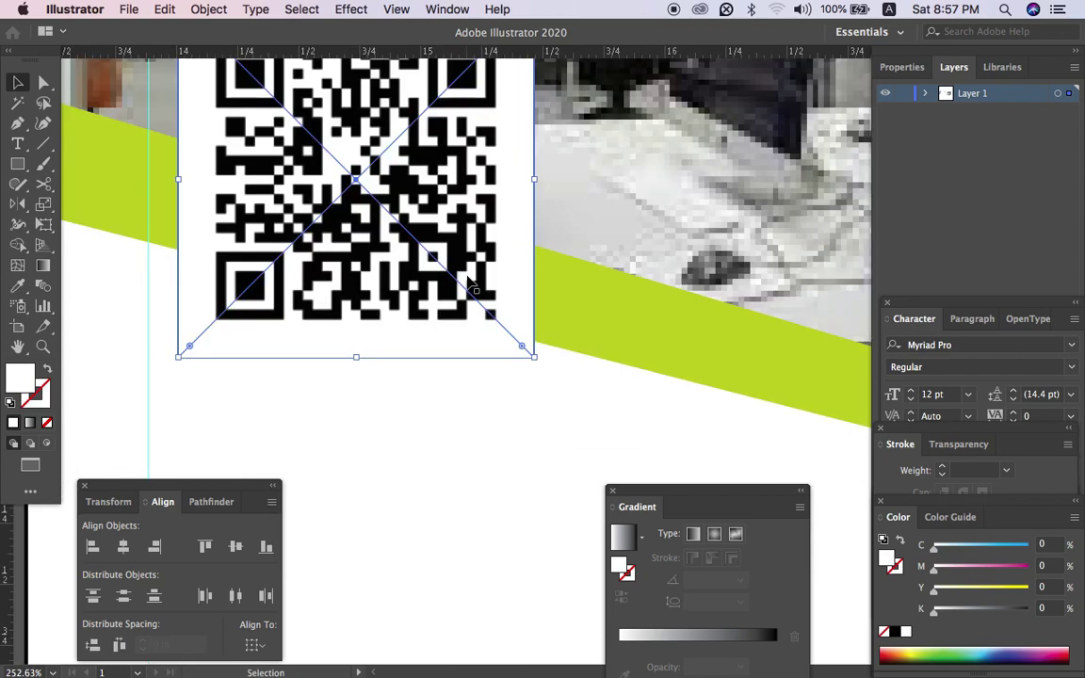
Give the white square behind the QR code a 46% black, 5 pt stroke aligned to the outside.
scroll(468, 276, "down", 6)
left_click(896, 567)
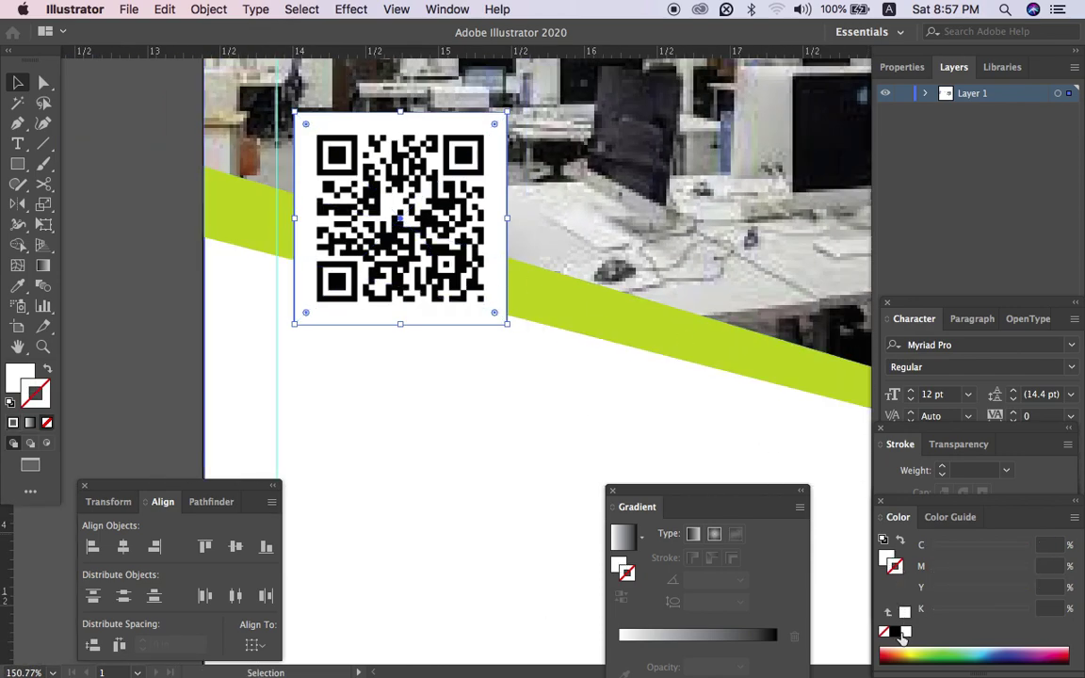
left_click(897, 632)
left_click(977, 612)
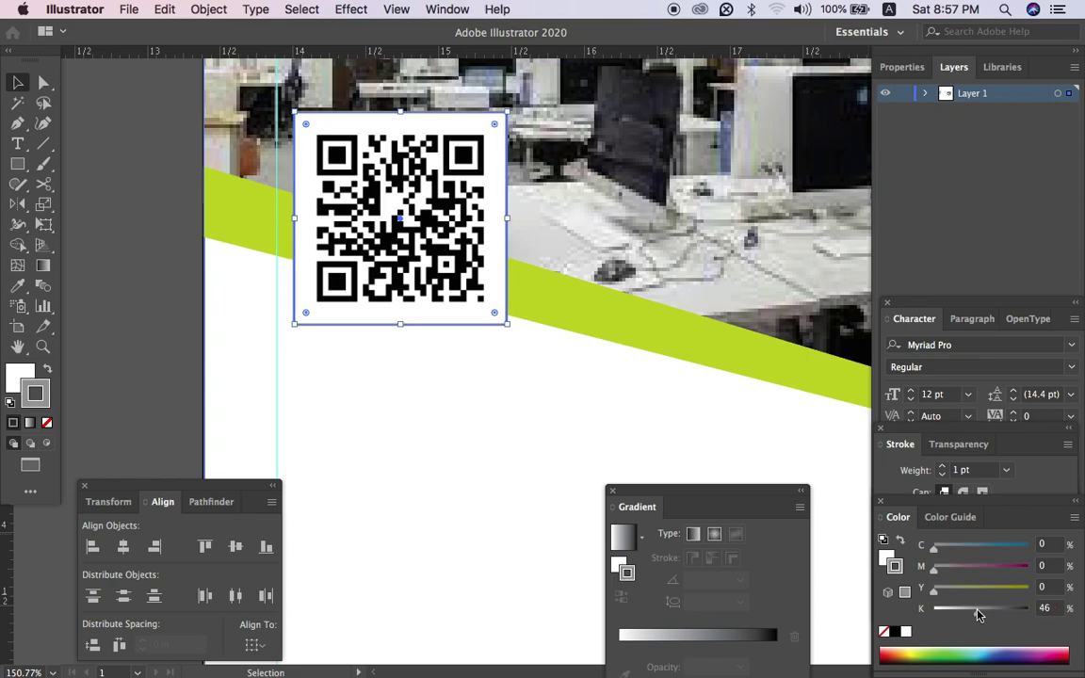
left_click(945, 467)
left_click(945, 468)
left_click(945, 467)
left_click(945, 468)
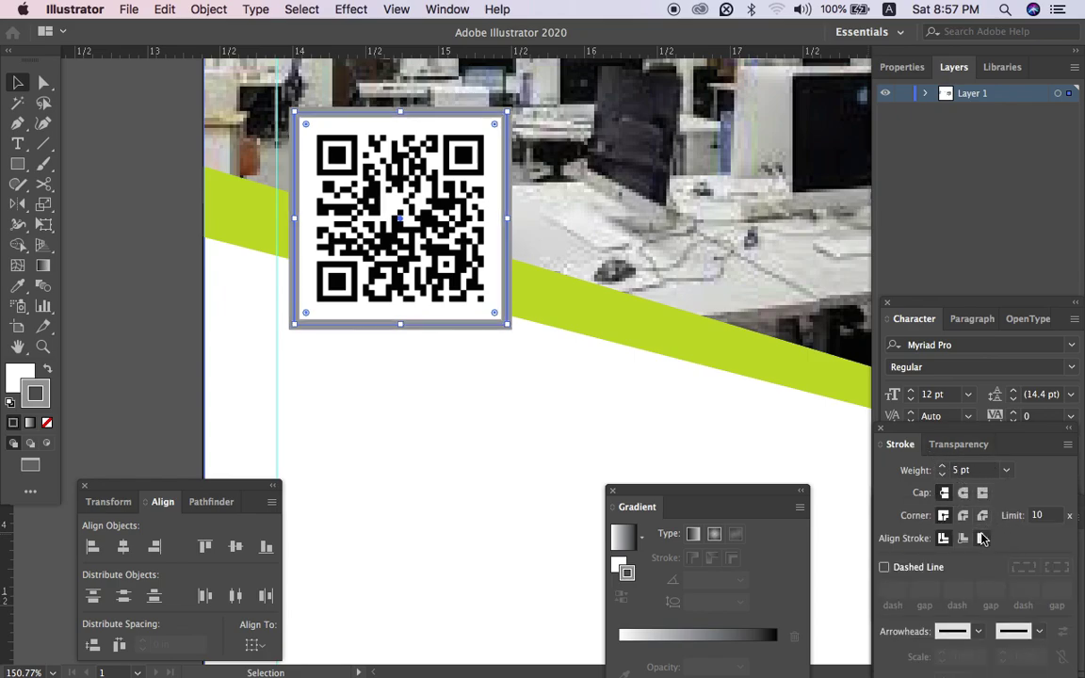
left_click(982, 538)
Create a justified area text frame of black placeholder text, about 2 by 2.6 in, at the lower left of the left panel's white area.
scroll(146, 377, "down", 5)
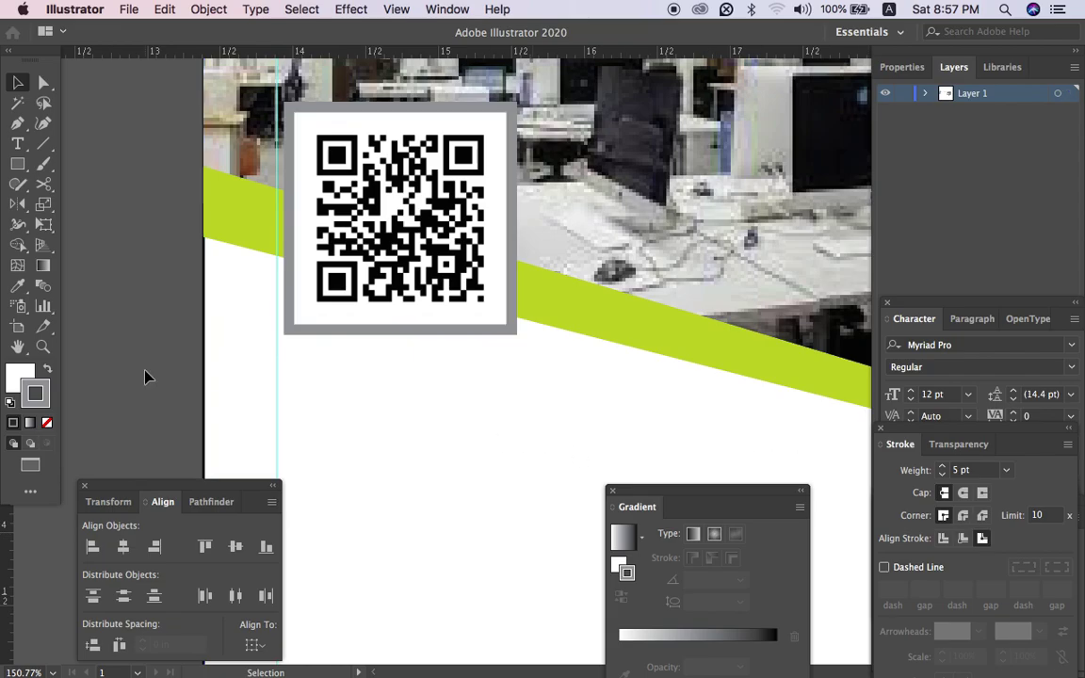
key("Tab")
scroll(153, 377, "down", 2)
scroll(197, 375, "up", 3)
scroll(228, 368, "down", 2)
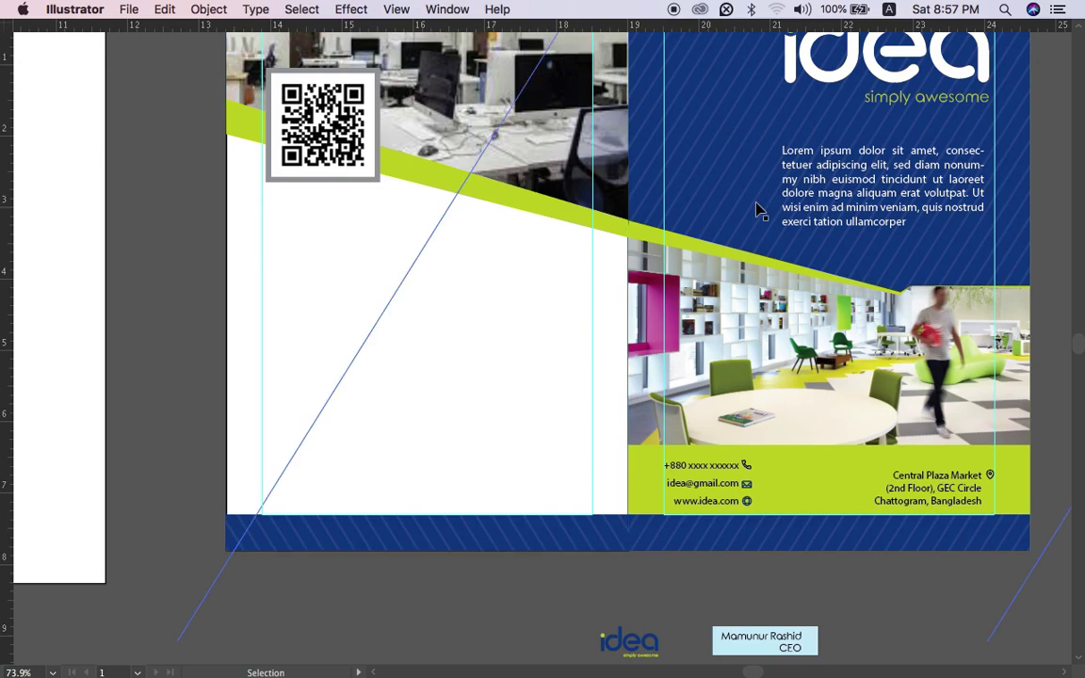
left_click(819, 187)
key("Tab")
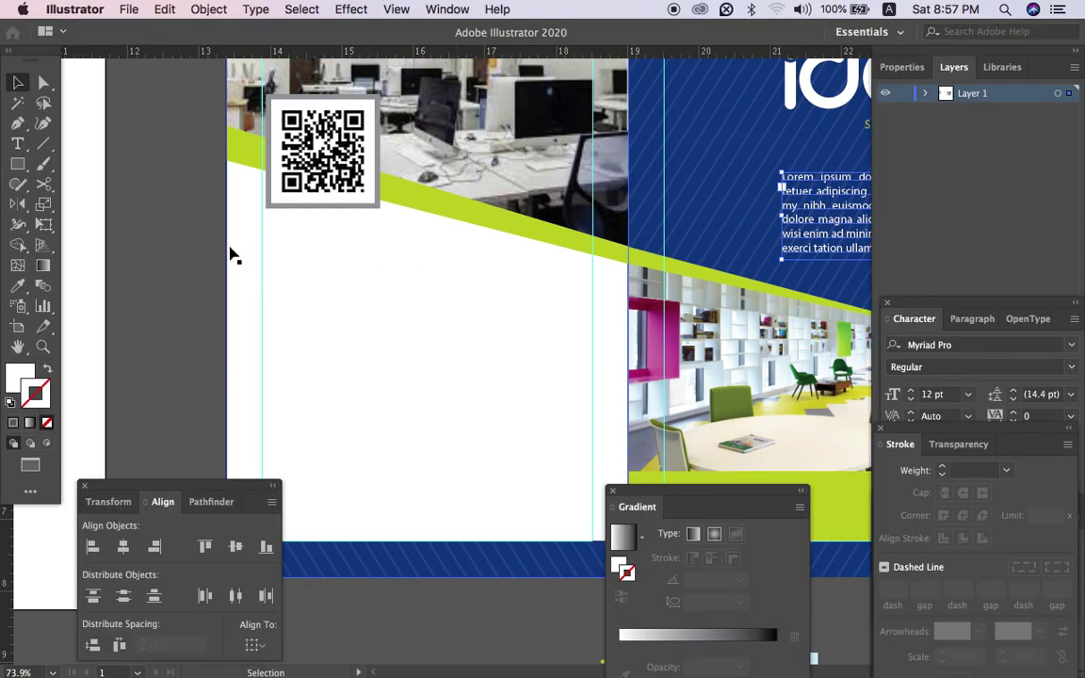
key("t")
left_click_drag(274, 349, 421, 543)
left_click(19, 81)
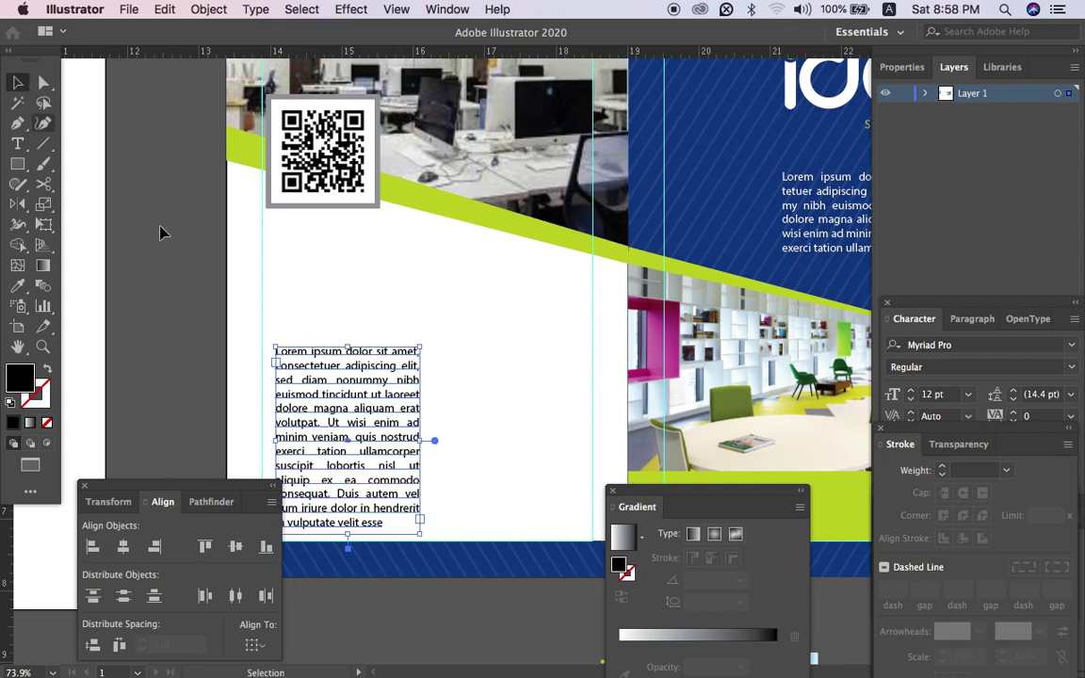
Duplicate the text frame beside the original as a second column and shift both columns to sit evenly between the left panel's margin guides.
left_click_drag(334, 388, 502, 372)
left_click(354, 393, "shift")
key("shift+Left")
key("Right")
key("Right")
left_click(221, 367)
left_click(308, 383)
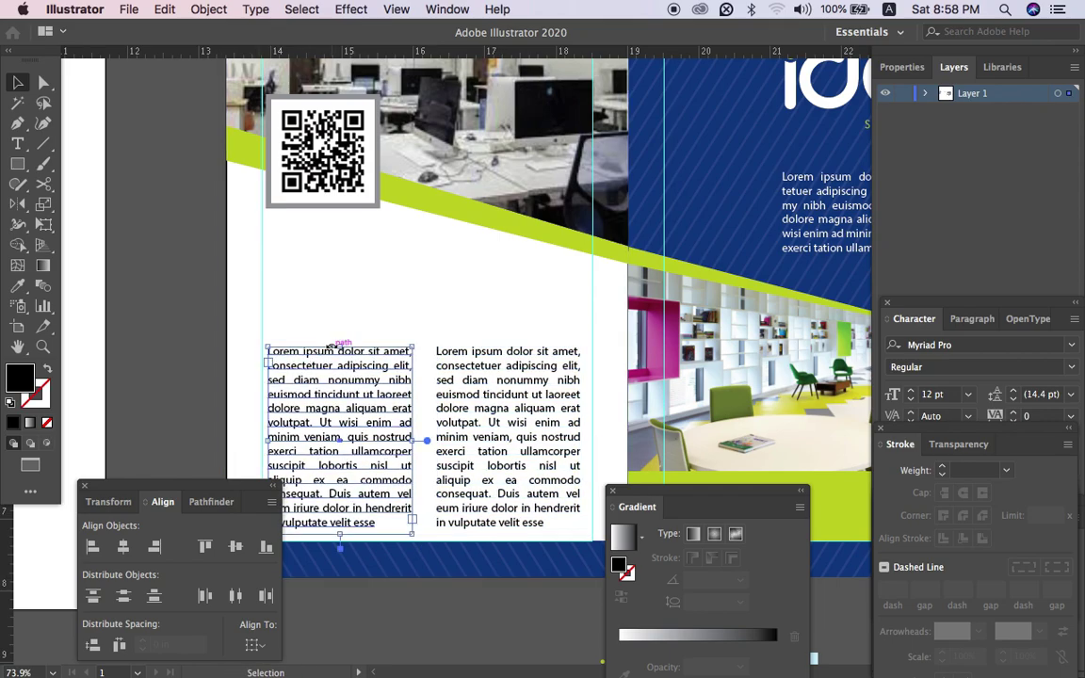
Enlarge the QR code together with its grey-framed white square and nudge it toward the left panel's margin guide.
scroll(195, 262, "down", 2)
left_click(302, 177)
key("super+3")
left_click(366, 160)
key("super+3")
key("super+alt+3")
left_click_drag(394, 190, 416, 211)
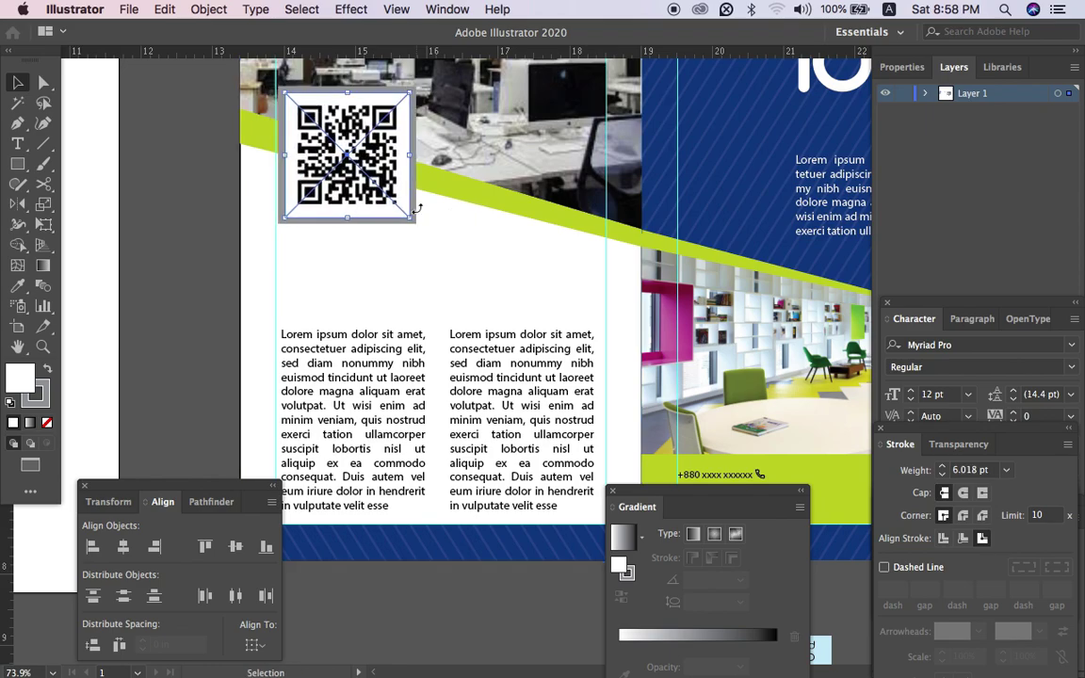
key("Left")
left_click(221, 274)
Create a line of point text reading ABOUT on the empty canvas beside the left panel.
scroll(339, 264, "down", 5)
key("Tab")
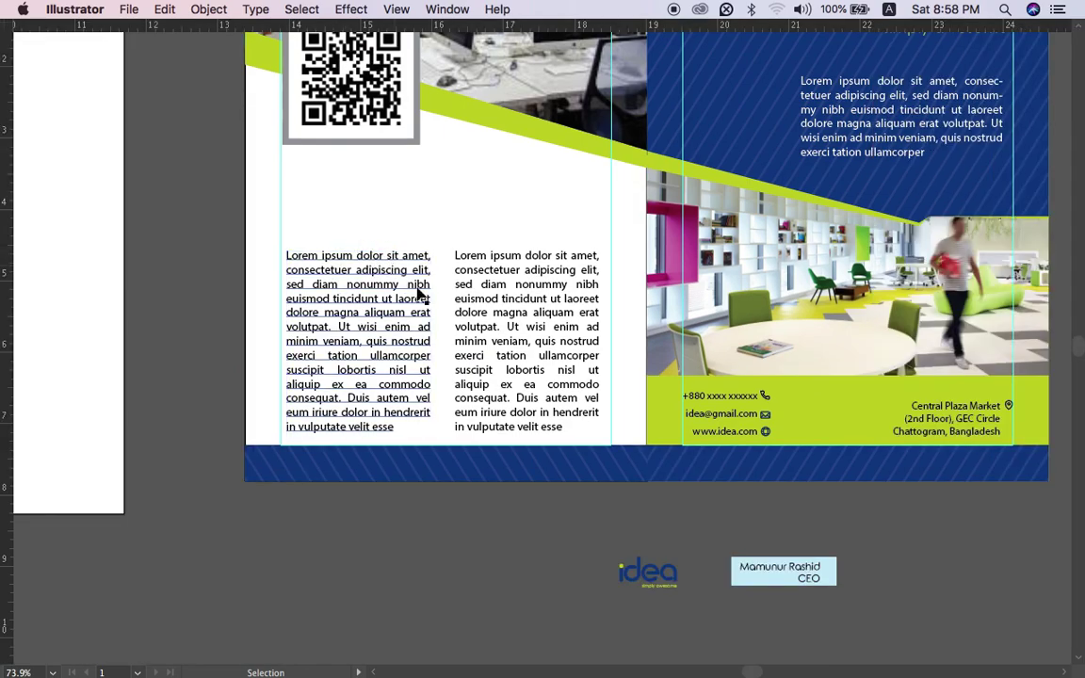
scroll(589, 520, "up", 6)
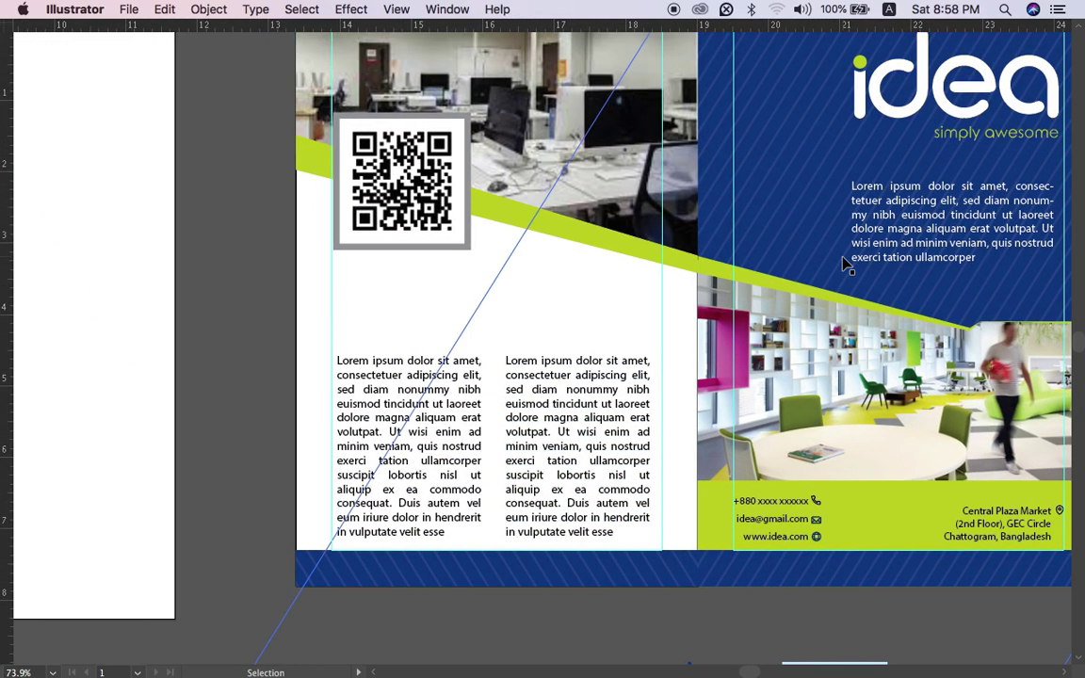
key("Tab")
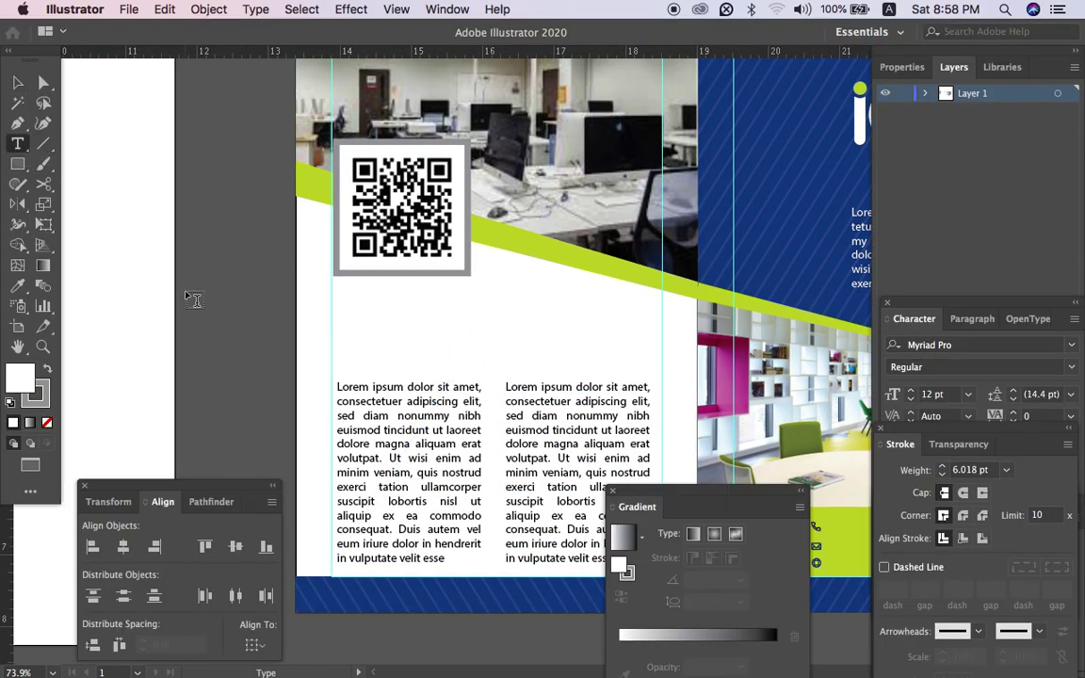
left_click(207, 304)
type("BU")
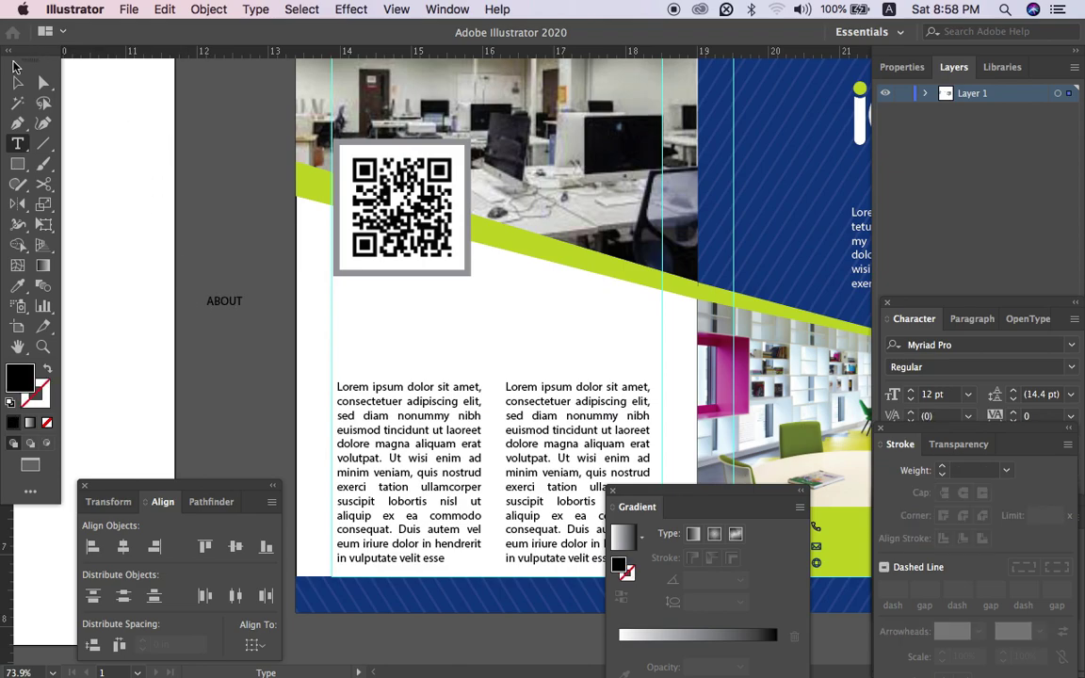
left_click(17, 82)
left_click(640, 380)
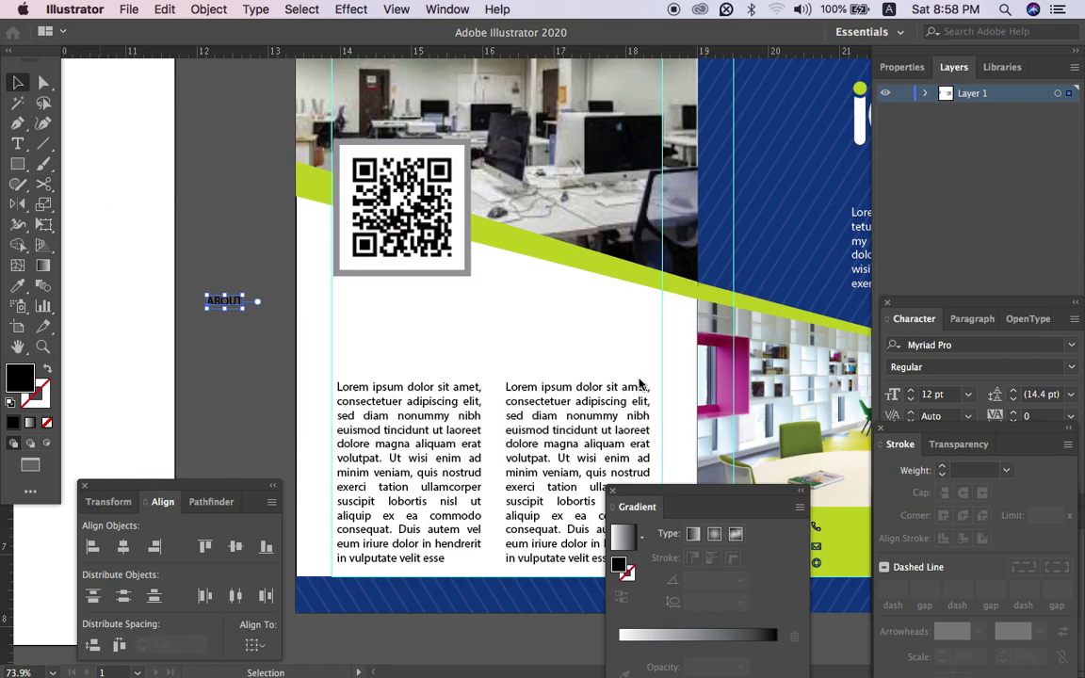
Copy the Rounded Elegance text style from the light blue name label onto the ABOUT text.
left_click(18, 286)
key("Tab")
scroll(342, 362, "down", 4)
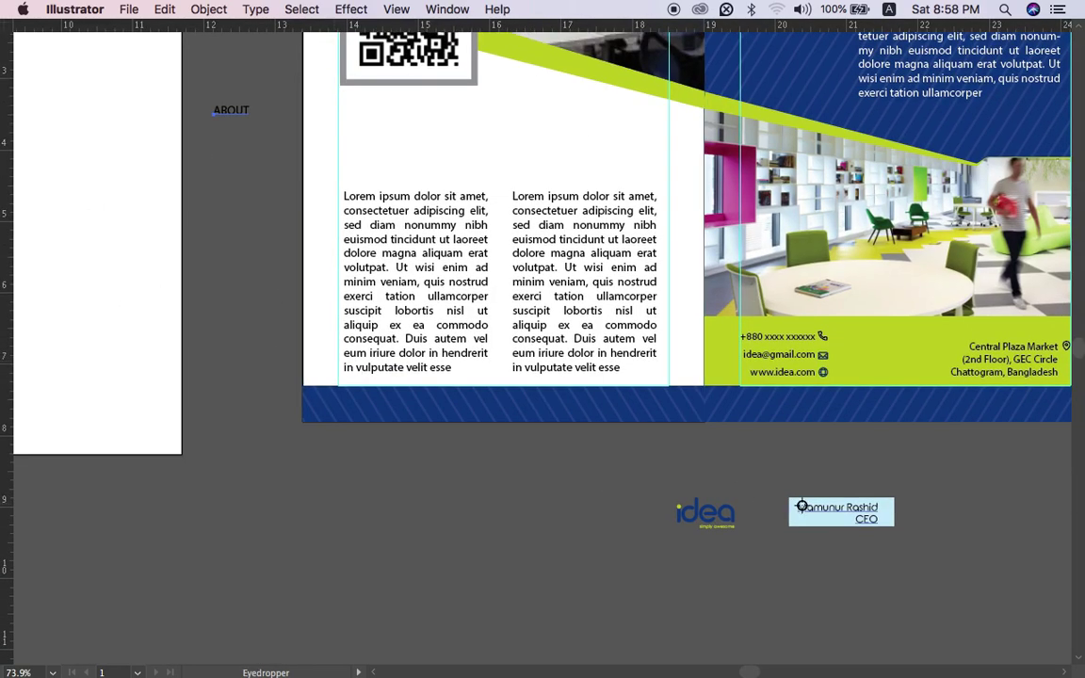
left_click(834, 511)
key("v")
Place the ABOUT heading above the first text column, enlarged to about 30 pt and flush with the column's left edge.
left_click_drag(217, 120, 367, 156)
left_click_drag(243, 139, 408, 175)
key("Right")
key("Right")
key("Right")
key("Right")
left_click(422, 215, "shift")
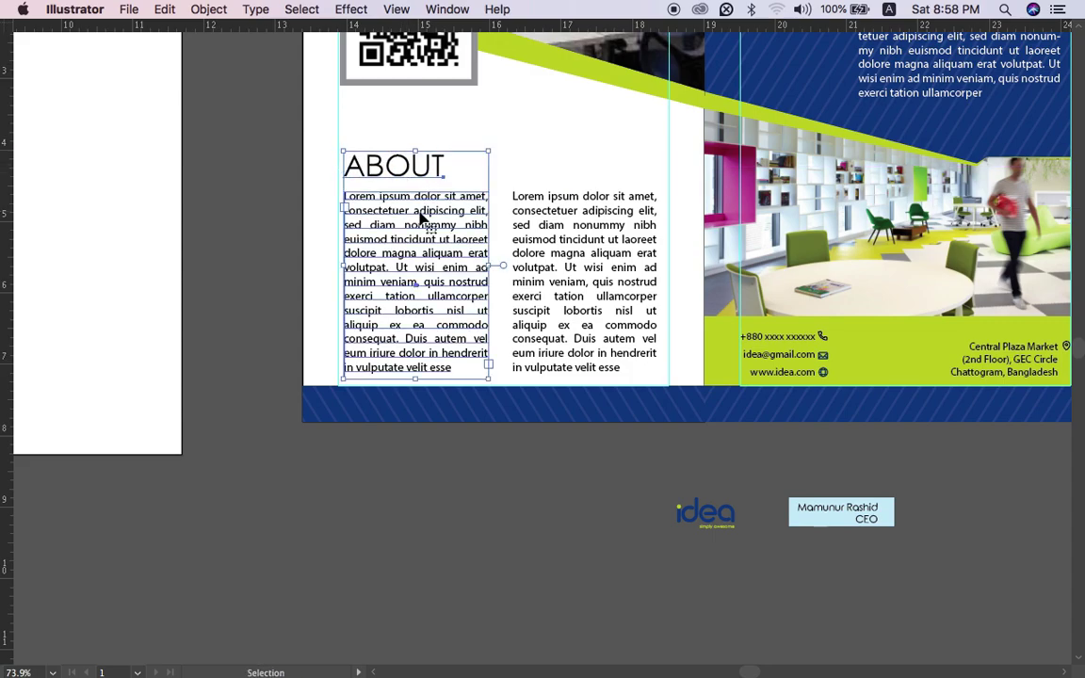
left_click(259, 251)
Recolor the ABOUT heading lime green by sampling the diagonal lime band.
left_click(409, 172)
key("Tab")
left_click(18, 285)
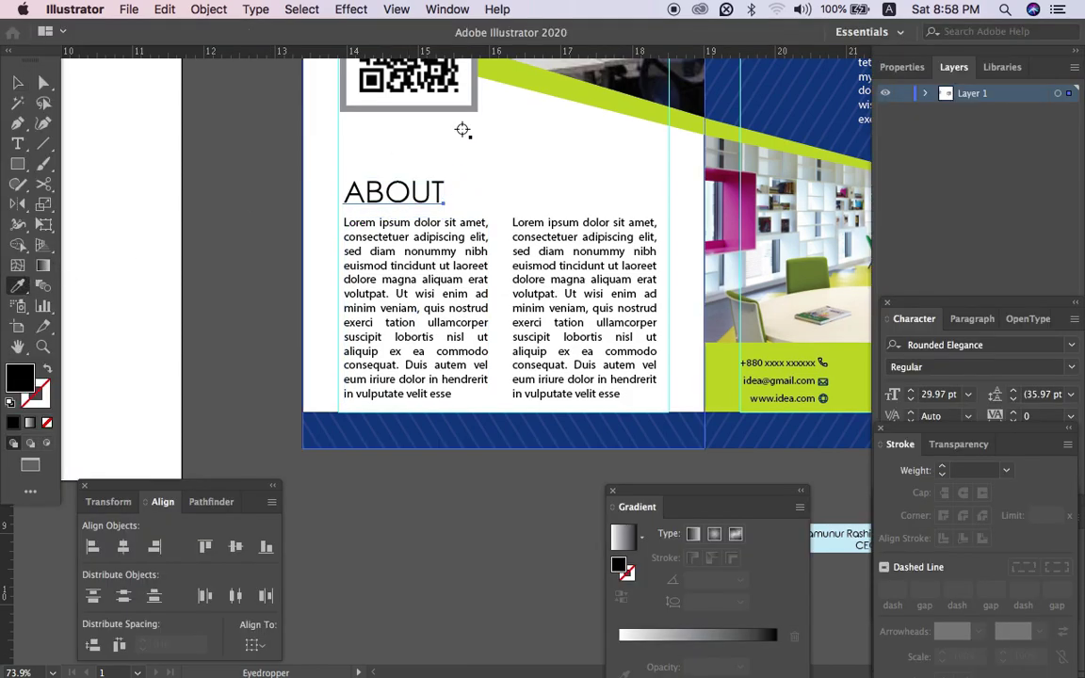
left_click(539, 85)
key("v")
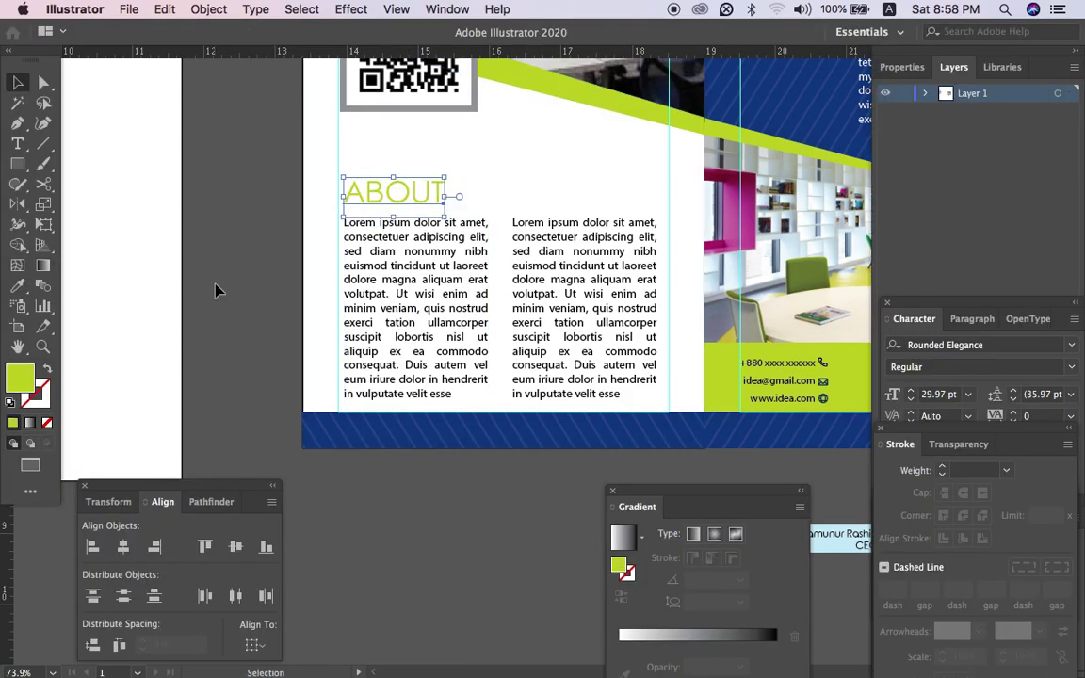
Scale the ABOUT heading down proportionally to about 22.6 pt.
left_click(217, 291)
scroll(374, 273, "up", 5)
left_click(404, 201)
left_click(403, 151)
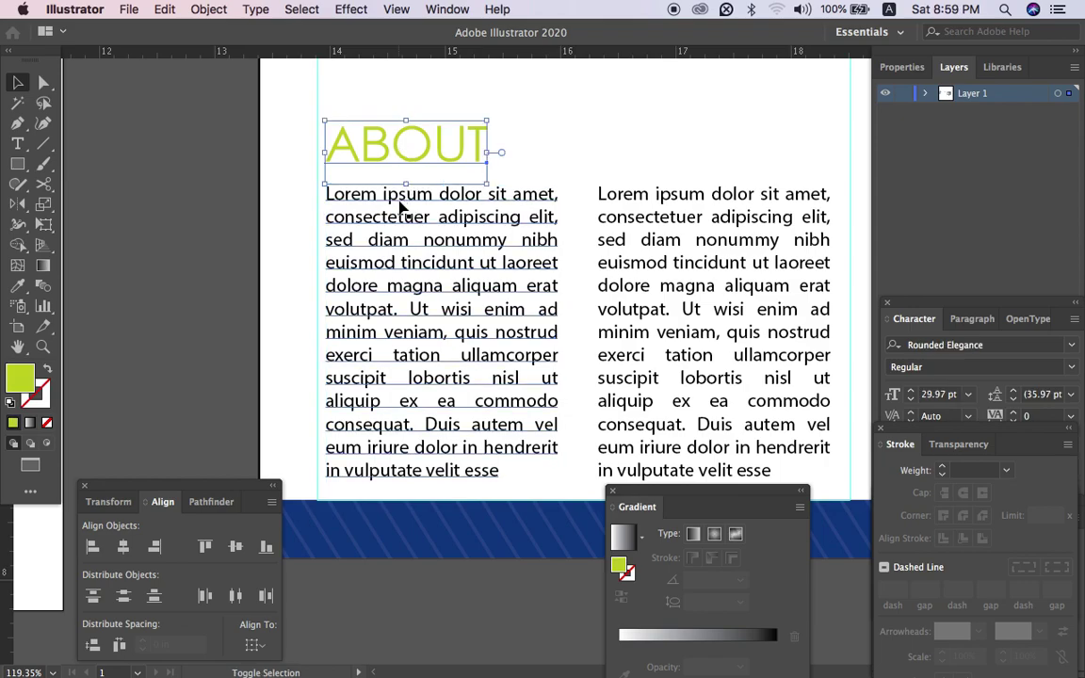
left_click(509, 162)
left_click(456, 167)
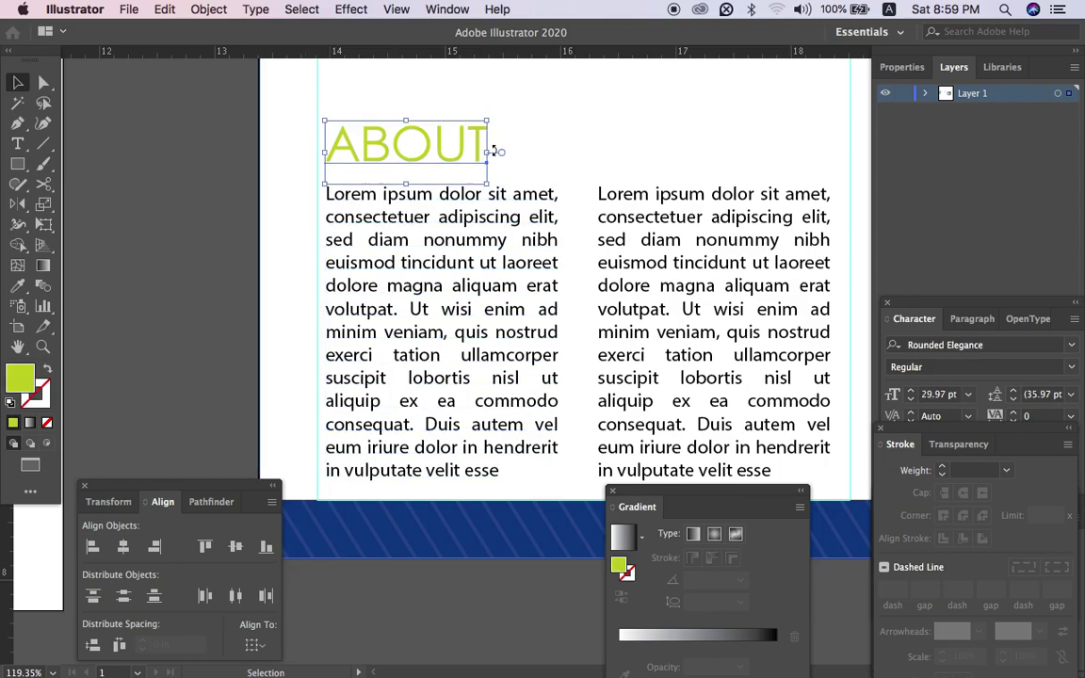
left_click_drag(487, 153, 448, 157)
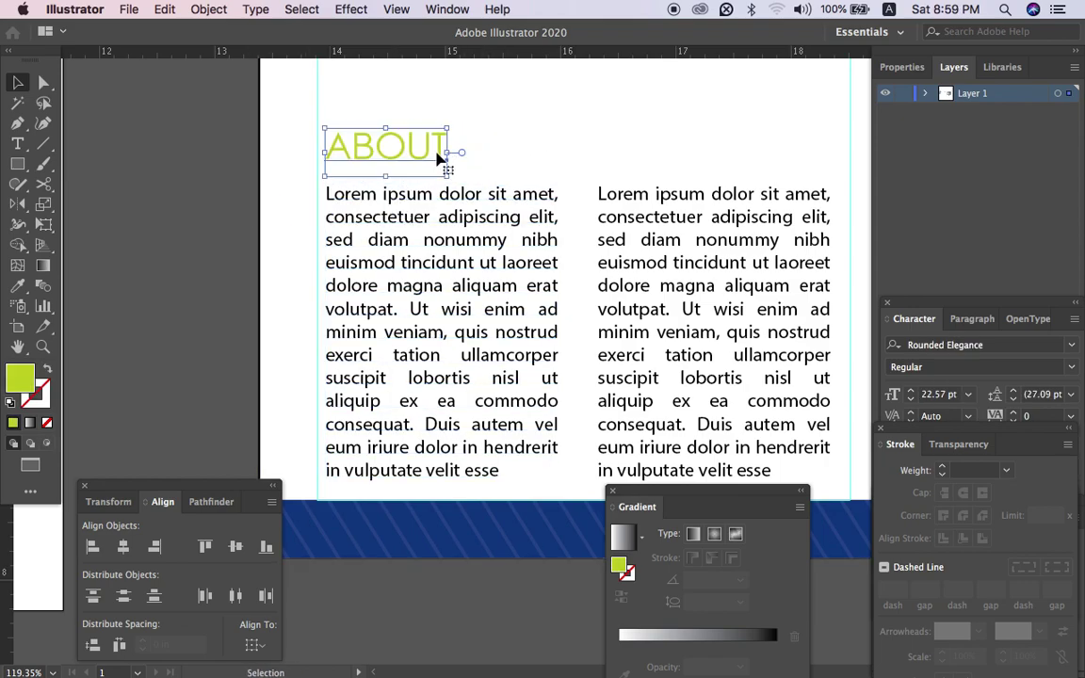
Change the heading above the first text column to read ABOUT US.
key("t")
double_click(438, 151)
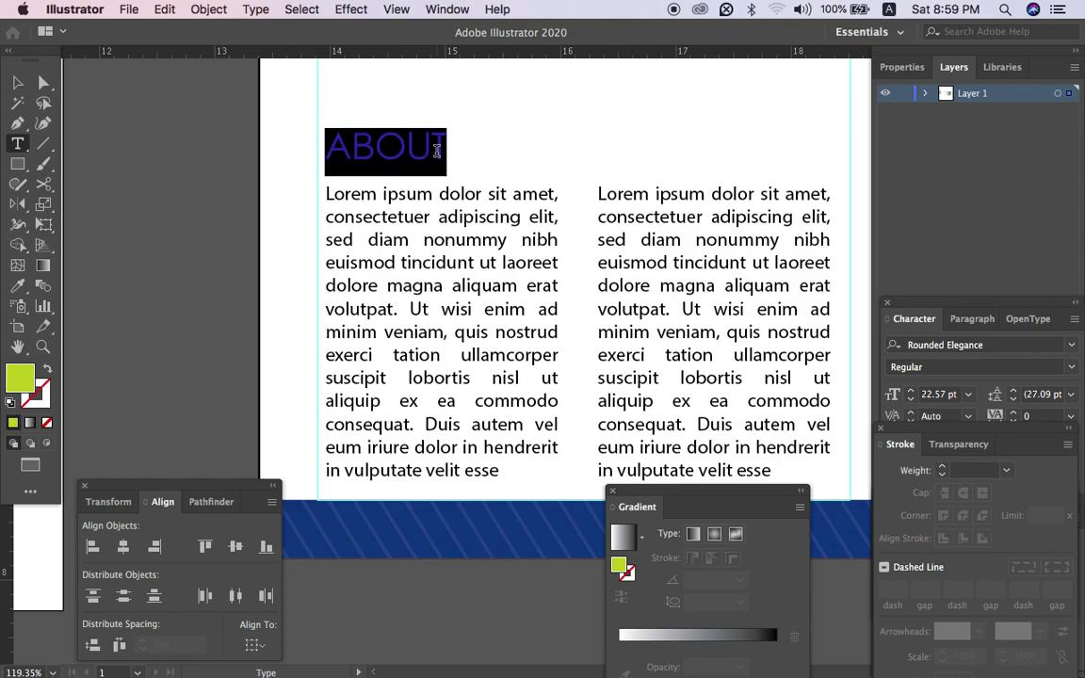
type("ABOUT US")
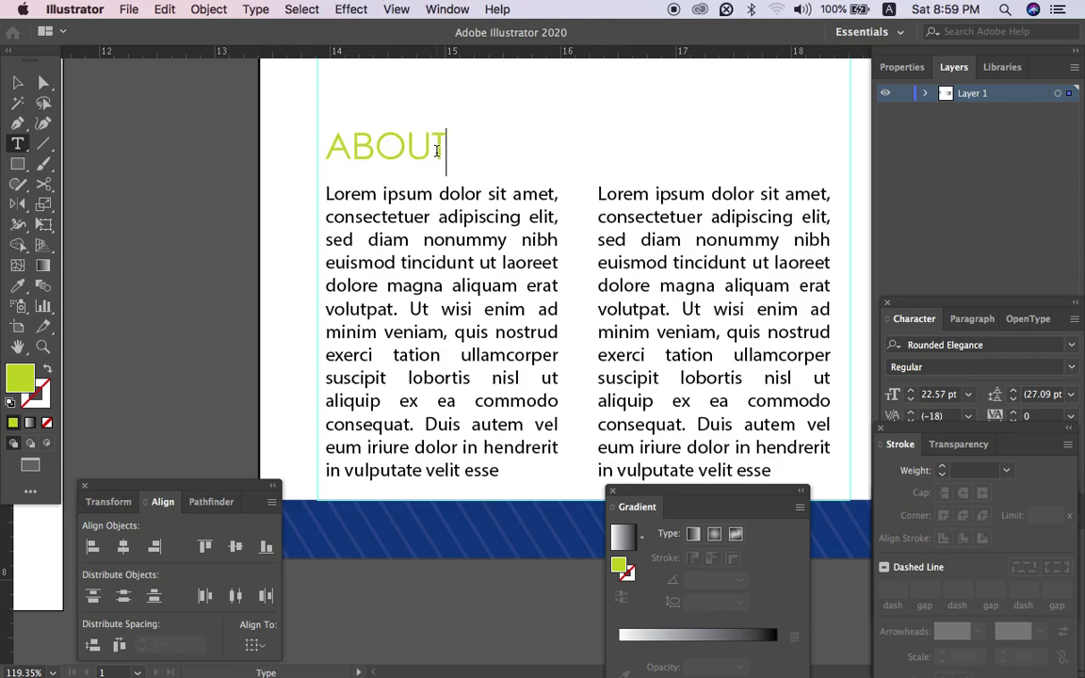
left_click(13, 75)
Shift the ABOUT US heading to the first column's left edge and reduce it to about 16.6 pt.
key("shift+Right")
key("shift+Right")
key("shift+Right")
key("Right")
key("Right")
key("Right")
key("Right")
key("Right")
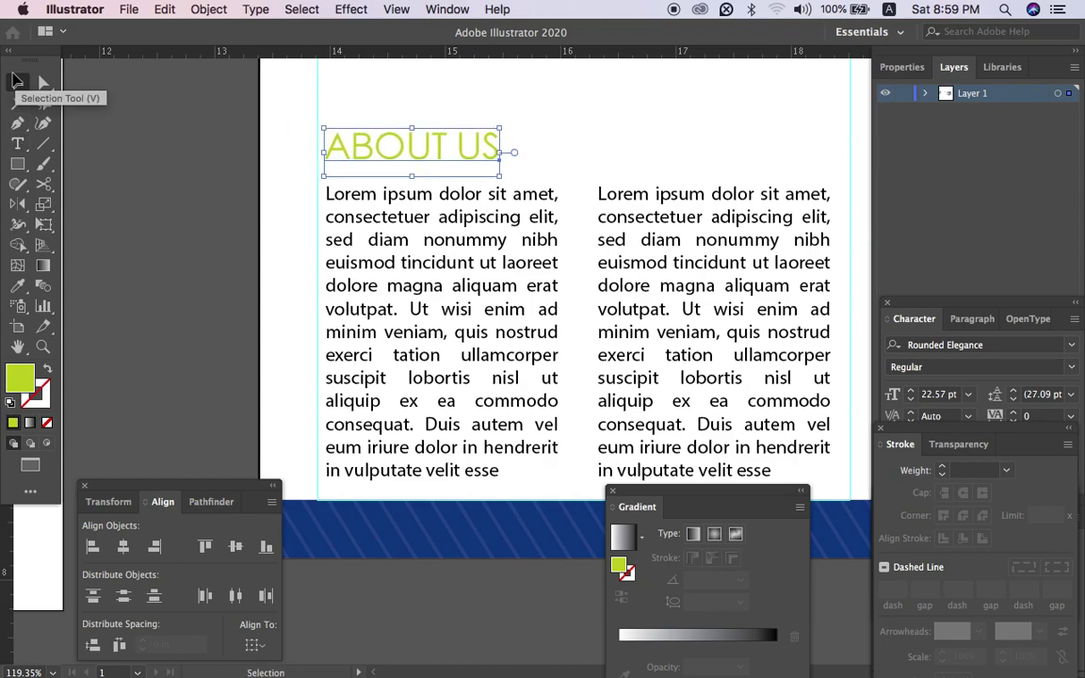
left_click_drag(503, 125, 458, 141)
Color only the word US in the heading dark blue, sampled from the blue swatch square above the blank artboard.
double_click(429, 160)
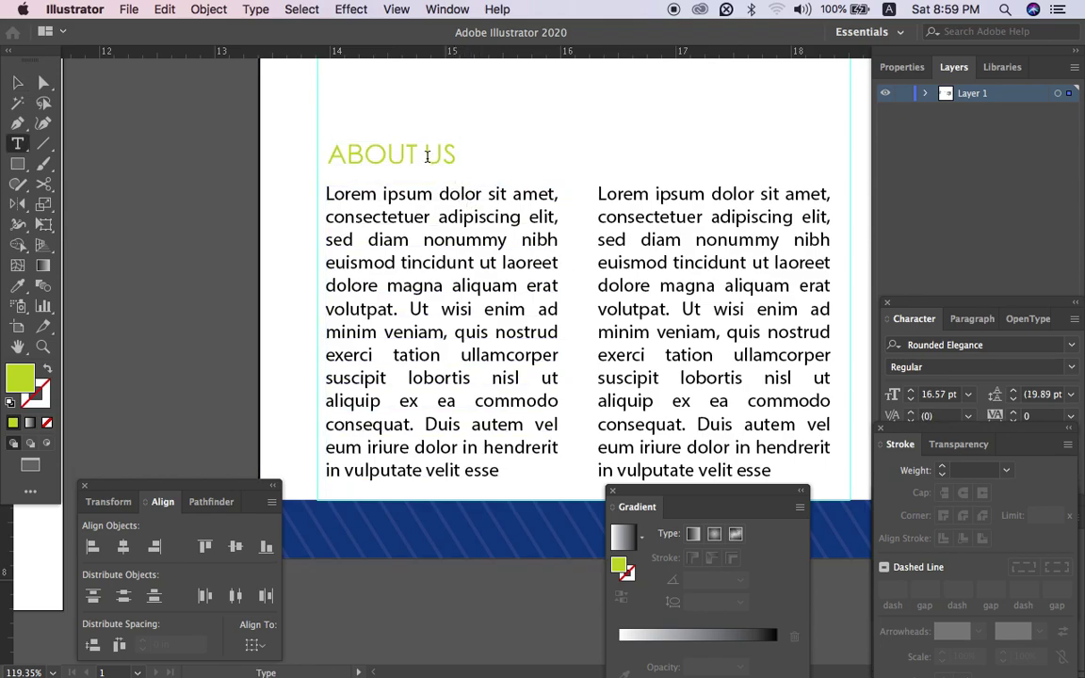
double_click(440, 154)
left_click(24, 284)
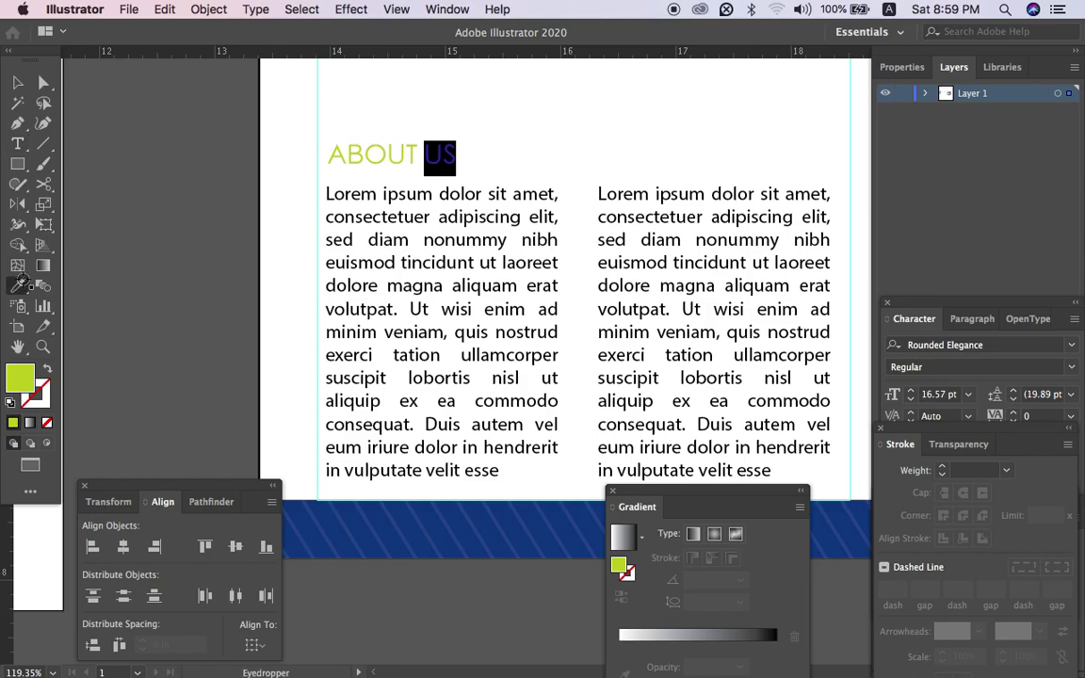
scroll(179, 254, "down", 4)
scroll(208, 242, "down", 2)
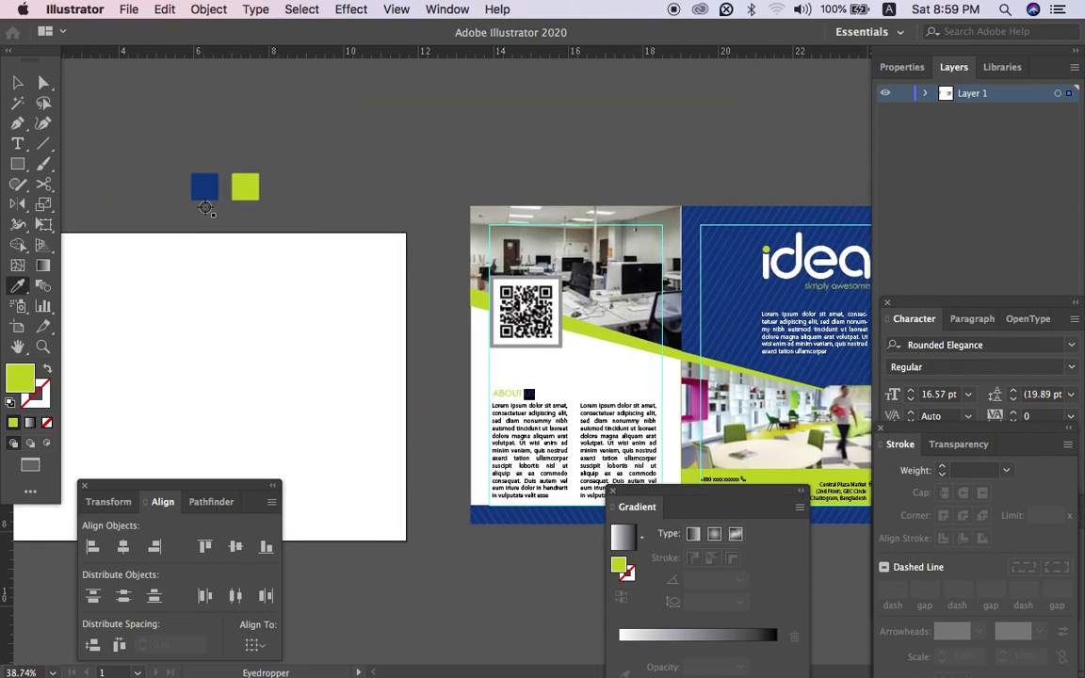
left_click(205, 187)
left_click(19, 83)
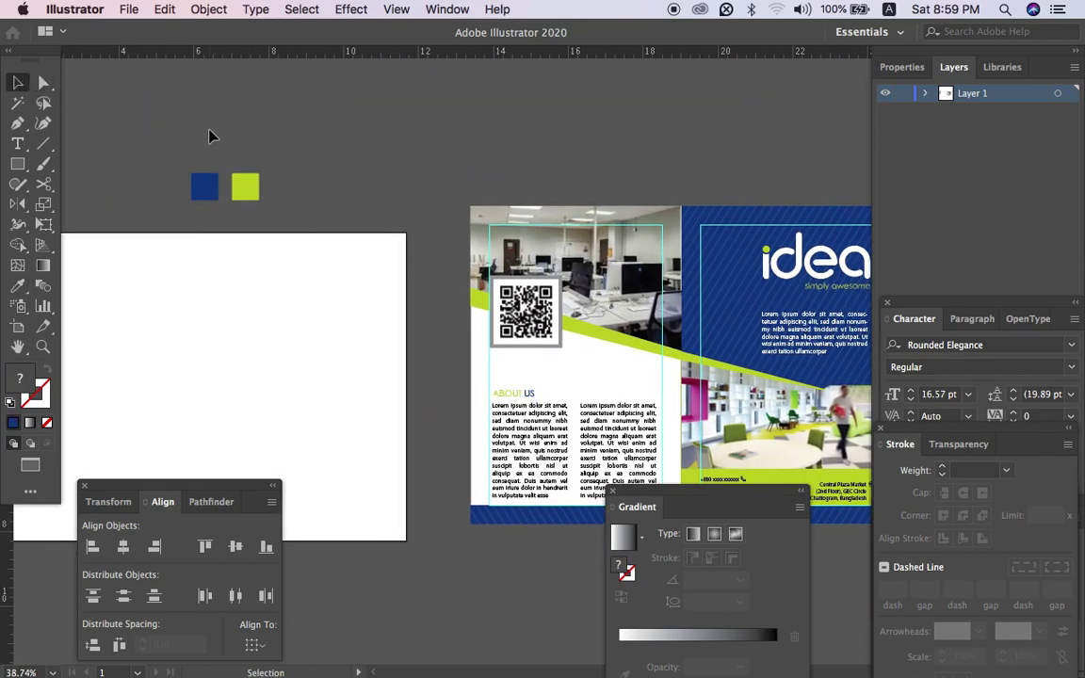
Duplicate the ABOUT US heading horizontally so the copy sits above the second text column.
scroll(211, 133, "up", 2)
scroll(462, 276, "up", 3)
key("Tab")
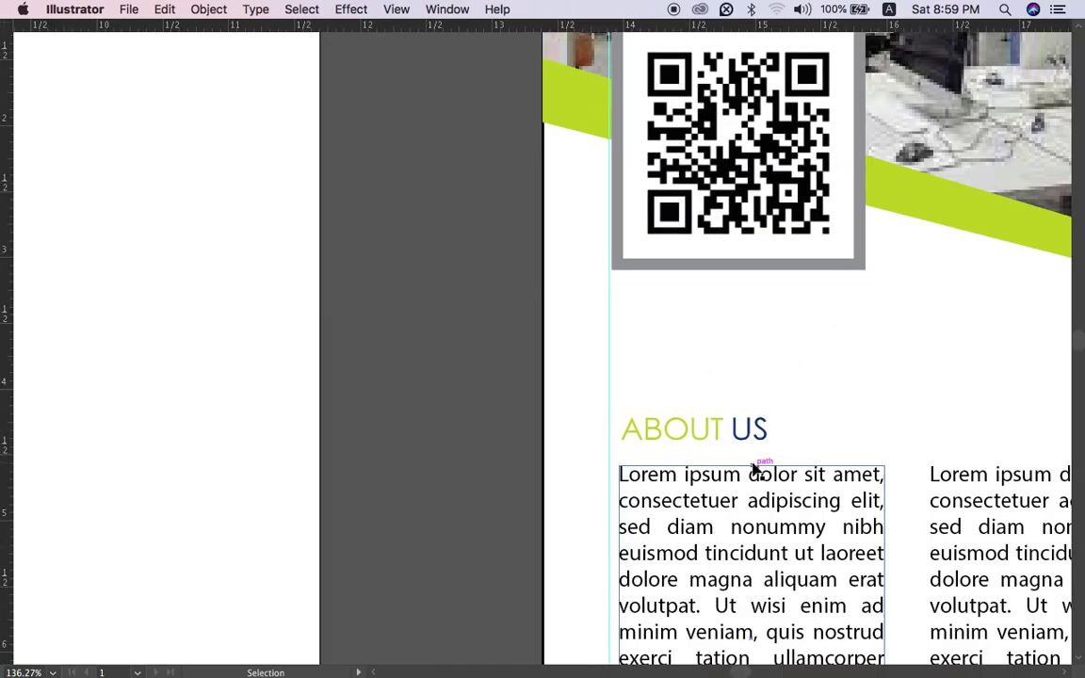
left_click(741, 449)
scroll(741, 447, "right", 5)
scroll(741, 446, "down", 2)
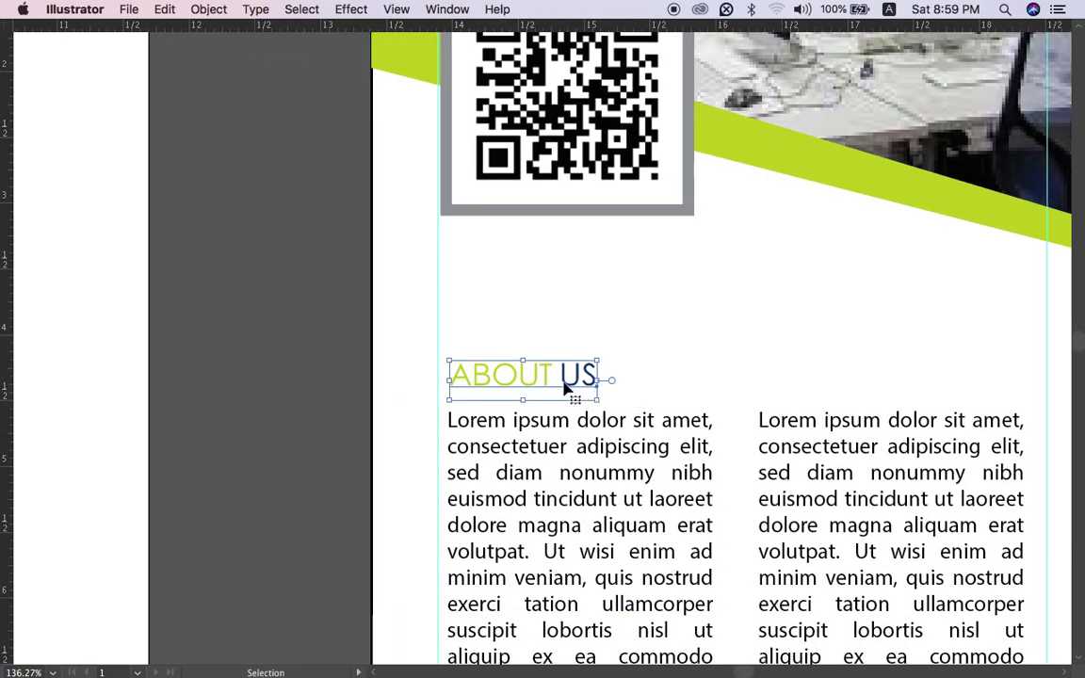
scroll(565, 387, "right", 3)
scroll(565, 386, "down", 1)
left_click_drag(436, 359, 740, 366)
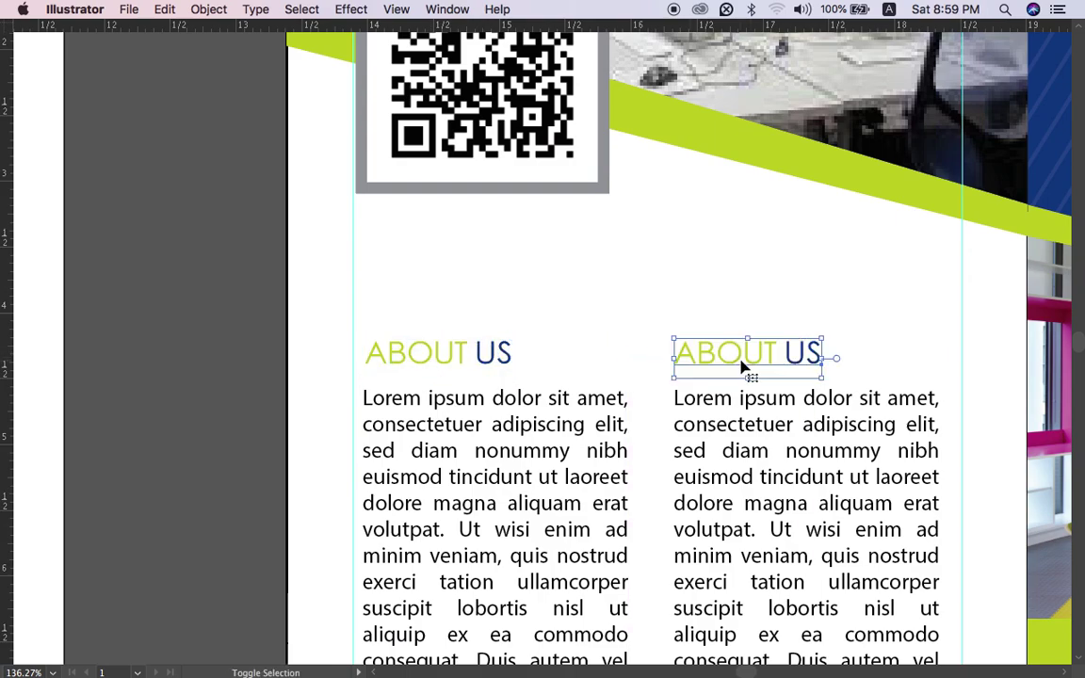
Change the duplicated heading to OUR ACTIVITY, keeping OUR in lime and ACTIVITY in dark blue.
double_click(741, 357)
triple_click(758, 354)
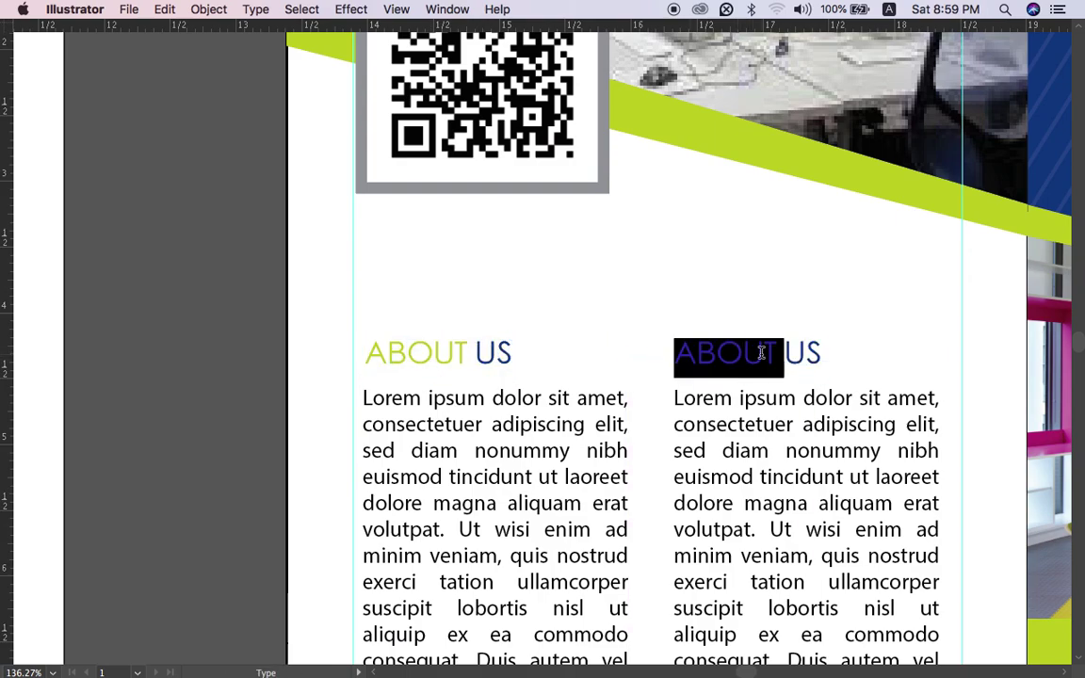
left_click(782, 352)
left_click_drag(778, 355, 589, 358)
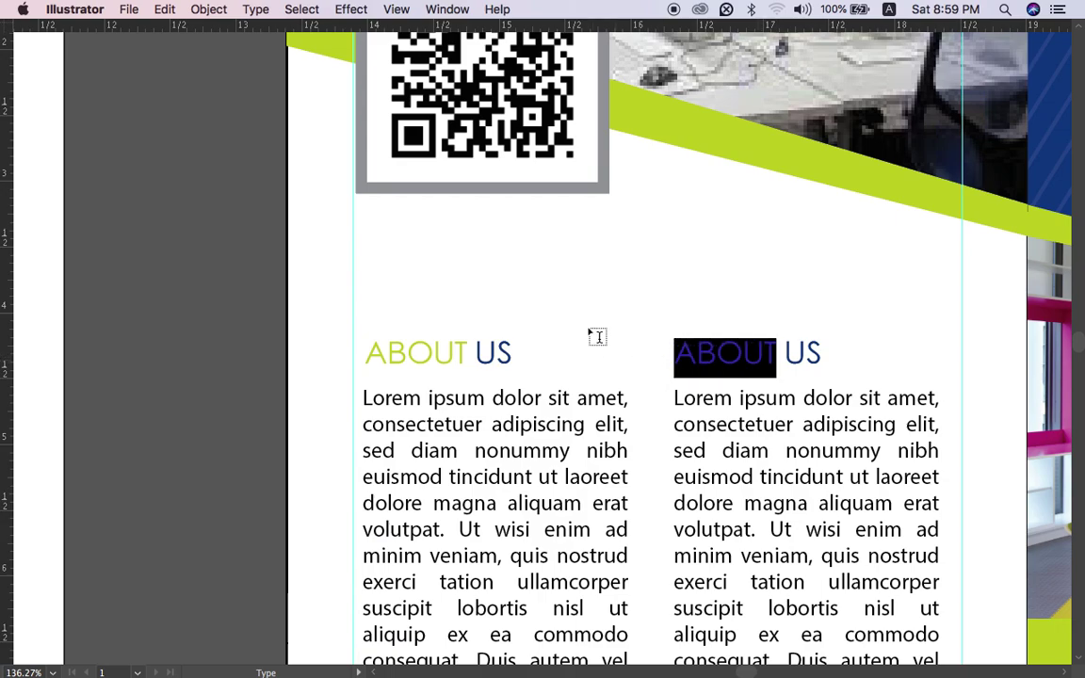
type("OUR")
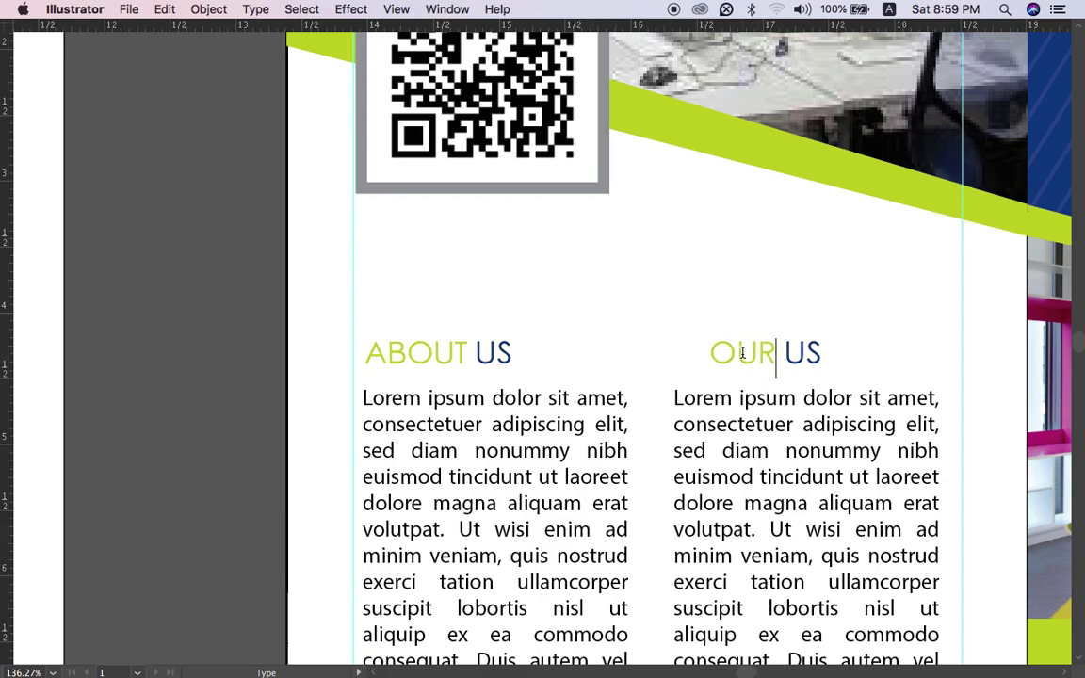
key("shift+Right")
key("shift+Right")
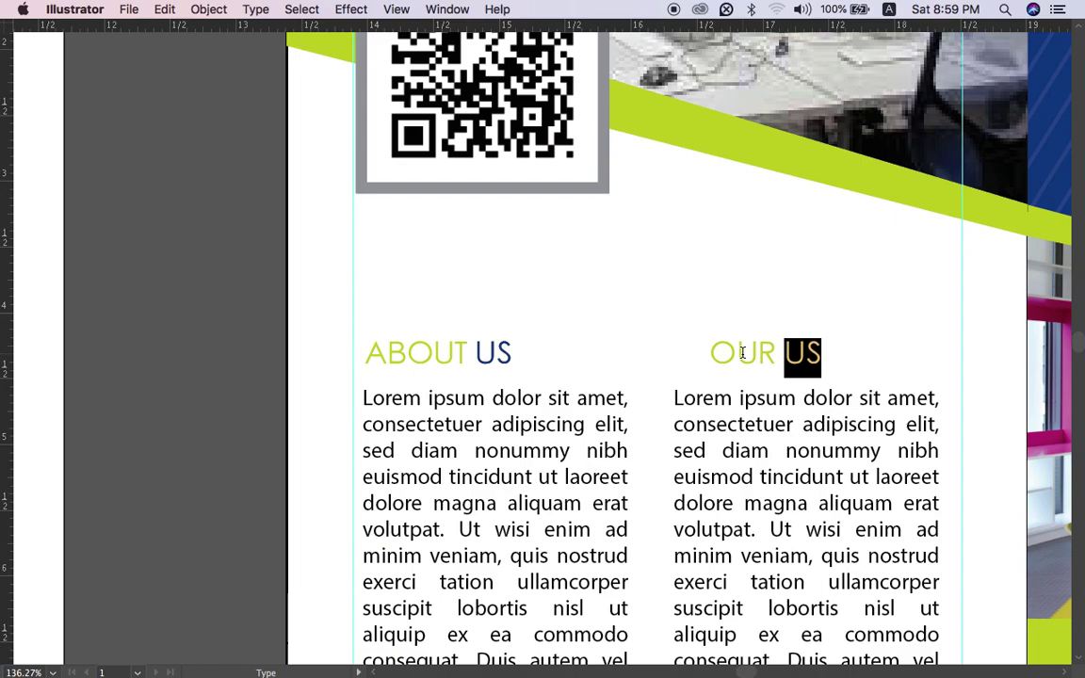
type("ACTIVITY")
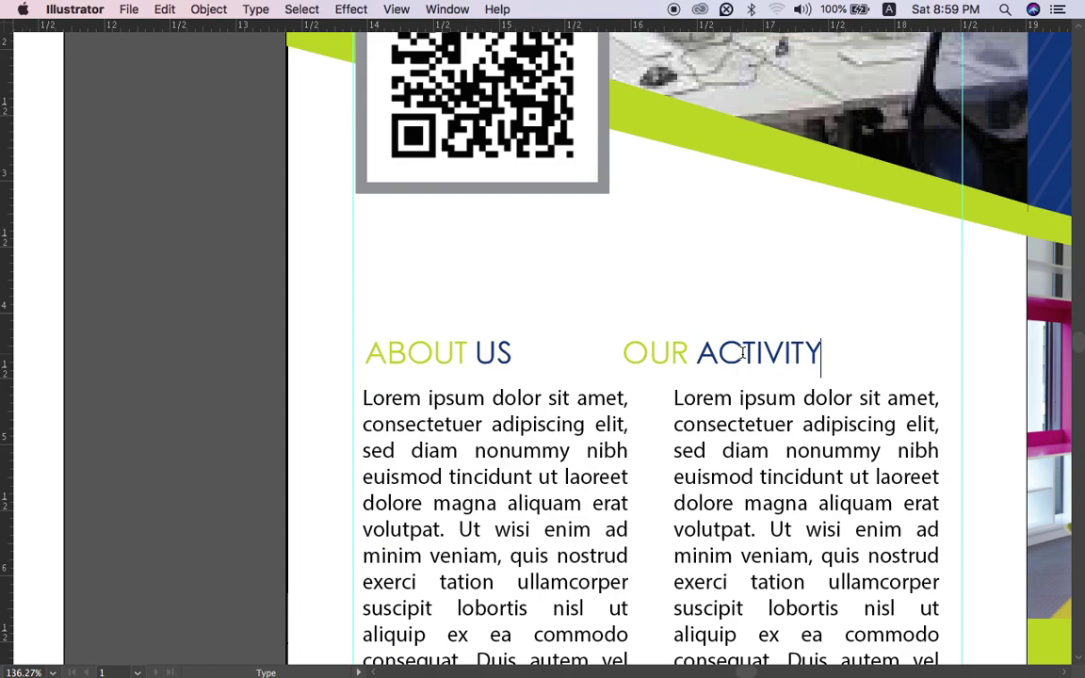
Bring back the toolbar and move the OUR ACTIVITY heading to line up with the second column's left edge.
key("shift+Left")
left_click(448, 9)
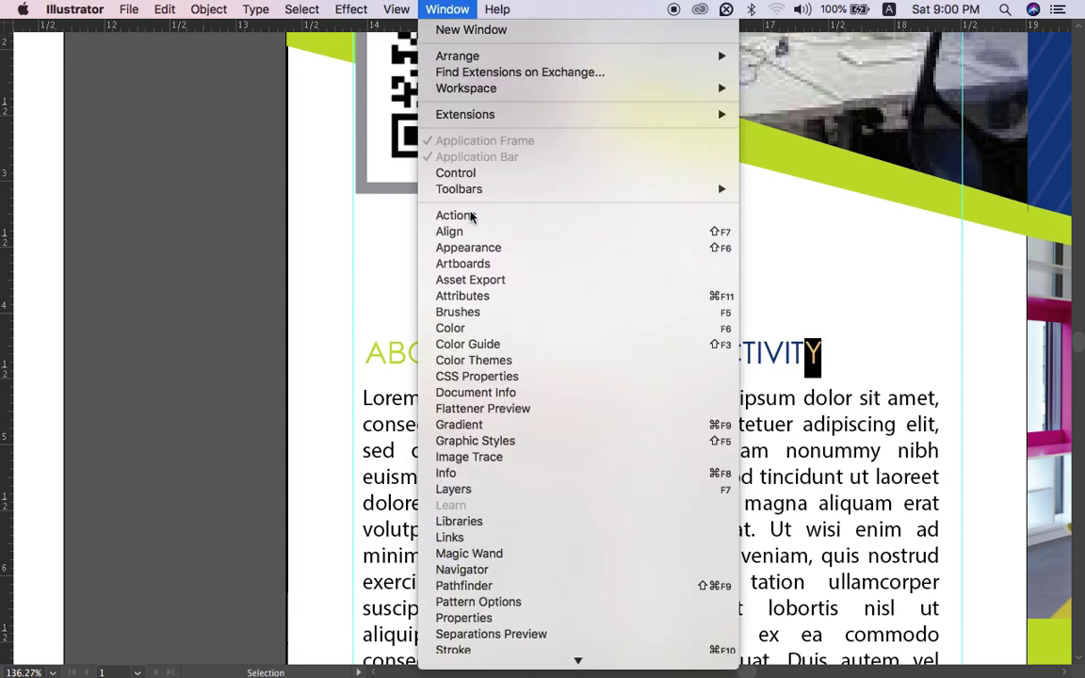
mouse_move(494, 190)
left_click(768, 187)
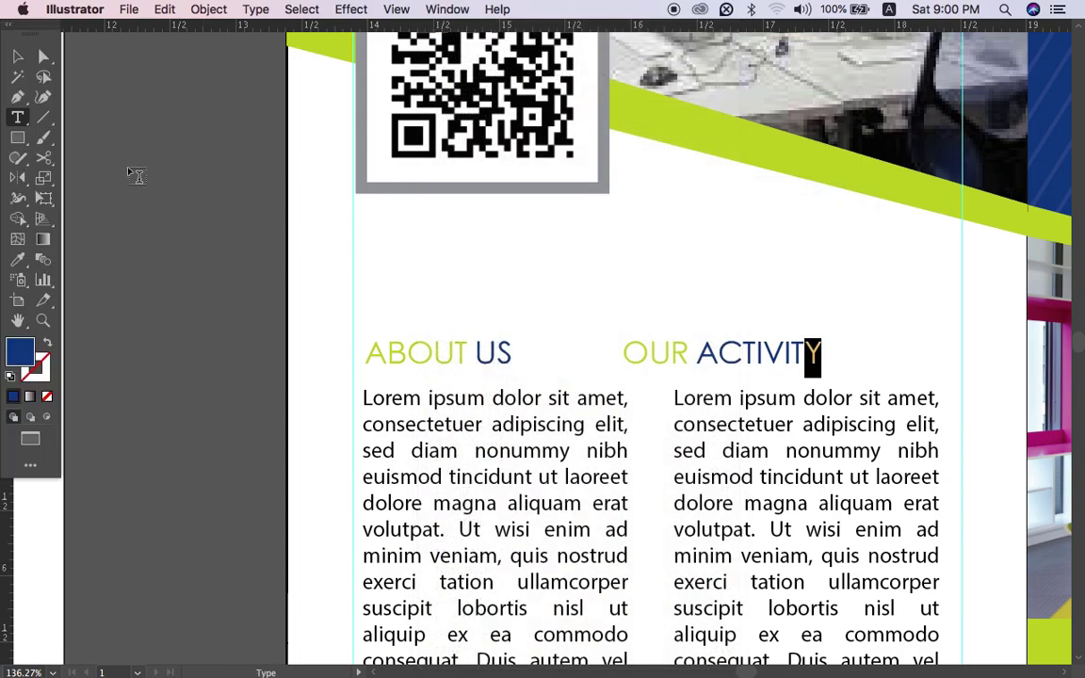
left_click(12, 59)
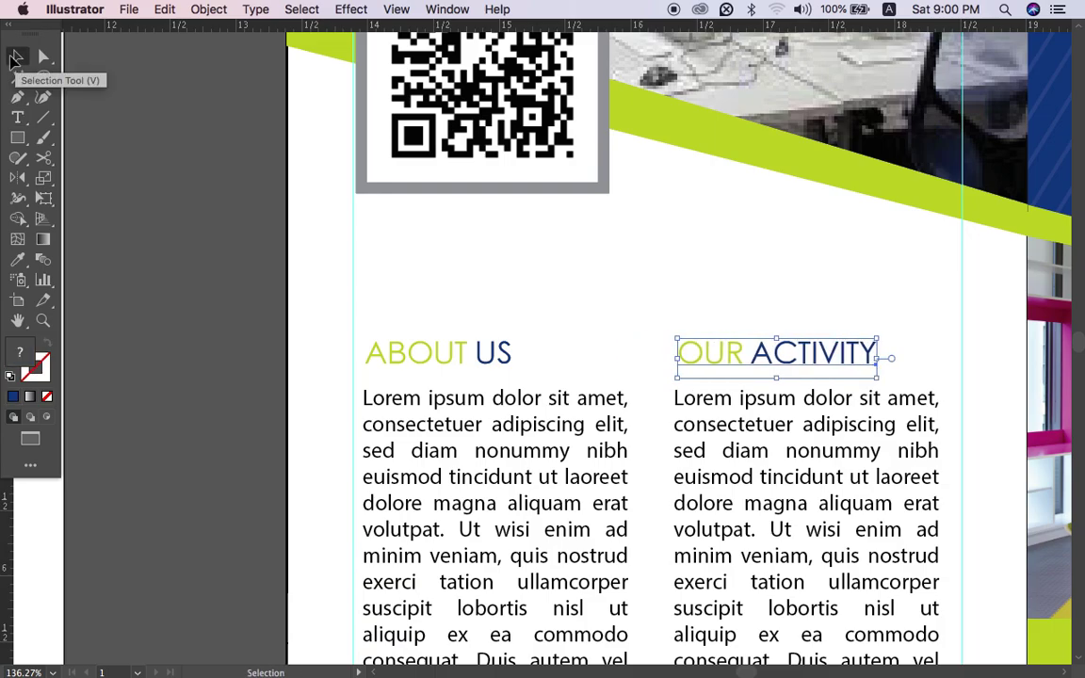
left_click(172, 259)
Hide the office photo on the left panel and select the white background rectangle behind it.
scroll(173, 259, "down", 5)
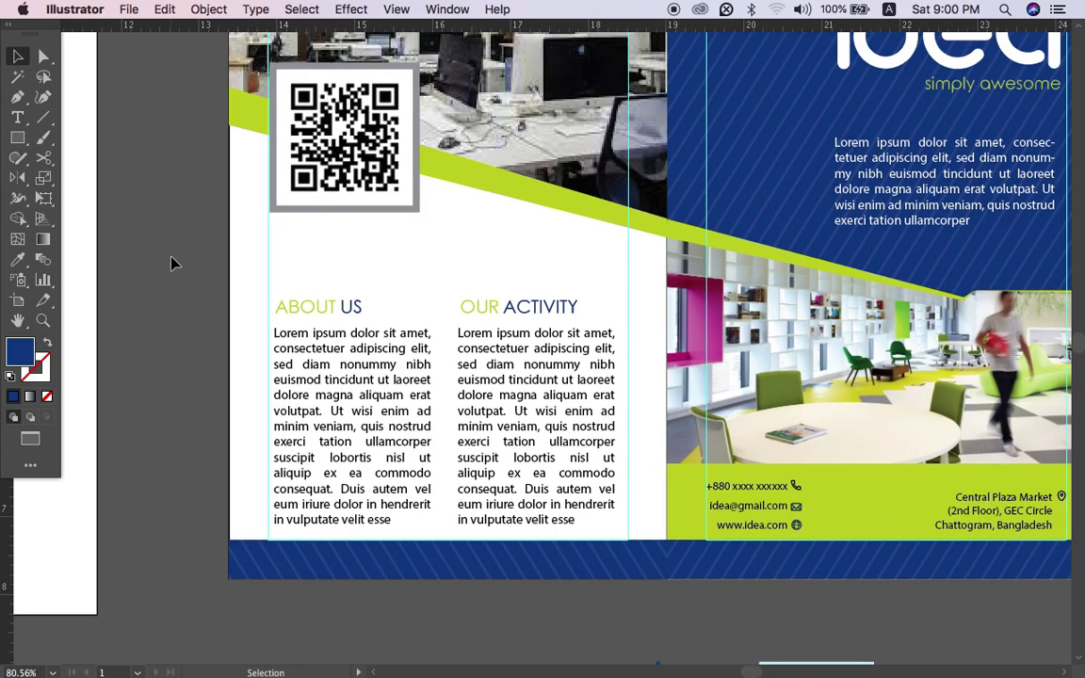
scroll(235, 326, "down", 2)
scroll(238, 341, "up", 2)
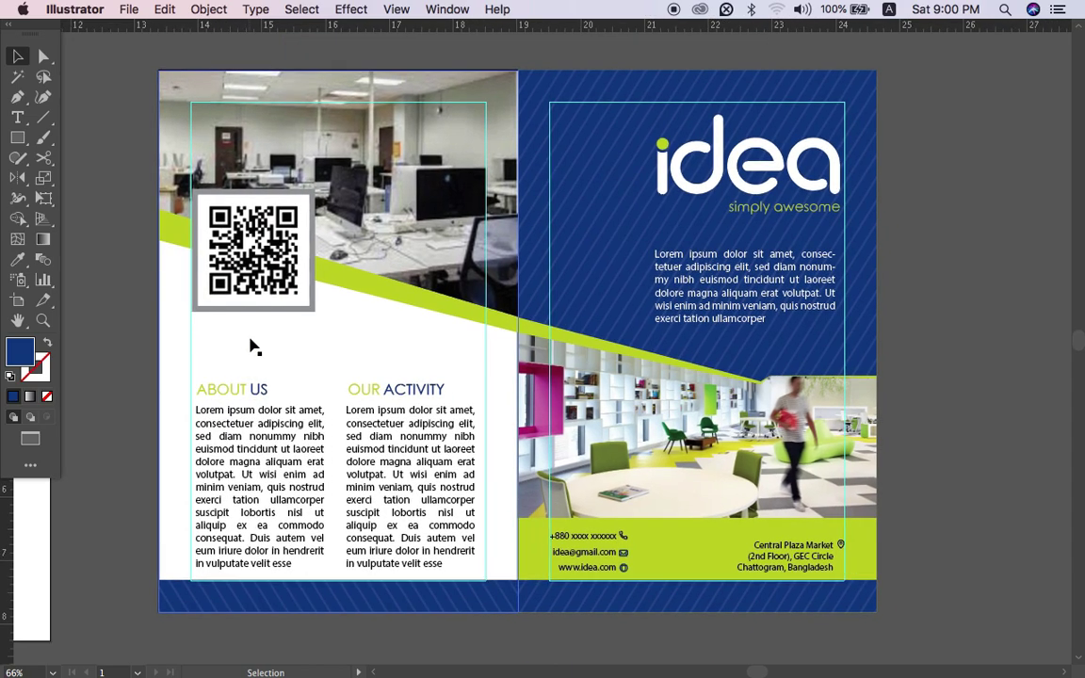
left_click(418, 94)
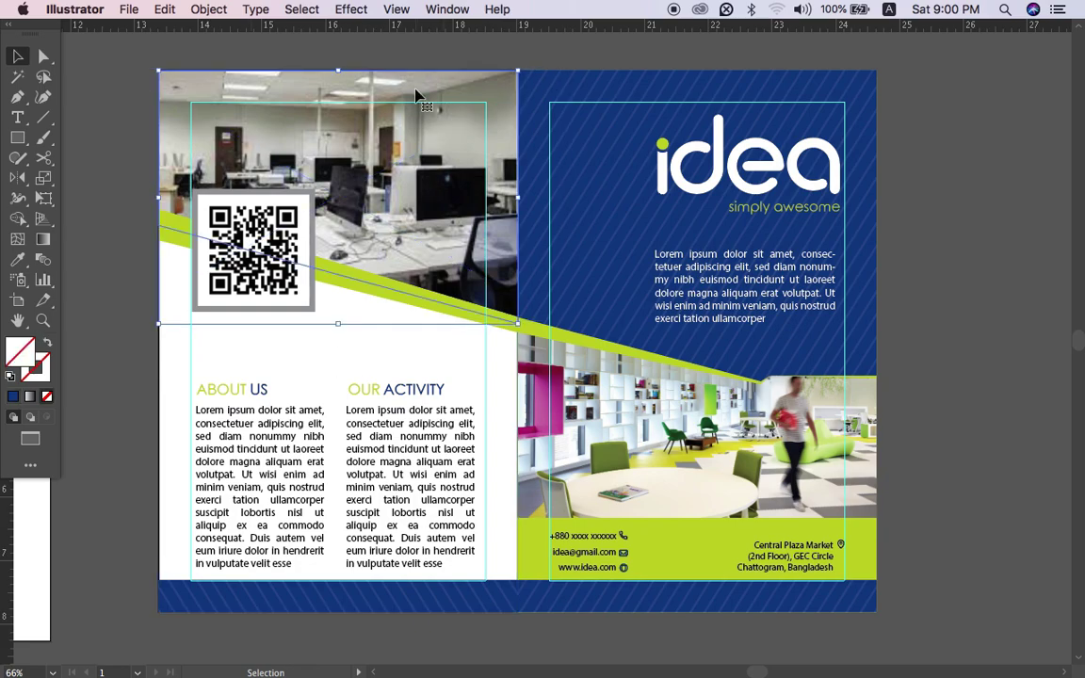
key("Delete")
left_click(506, 92)
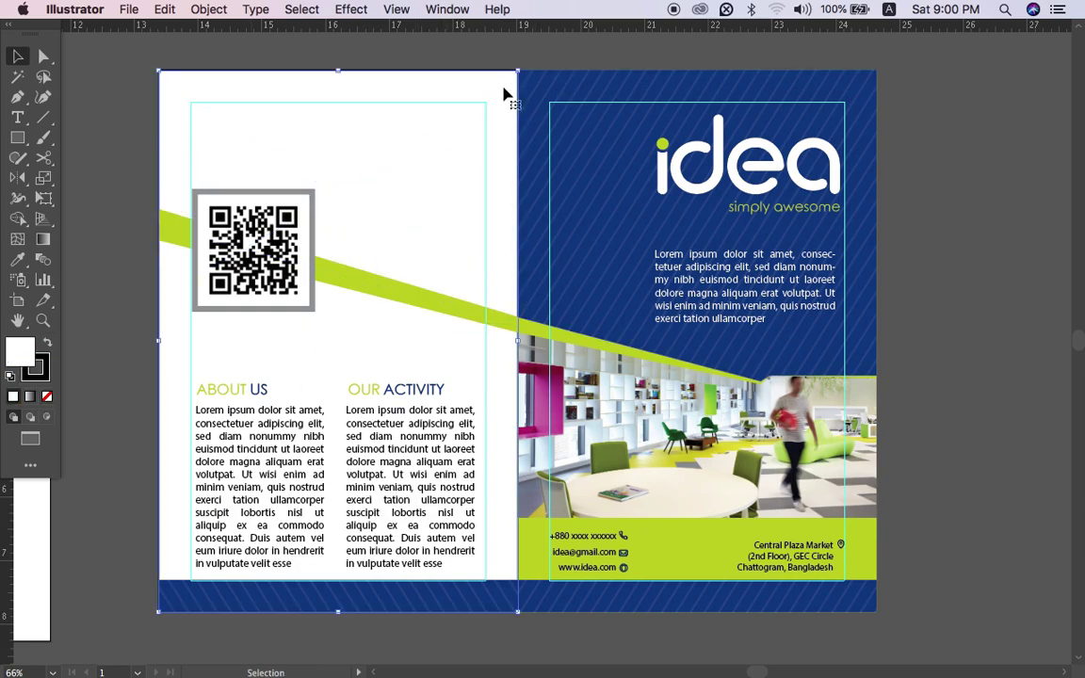
key("Tab")
left_click(41, 399)
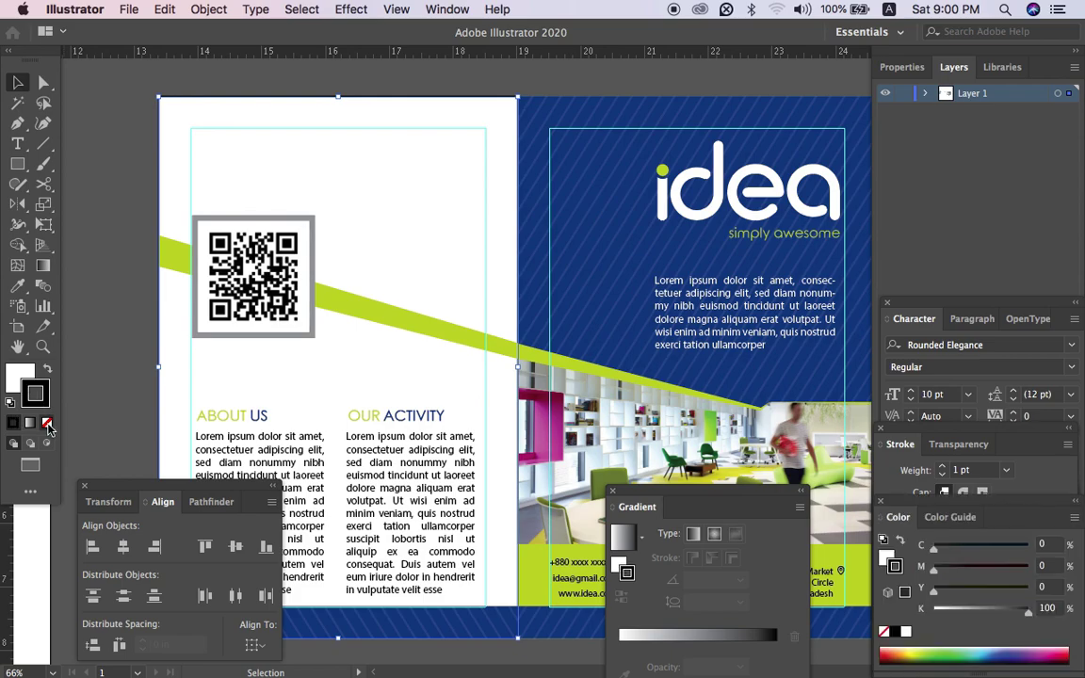
left_click(48, 425)
Hide the front blue shapes of the right panel one after another, and show all hidden artwork again.
left_click(570, 108)
key("super+x")
left_click(554, 113)
key("super+x")
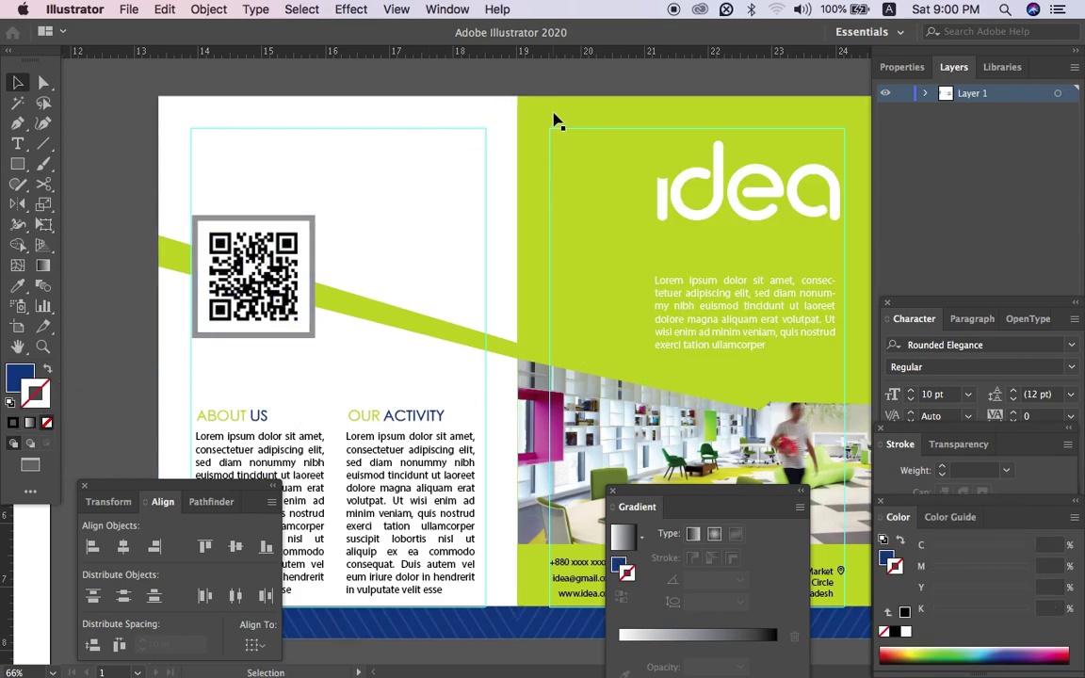
left_click(554, 115)
key("super+x")
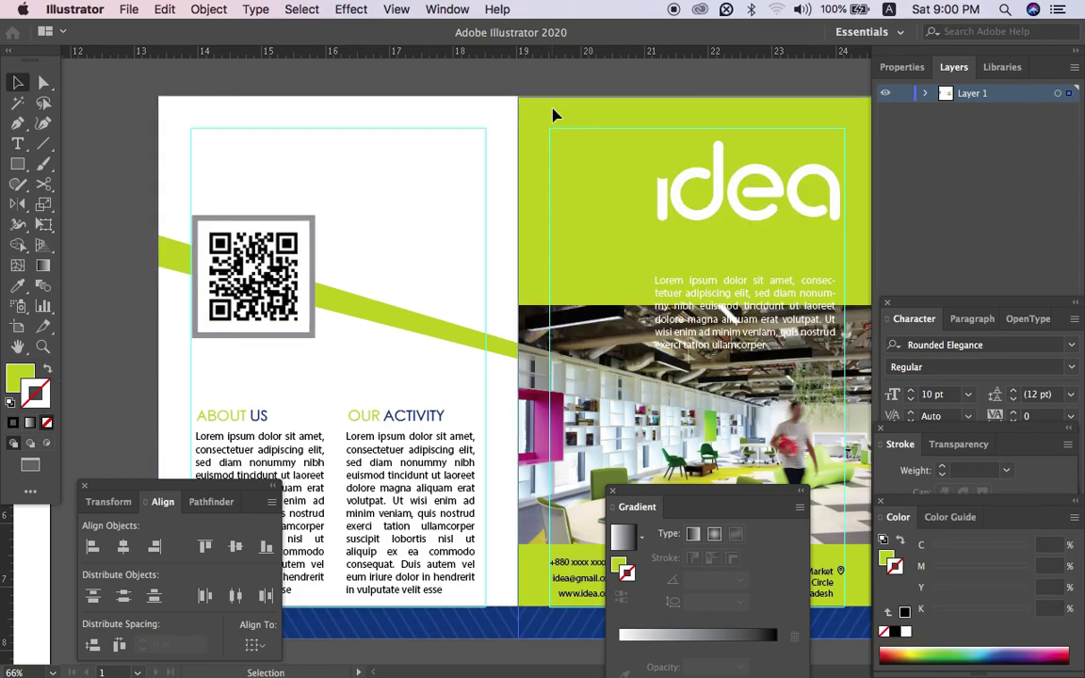
left_click(553, 111)
key("super+3")
key("alt+super+3")
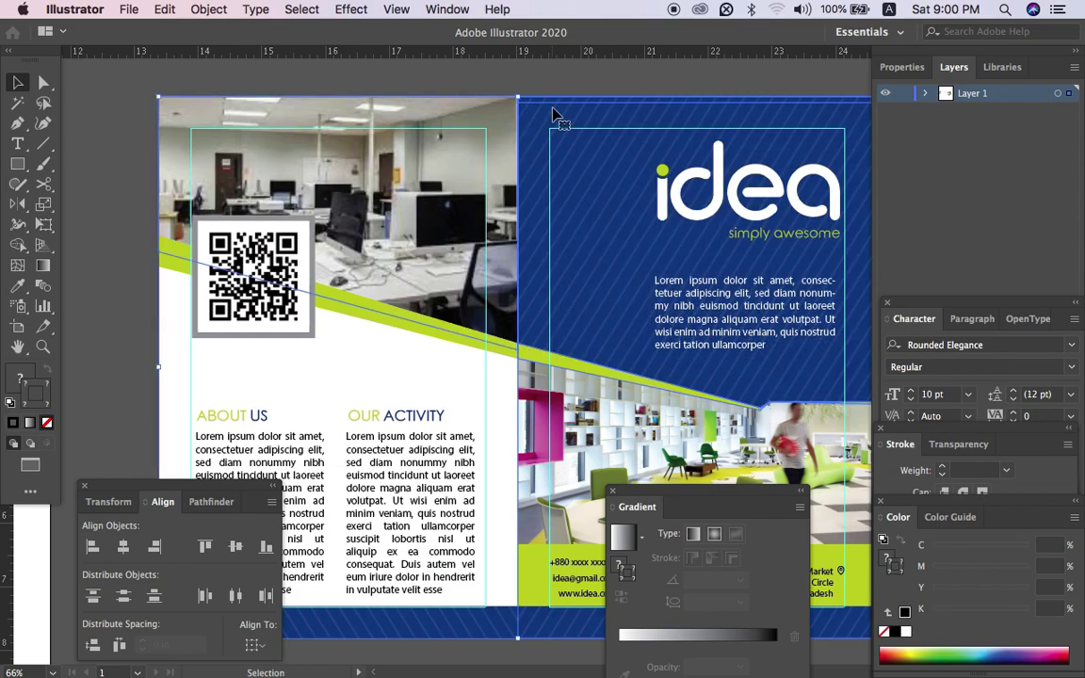
Place a copy of the left panel's white background rectangle in front of all other artwork.
key("Tab")
left_click(500, 348)
key("a")
left_click(469, 358)
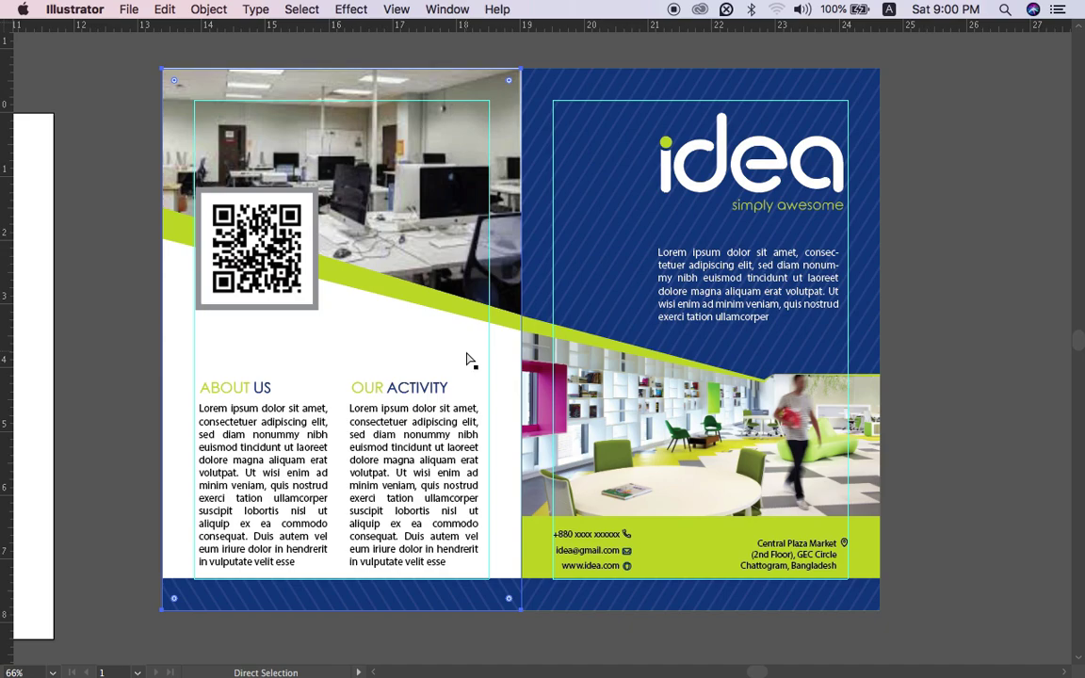
key("shift+super+]")
Fill the front rectangle with a white-to-black linear gradient and remove its stroke.
key("Tab")
key("v")
left_click(30, 422)
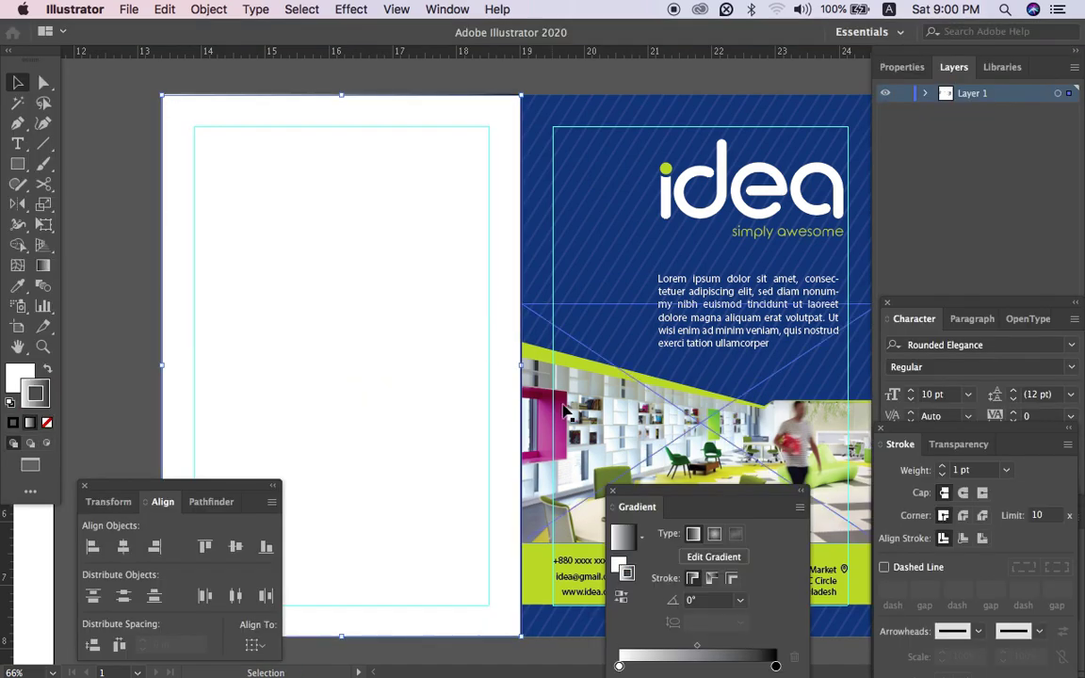
left_click(47, 372)
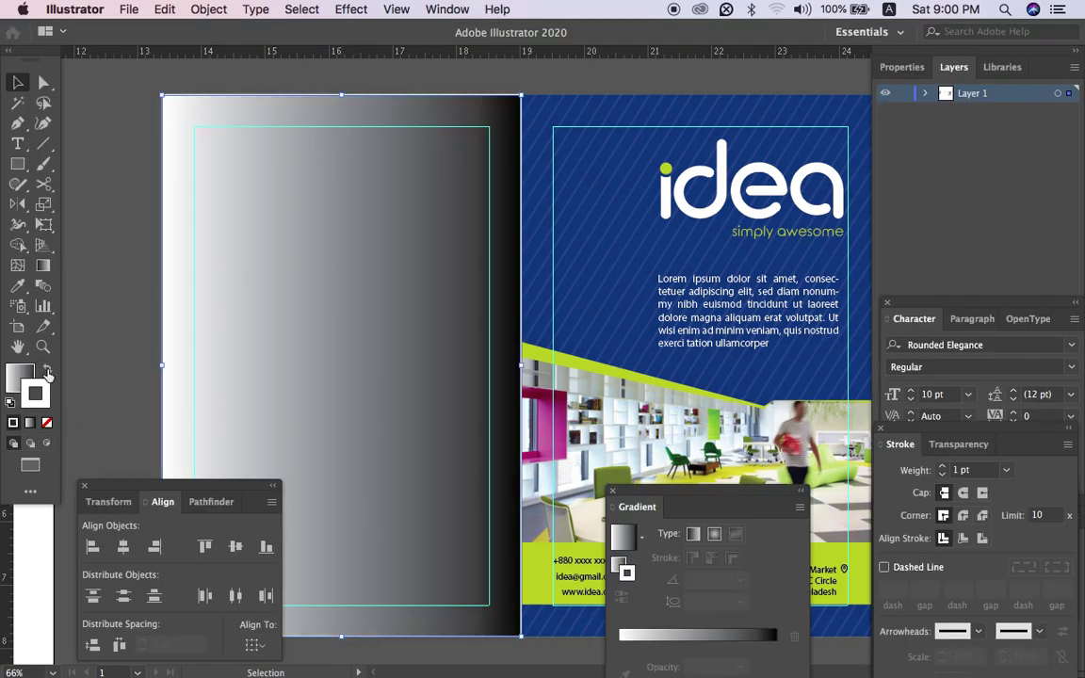
left_click(47, 424)
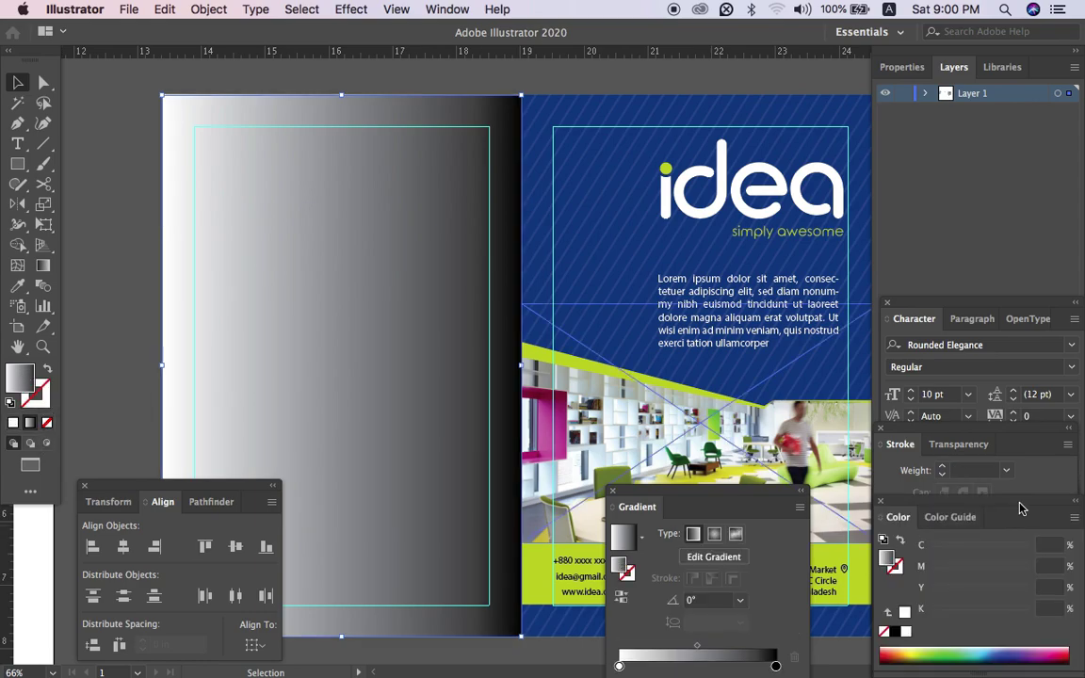
Set the gradient's black stop to 22% K and the rectangle's blend mode to Multiply.
double_click(777, 666)
left_click(658, 512)
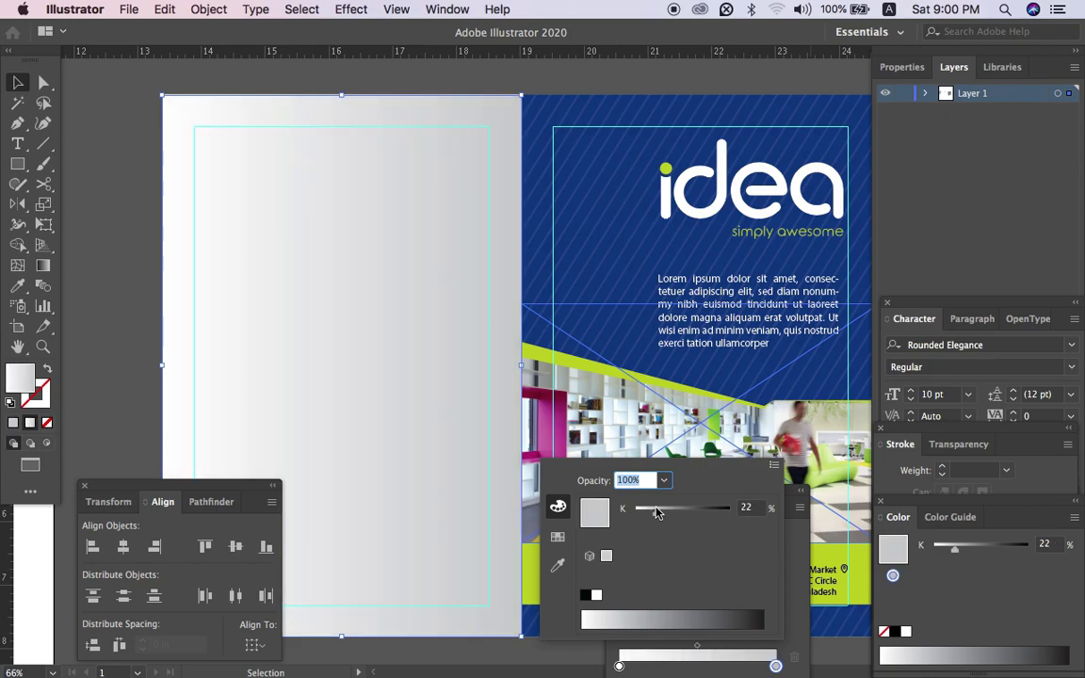
left_click(937, 453)
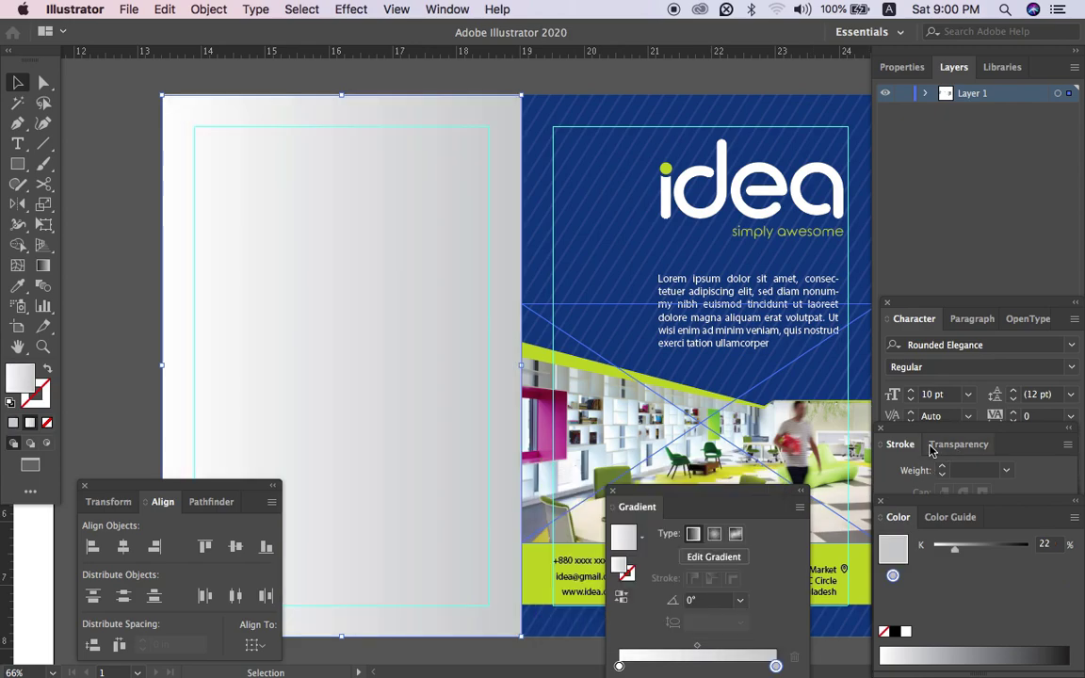
left_click(942, 443)
left_click(920, 470)
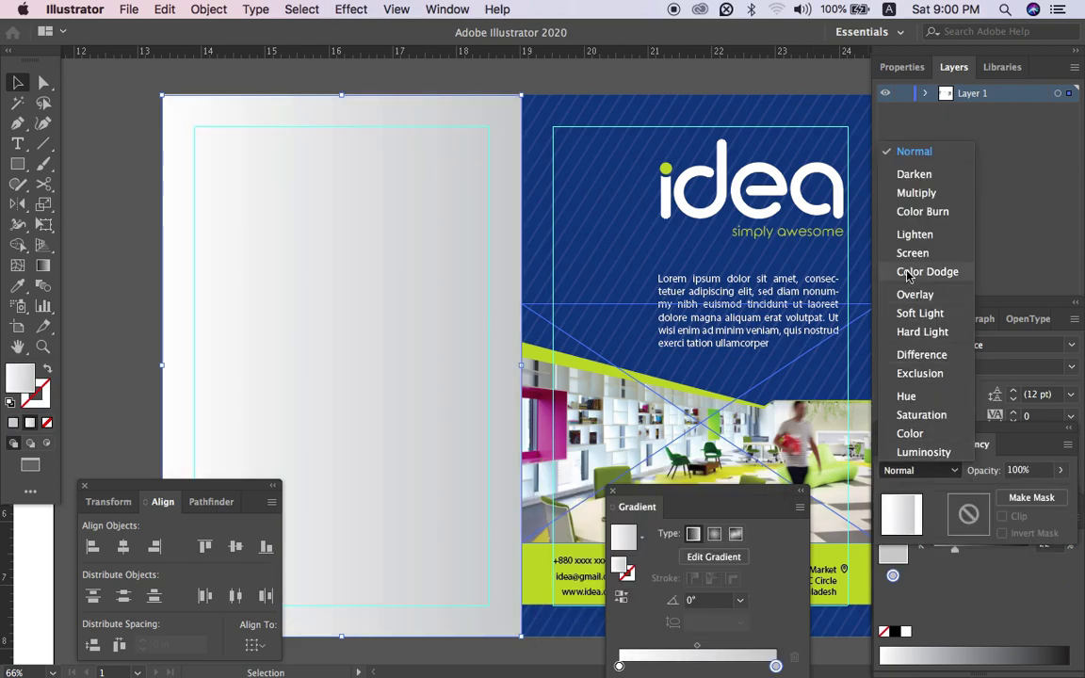
left_click(910, 190)
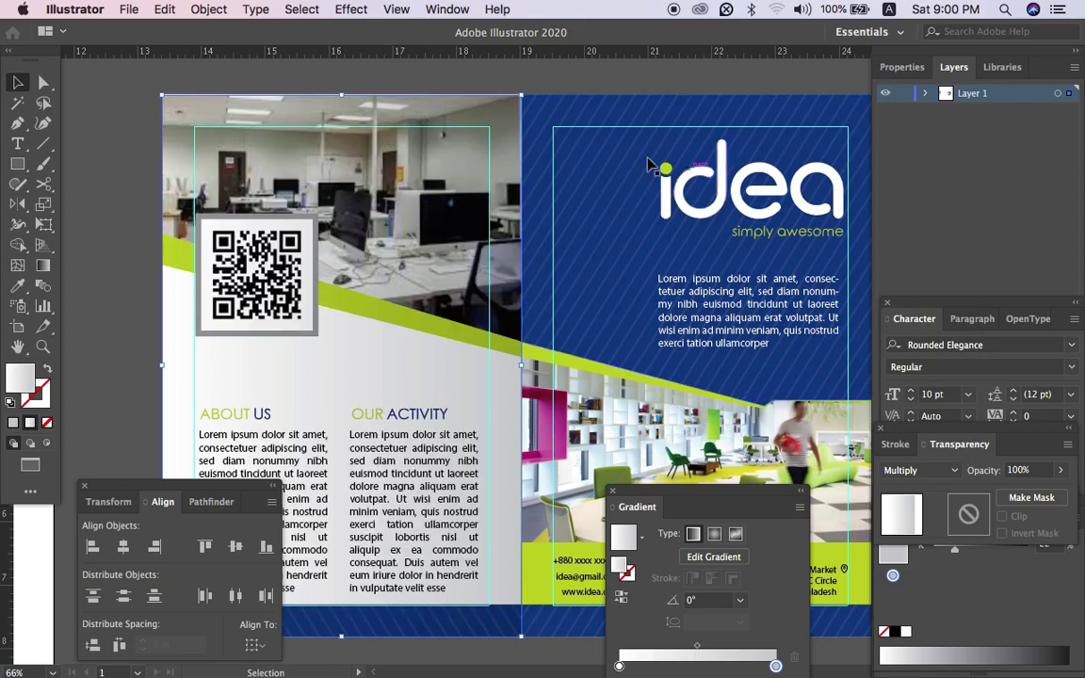
left_click(577, 85)
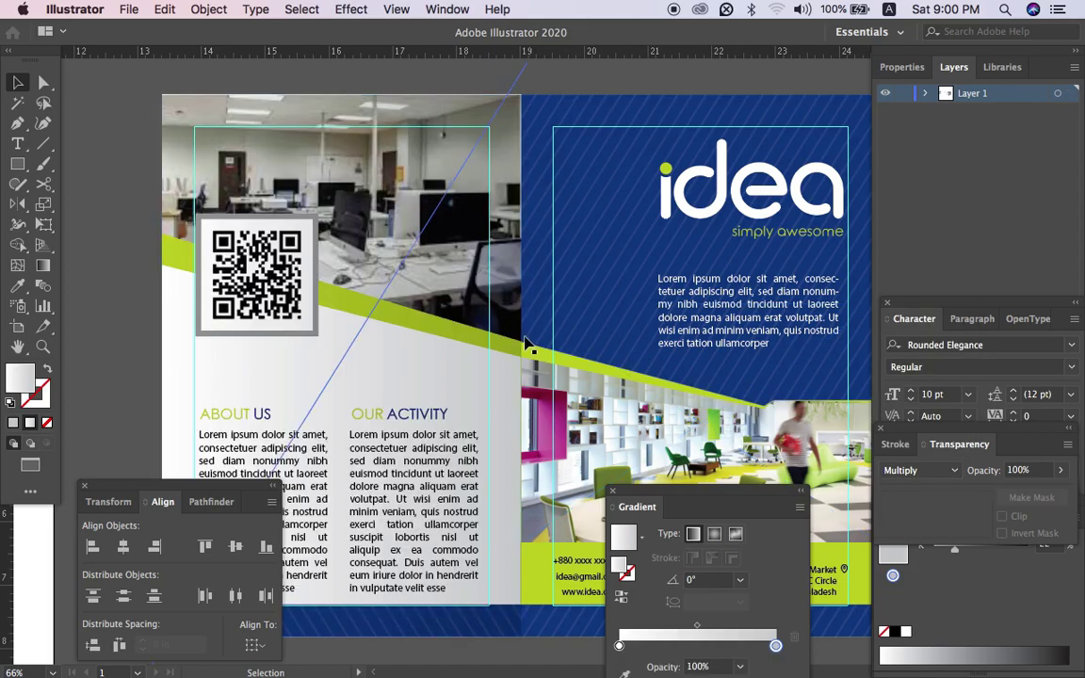
Try to shift the gradient rectangle horizontally over to the right panel.
scroll(516, 382, "up", 5)
key("Tab")
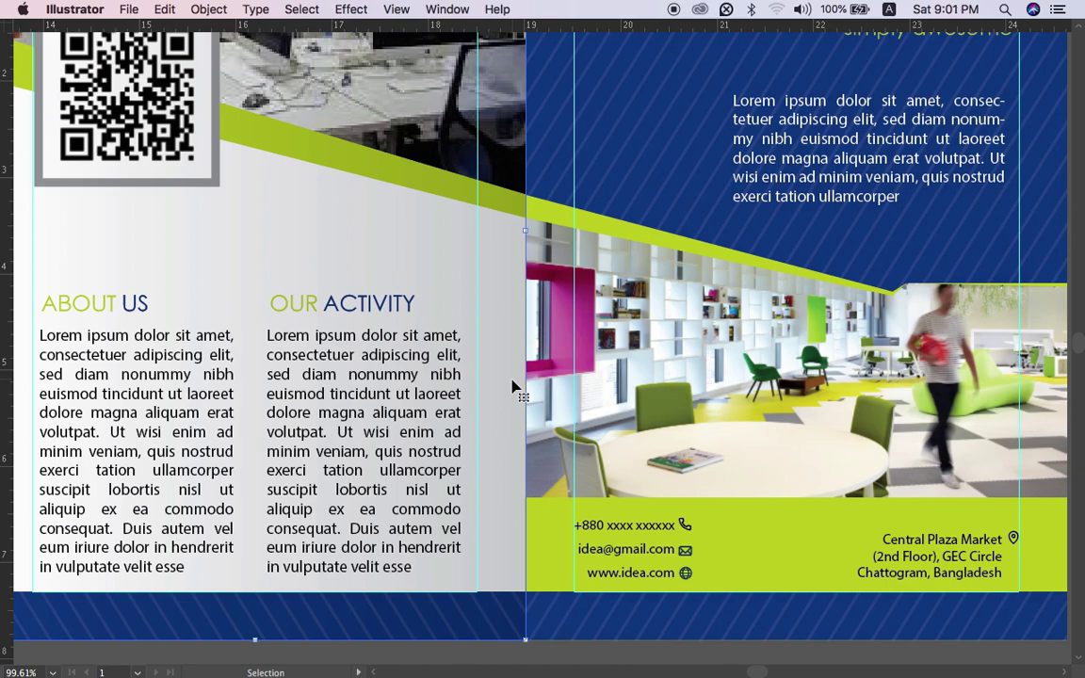
scroll(516, 387, "down", 2)
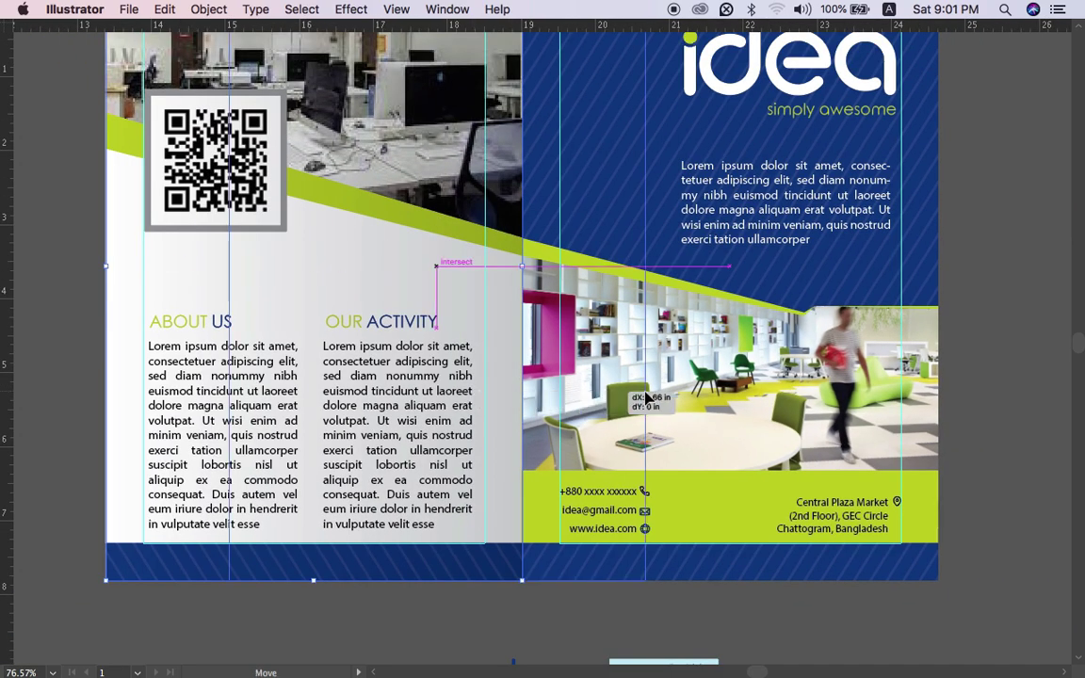
left_click(801, 382)
key("super+z")
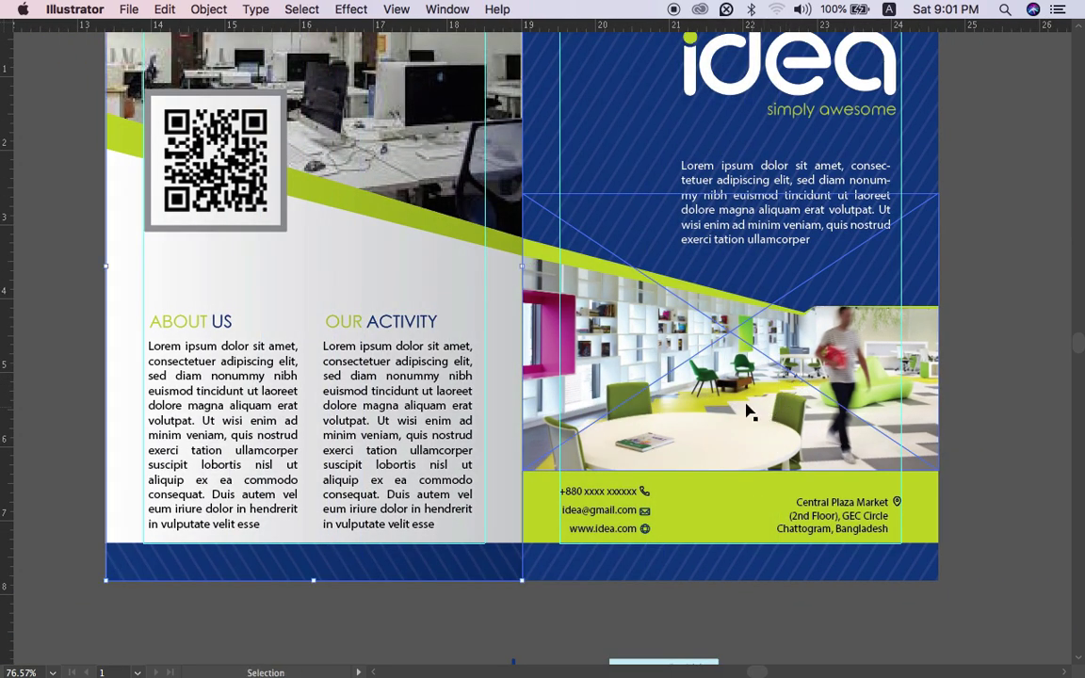
Reverse the rectangle's gradient to 180° and align it with the right edge of the right panel's photo.
key("super+z")
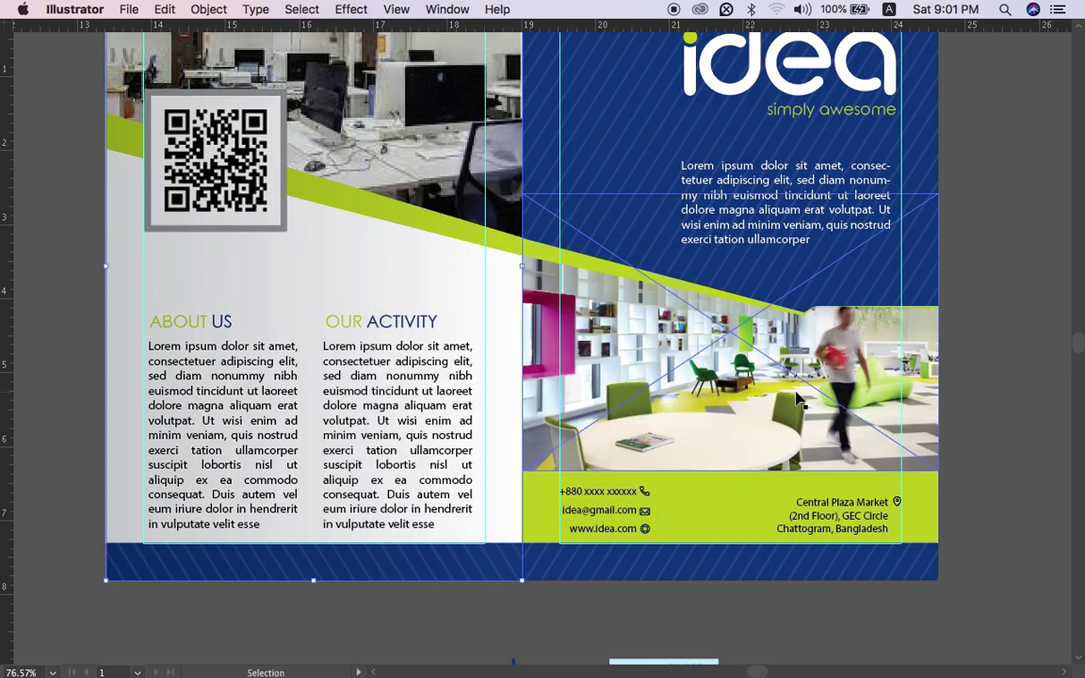
left_click(938, 381, "shift")
key("Tab")
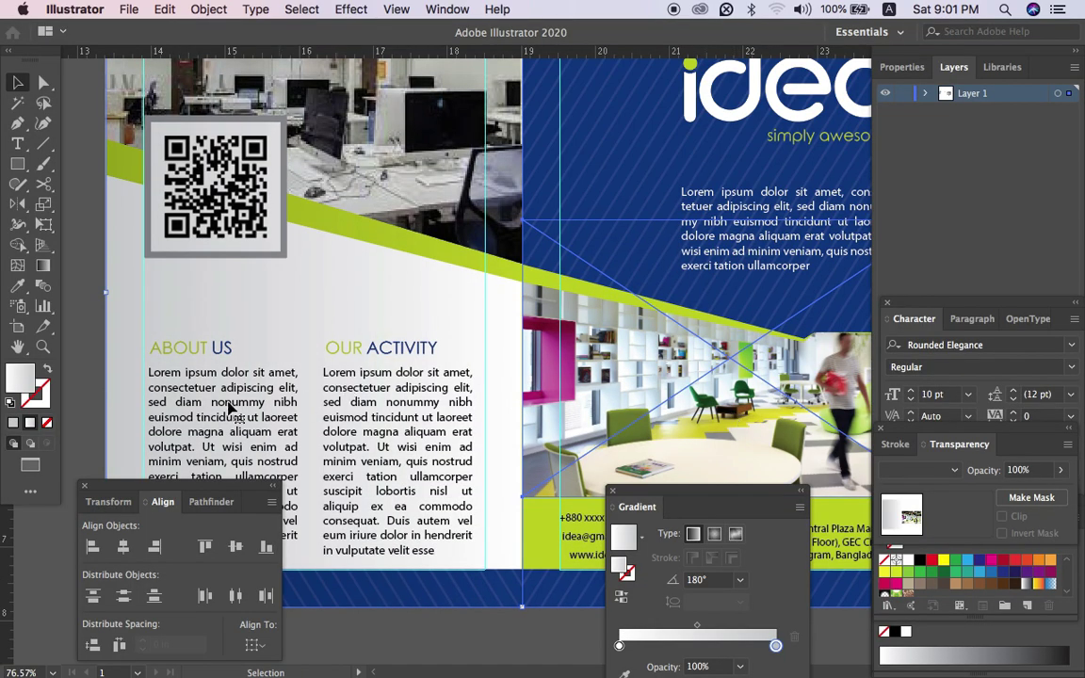
left_click(155, 546)
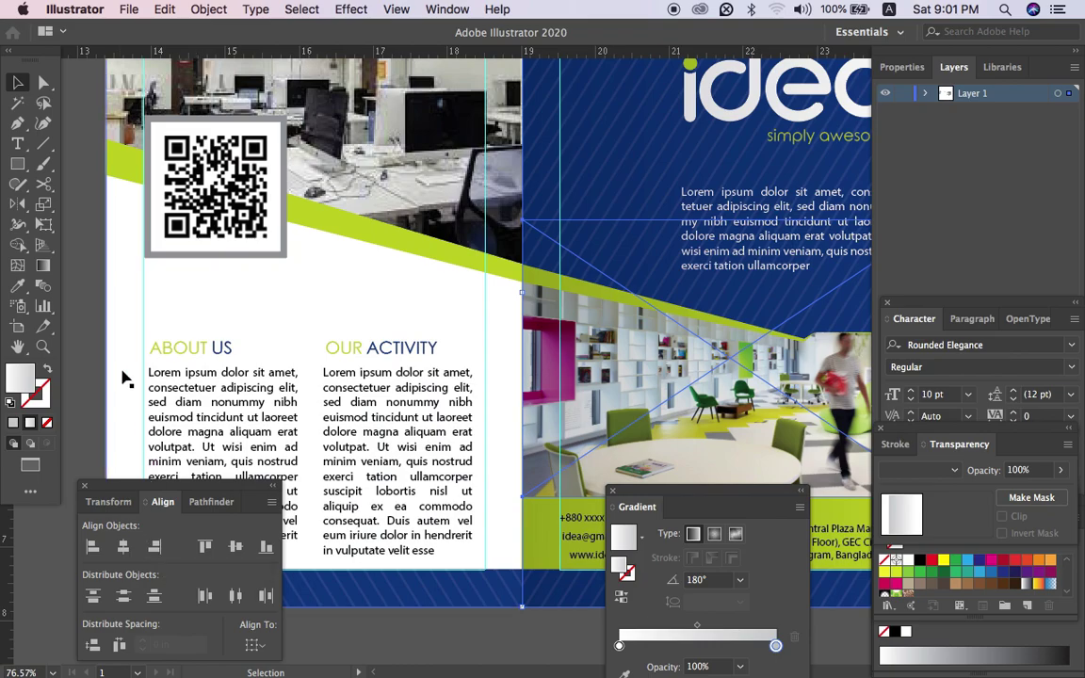
key("Tab")
left_click(564, 624)
scroll(563, 625, "down", 4)
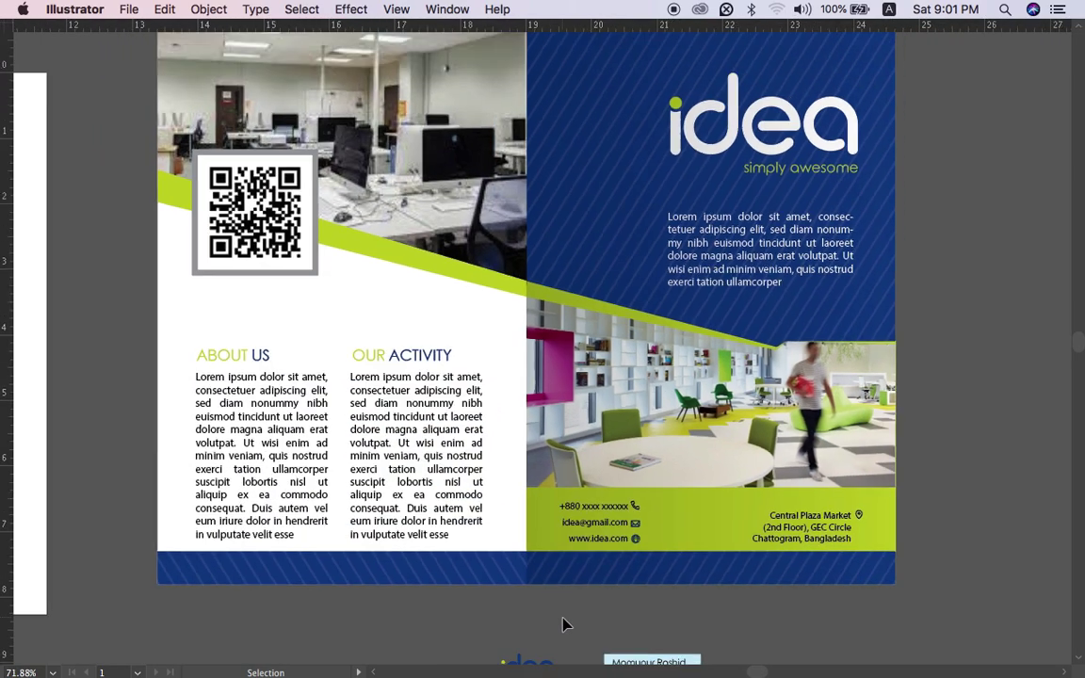
scroll(608, 632, "up", 3)
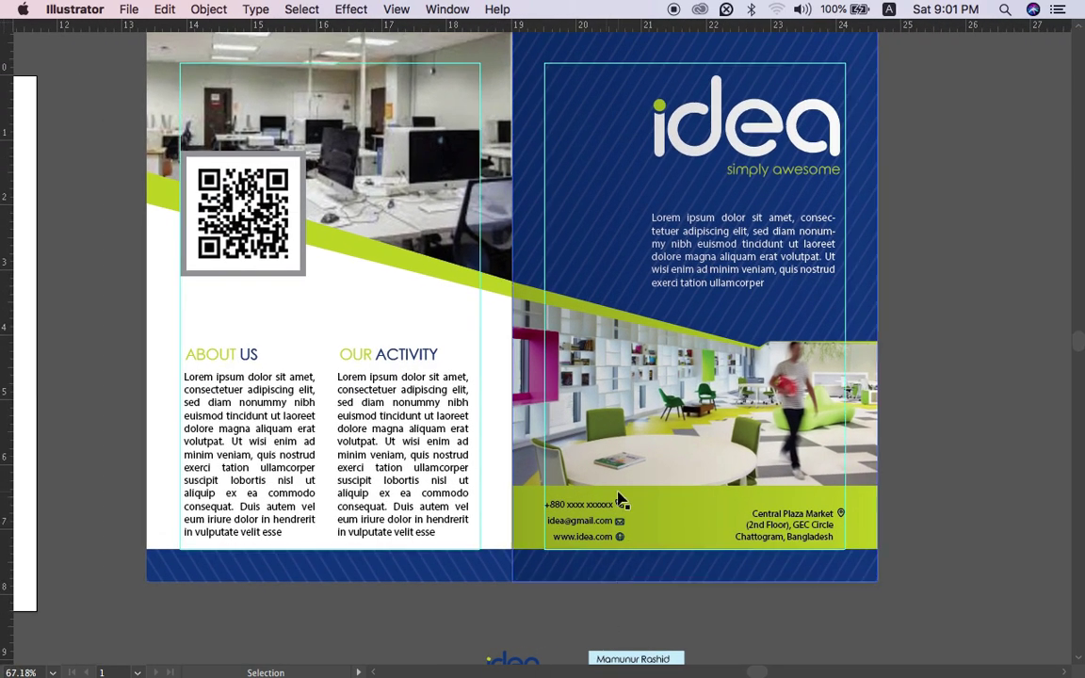
Try to place the gradient rectangle on the left panel, aligned to its left edge with the dark side at the fold.
left_click_drag(612, 435, 457, 452)
left_click_drag(315, 448, 249, 449)
key("super+z")
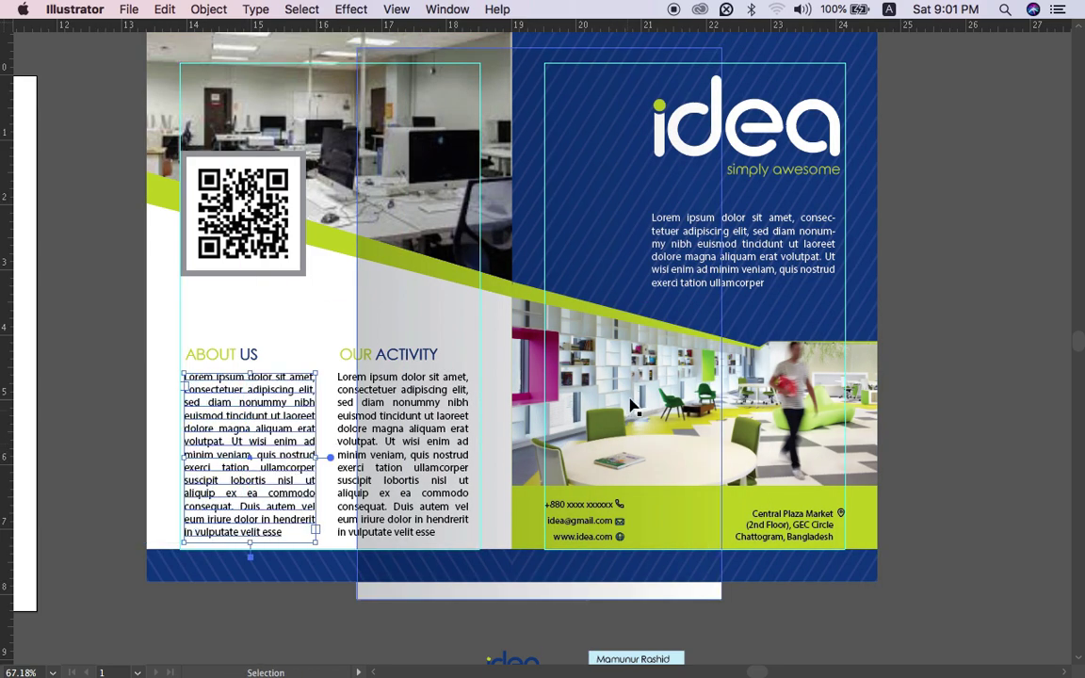
left_click(433, 348)
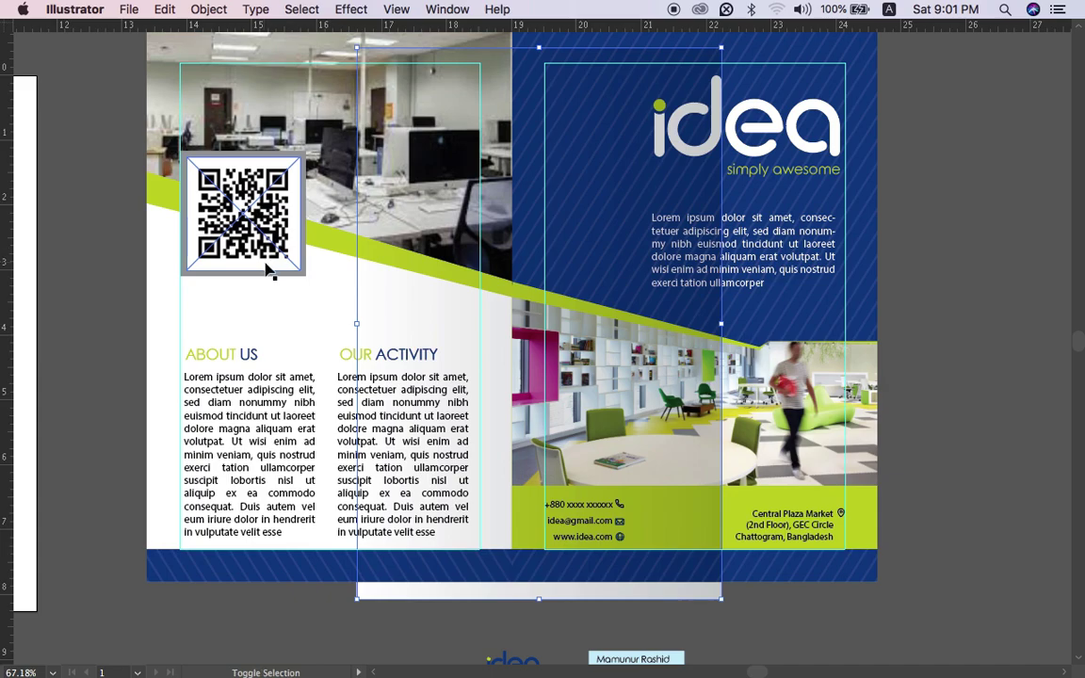
key("Tab")
key("Tab")
left_click(497, 622)
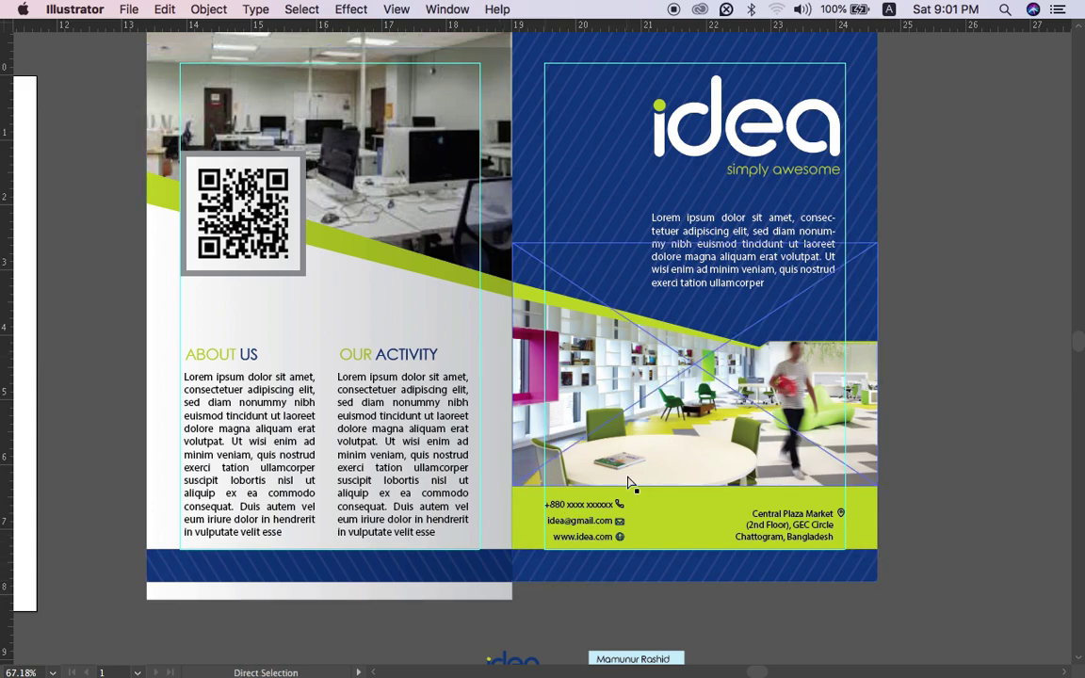
key("super+z")
key("super+z")
Try to slide the gradient rectangle from the right panel onto the left panel.
left_click_drag(690, 434, 429, 460)
key("super+z")
left_click(969, 368)
left_click_drag(725, 425, 361, 444)
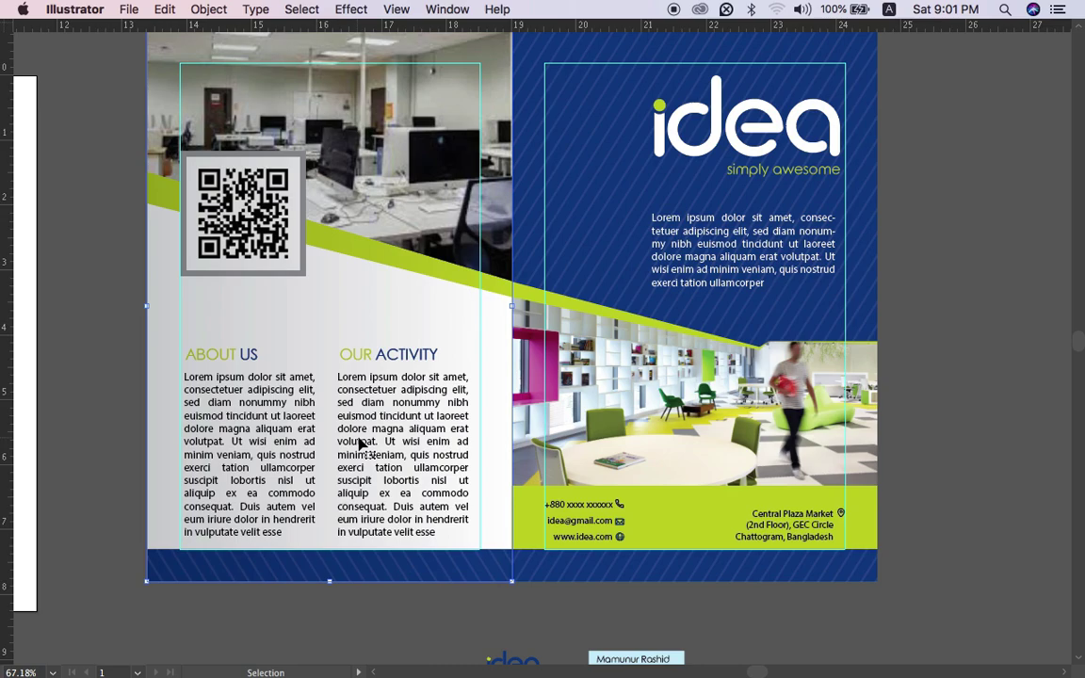
key("super+z")
Duplicate the gradient rectangle from the right panel onto the left panel and reflect the copy across the vertical axis.
left_click_drag(582, 414, 216, 419)
key("o")
key("Return")
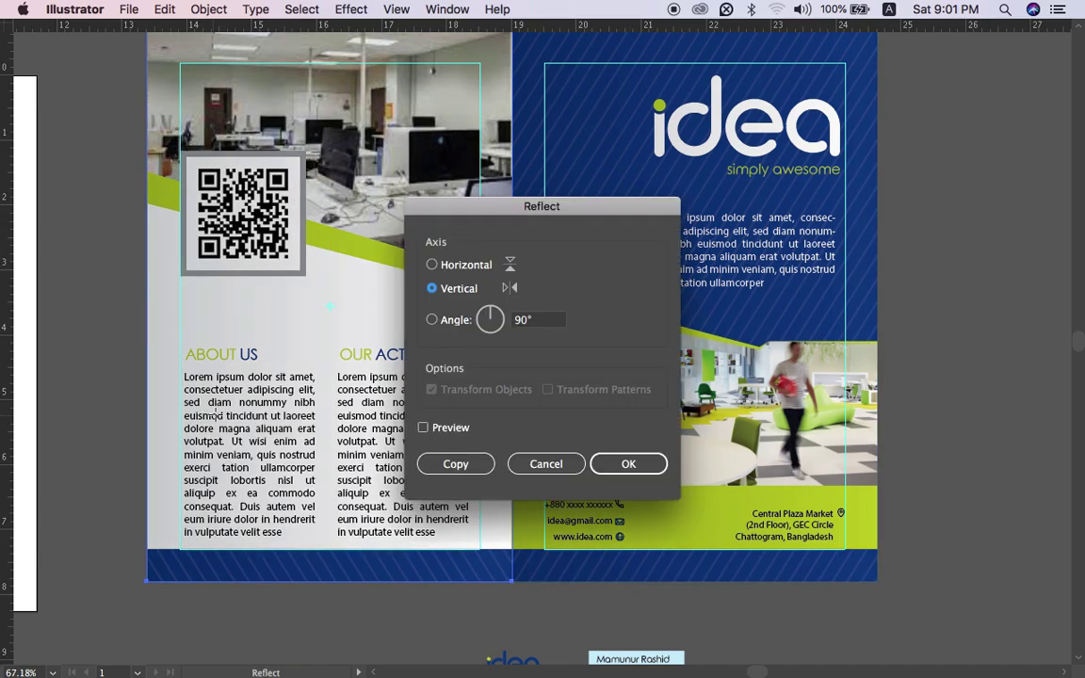
key("Return")
key("v")
left_click(370, 625)
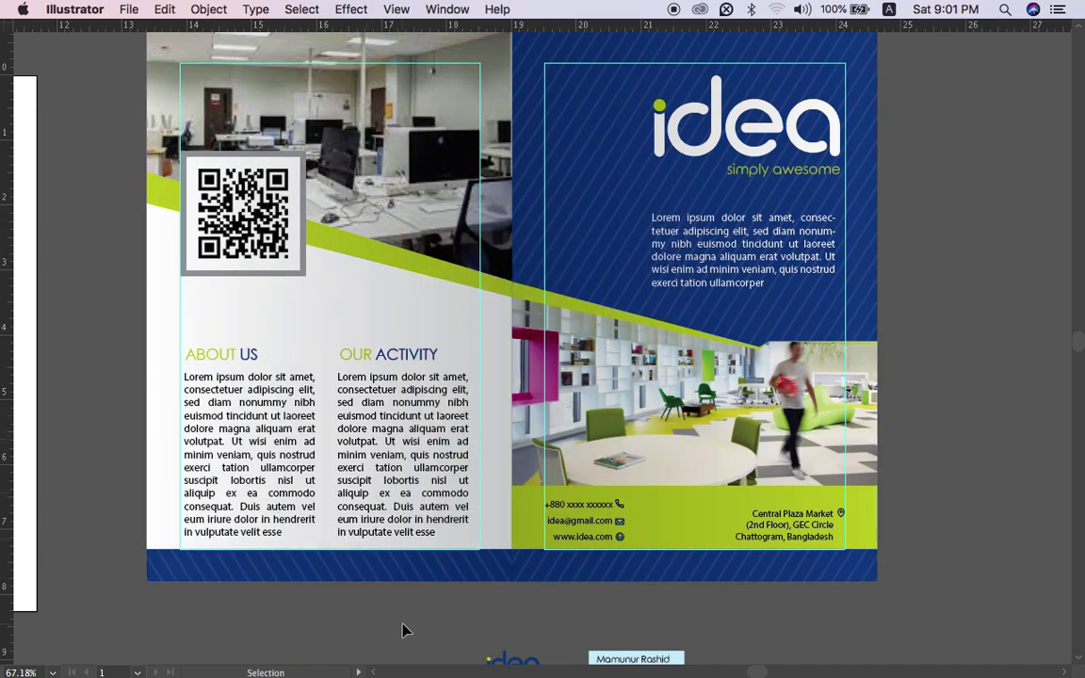
scroll(402, 624, "up", 1)
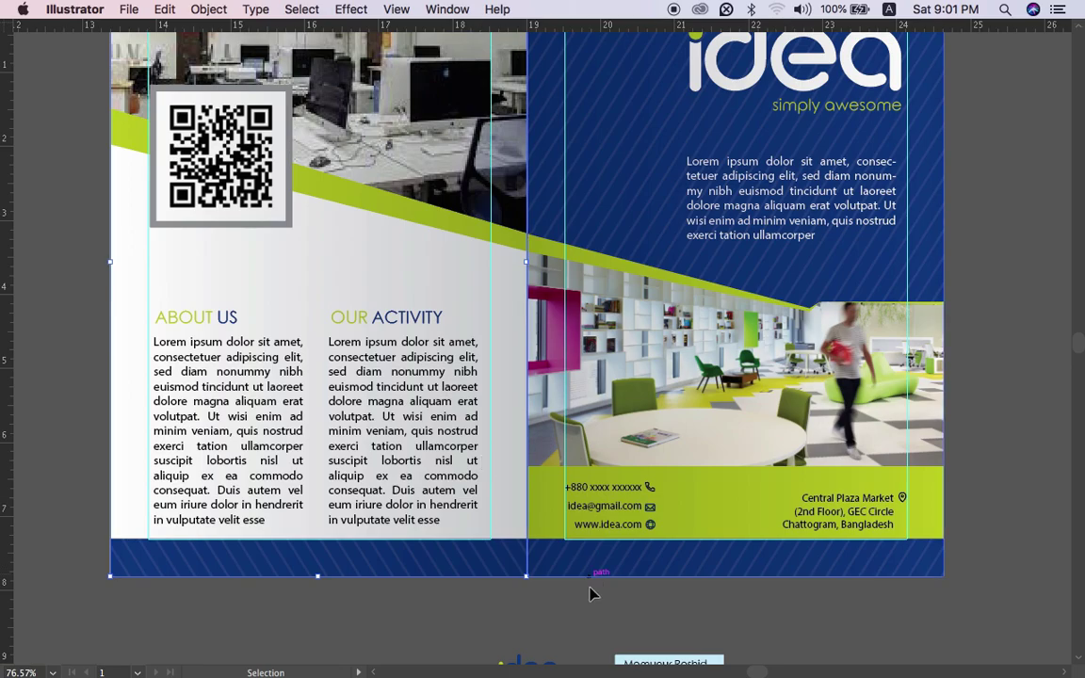
scroll(591, 621, "up", 3)
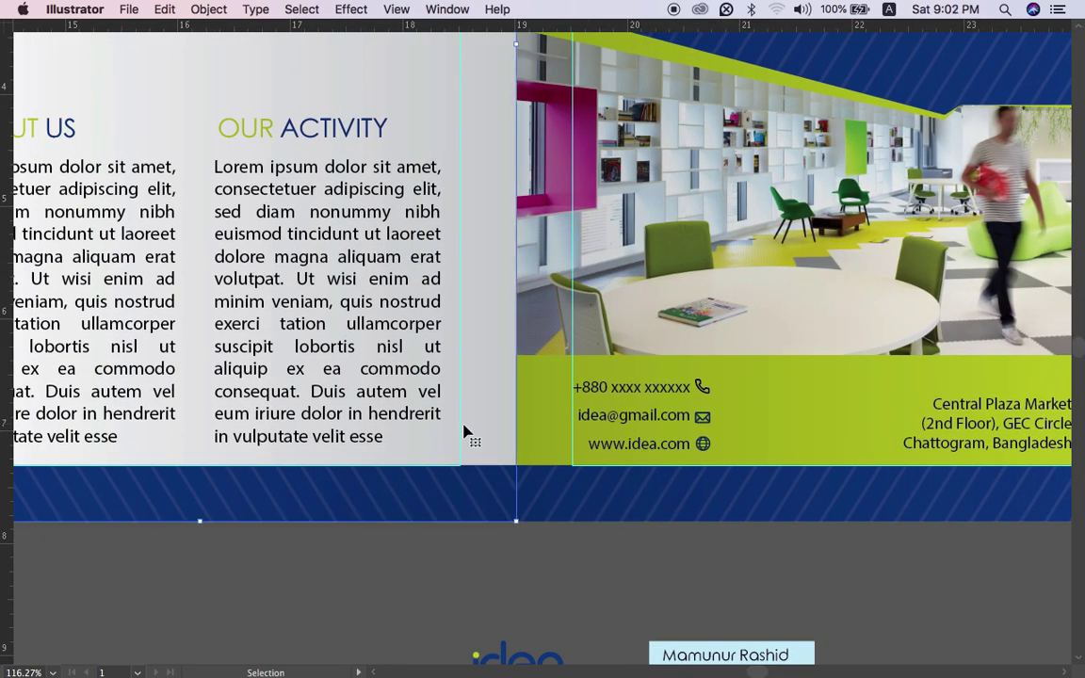
scroll(569, 533, "down", 1)
scroll(565, 537, "down", 5)
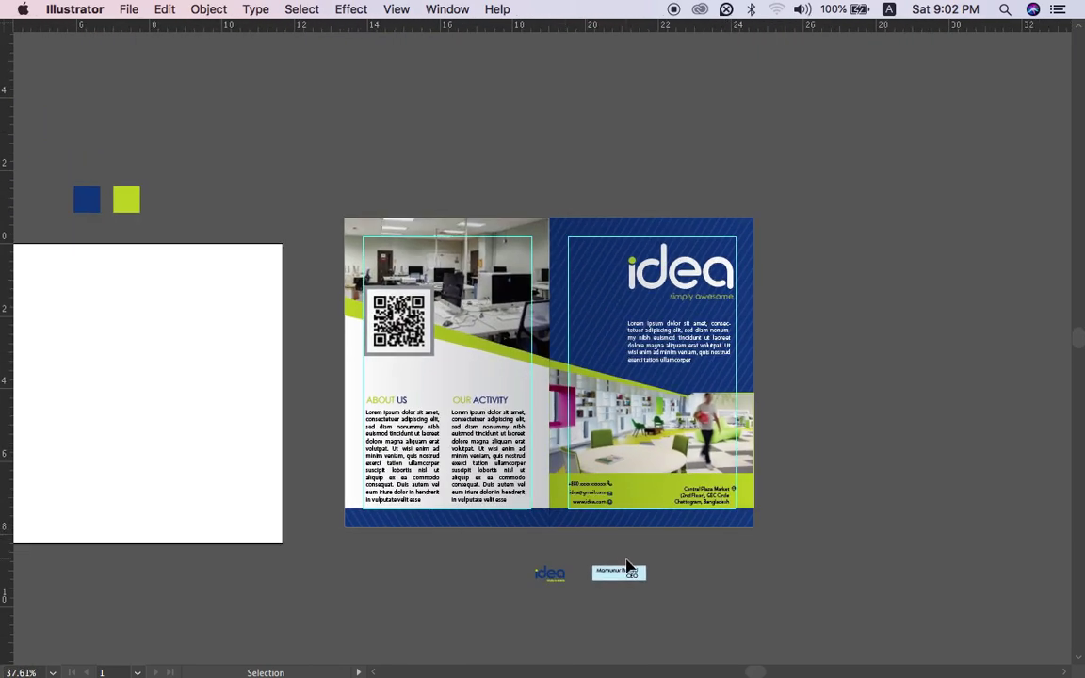
scroll(633, 563, "up", 3)
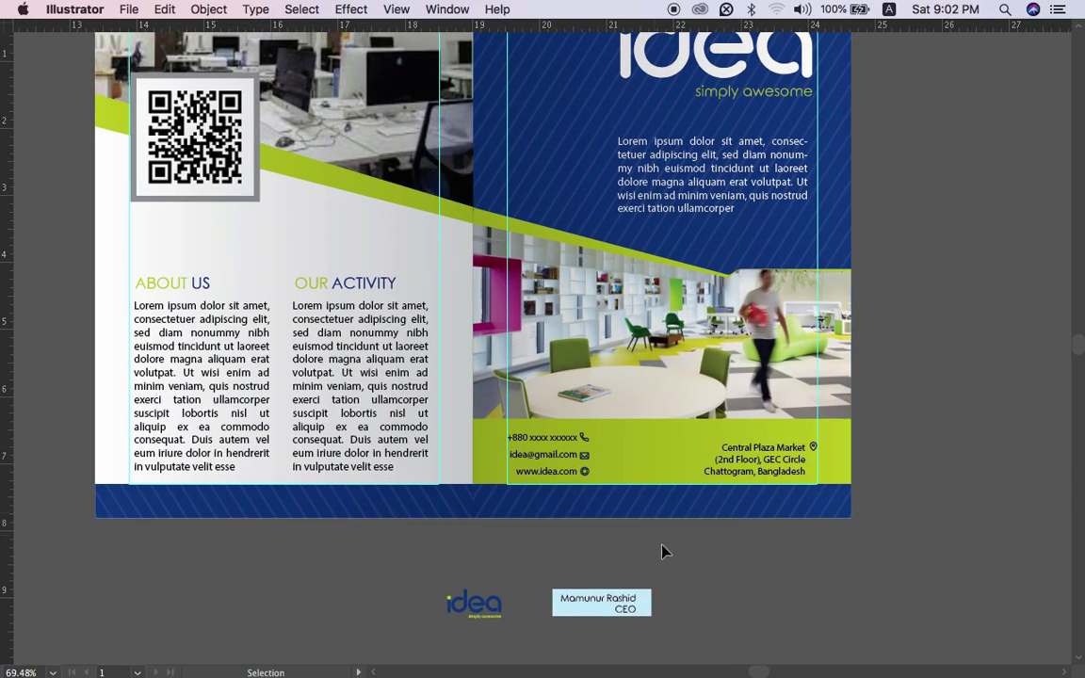
Switch to Illustrator and copy the complete right panel of the brochure in tutorial design.ai, including its logo, photo and contact band.
scroll(702, 539, "up", 3)
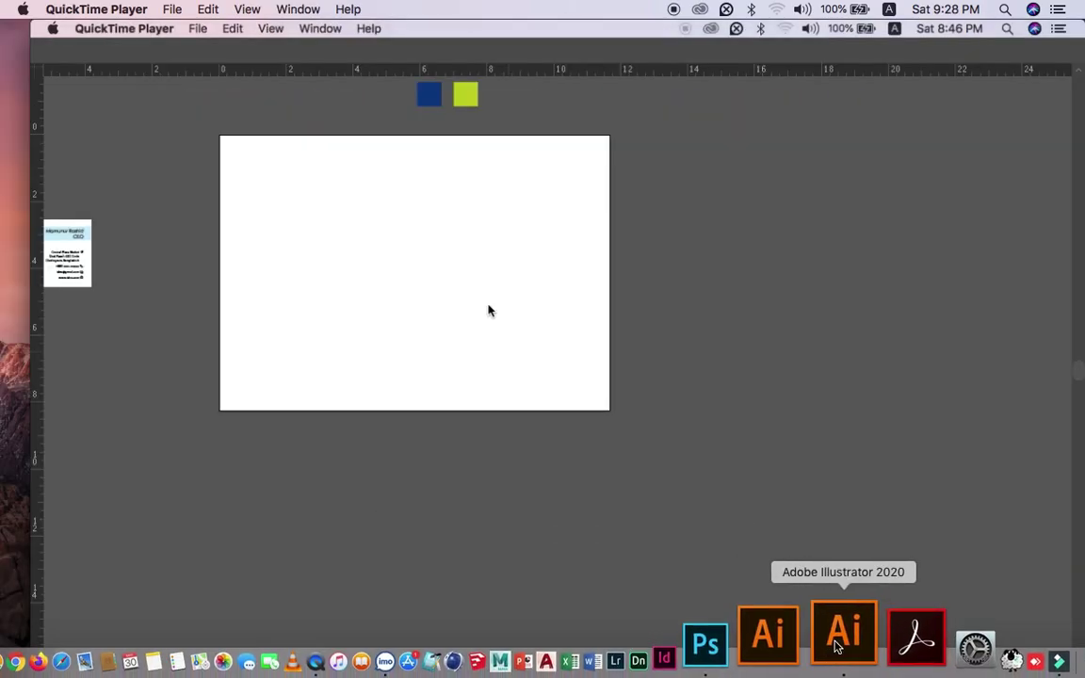
left_click(837, 646)
scroll(613, 344, "down", 3)
scroll(613, 343, "right", 3)
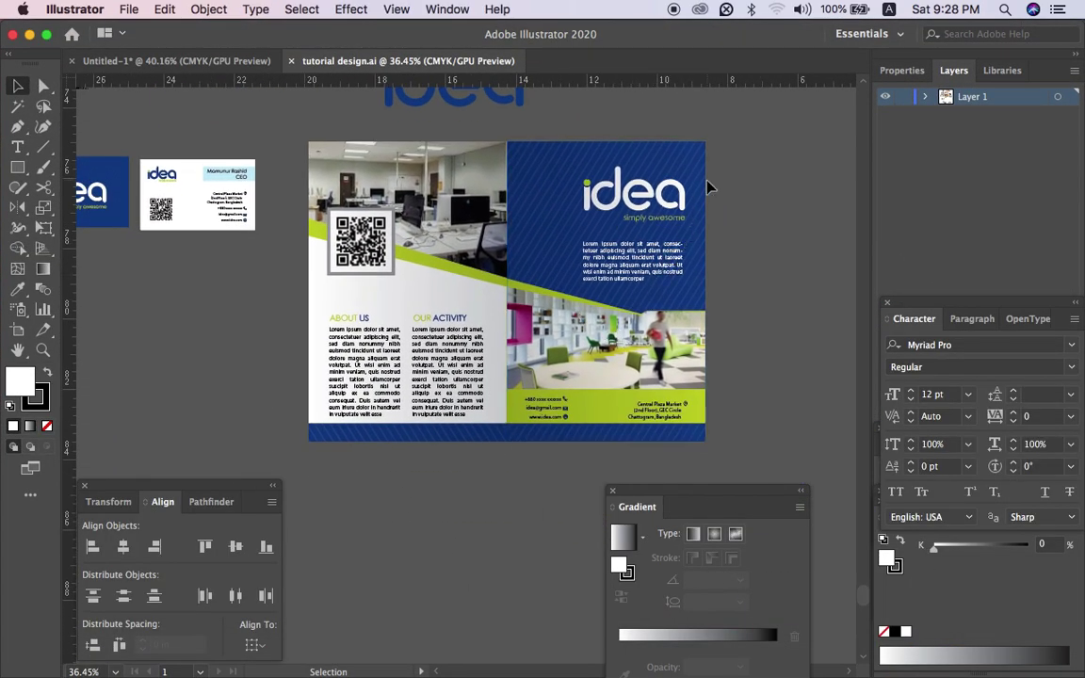
left_click_drag(522, 447, 520, 452)
key("super+c")
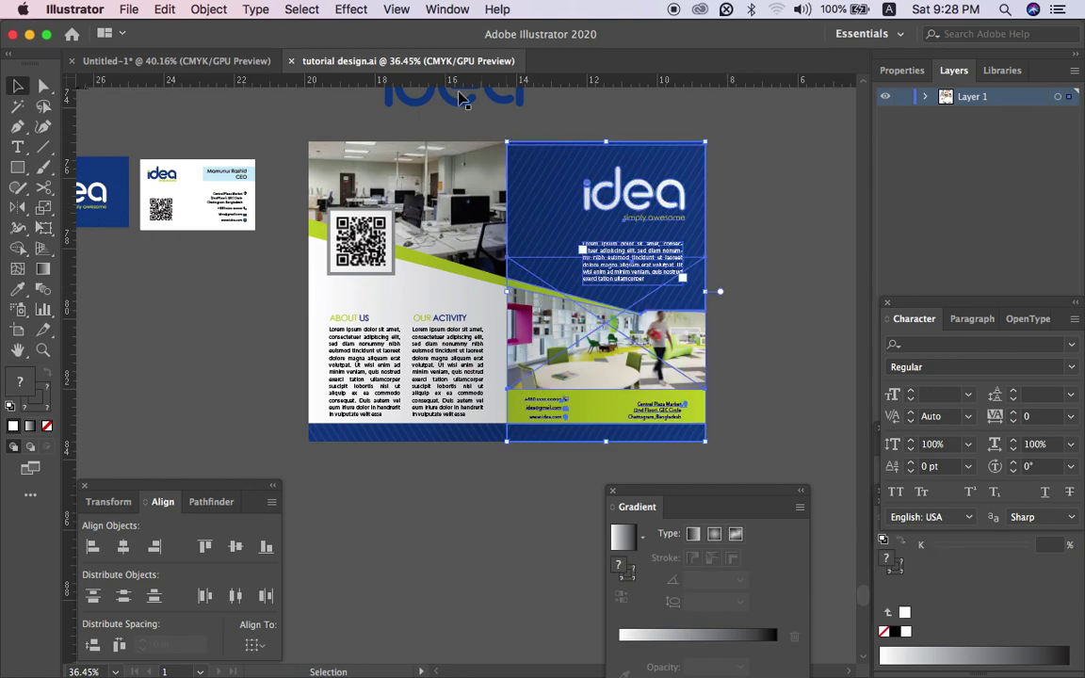
left_click(217, 59)
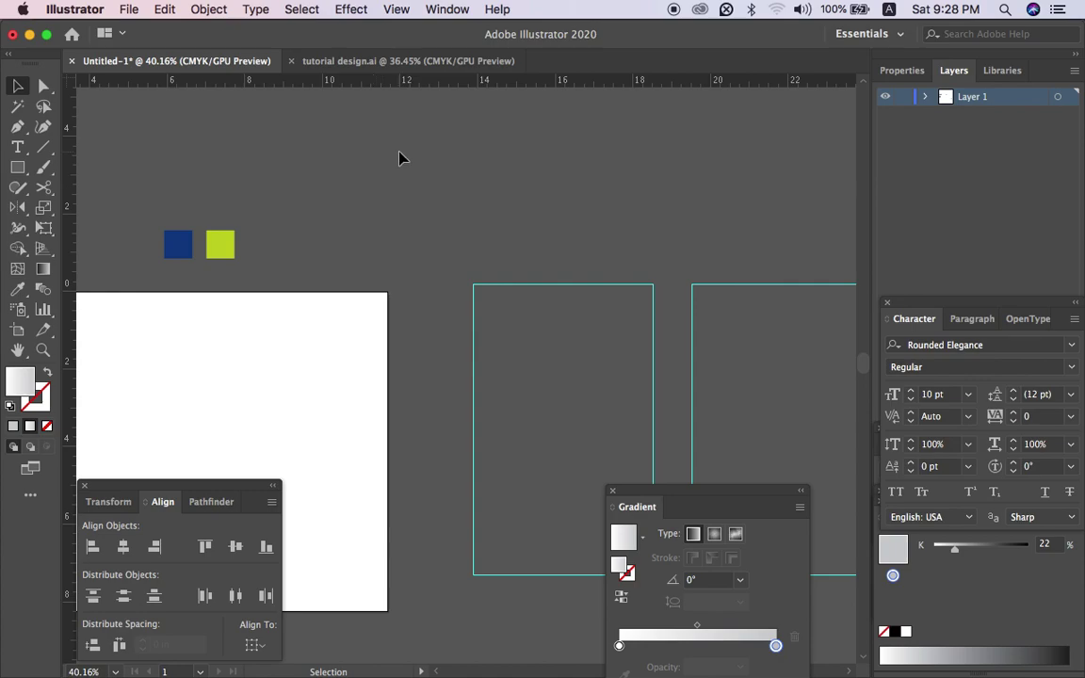
Switch to Photoshop and paste the brochure's right panel into Rectangle 1.psb as a Smart Object.
key("super+Tab")
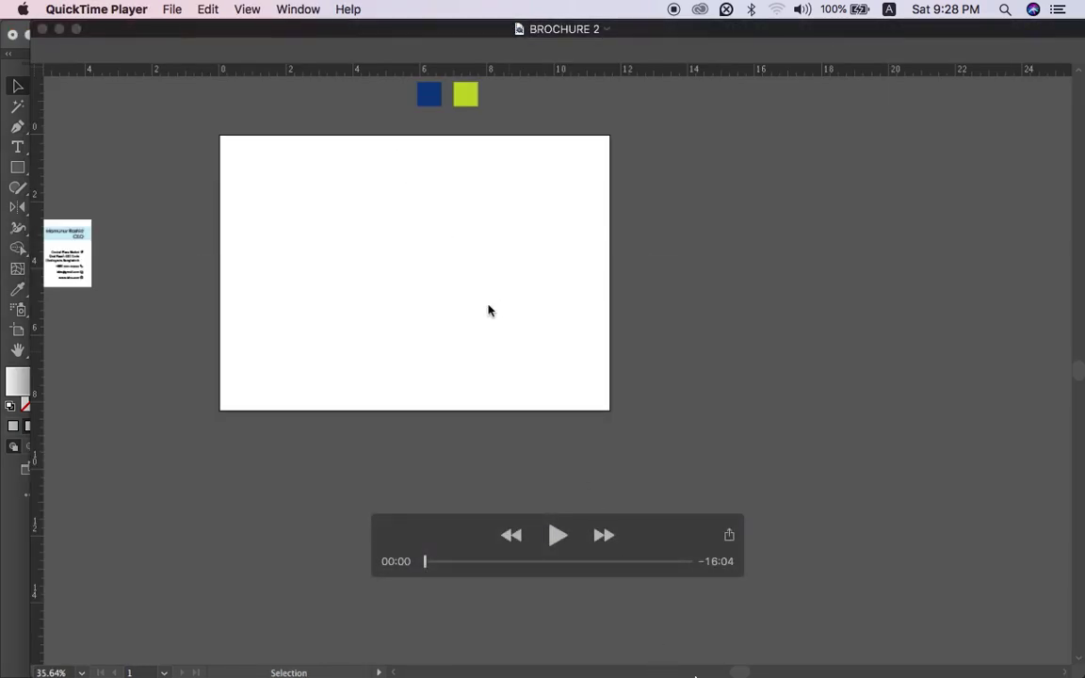
left_click(810, 641)
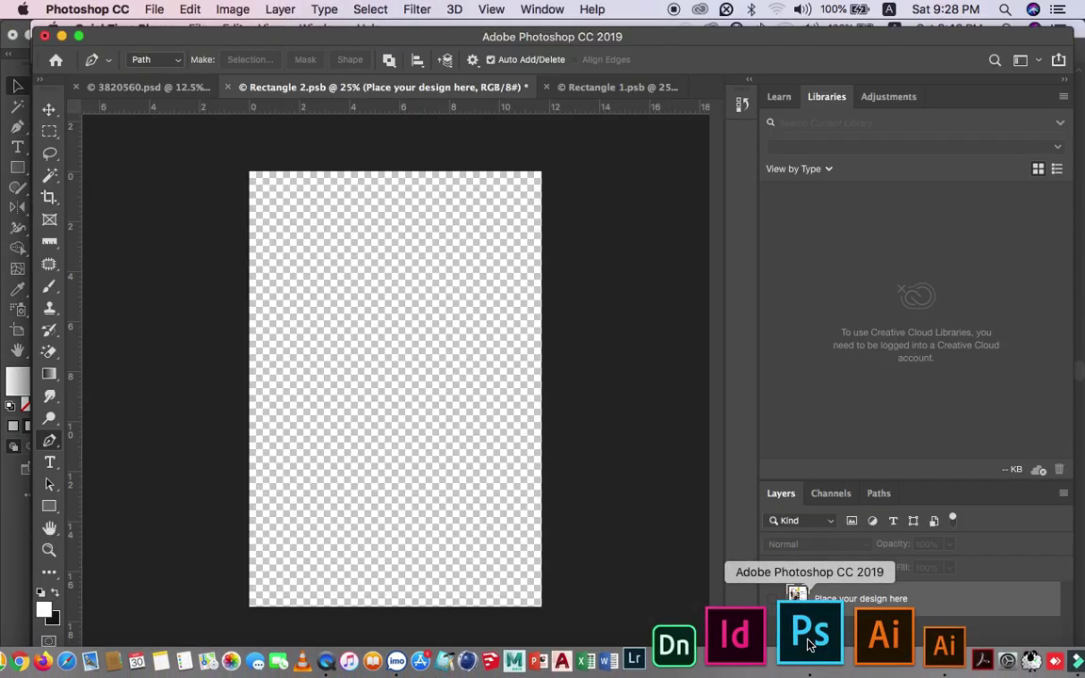
left_click(608, 86)
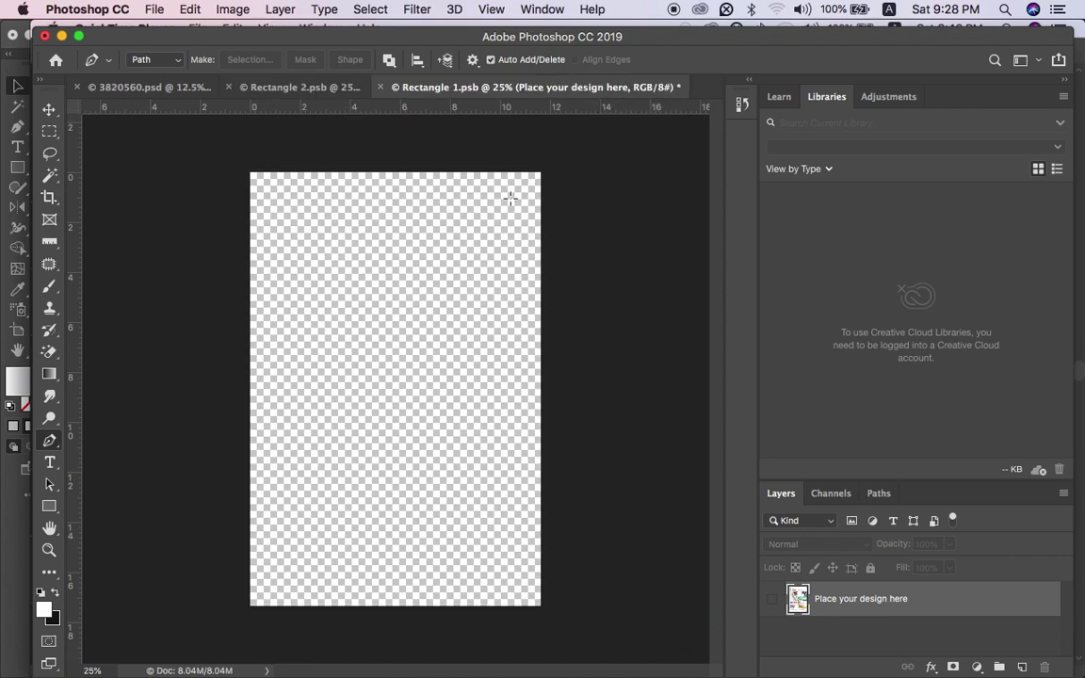
key("super+v")
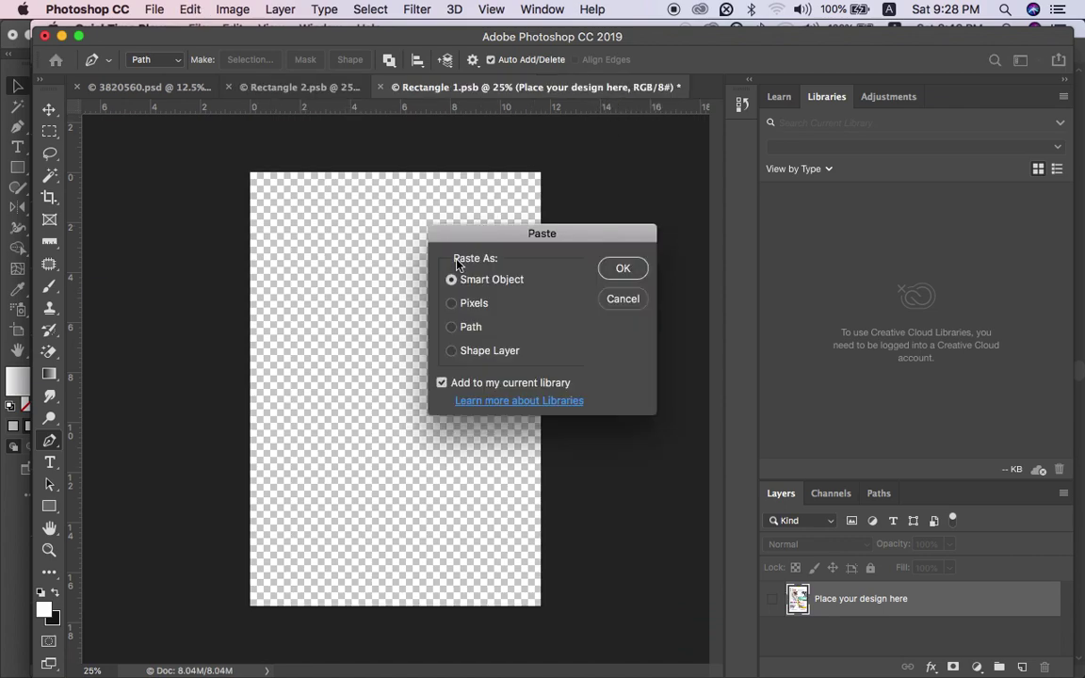
left_click(623, 269)
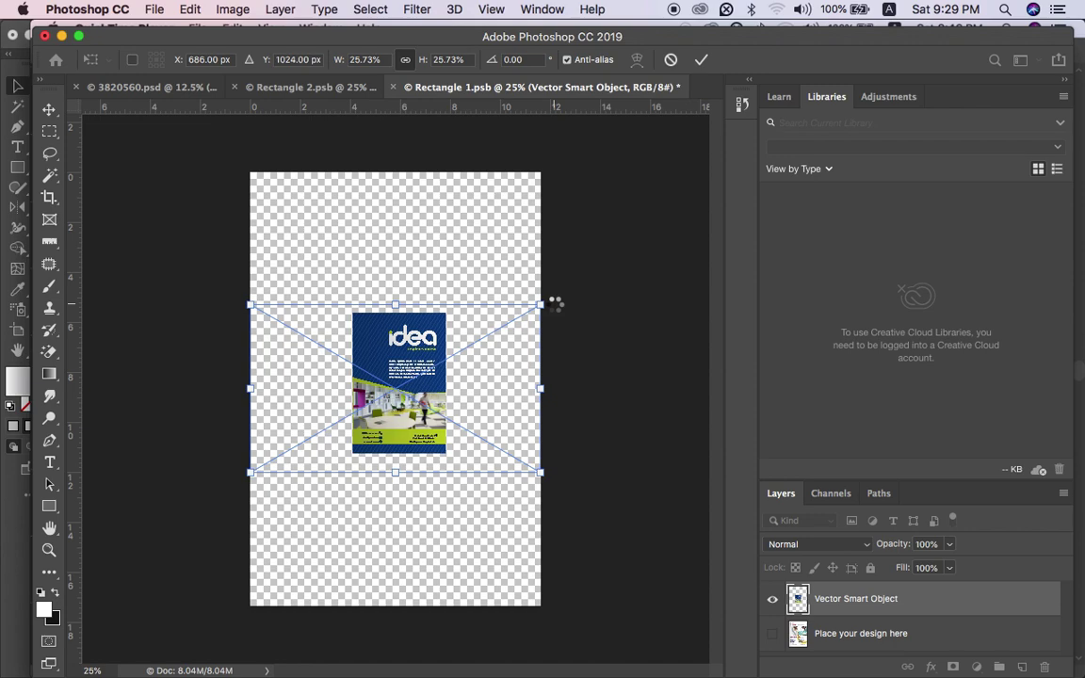
key("Escape")
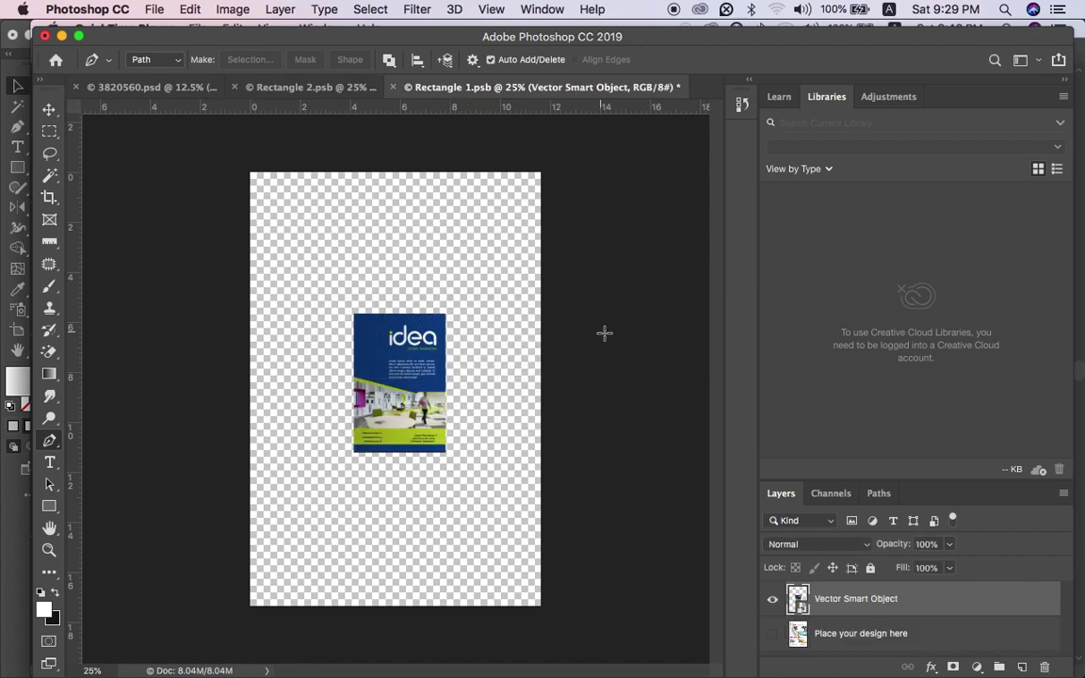
Enlarge the pasted cover panel to about 78% and move it against the canvas's upper-left corner.
left_click_drag(547, 306, 591, 275)
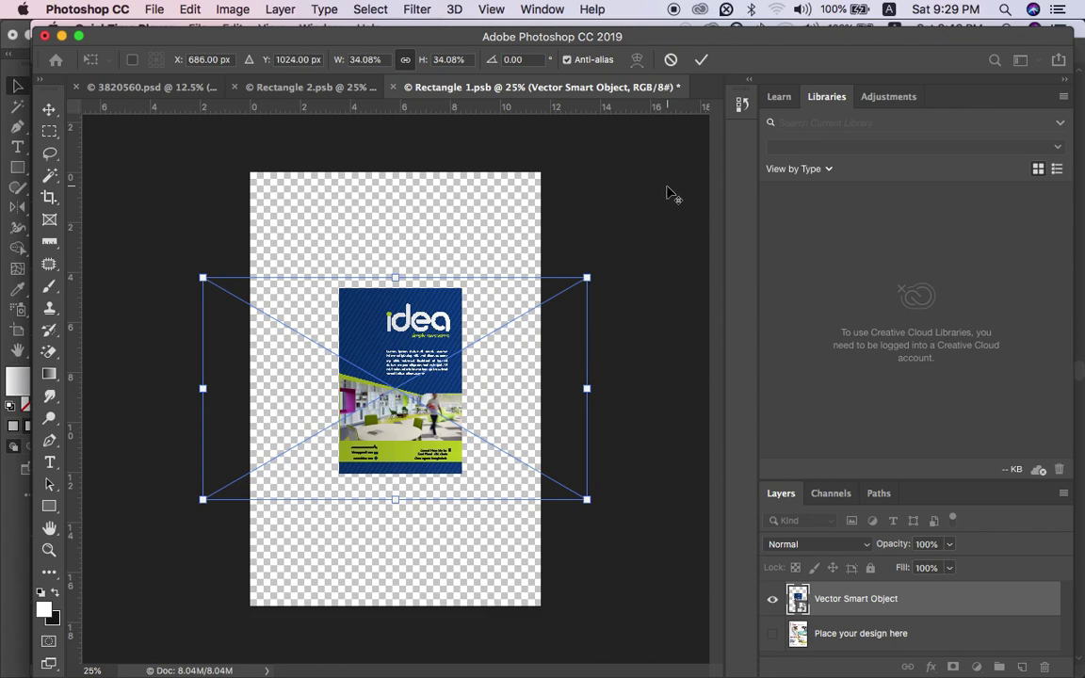
left_click_drag(588, 276, 718, 146)
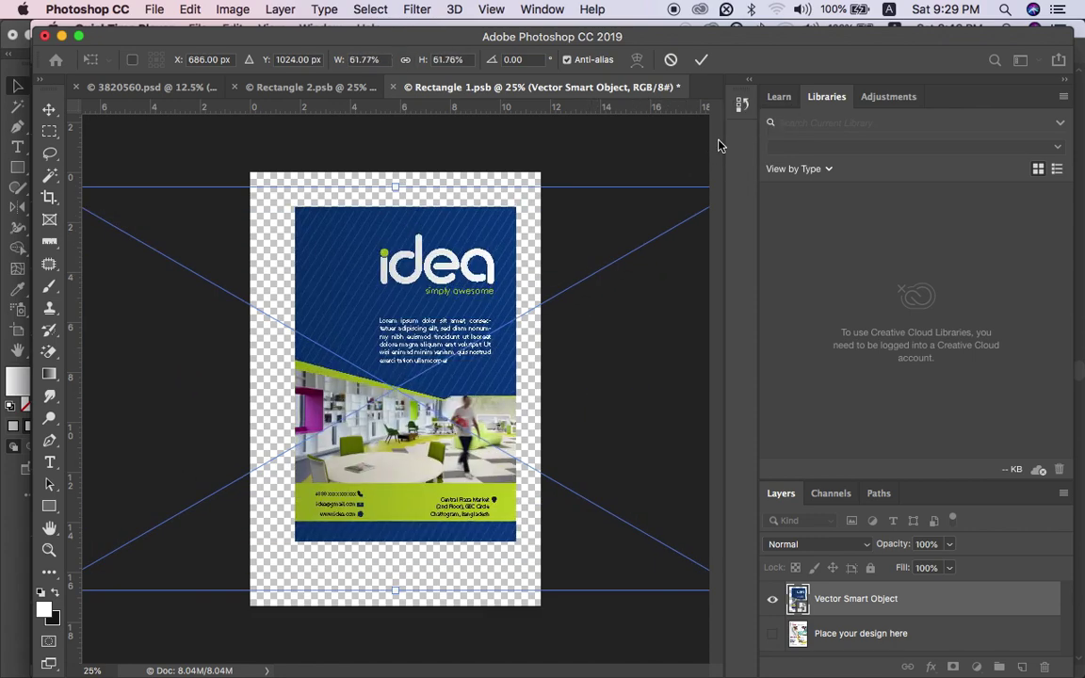
scroll(633, 254, "down", 5)
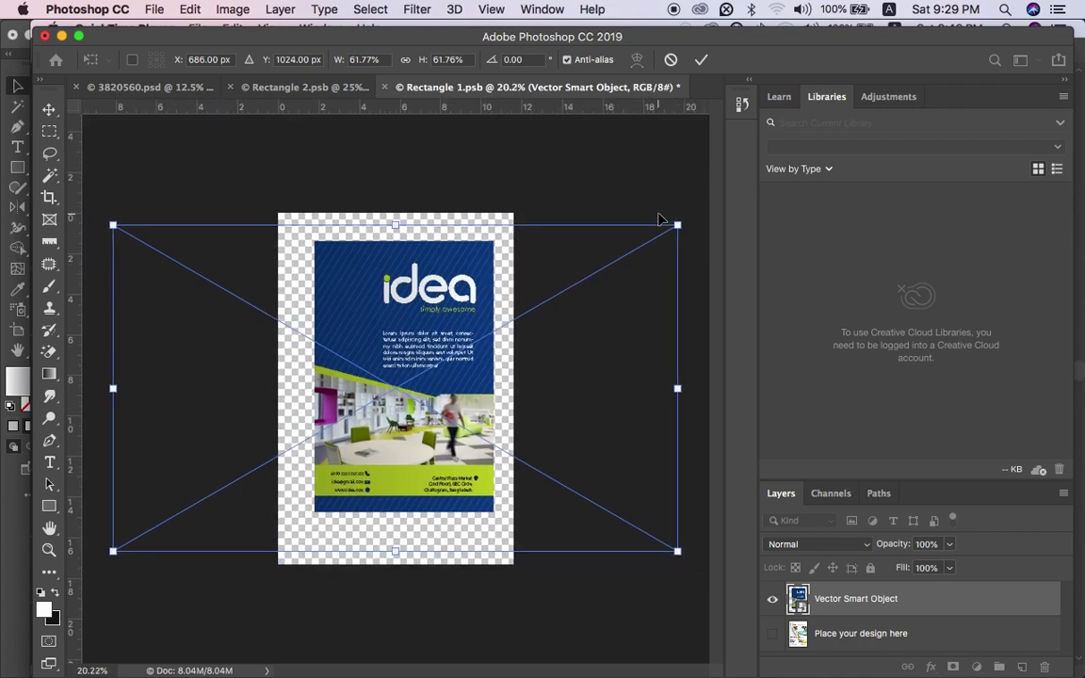
scroll(666, 200, "down", 1)
left_click_drag(586, 280, 631, 234)
mouse_move(470, 368)
left_mouse_down()
mouse_move(437, 388)
mouse_move(463, 368)
left_mouse_up()
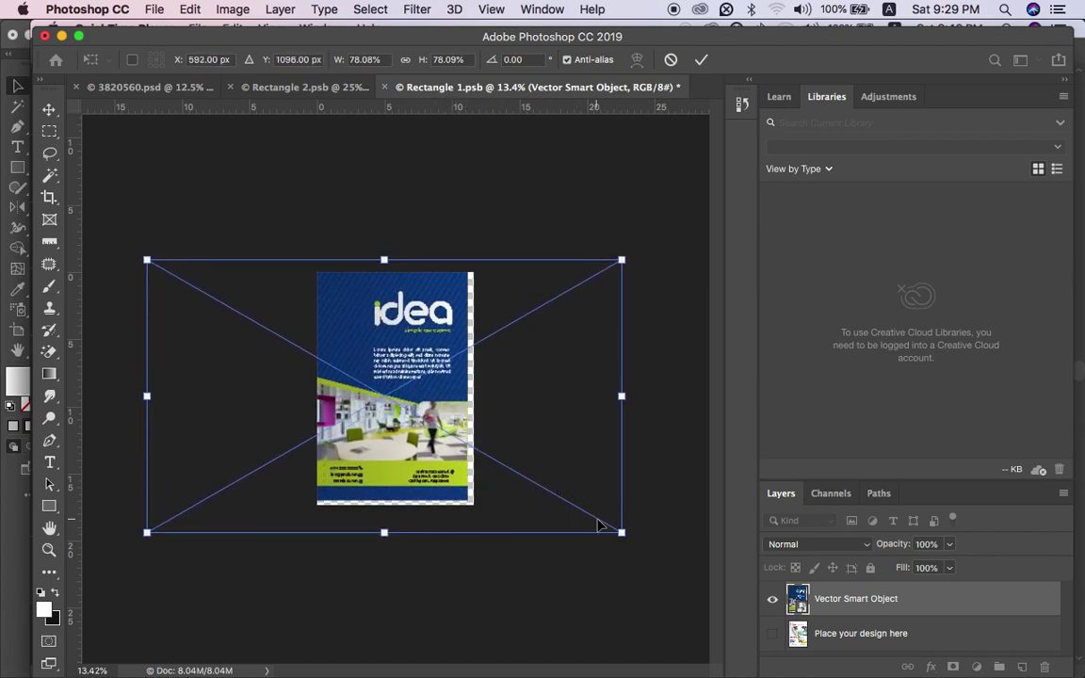
Scale the cover panel to about 84%, nudge it until it fills the Rectangle 1.psb canvas, and commit the transform.
left_click_drag(621, 538, 628, 542)
key("Right")
key("Right")
key("Right")
key("Right")
key("Right")
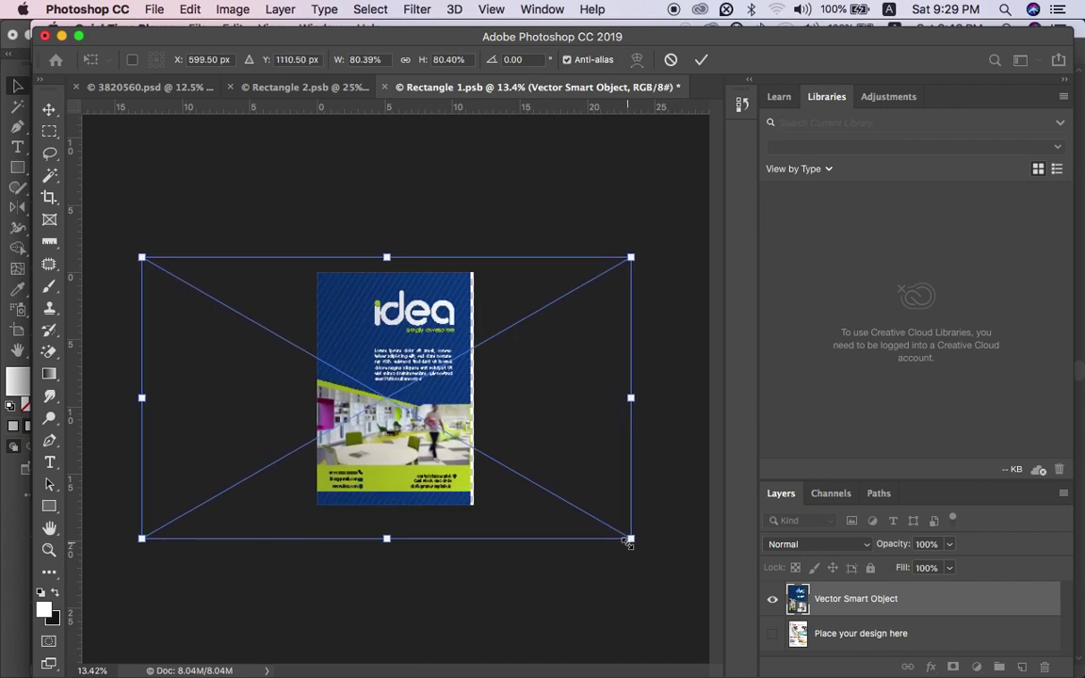
key("Left")
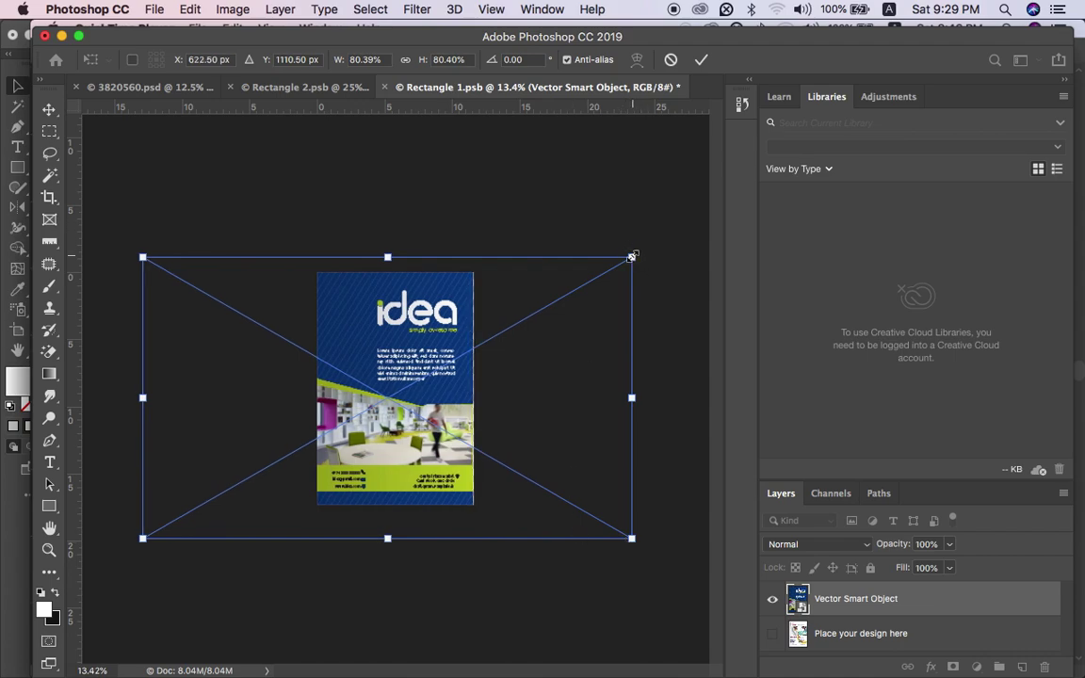
left_click_drag(634, 254, 643, 248)
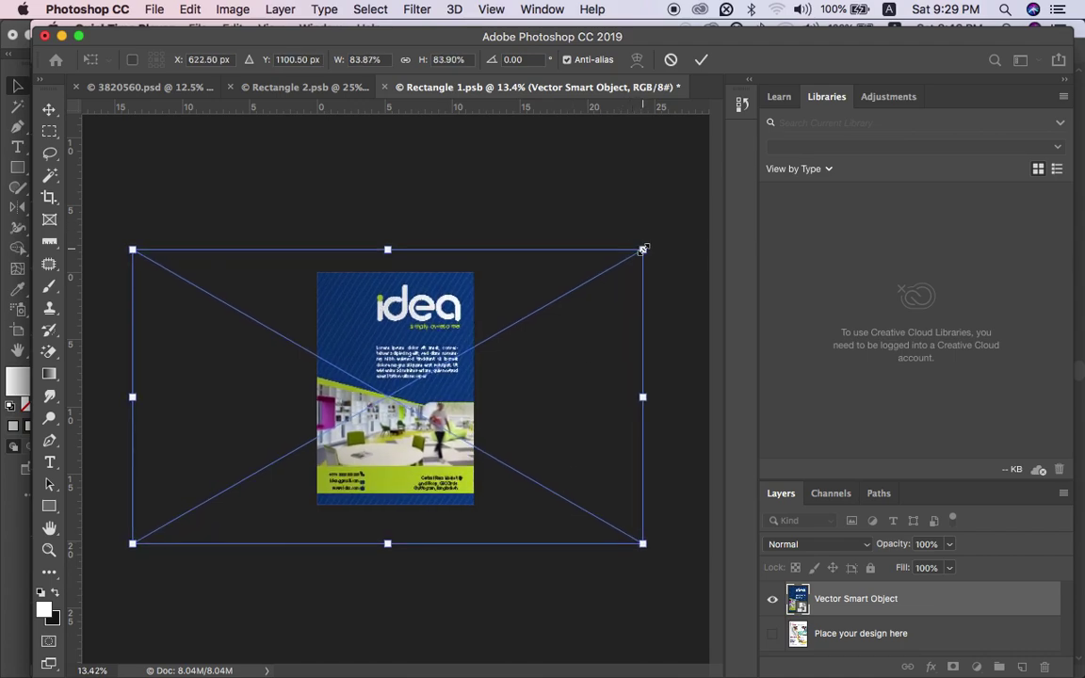
key("Up")
key("Up")
key("Up")
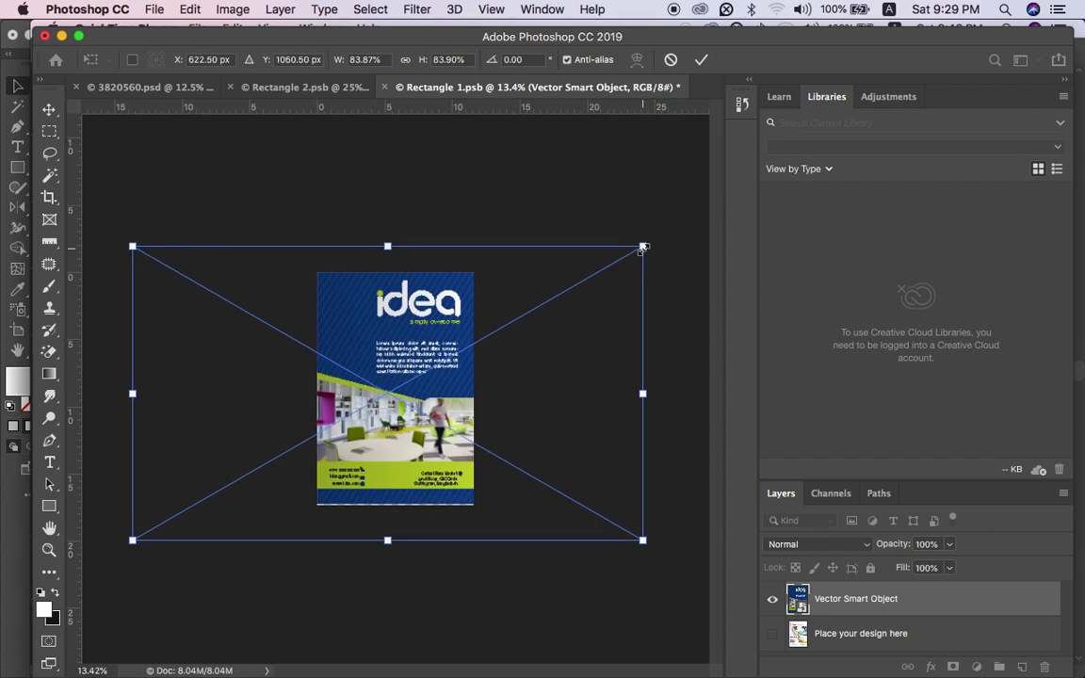
key("Down")
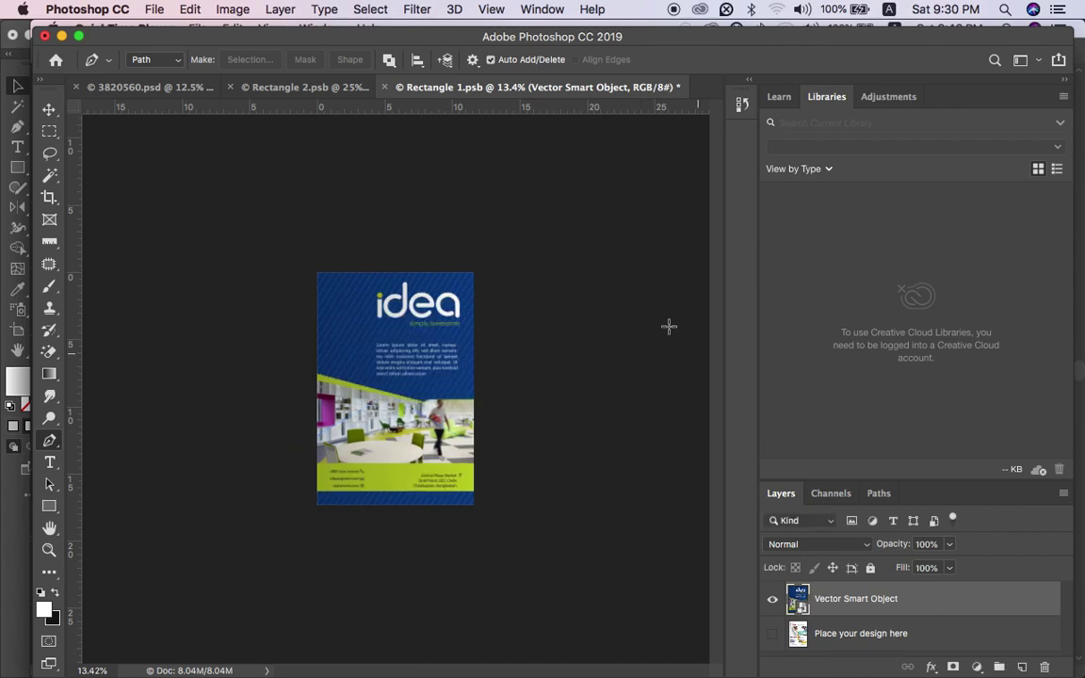
Switch to Illustrator and copy the complete left panel of the brochure in tutorial design.ai, including its QR code and text columns.
key("super+Tab")
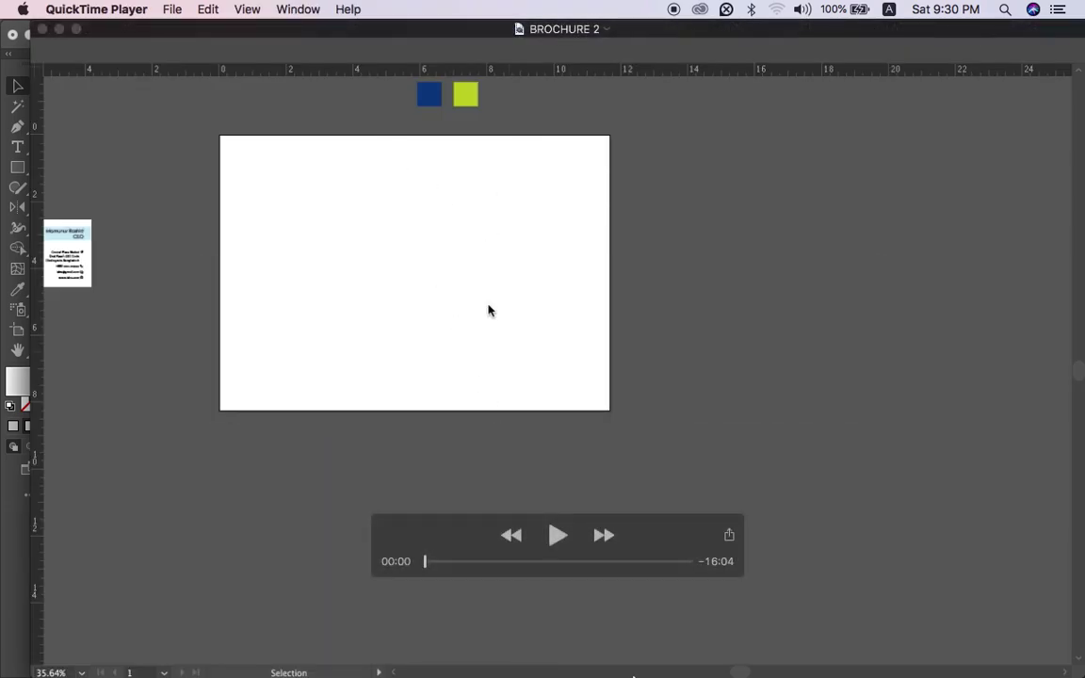
mouse_move(656, 667)
left_click(856, 643)
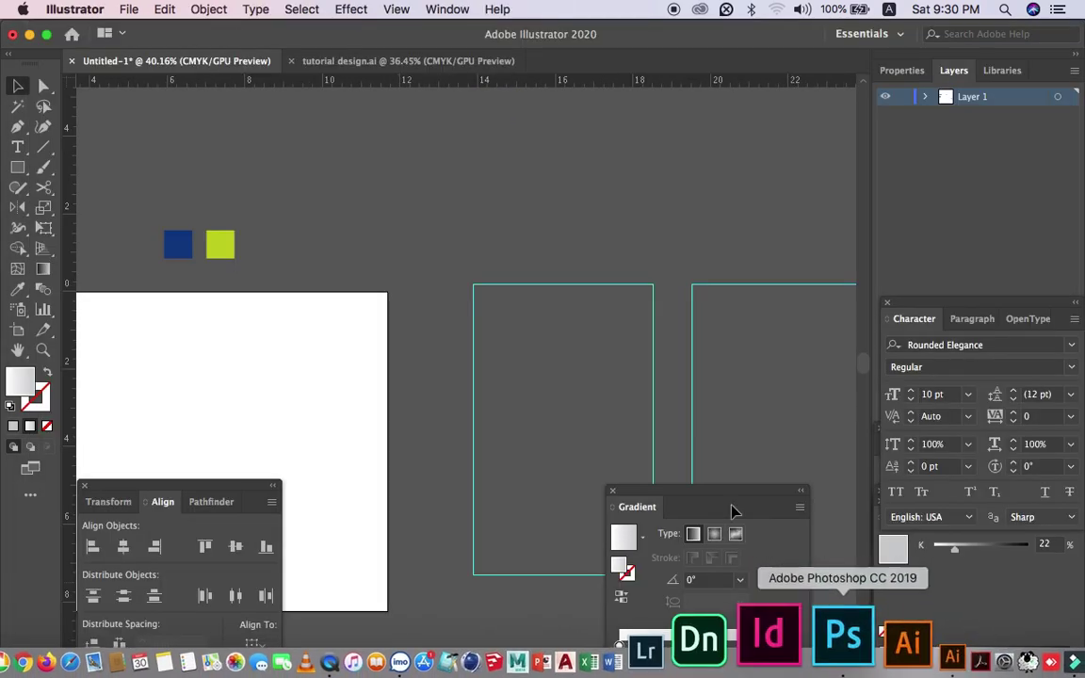
left_click(329, 62)
left_click(301, 157)
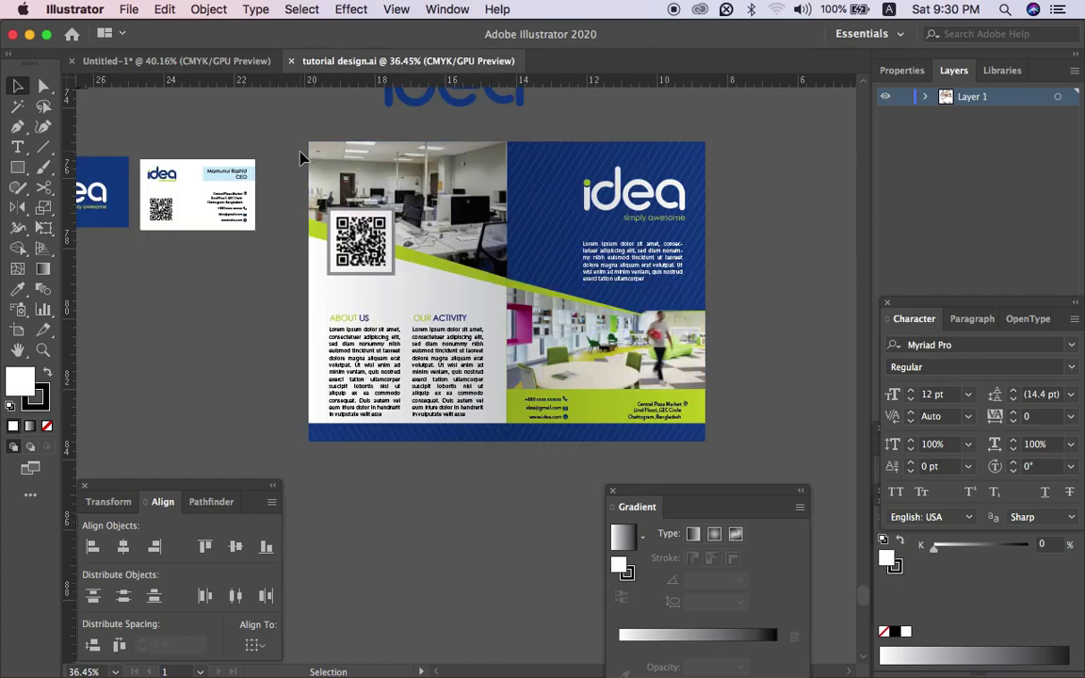
left_click_drag(358, 269, 493, 490)
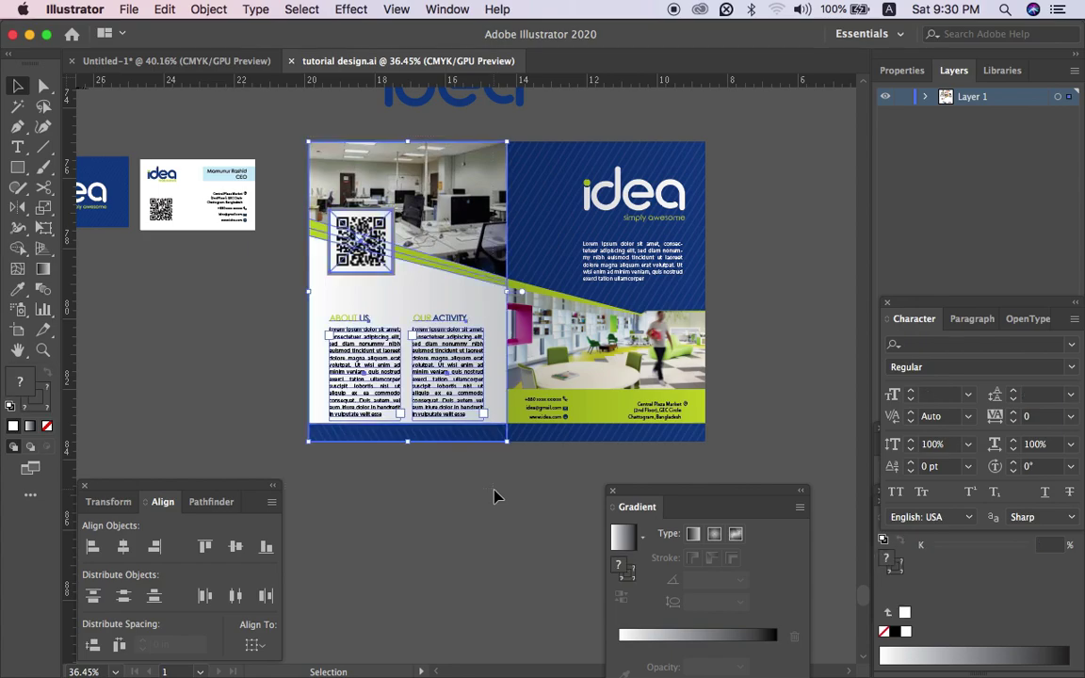
key("a")
Switch to Photoshop and paste the brochure's left panel into Rectangle 2.psb as a Smart Object.
key("super+Tab")
key("super+Tab")
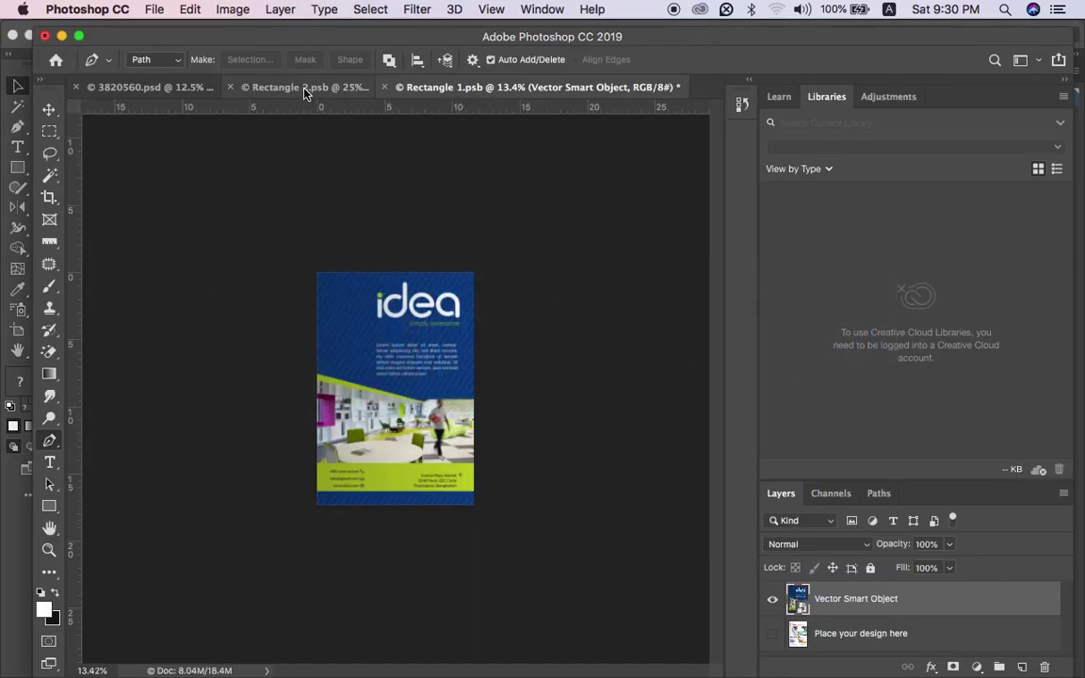
left_click(297, 86)
key("super+v")
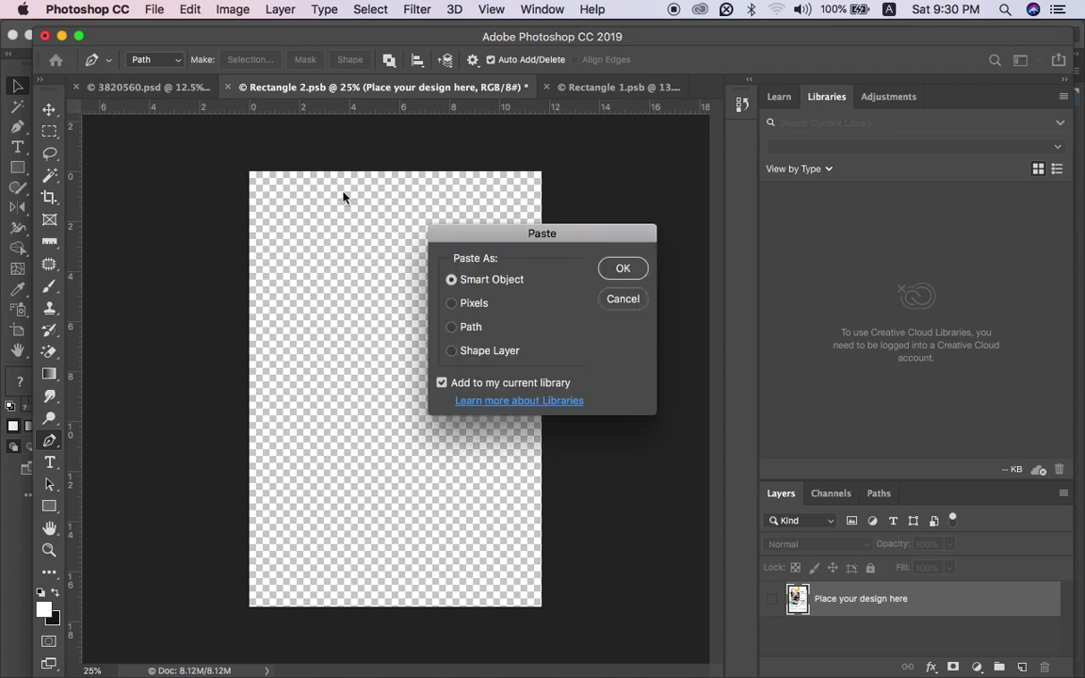
key("Return")
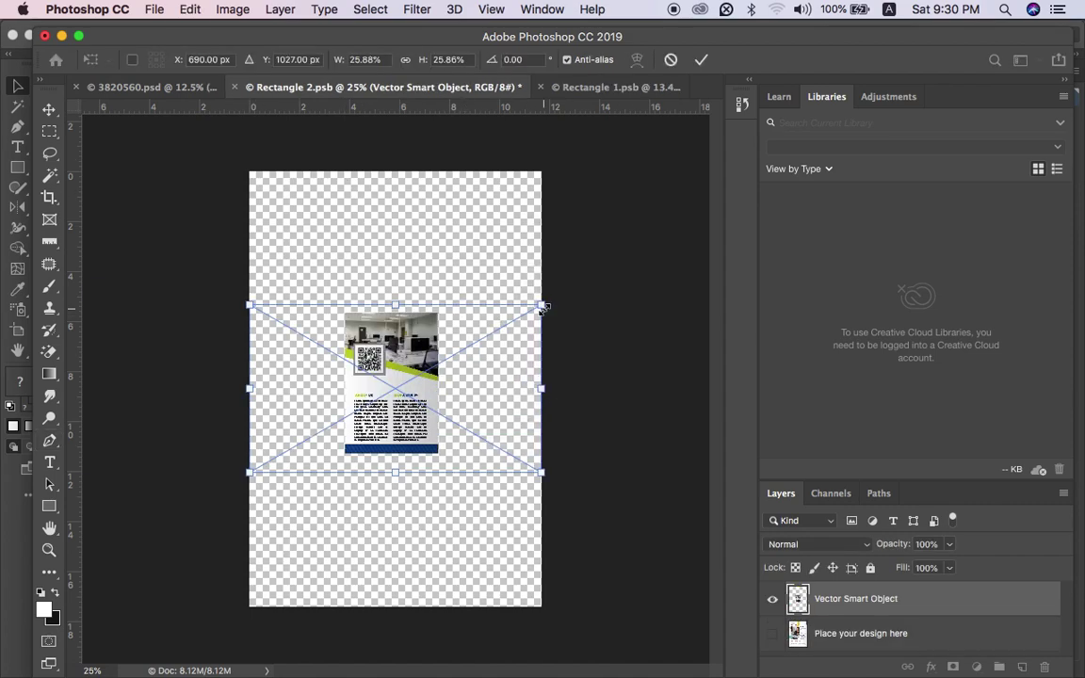
Enlarge the pasted left panel to about 76%, rest it on the canvas's lower edge, and nudge it toward the canvas's right edge.
left_click_drag(544, 308, 822, 57)
left_click_drag(391, 311, 397, 337)
key("Right")
key("Right")
key("Right")
key("Right")
key("Right")
key("Right")
key("Right")
key("Right")
key("Right")
key("Right")
key("Right")
key("Right")
key("Right")
key("Right")
key("Right")
key("Right")
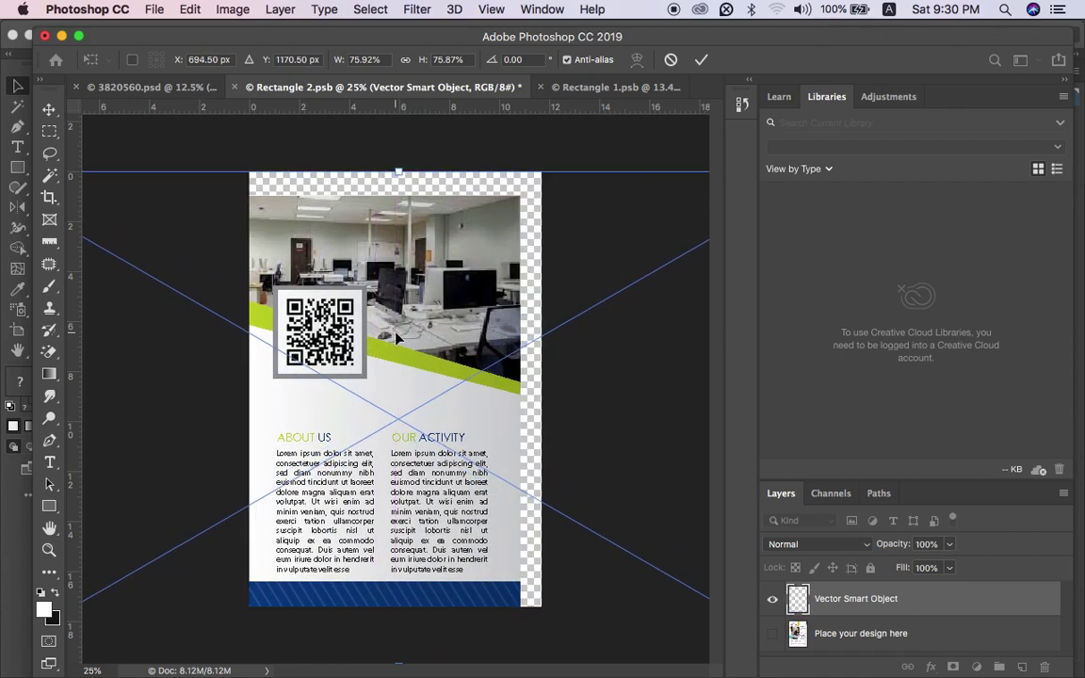
key("shift+Right")
key("shift+Right")
key("shift+Right")
key("shift+Right")
key("shift+Right")
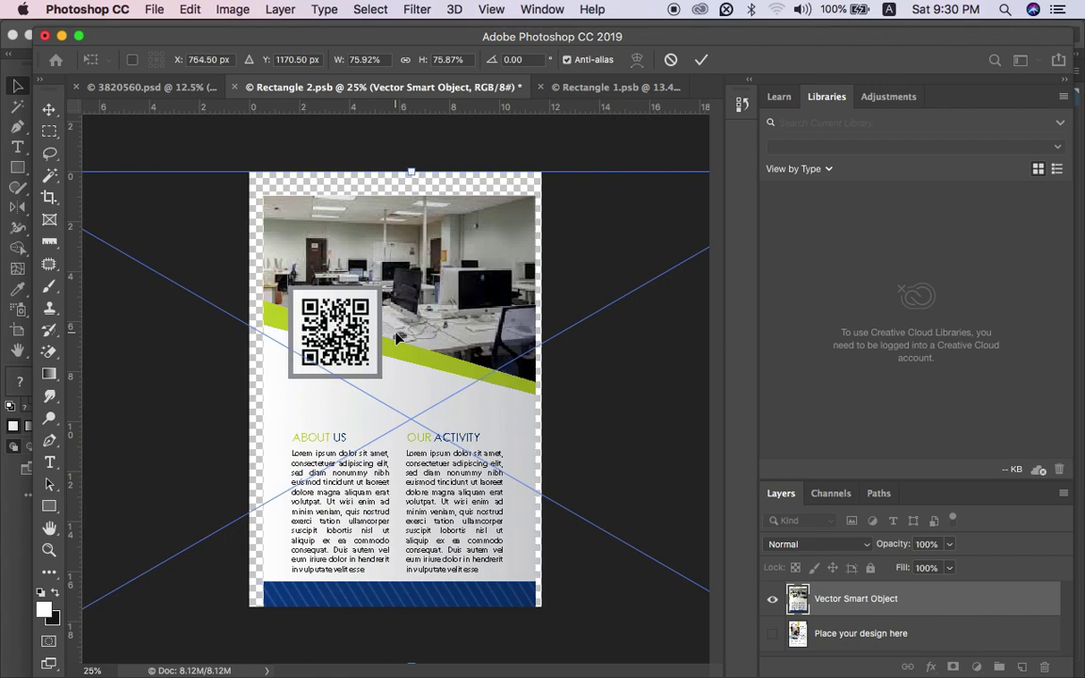
Scale the QR-code panel up to about 81% and shift it left so it spans the canvas width.
scroll(314, 317, "down", 5)
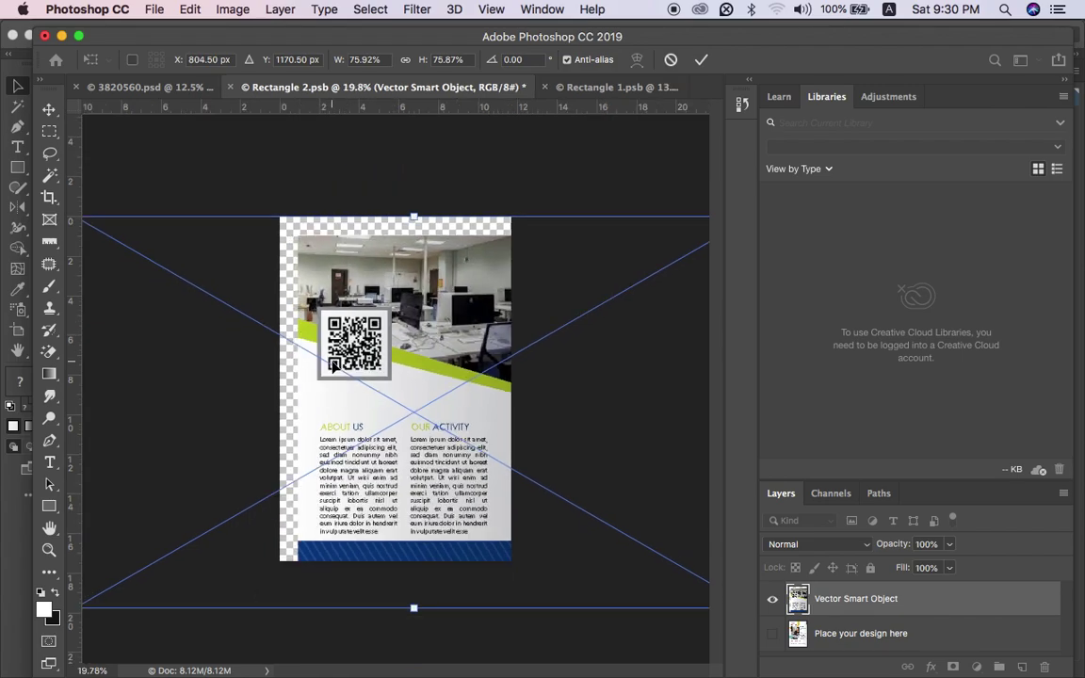
left_click_drag(183, 274, 167, 267)
key("shift+Left")
key("shift+Left")
key("shift+Left")
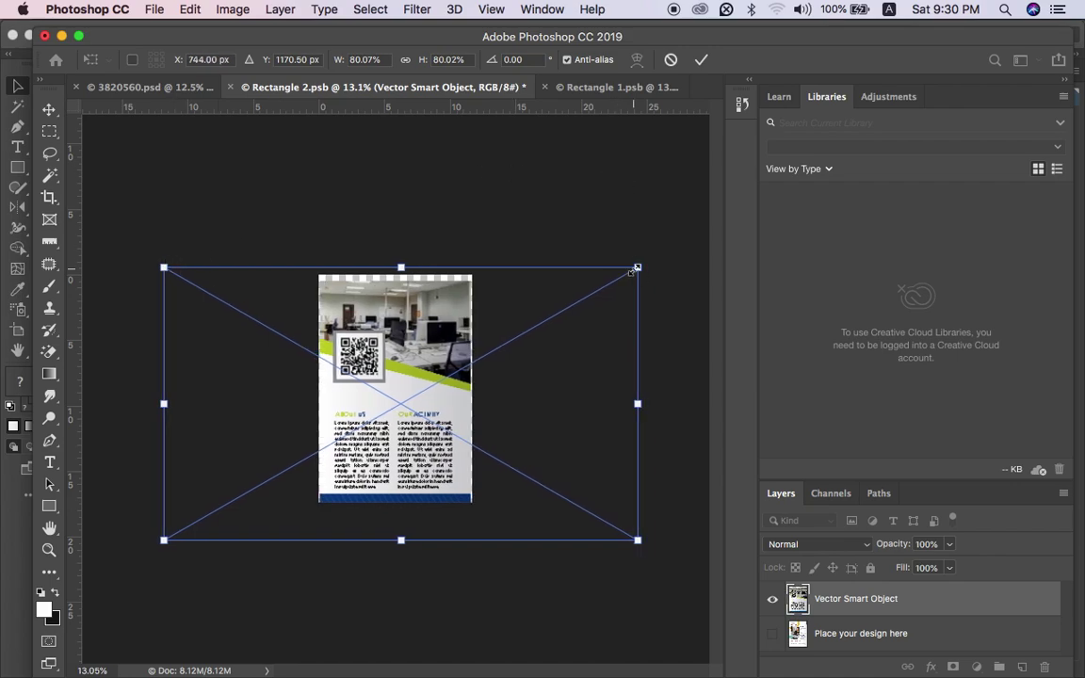
left_click_drag(637, 268, 640, 266)
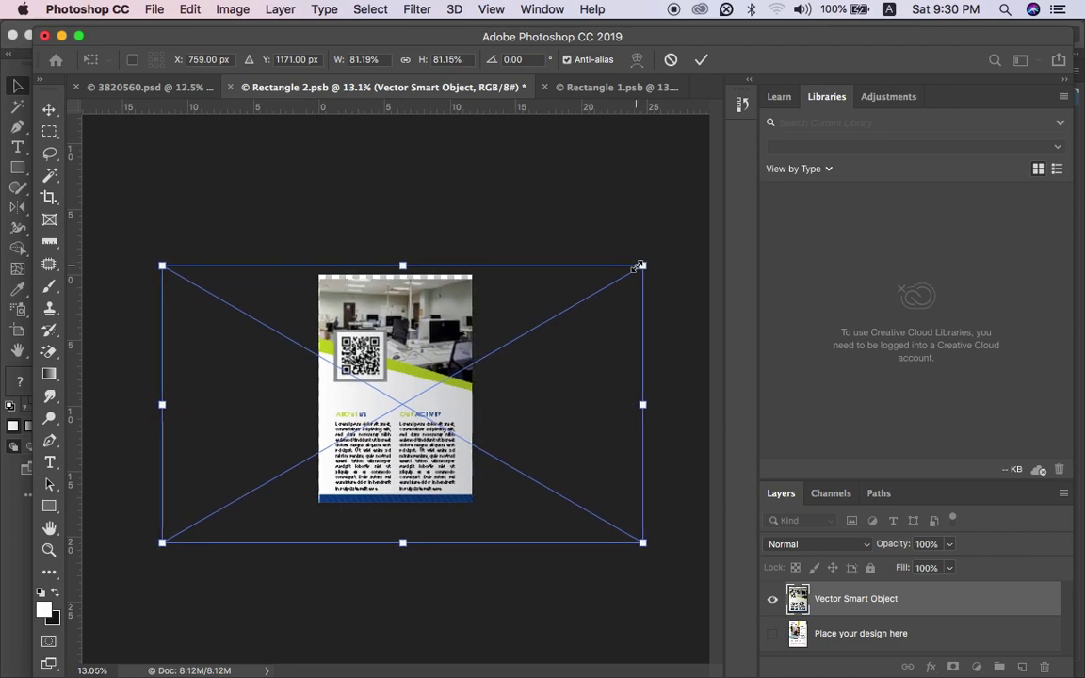
Nudge the QR-code panel up to cover the canvas's upper gap, commit the placement, and stop waiting for Libraries.
key("Right")
key("Up")
key("Up")
key("Up")
key("Up")
key("Up")
key("Up")
key("Up")
key("Up")
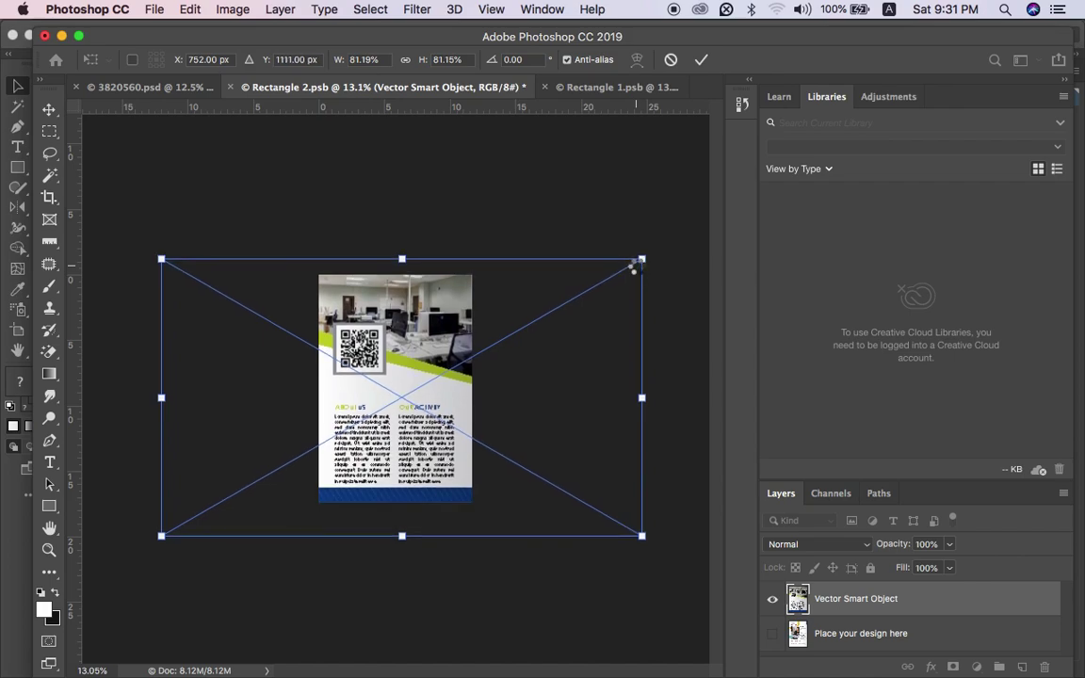
key("Return")
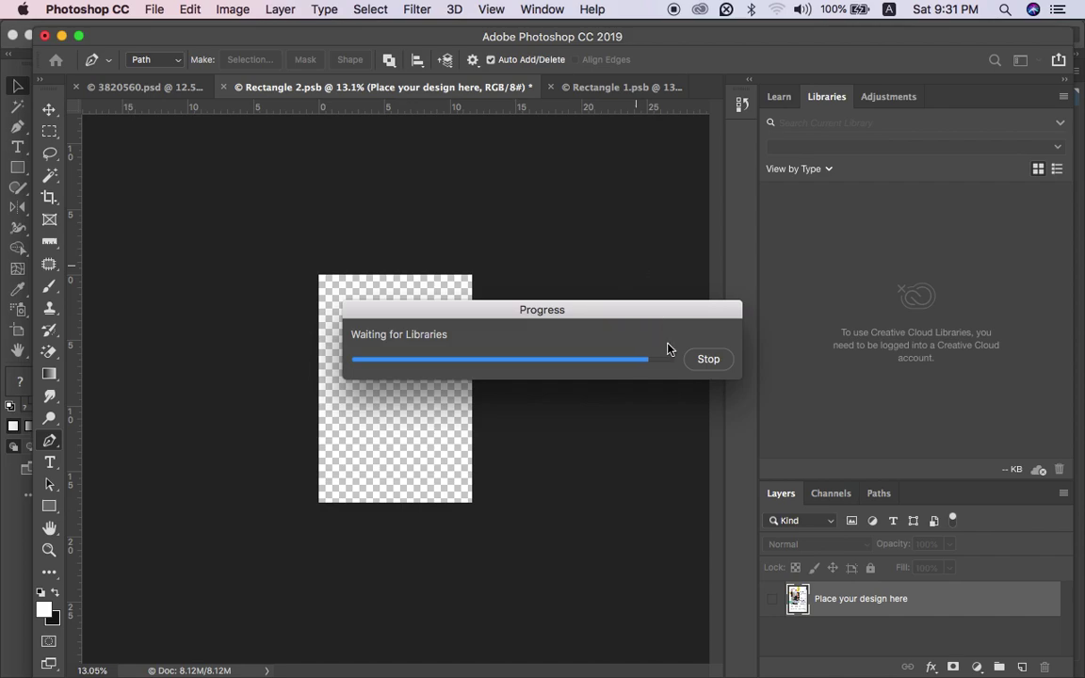
left_click(702, 366)
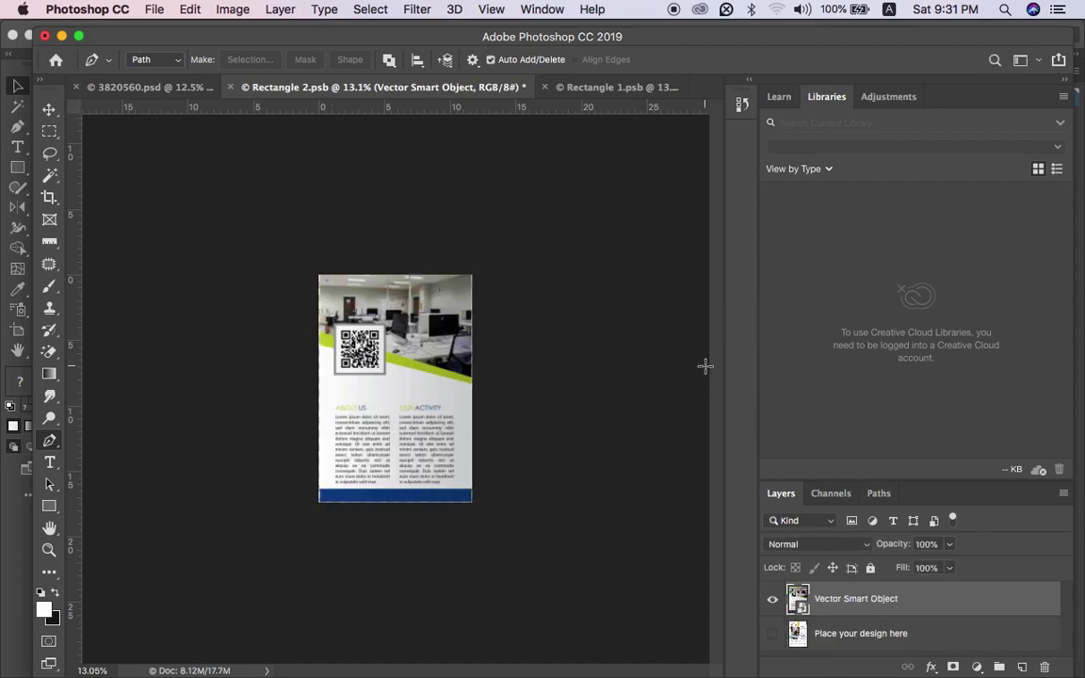
Transform the QR-code panel in Rectangle 2.psb again, moving it slightly upward, and commit the change.
key("super+t")
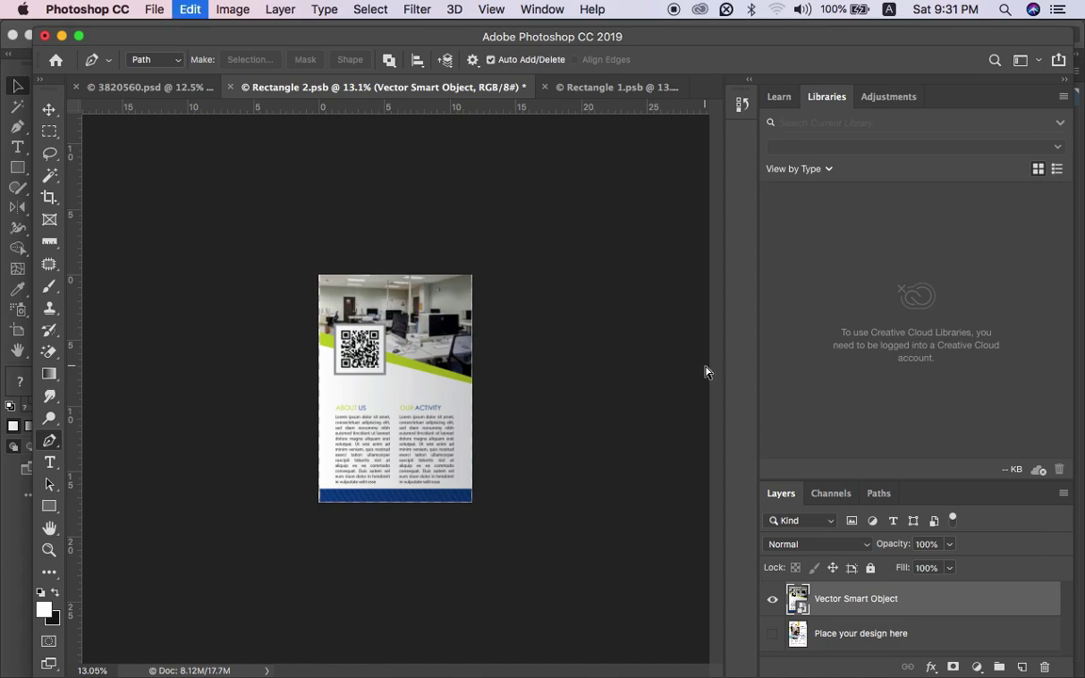
key("Up")
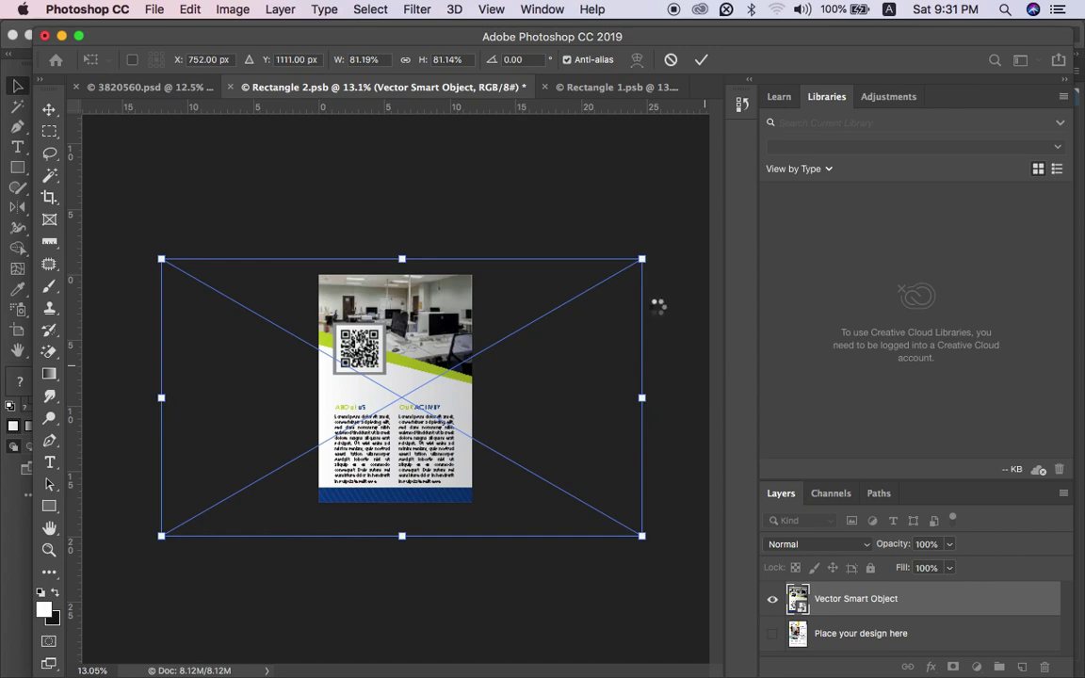
key("Return")
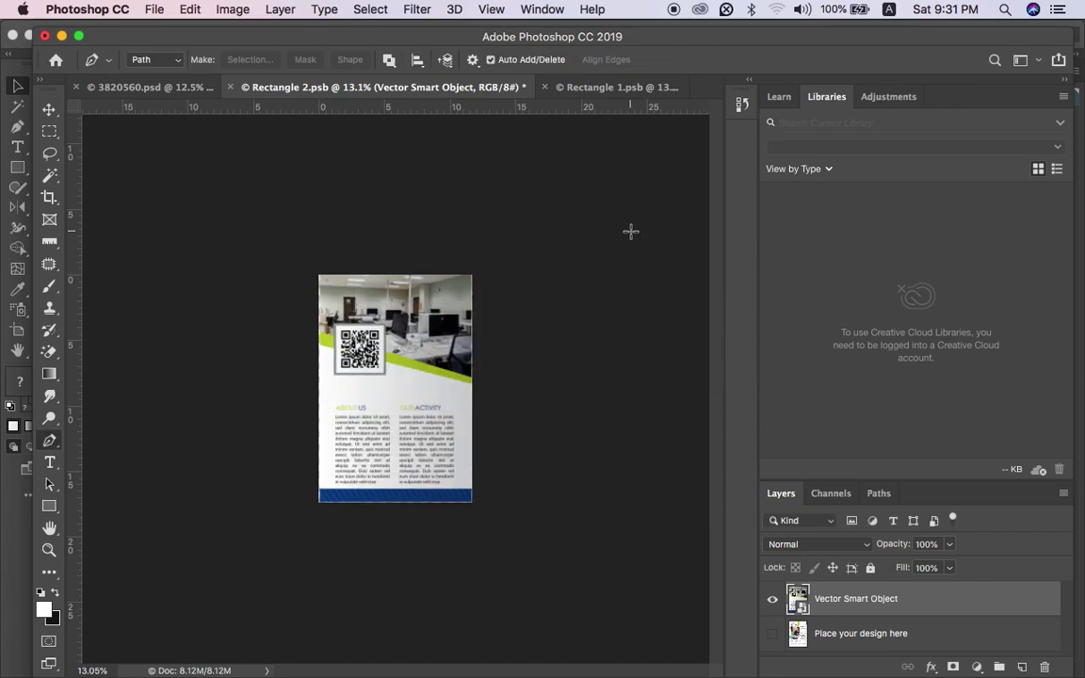
Save the Rectangle 2.psb and Rectangle 1.psb smart objects to update the mockup.
key("super+s")
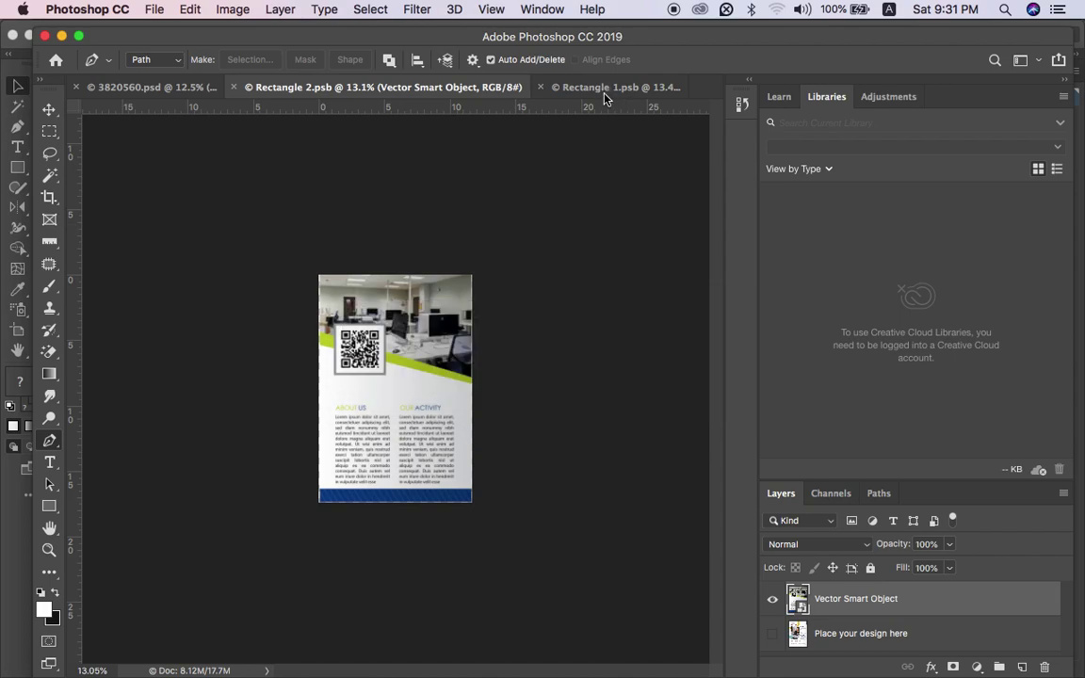
left_click(605, 92)
key("super+s")
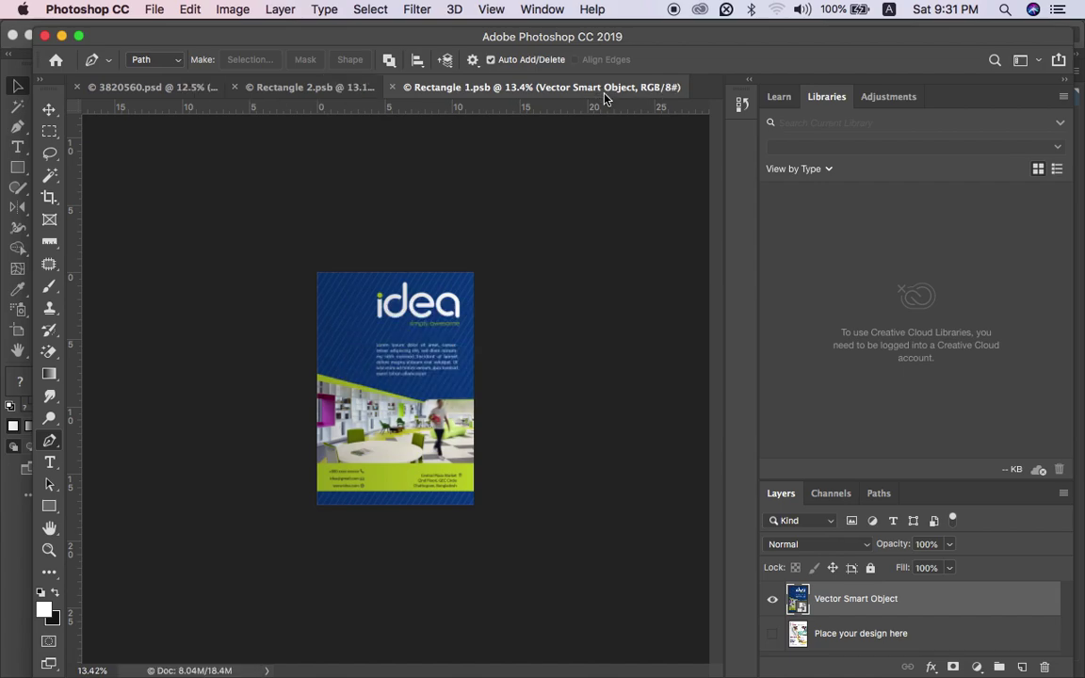
Return to the 3820560.psd mockup and examine both brochure panels up close.
left_click(151, 87)
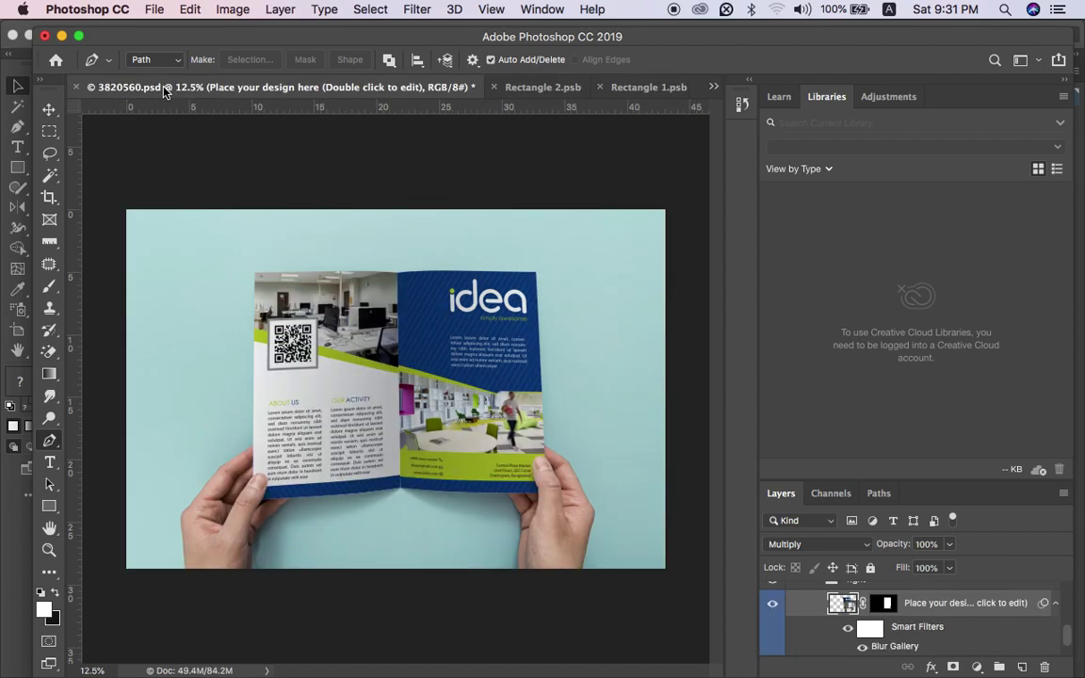
scroll(512, 489, "up", 4)
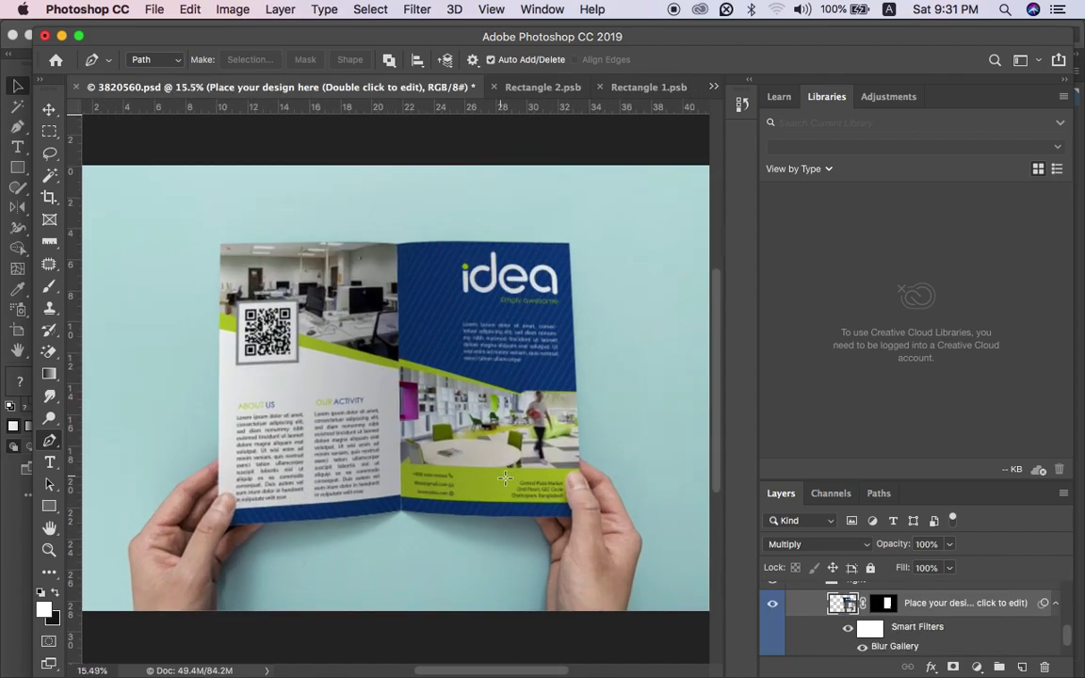
scroll(505, 480, "up", 2)
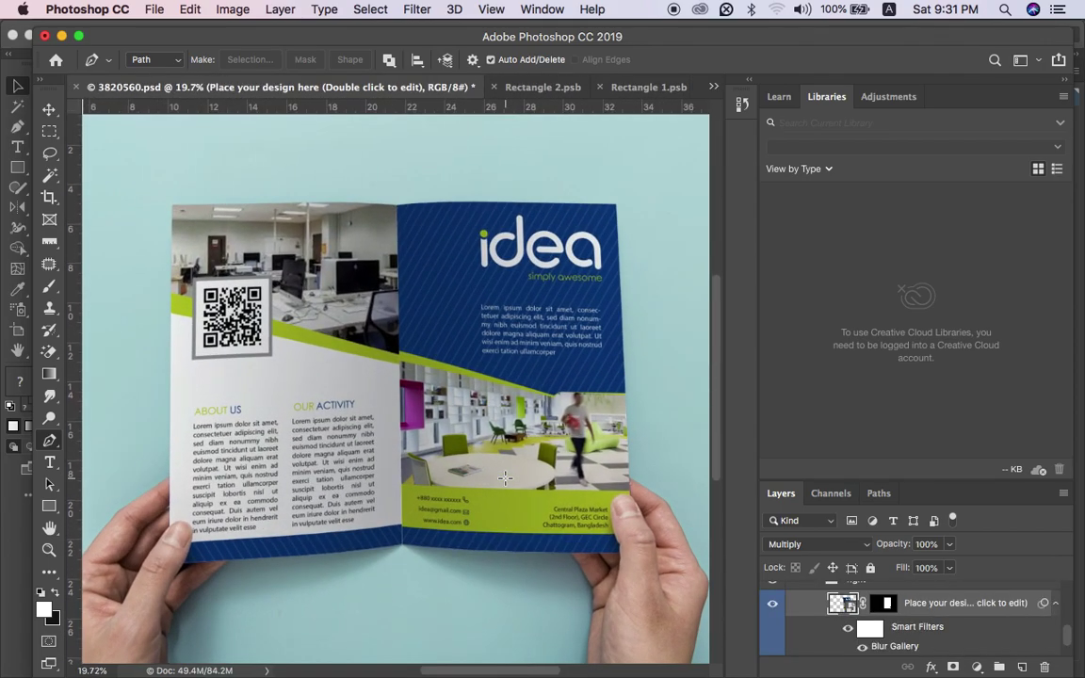